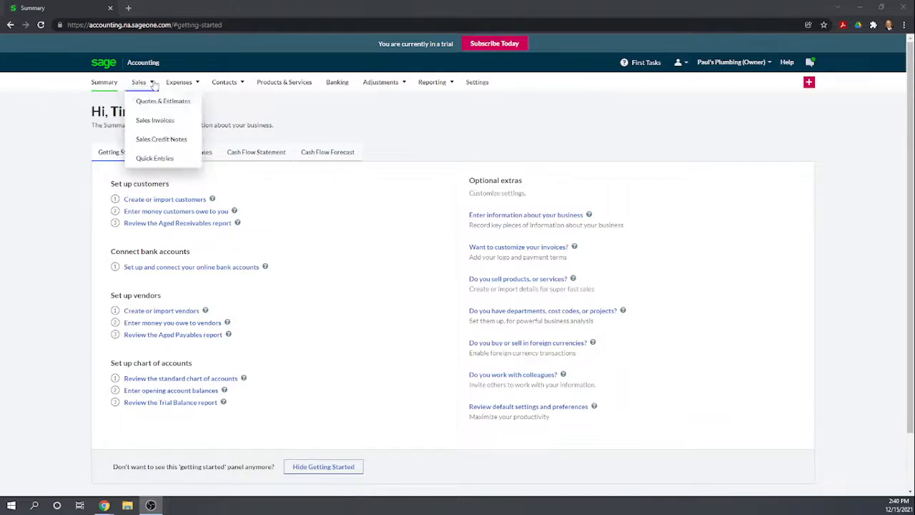
pyautogui.moveTo(230, 86)
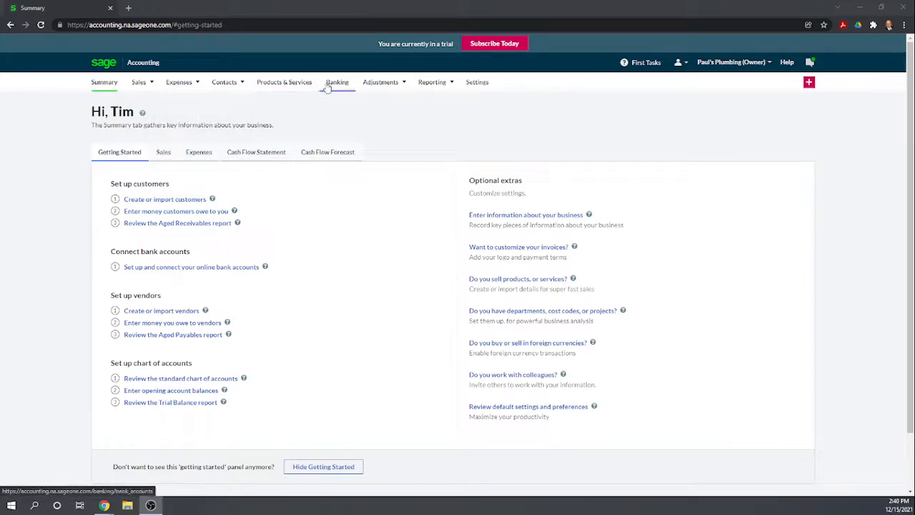
pyautogui.moveTo(379, 87)
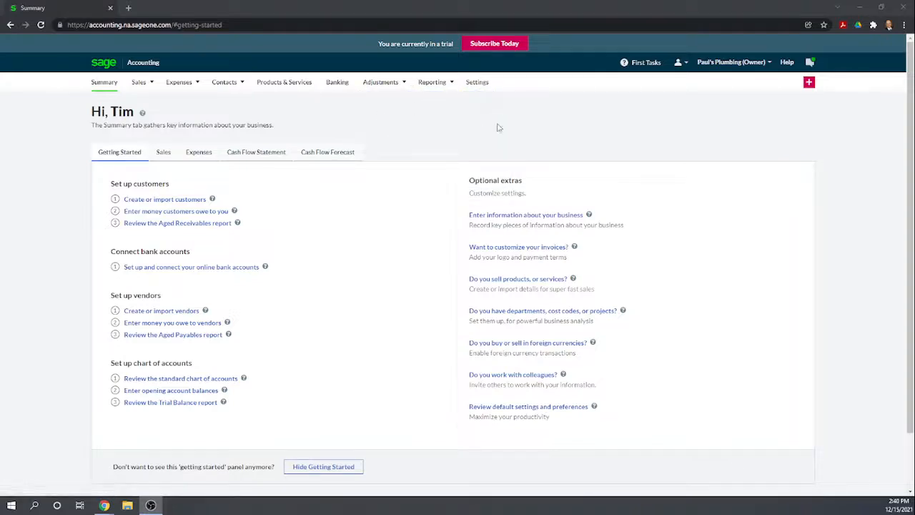
pyautogui.click(809, 83)
pyautogui.moveTo(811, 87)
pyautogui.scroll(-2, 422, 165)
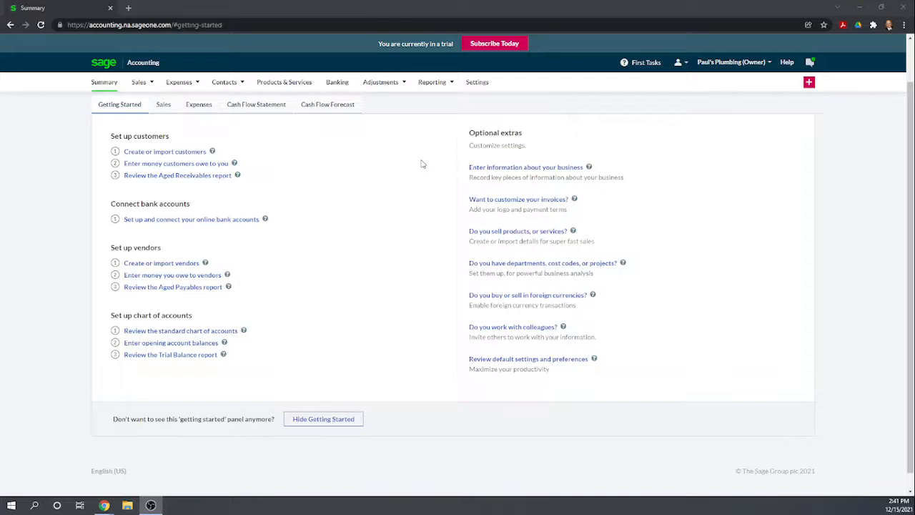
# - Open the About your Business settings to review the business name and trading address
pyautogui.click(477, 83)
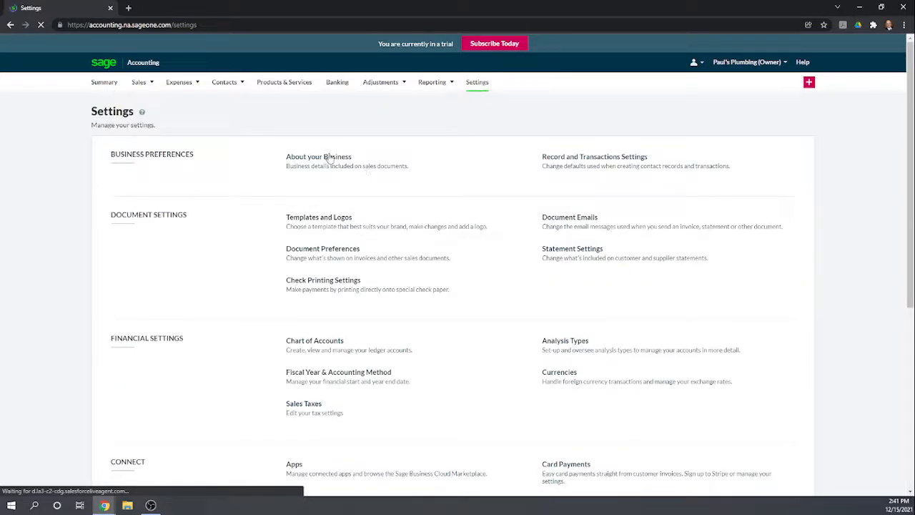
pyautogui.click(408, 179)
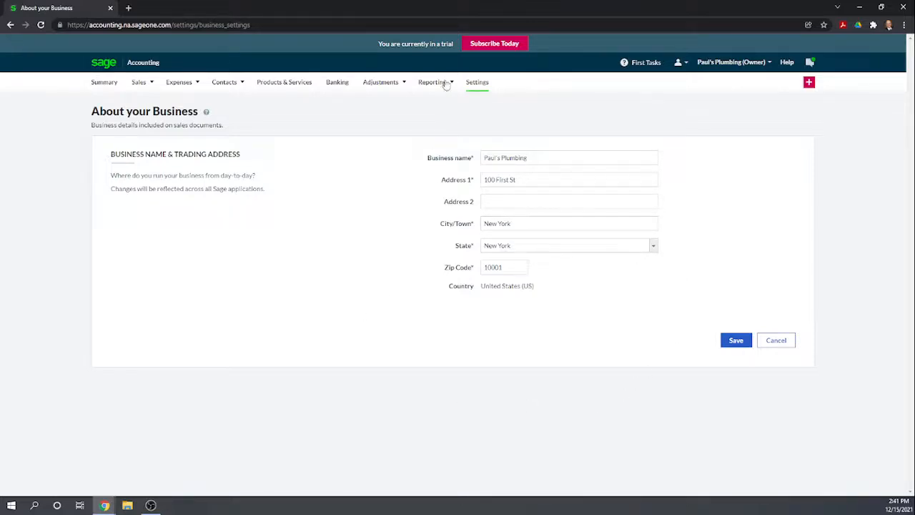
# - Examine the customer, vendor, payment, product and accounting defaults in the Record and Transactions Settings
pyautogui.click(480, 84)
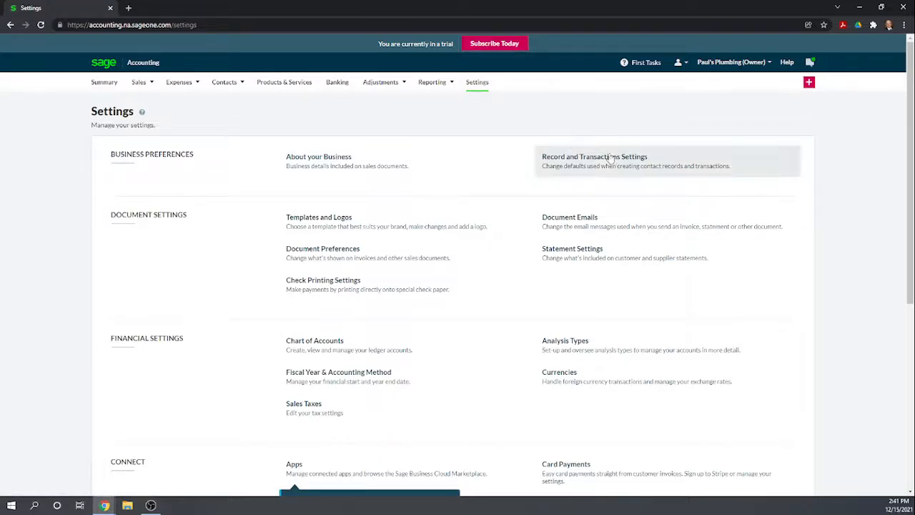
pyautogui.click(607, 165)
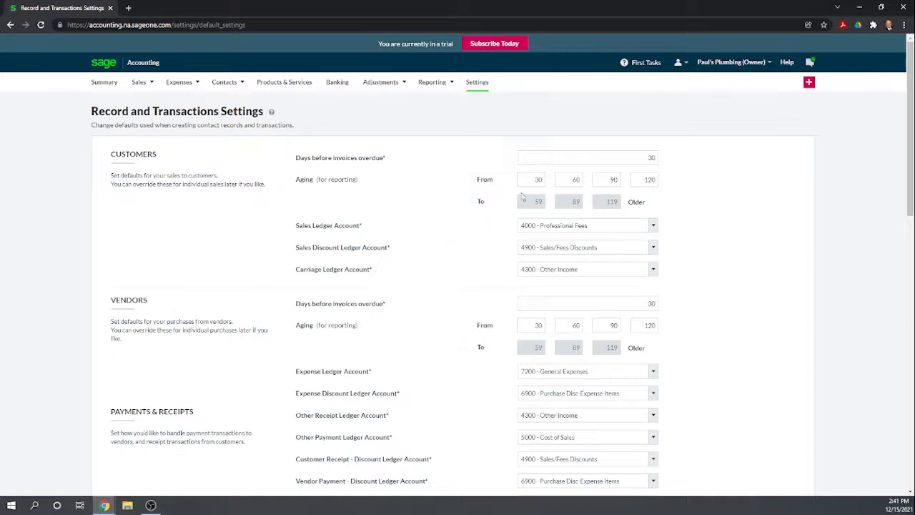
pyautogui.scroll(-1, 446, 207)
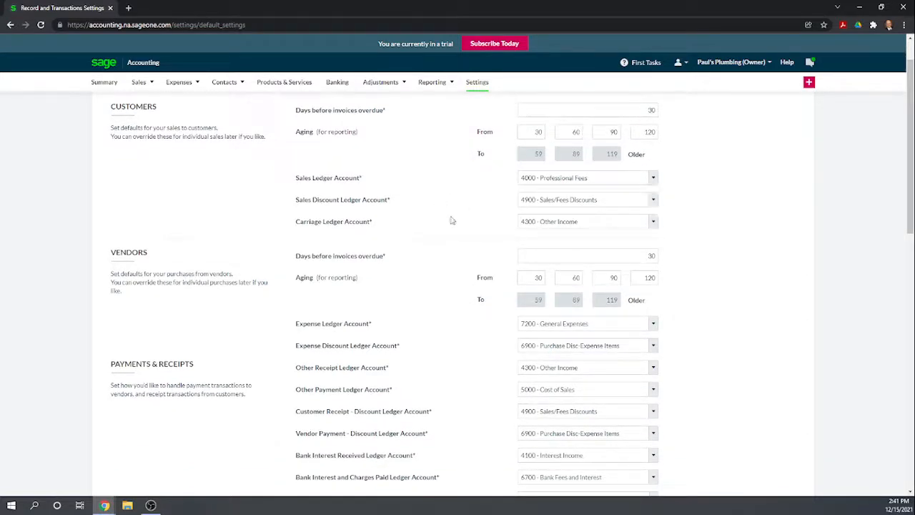
pyautogui.scroll(-1, 438, 209)
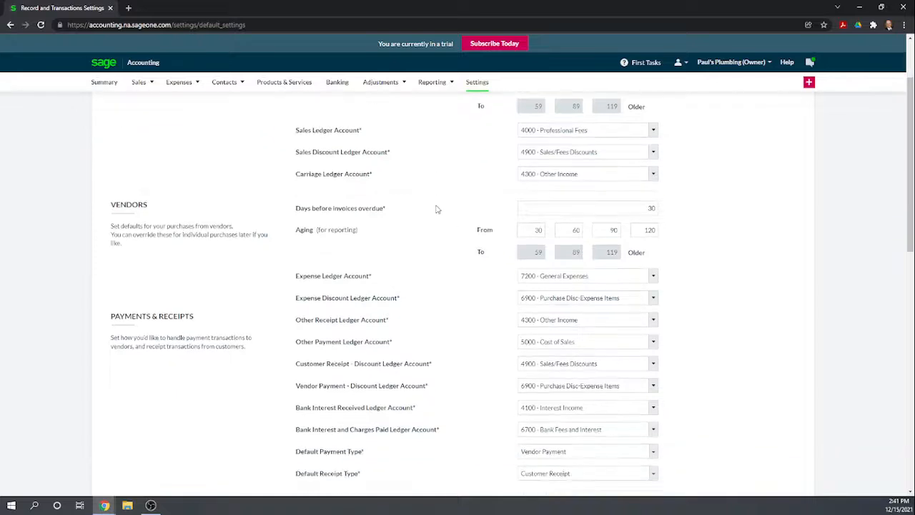
pyautogui.scroll(-1, 438, 209)
pyautogui.scroll(-2, 438, 209)
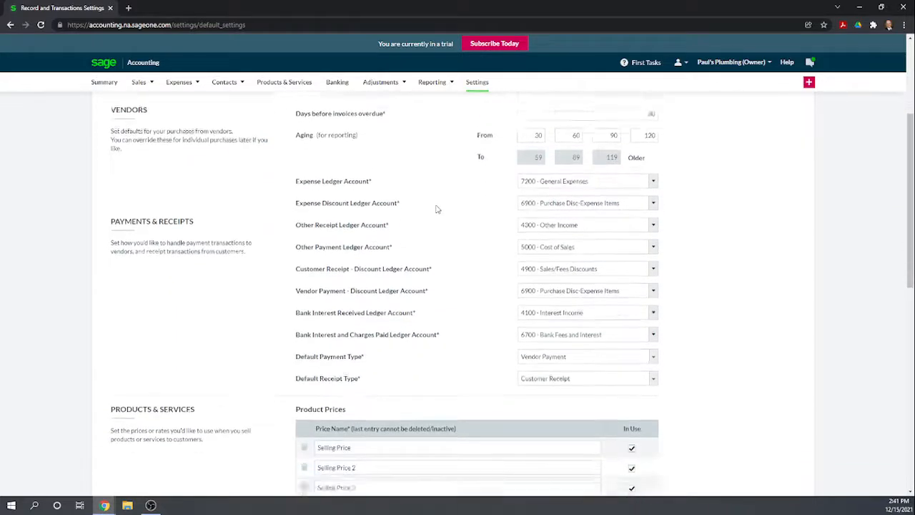
pyautogui.scroll(-1, 438, 209)
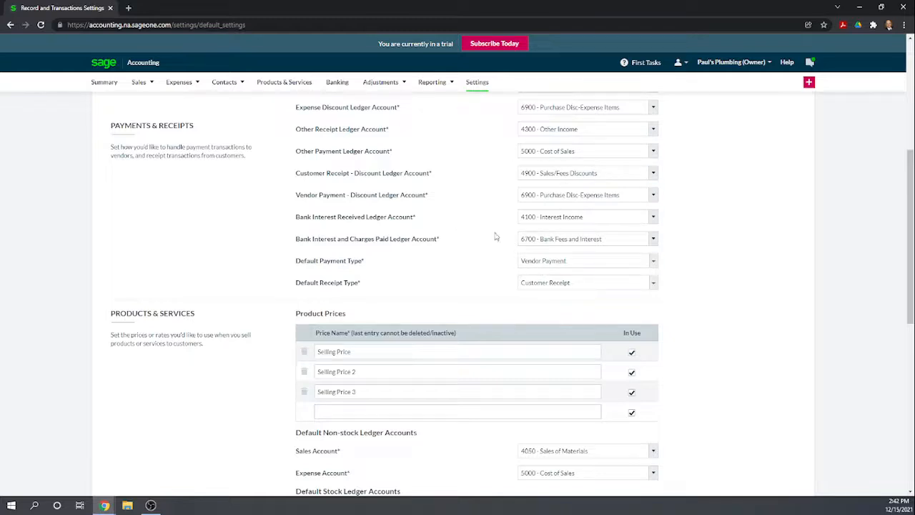
pyautogui.scroll(3, 401, 171)
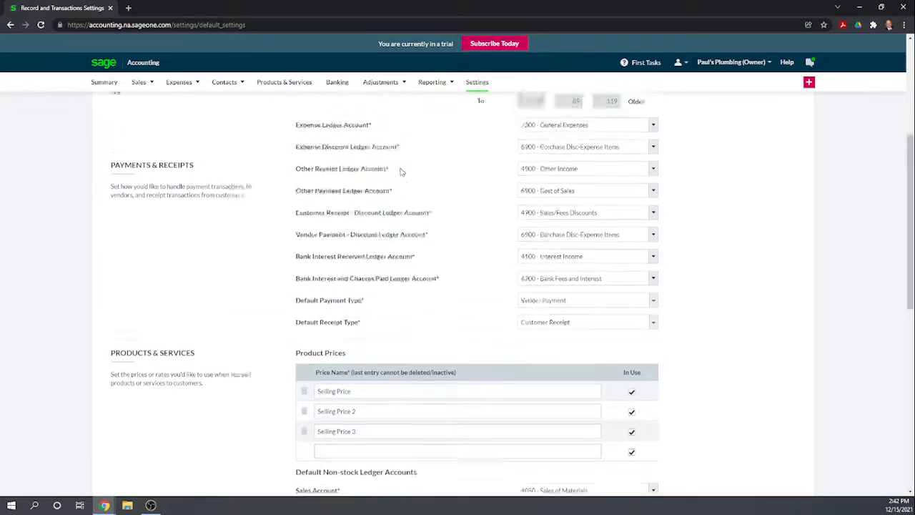
pyautogui.scroll(-5, 510, 212)
pyautogui.scroll(-2, 510, 213)
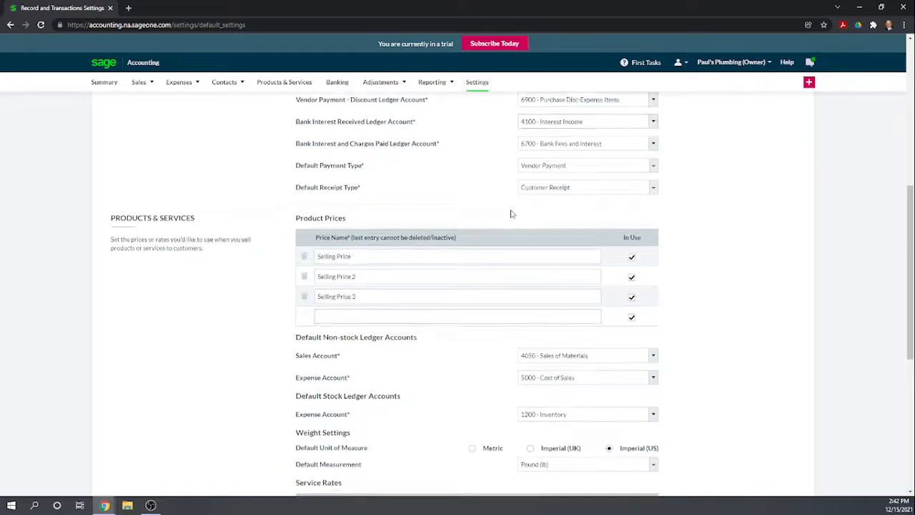
pyautogui.click(488, 222)
pyautogui.scroll(-1, 488, 222)
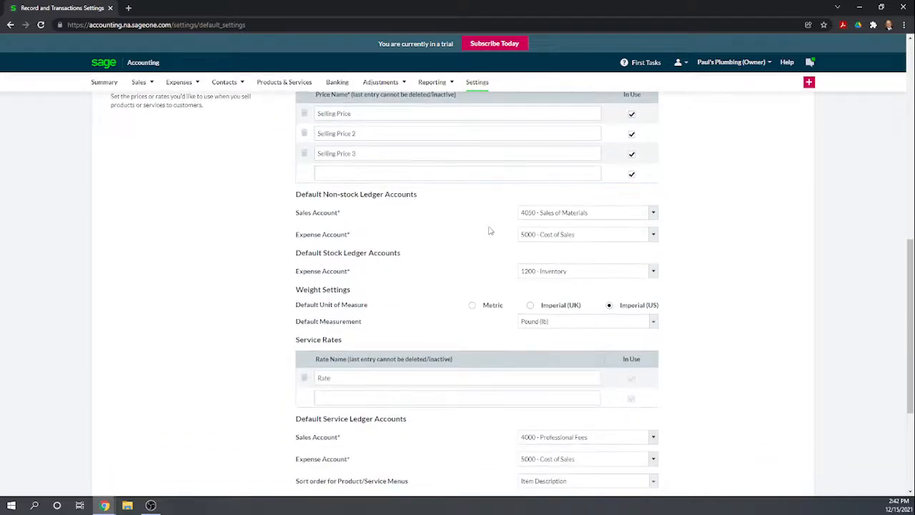
pyautogui.scroll(-4, 489, 227)
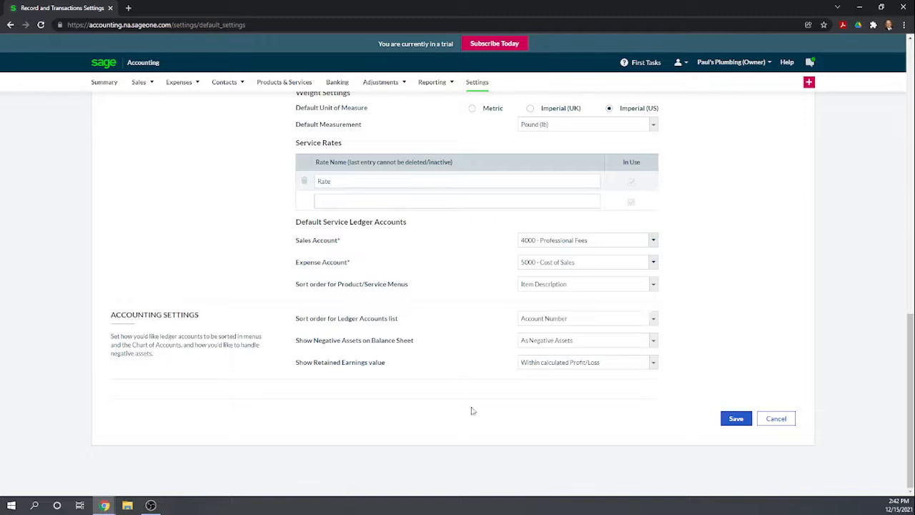
pyautogui.scroll(5, 510, 319)
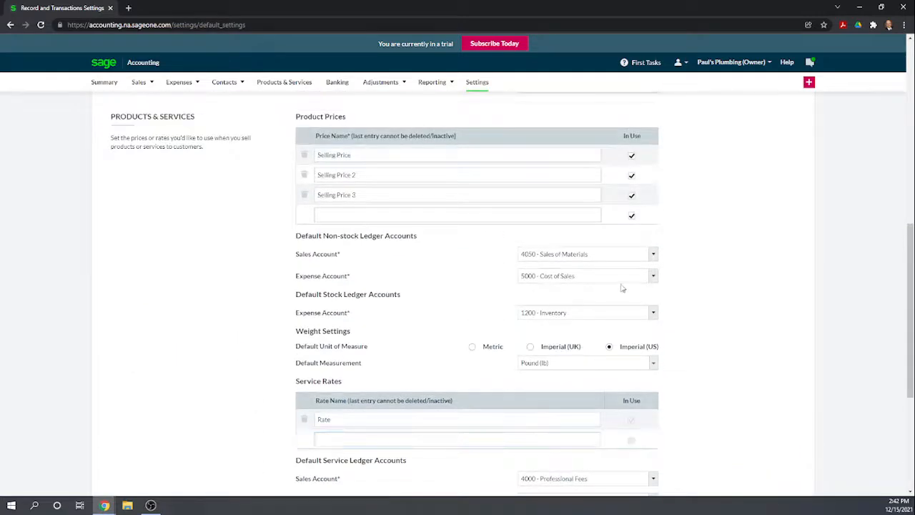
pyautogui.scroll(10, 622, 288)
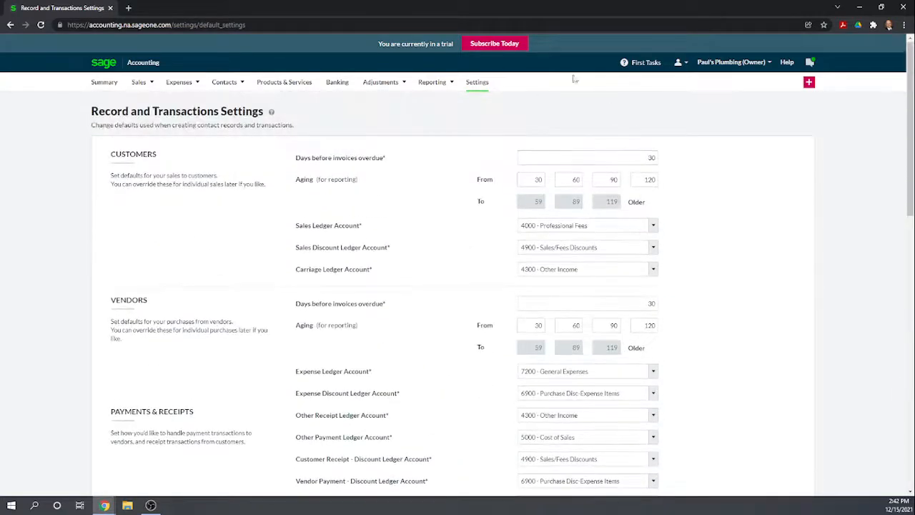
# - Return to the settings overview and open the Fiscal Year & Accounting Method settings
pyautogui.click(478, 83)
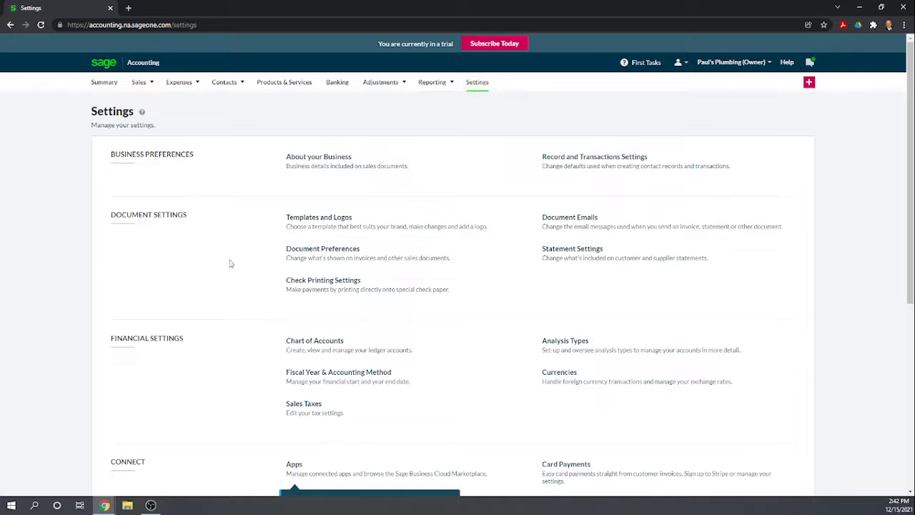
pyautogui.scroll(-2, 521, 213)
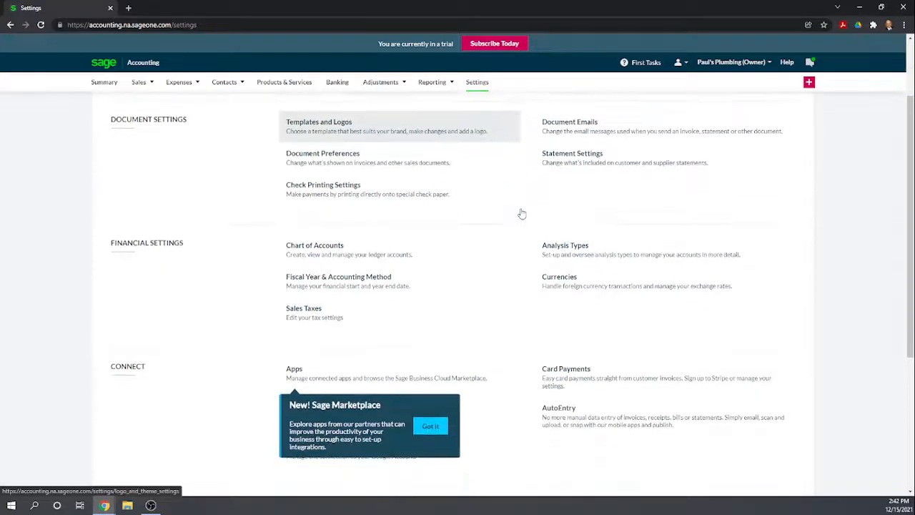
pyautogui.scroll(-1, 213, 280)
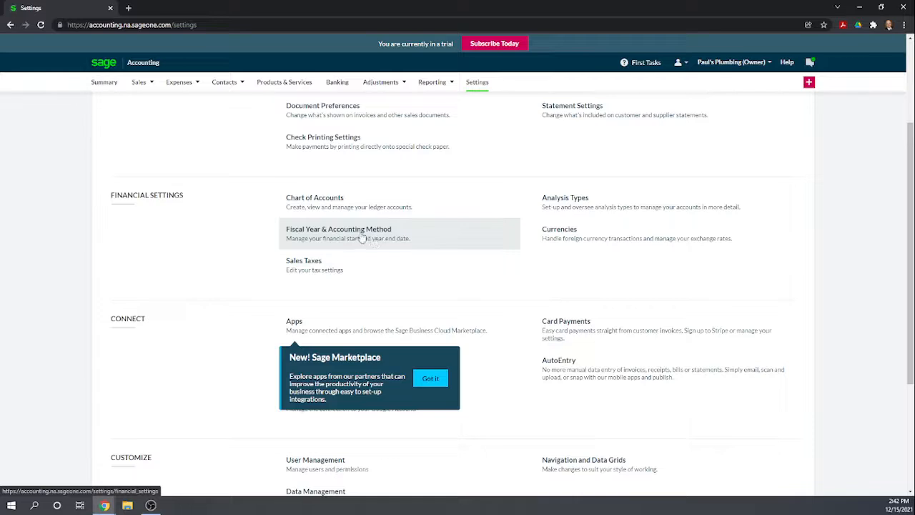
pyautogui.click(432, 243)
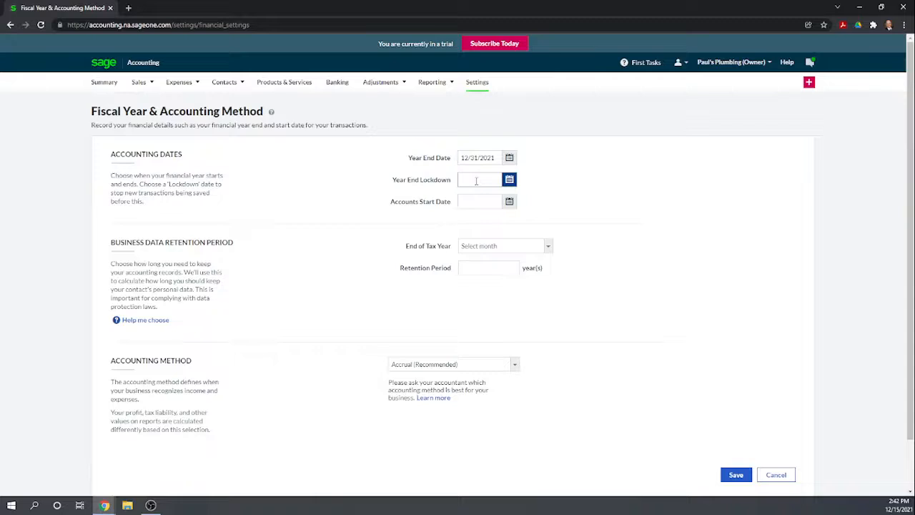
# - Set the Year End Lockdown date to 12/31/2020
pyautogui.click(510, 181)
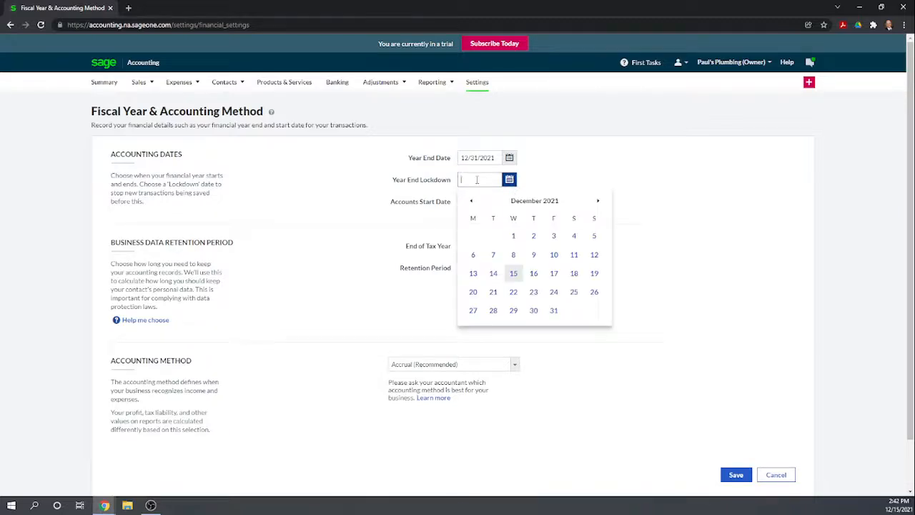
pyautogui.write('12/31/2020')
pyautogui.click(569, 171)
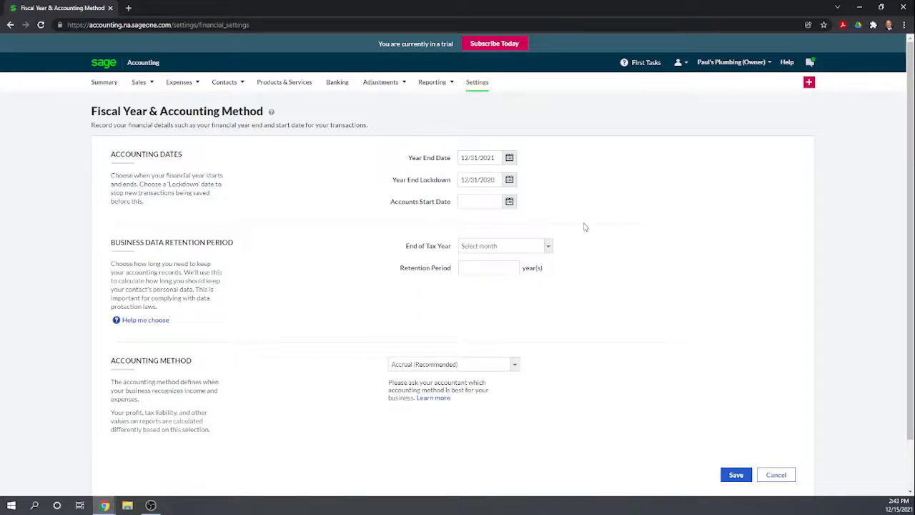
# - Set the Accounts Start Date to 12/31/2020 and the End of Tax Year to December
pyautogui.click(474, 205)
pyautogui.click(473, 204)
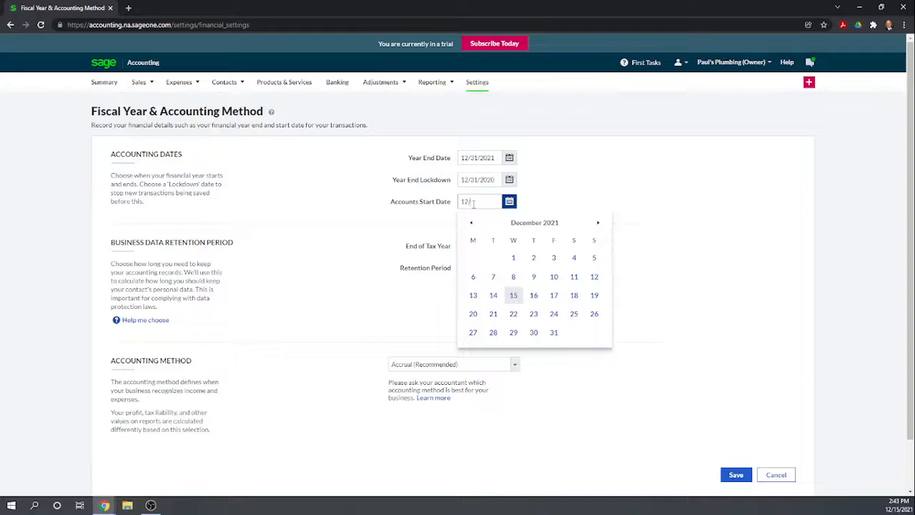
pyautogui.write('12/31/2020')
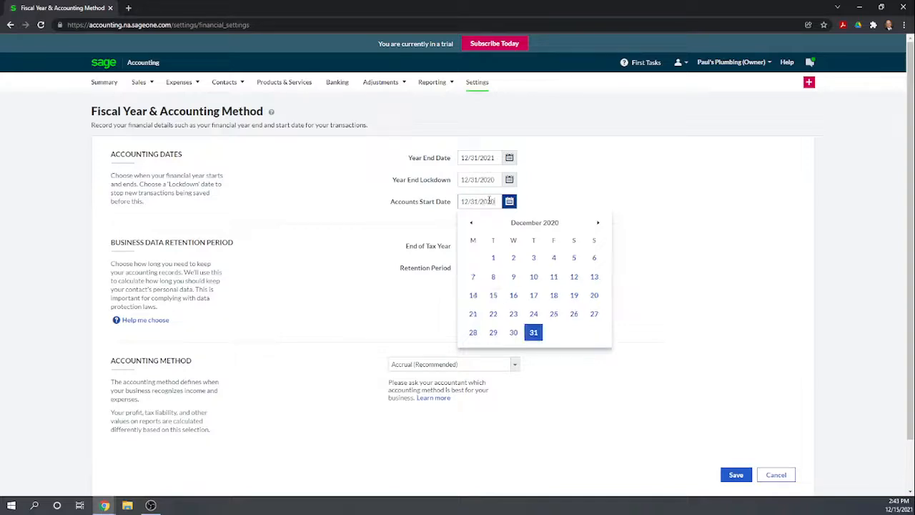
pyautogui.click(582, 187)
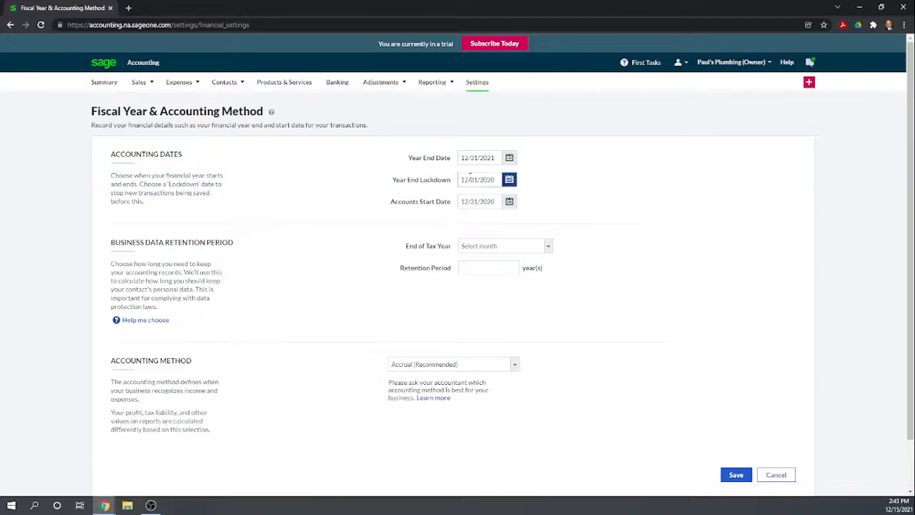
pyautogui.click(548, 247)
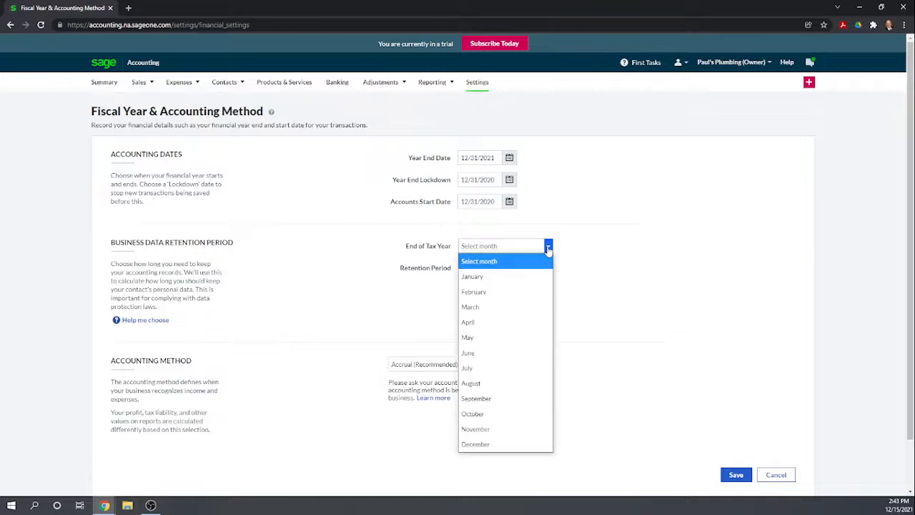
pyautogui.click(503, 445)
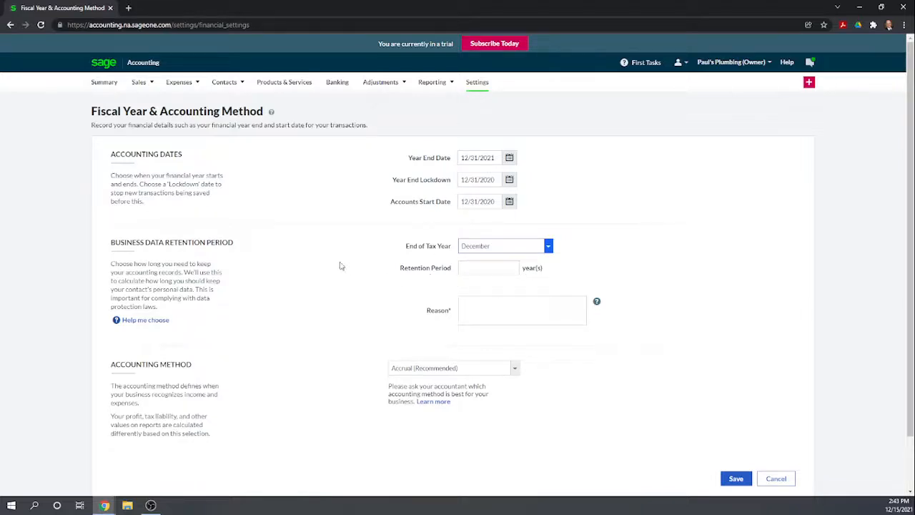
# - Leave the accounting method on Accrual (Recommended) and try to save the fiscal year settings, accepting the lockdown change
pyautogui.scroll(-1, 340, 265)
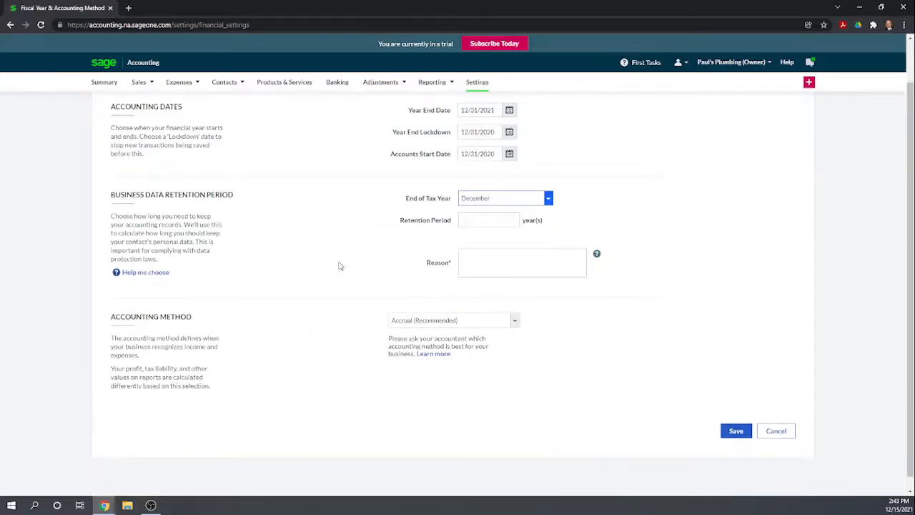
pyautogui.scroll(-1, 315, 257)
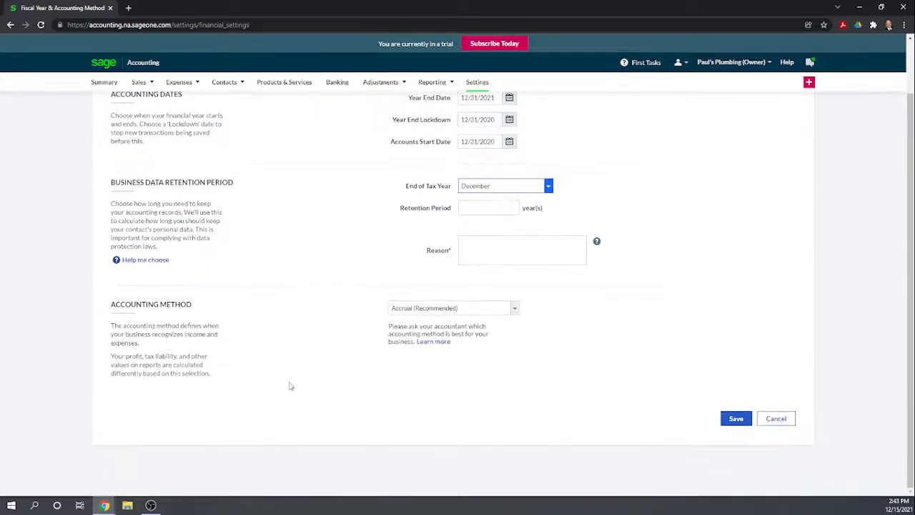
pyautogui.click(514, 308)
pyautogui.click(602, 309)
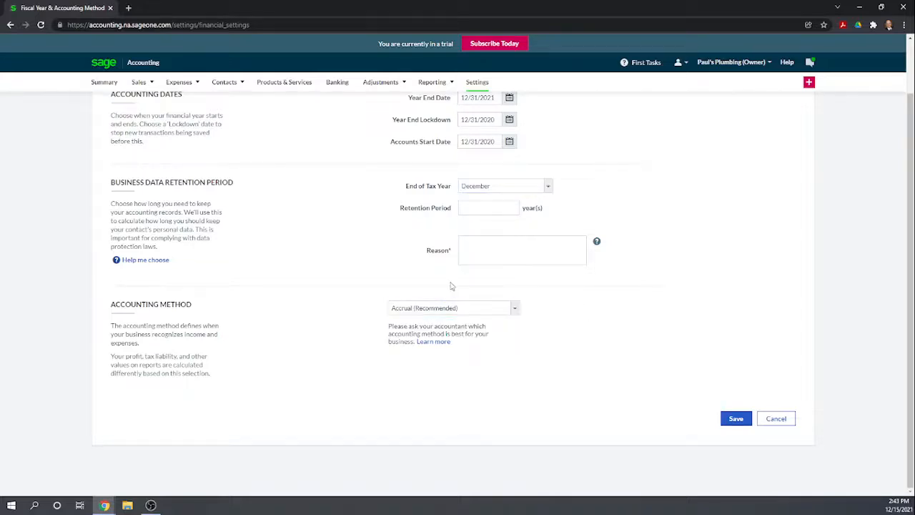
pyautogui.click(732, 419)
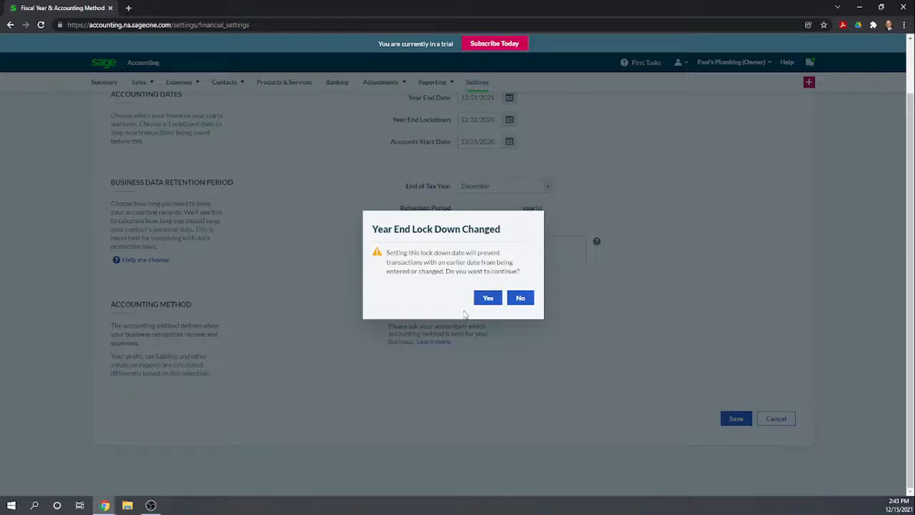
pyautogui.click(488, 298)
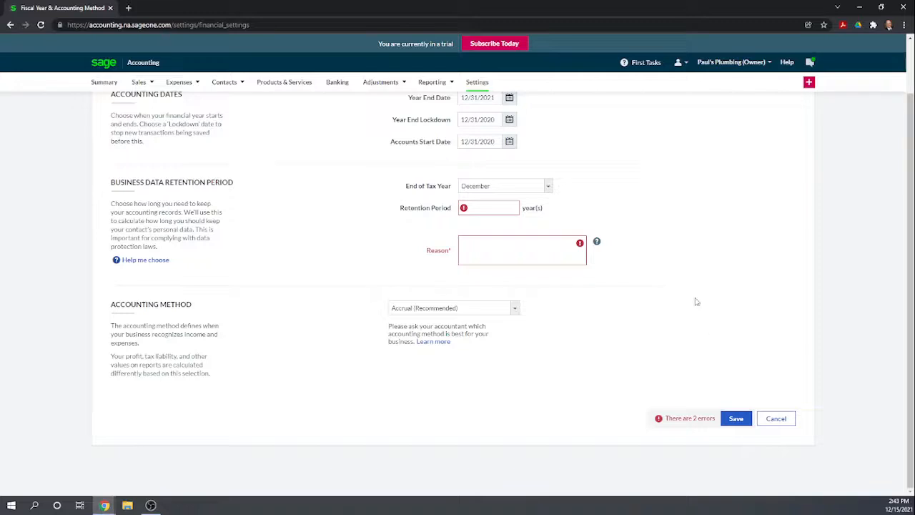
# - Set the business data Retention Period to 7 years
pyautogui.click(471, 209)
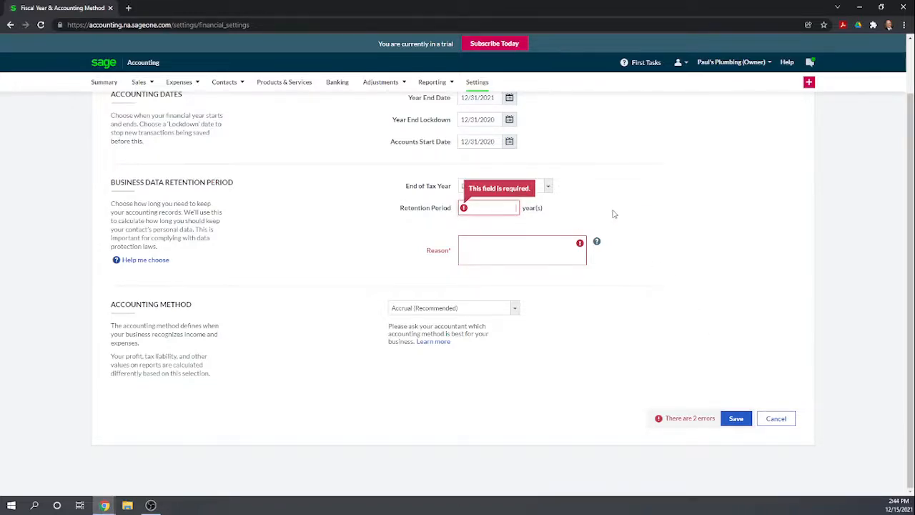
pyautogui.write('7')
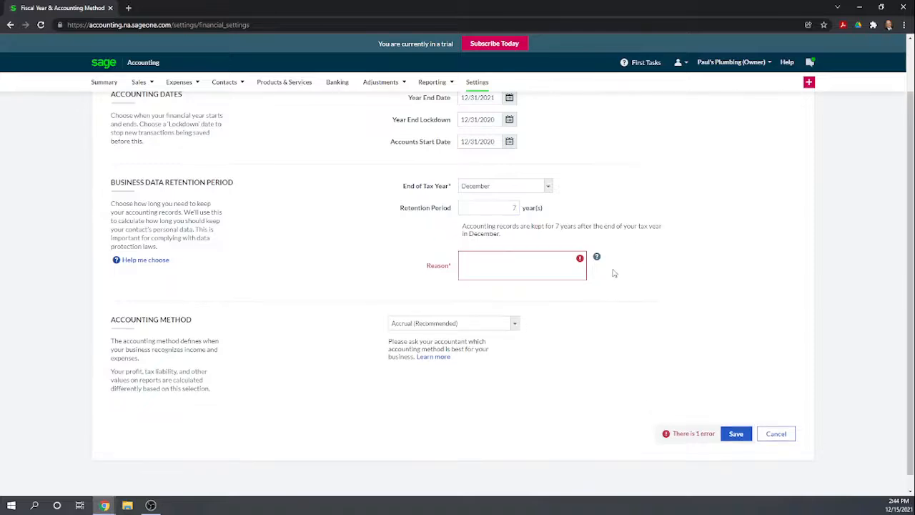
# - Enter "Statute of Limitations in U.S." as the reason for the business data retention period
pyautogui.click(551, 269)
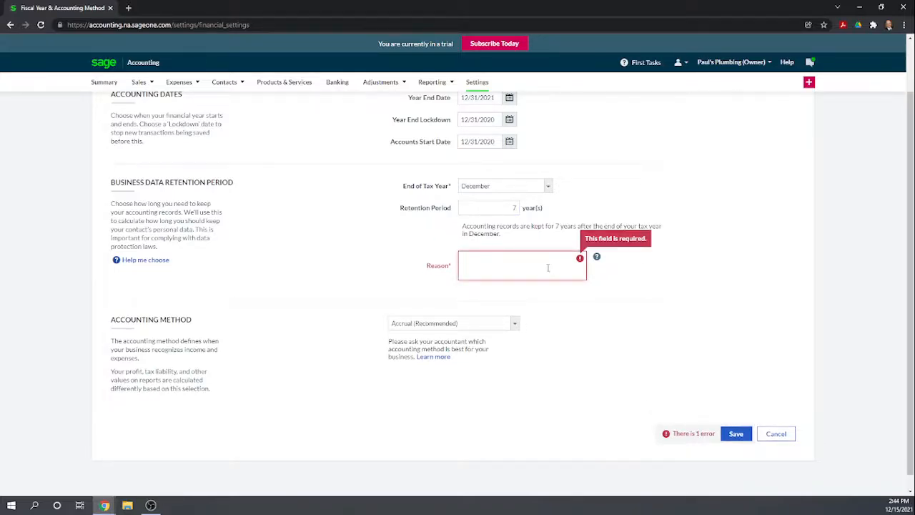
pyautogui.write('Statute of L')
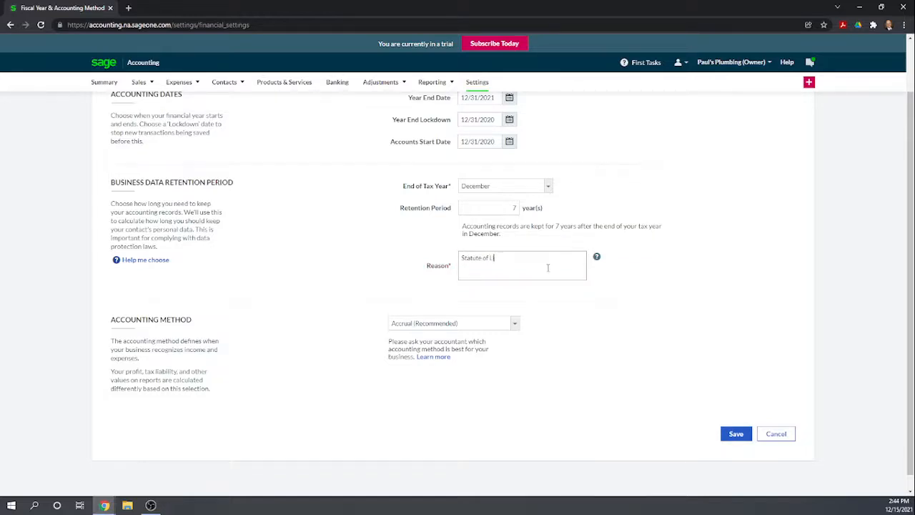
pyautogui.write('imitationsin U.S.')
# - Set the Retention Period to 6 years and save the fiscal year settings, accepting the year end lockdown change
pyautogui.click(515, 209)
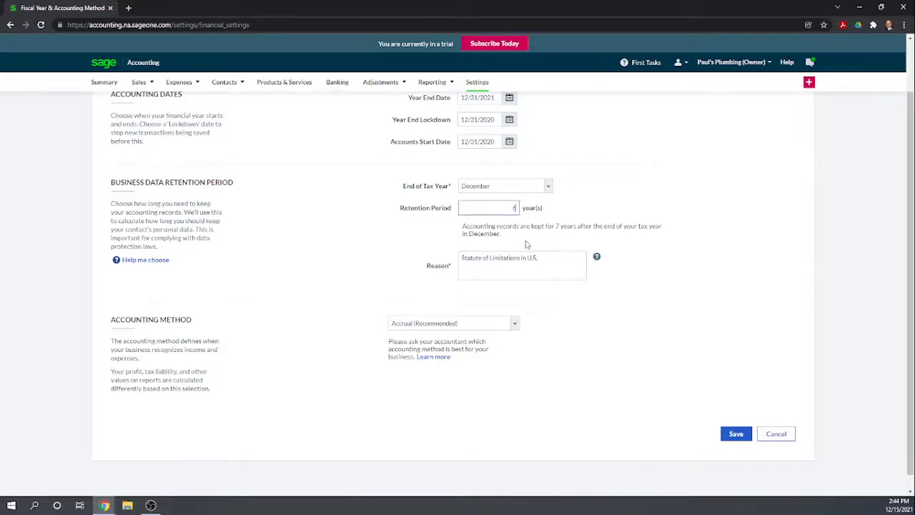
pyautogui.click(561, 259)
pyautogui.click(552, 256)
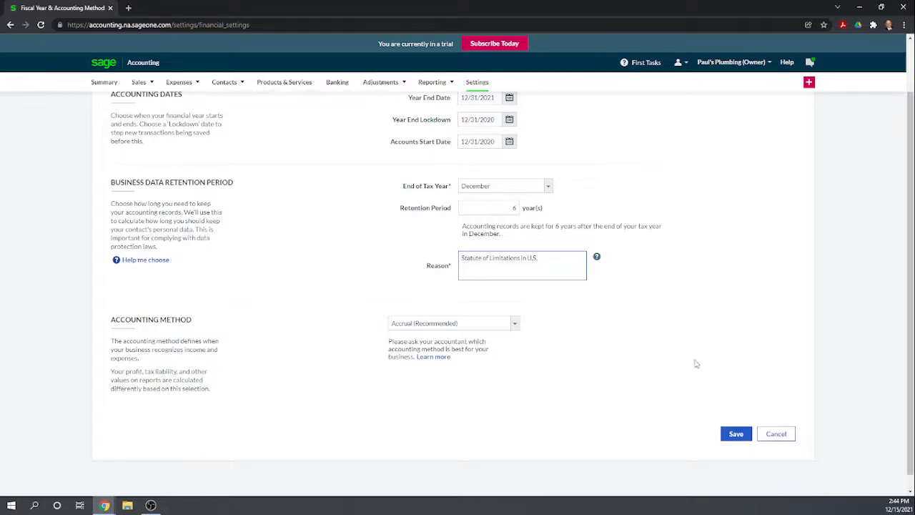
pyautogui.click(737, 436)
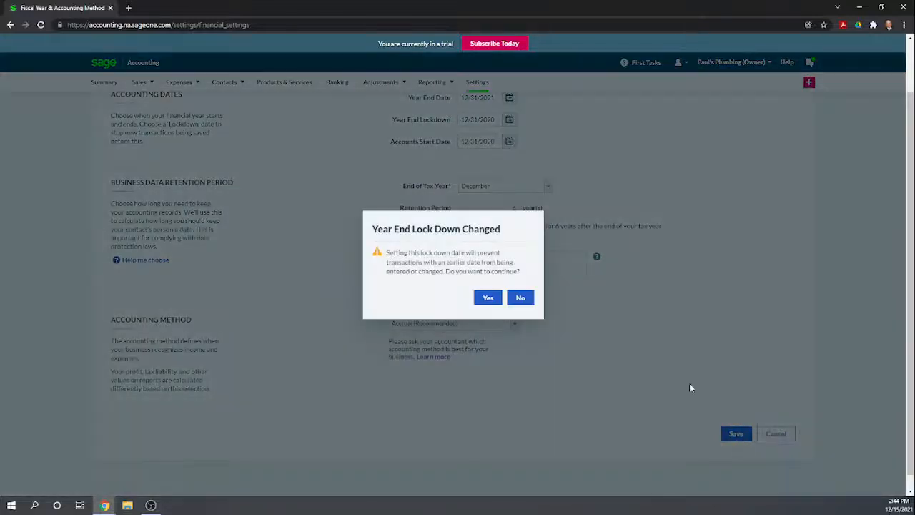
pyautogui.click(486, 297)
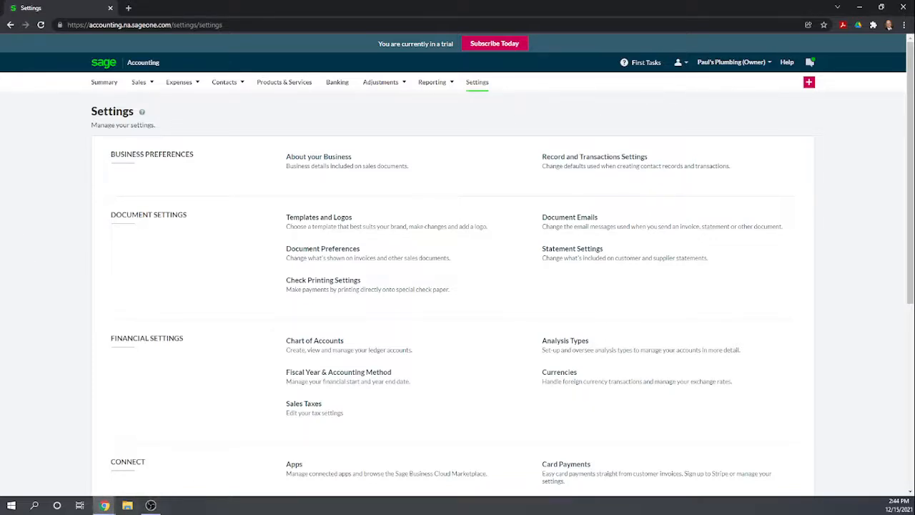
# - Switch to the Accounting Software Rubric 2.0 in Google Sheets and score Sage Business Cloud 1 for company name, address, telephone number and email address
pyautogui.hotkey('alt', 'Tab')
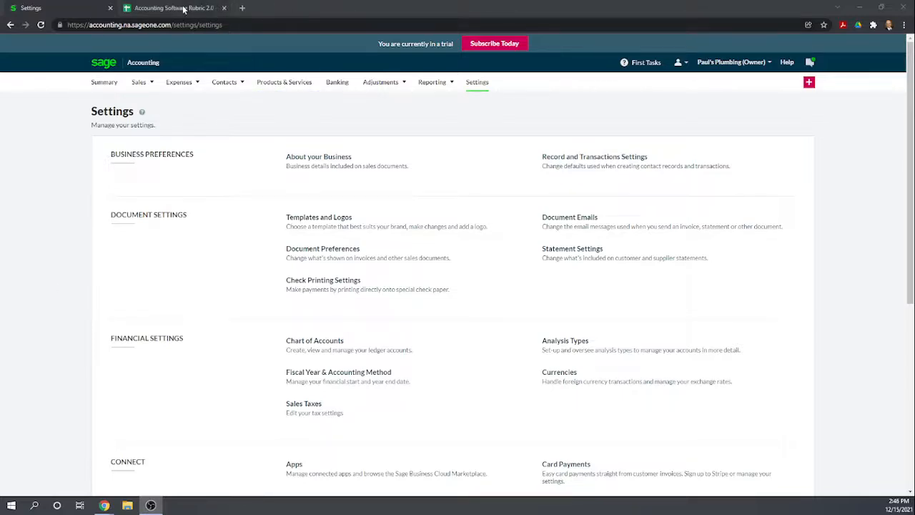
pyautogui.click(210, 10)
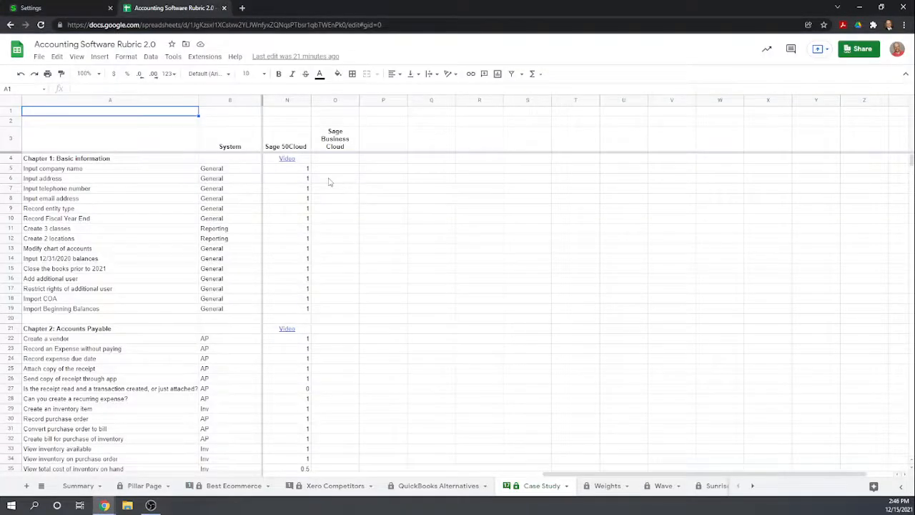
pyautogui.click(333, 169)
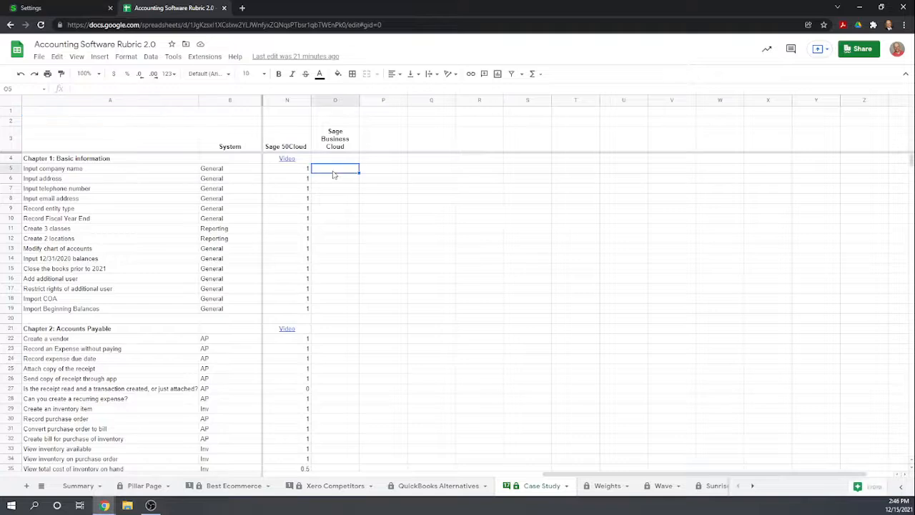
pyautogui.write('1')
pyautogui.press('Return')
pyautogui.write('1')
pyautogui.press('Return')
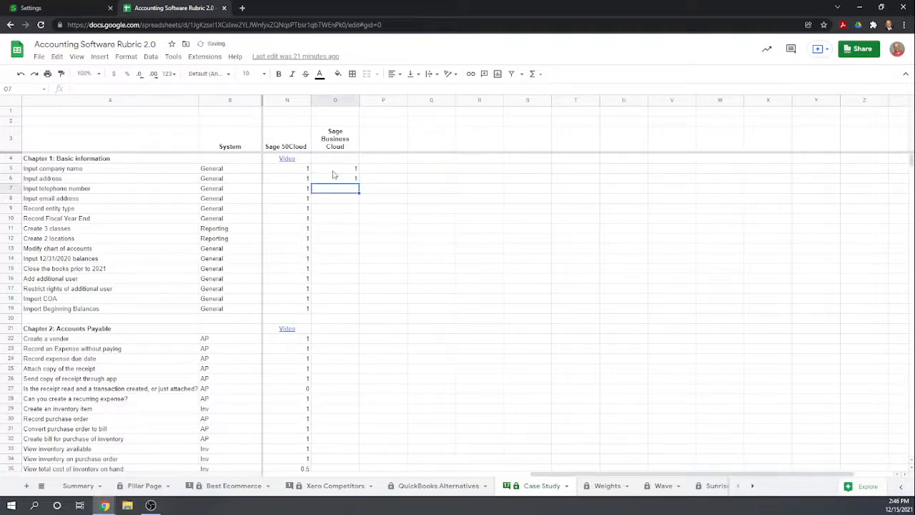
pyautogui.write('1')
pyautogui.press('Return')
pyautogui.write('1')
pyautogui.press('Return')
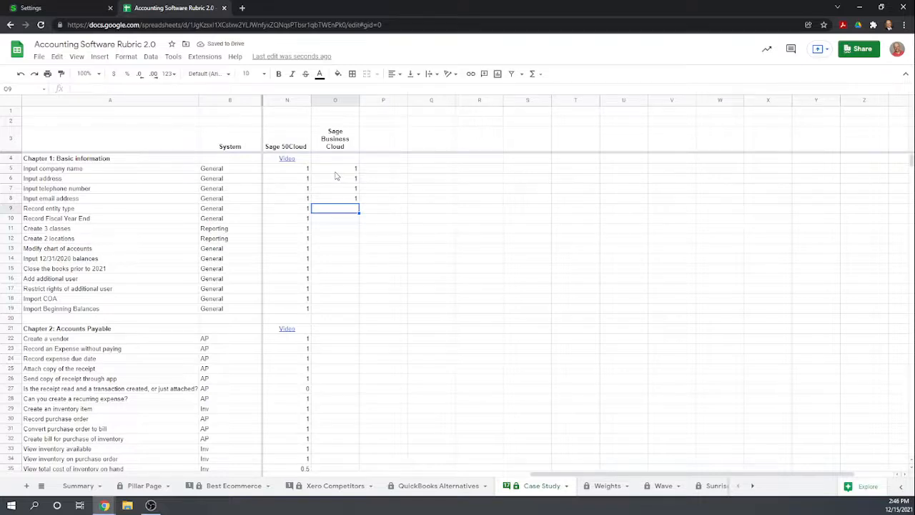
# - In the Sage Business Cloud column, score Record entity type 0 and Record Fiscal Year End 1
pyautogui.write('0')
pyautogui.press('Return')
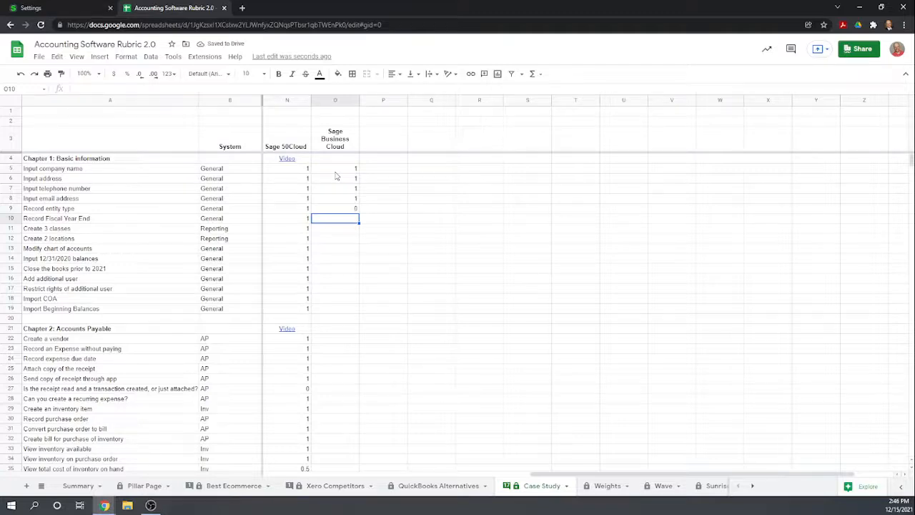
pyautogui.write('1')
pyautogui.press('Return')
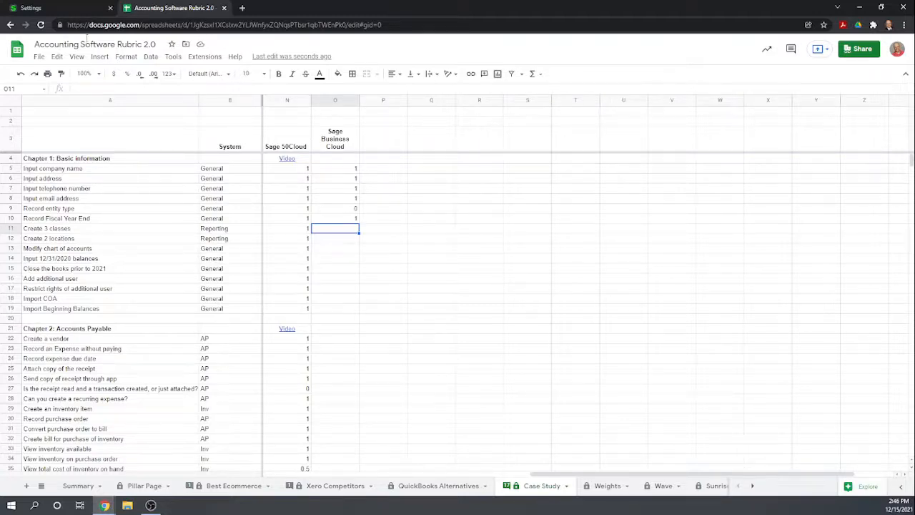
# - Switch back to Sage Accounting and look through all the options on the Settings page, down to Opening Balances
pyautogui.click(58, 8)
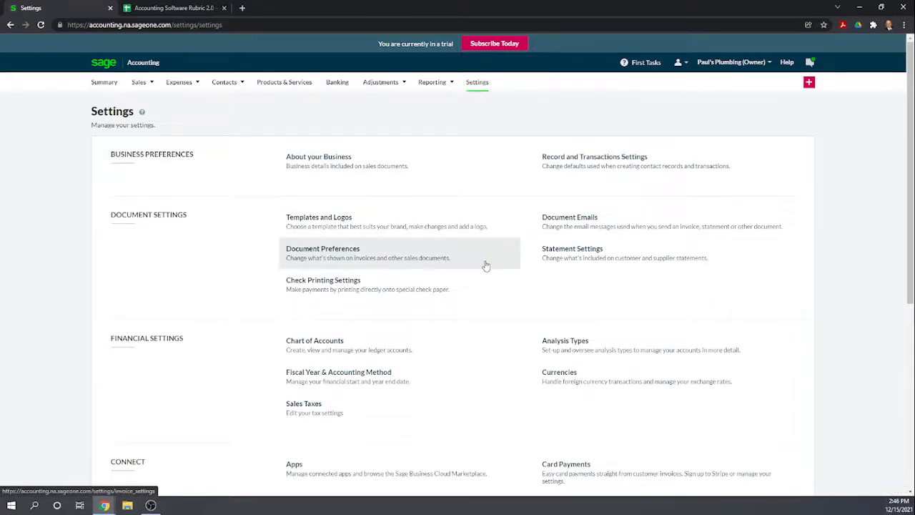
pyautogui.scroll(-1, 489, 264)
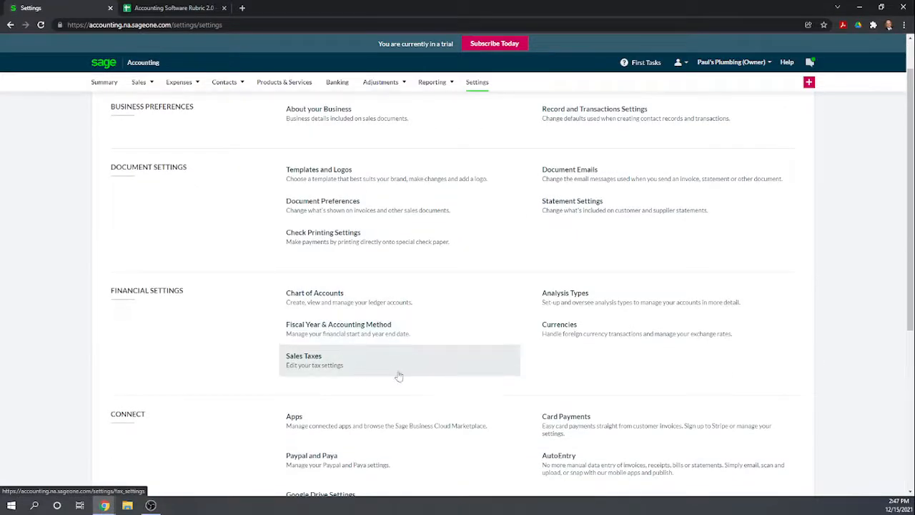
pyautogui.scroll(-1, 465, 361)
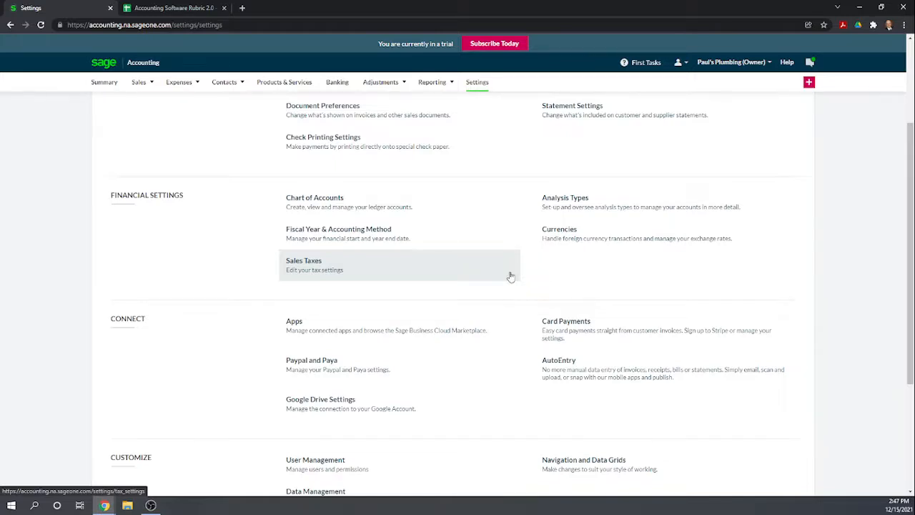
pyautogui.scroll(-1, 510, 276)
pyautogui.scroll(-1, 504, 260)
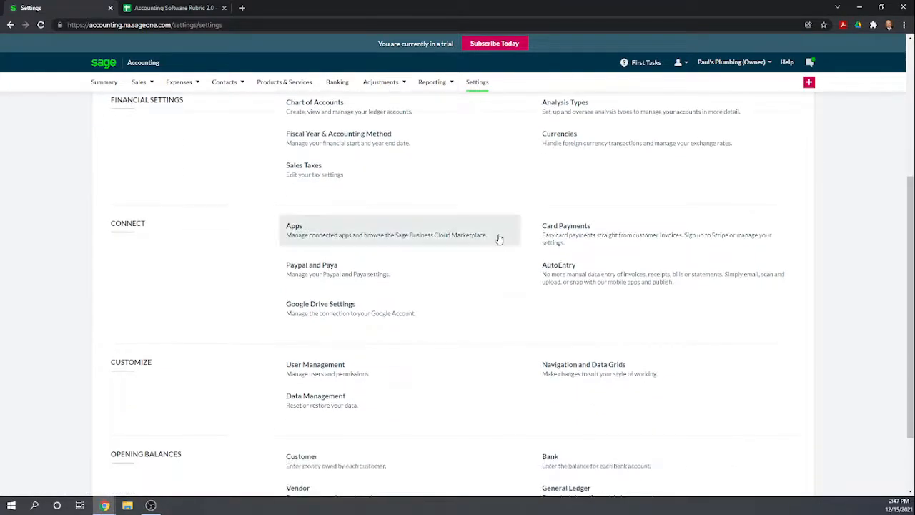
pyautogui.scroll(-2, 499, 239)
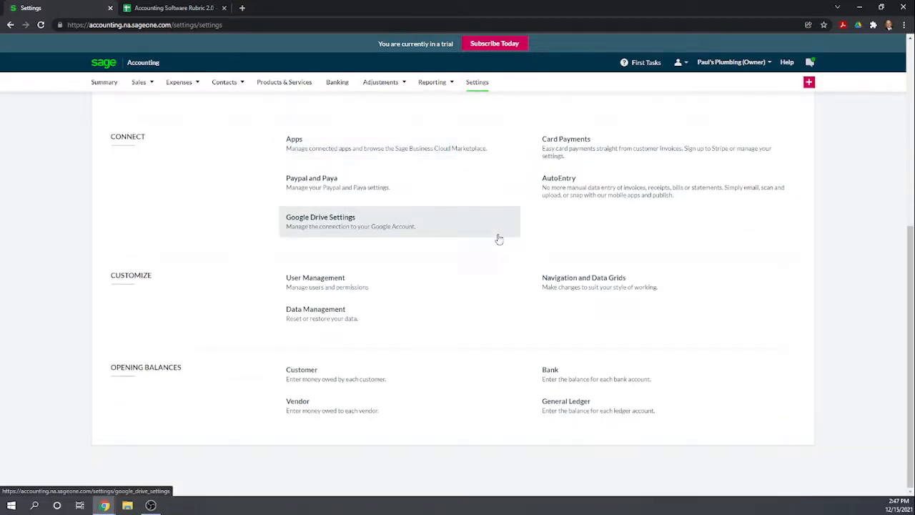
pyautogui.scroll(5, 499, 239)
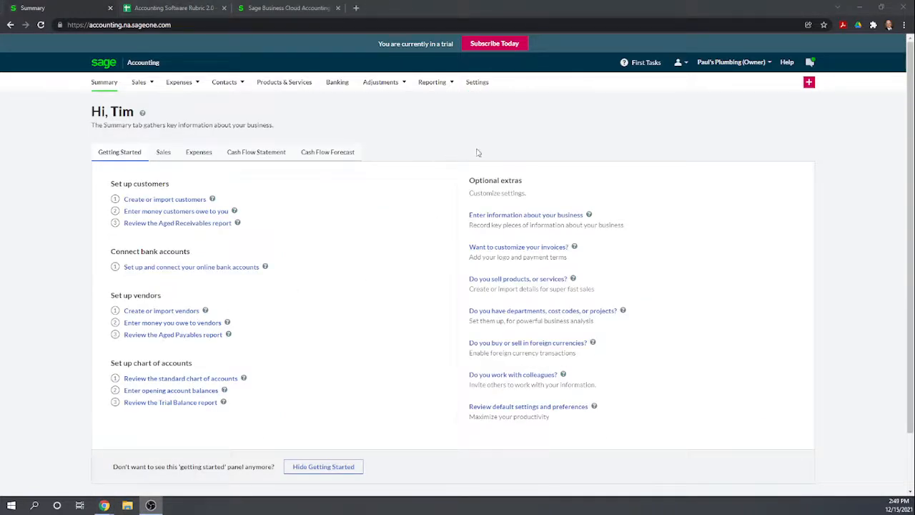
# - Open the Analysis Types settings and rename the Department transaction analysis type to Classes
pyautogui.click(478, 83)
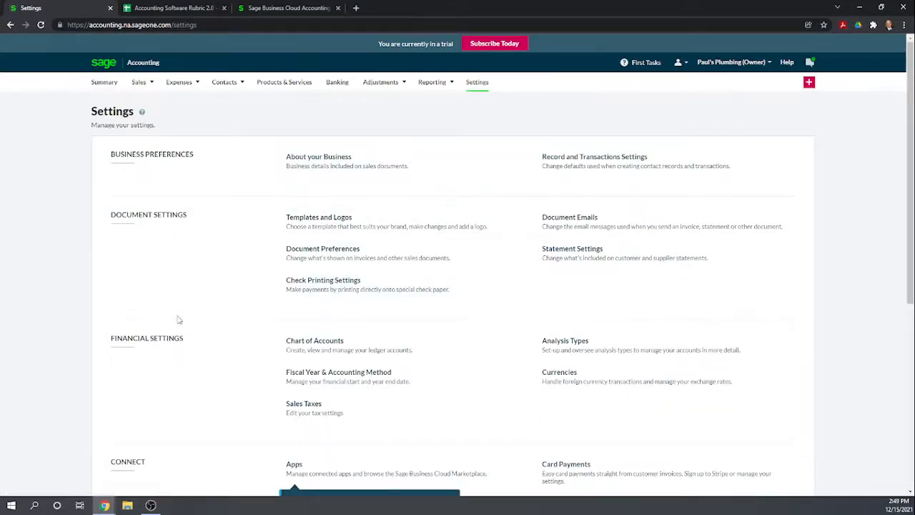
pyautogui.click(574, 344)
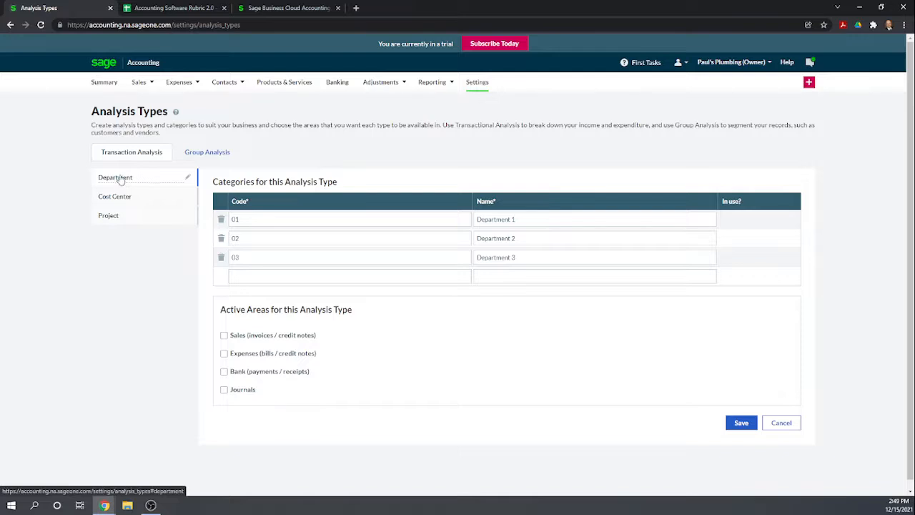
pyautogui.click(188, 178)
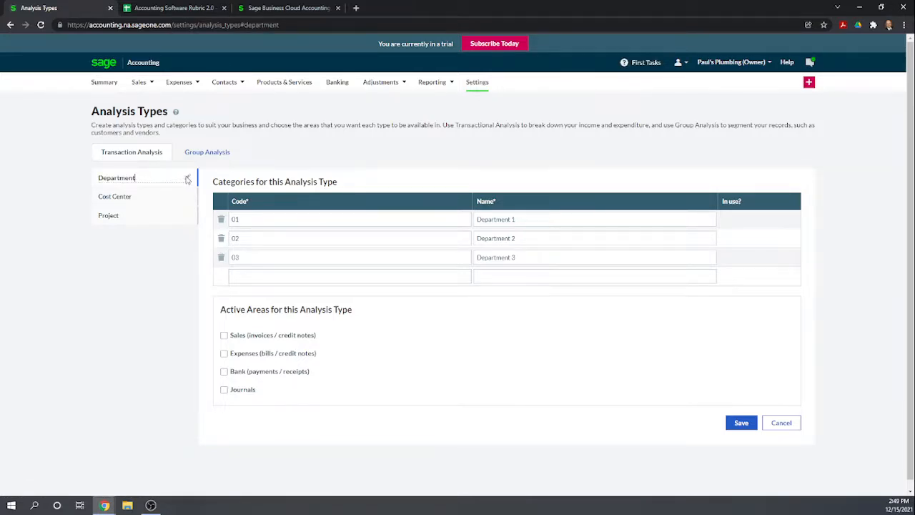
pyautogui.press('BackSpace')
pyautogui.press('BackSpace')
pyautogui.press('BackSpace')
pyautogui.press('BackSpace')
pyautogui.press('BackSpace')
pyautogui.press('BackSpace')
pyautogui.press('BackSpace')
pyautogui.press('BackSpace')
pyautogui.press('BackSpace')
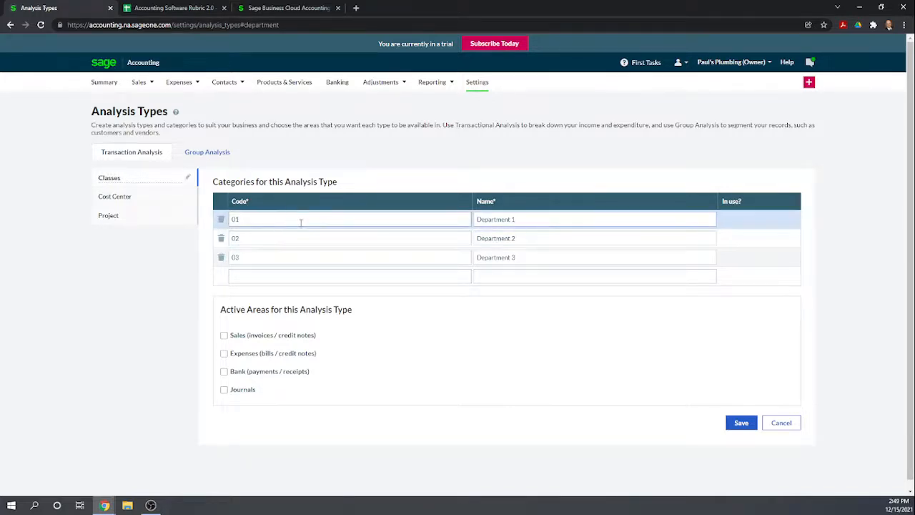
# - Name the three Classes categories HVAC, Plumbing and Administrative
pyautogui.click(426, 220)
pyautogui.moveTo(535, 219); pyautogui.dragTo(475, 212)
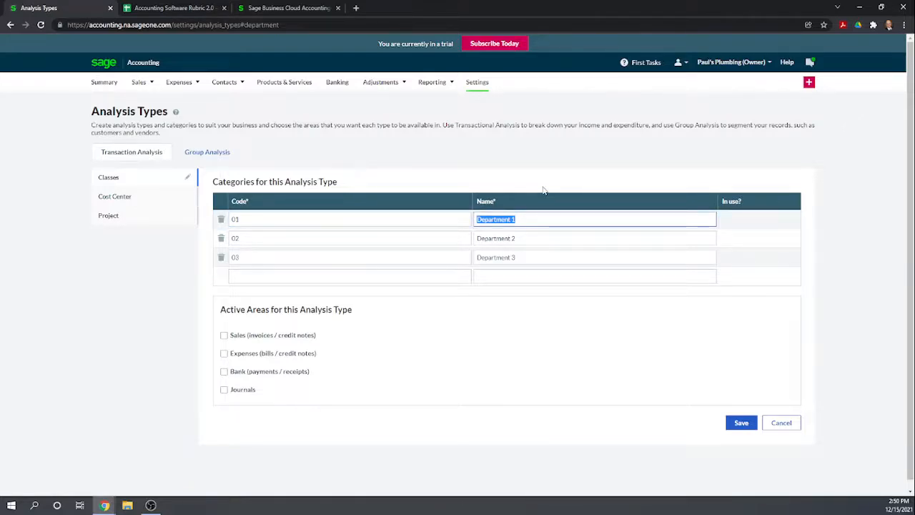
pyautogui.write('HVAC')
pyautogui.click(536, 240)
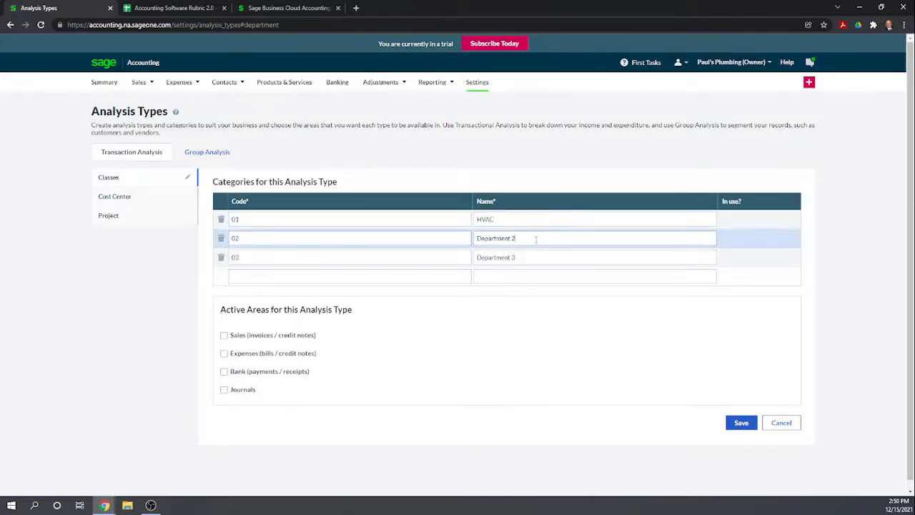
pyautogui.moveTo(523, 242); pyautogui.dragTo(466, 240)
pyautogui.write('Plumbing')
pyautogui.click(524, 251)
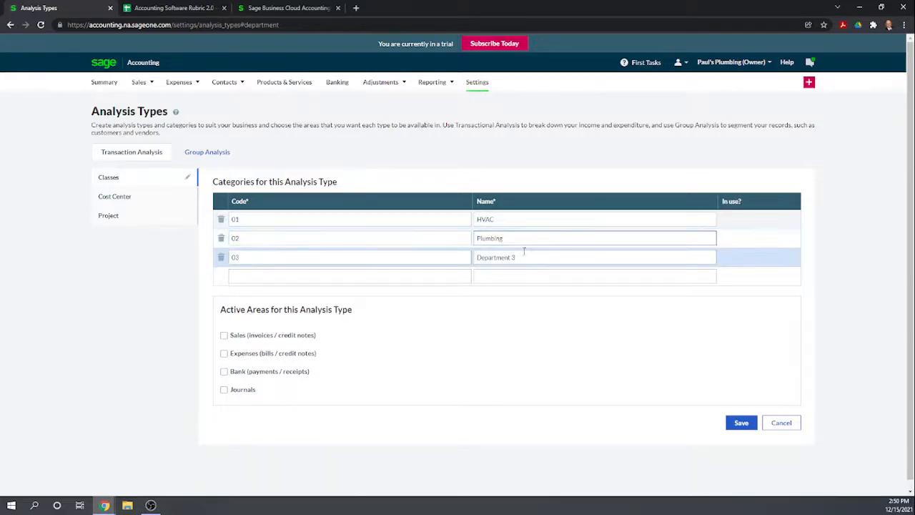
pyautogui.moveTo(529, 256); pyautogui.dragTo(473, 258)
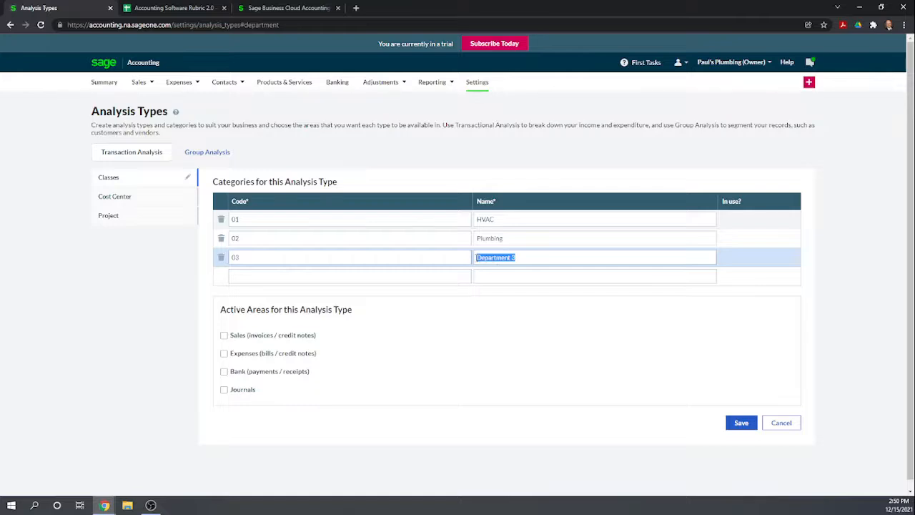
pyautogui.write('Administrative')
pyautogui.click(511, 323)
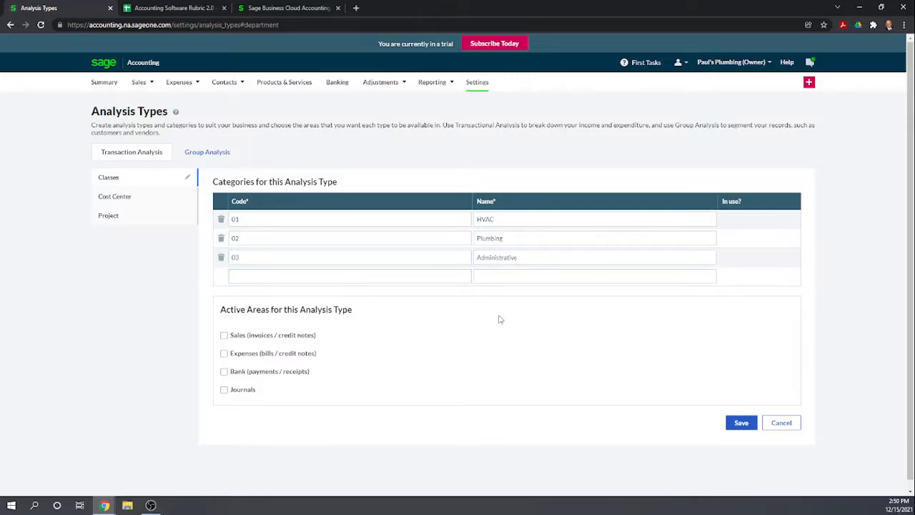
# - Make the Classes analysis type active for Sales, Expenses, Bank and Journals
pyautogui.click(224, 336)
pyautogui.click(223, 353)
pyautogui.click(223, 371)
pyautogui.click(224, 390)
# - Set the category codes to HVAC, Plumbing and Admin for the HVAC, Plumbing and Administrative classes
pyautogui.doubleClick(246, 219)
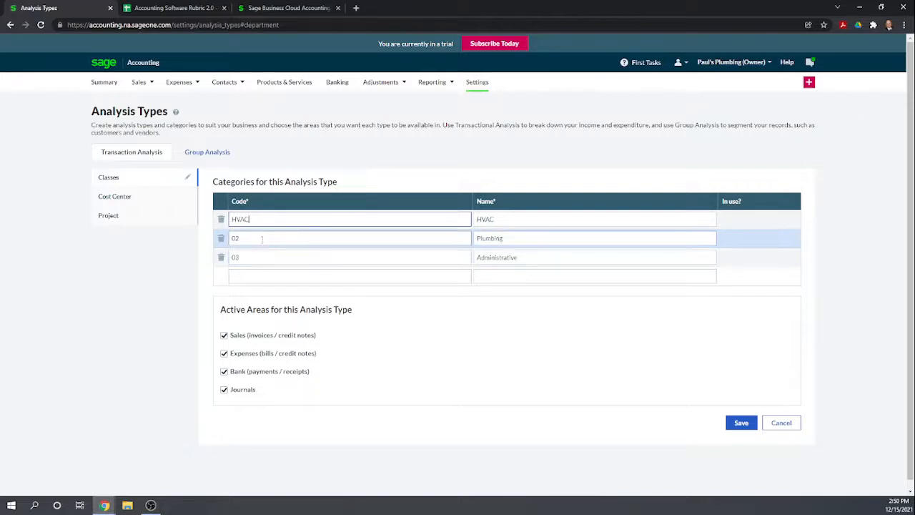
pyautogui.doubleClick(236, 238)
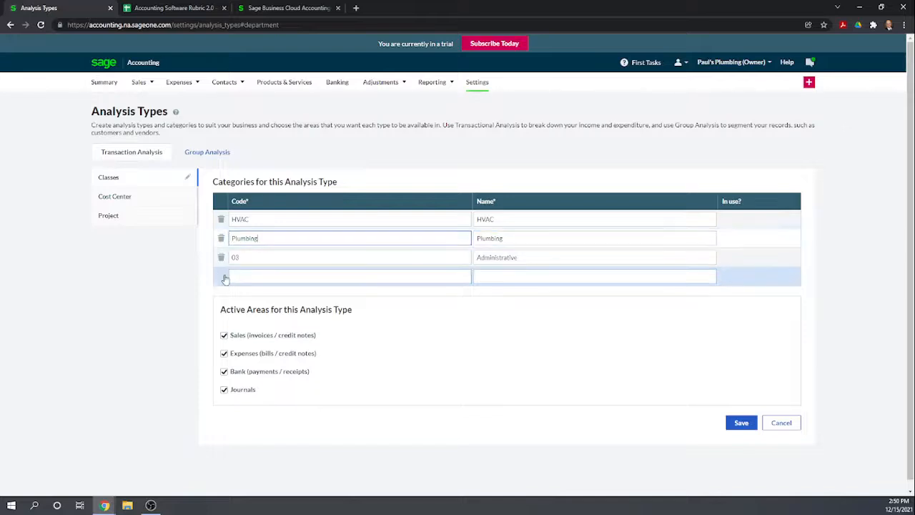
pyautogui.doubleClick(236, 257)
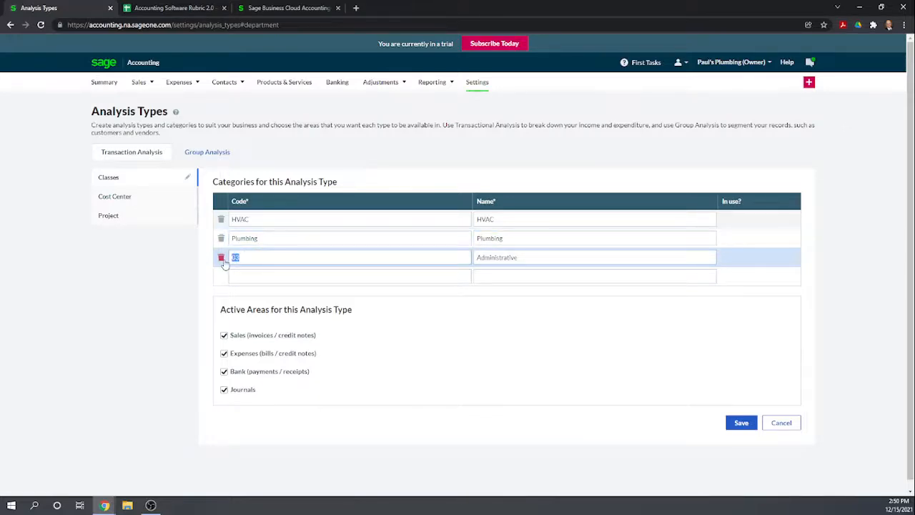
pyautogui.write('Ad')
pyautogui.press('BackSpace')
pyautogui.press('BackSpace')
pyautogui.click(466, 340)
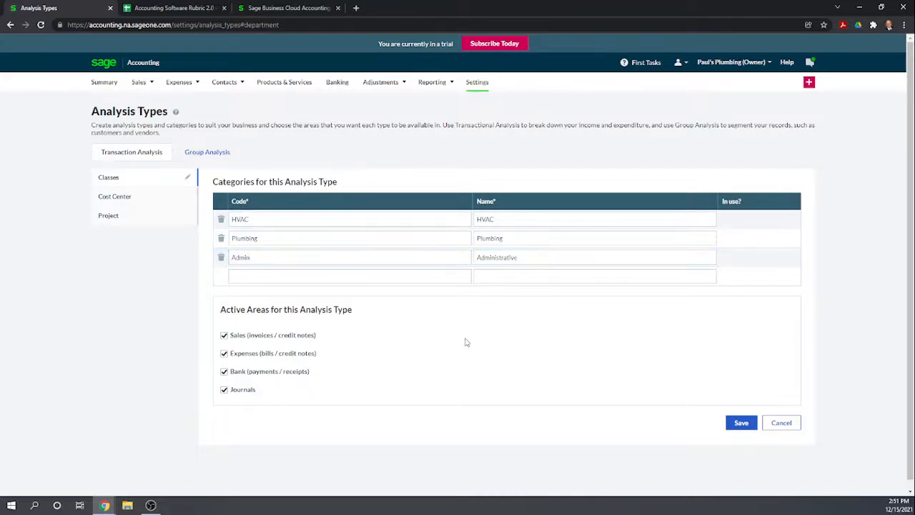
# - Save the Classes analysis type with its categories and active areas
pyautogui.scroll(-1, 599, 354)
pyautogui.scroll(-1, 600, 355)
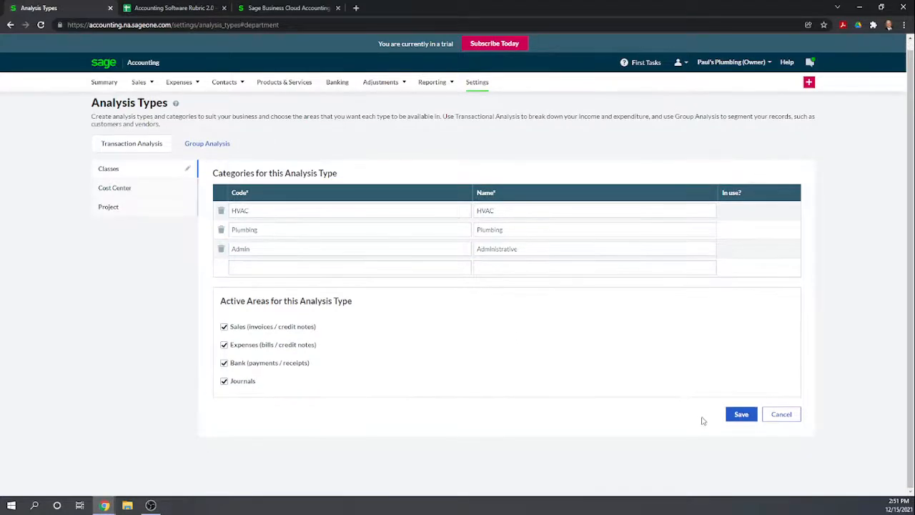
pyautogui.click(742, 419)
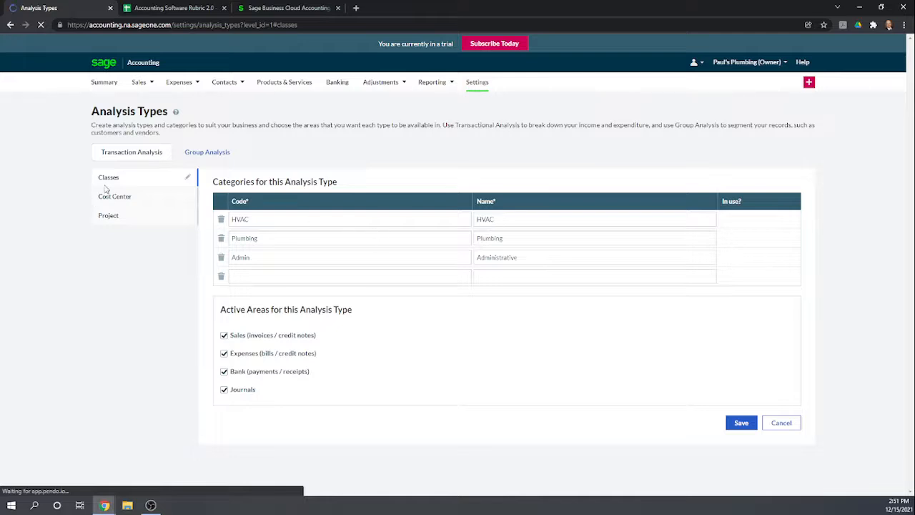
# - Rename the Cost Center transaction analysis type to Location
pyautogui.click(122, 198)
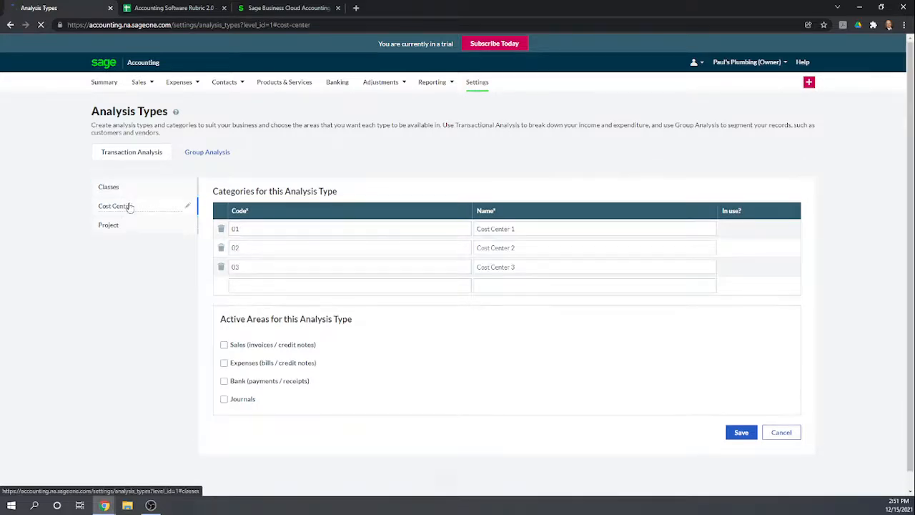
pyautogui.click(187, 208)
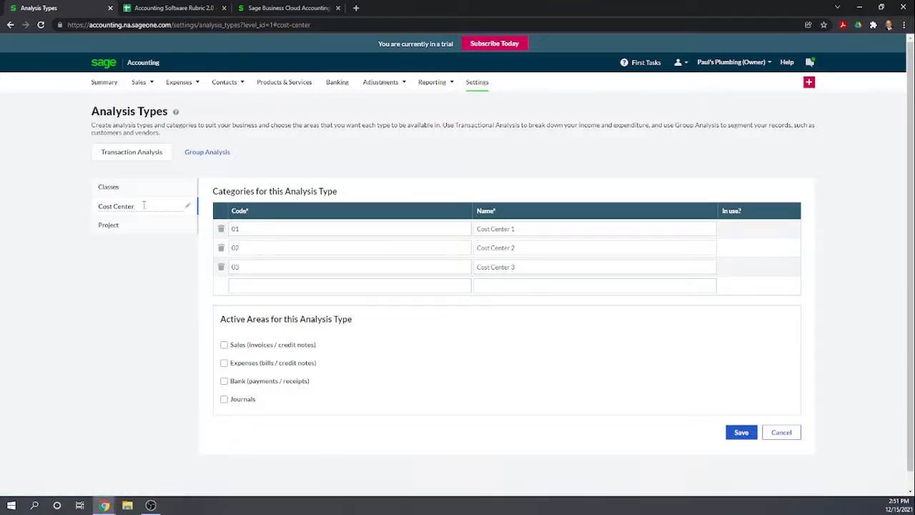
pyautogui.moveTo(145, 206); pyautogui.dragTo(91, 212)
pyautogui.write('Location')
pyautogui.press('Return')
# - Set the Location categories to NY for New York and DE for Delaware, and delete the third category
pyautogui.doubleClick(245, 229)
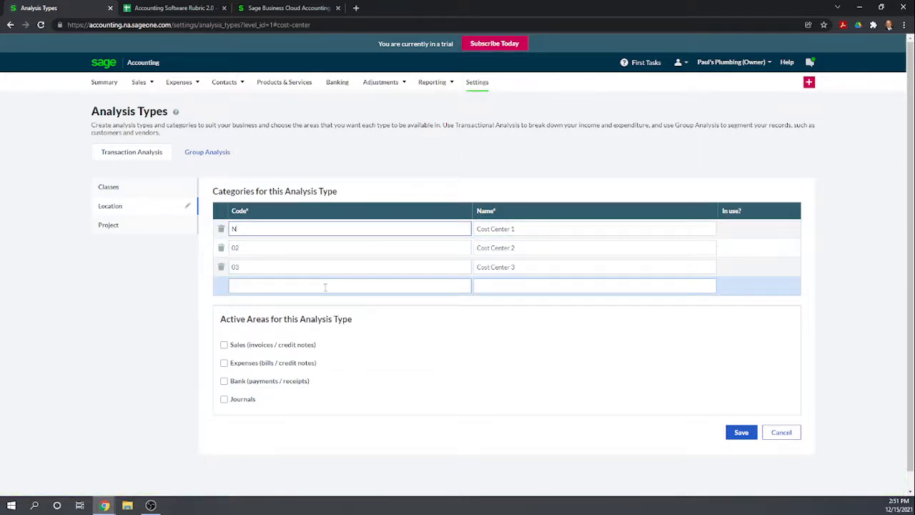
pyautogui.press('Tab')
pyautogui.write('N')
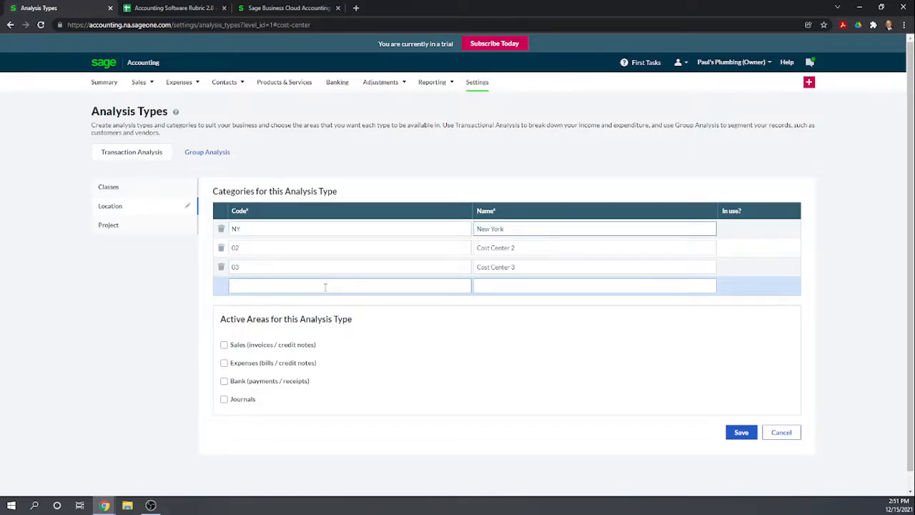
pyautogui.doubleClick(253, 246)
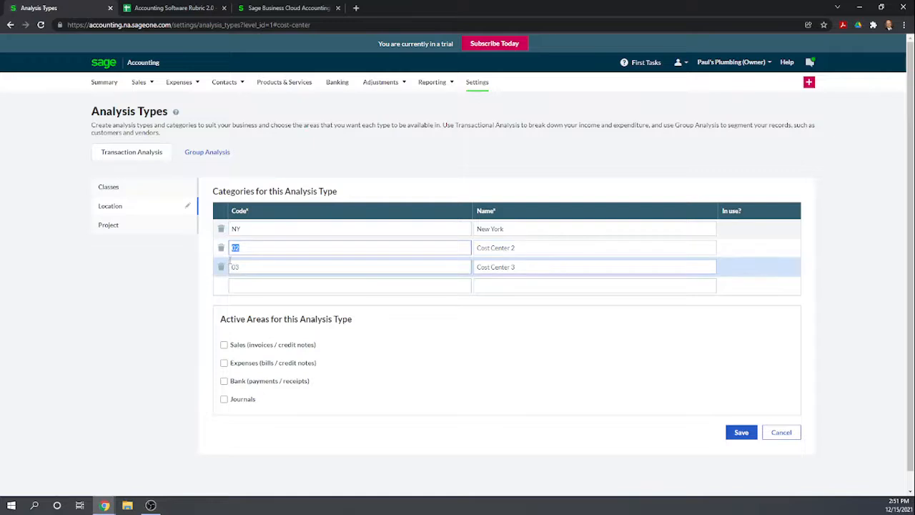
pyautogui.write('DE')
pyautogui.press('Tab')
pyautogui.write('D')
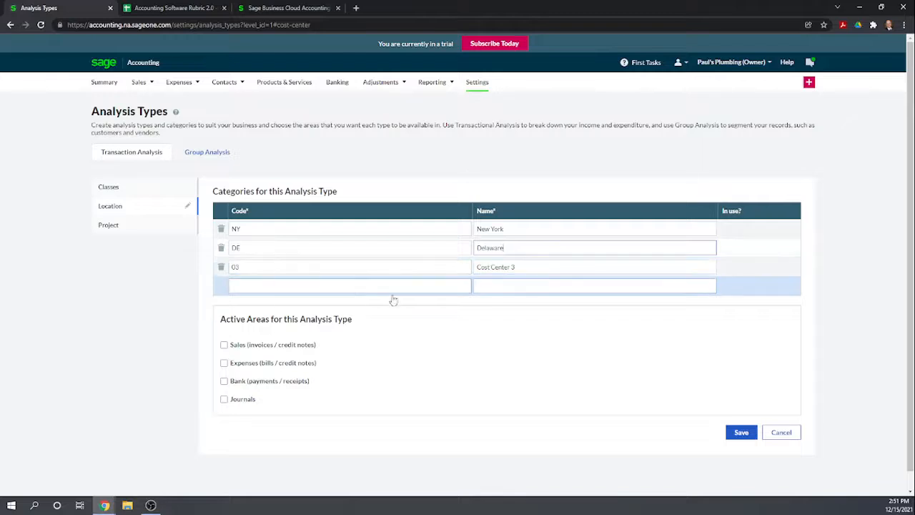
pyautogui.click(493, 341)
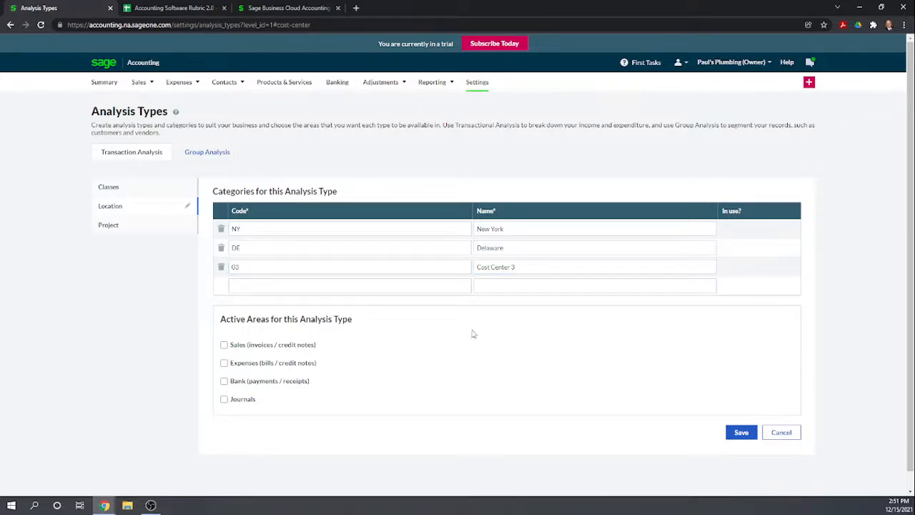
pyautogui.click(221, 268)
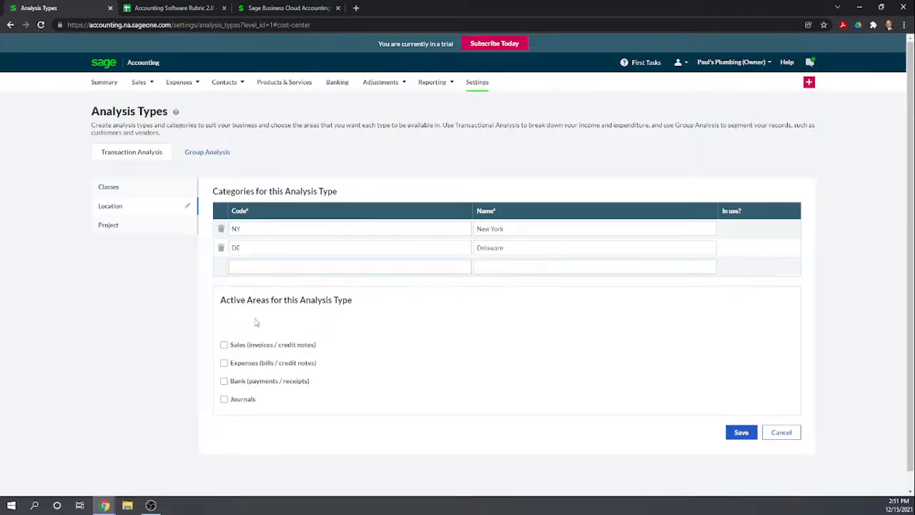
# - Make the Location analysis type active for Sales, Expenses, Bank and Journals, and save it
pyautogui.click(224, 346)
pyautogui.click(224, 363)
pyautogui.click(224, 399)
pyautogui.click(224, 381)
pyautogui.click(742, 430)
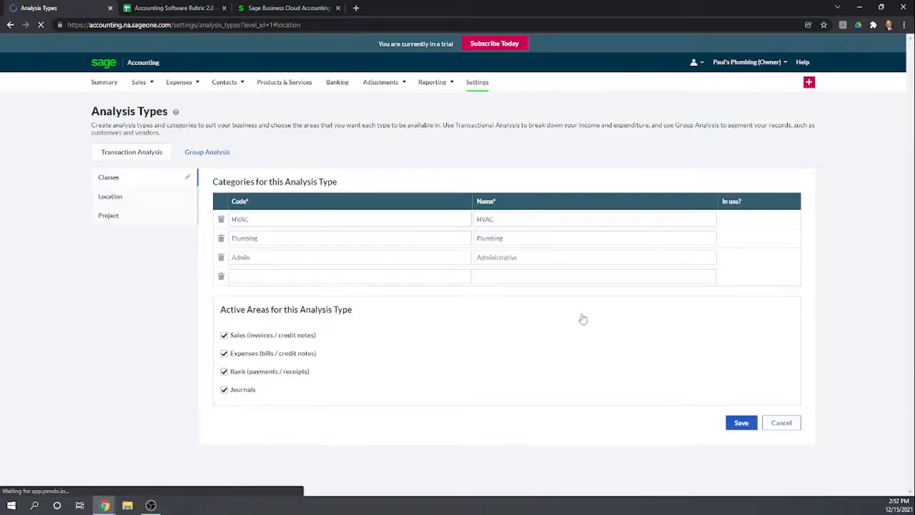
# - Review the Customer, Vendor and Product Group types under Group Analysis
pyautogui.click(215, 158)
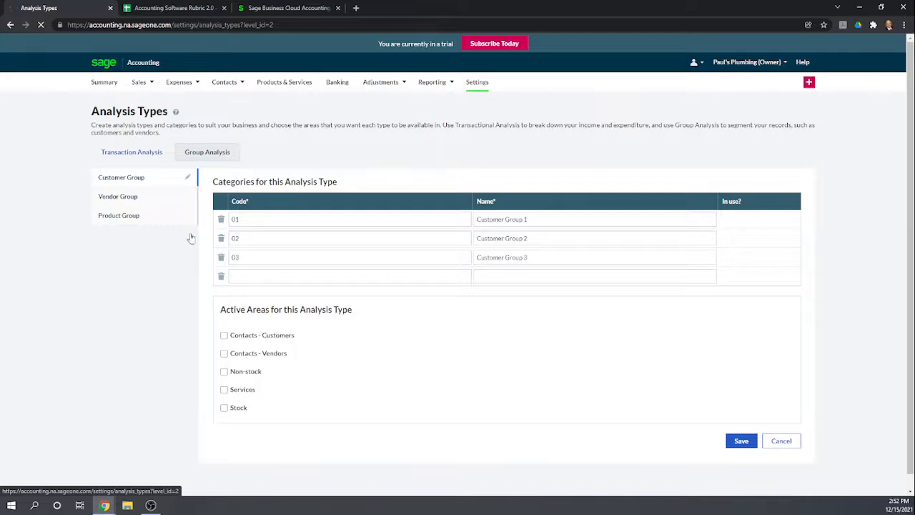
pyautogui.click(166, 194)
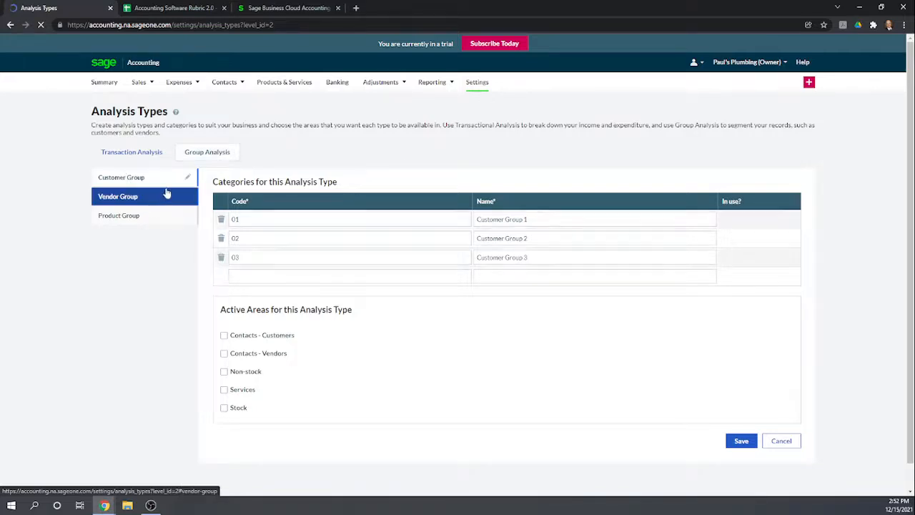
pyautogui.click(112, 178)
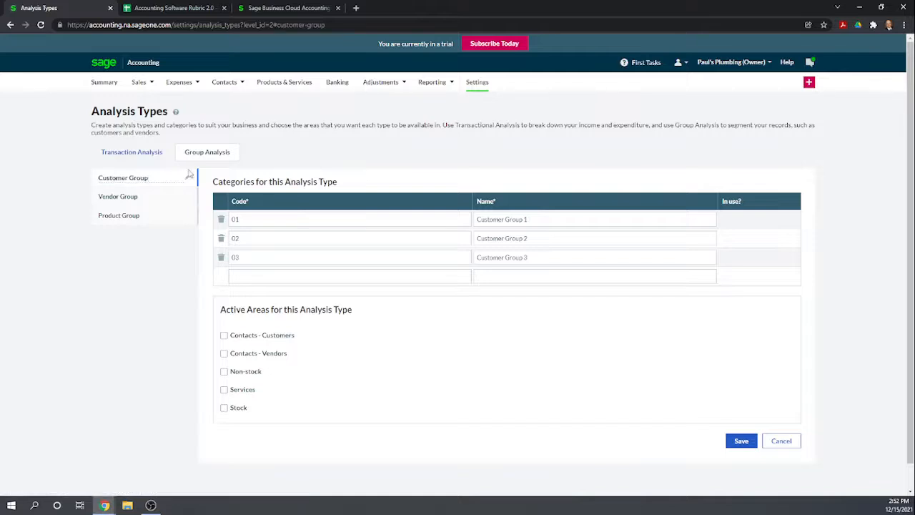
pyautogui.click(113, 201)
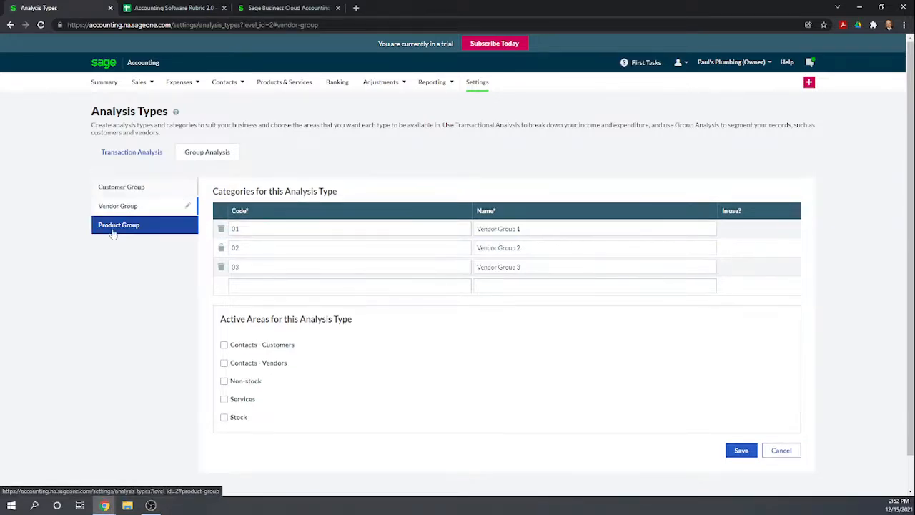
pyautogui.click(170, 227)
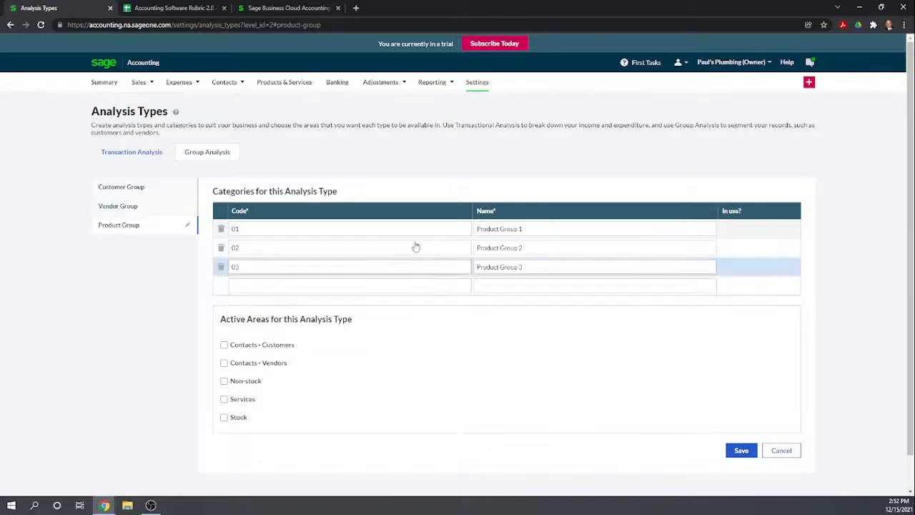
# - Switch to the Accounting Software Rubric sheet and score Sage Business Cloud 1 for both Create 3 classes and Create 2 locations
pyautogui.click(184, 9)
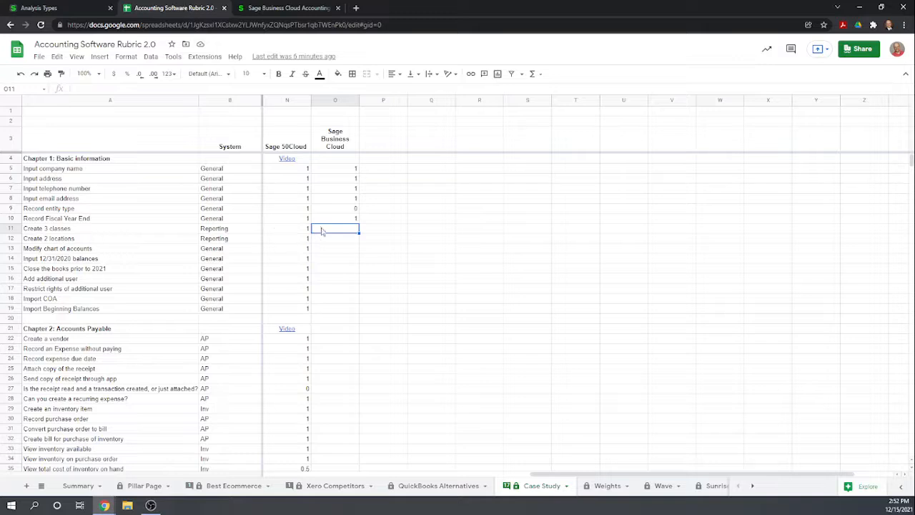
pyautogui.write('1')
pyautogui.press('Return')
pyautogui.write('1')
pyautogui.press('Return')
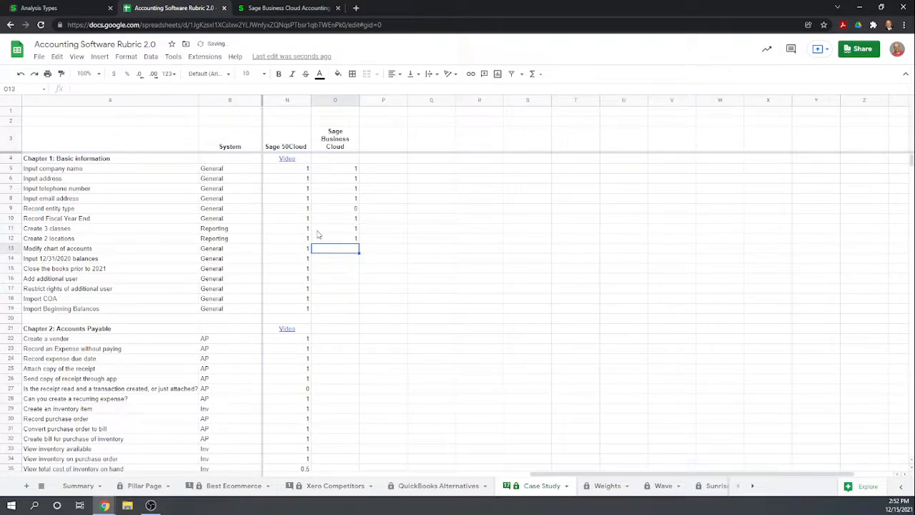
# - Return to Sage Accounting, open the Chart of Accounts settings and check the options for importing and exporting accounts
pyautogui.click(80, 10)
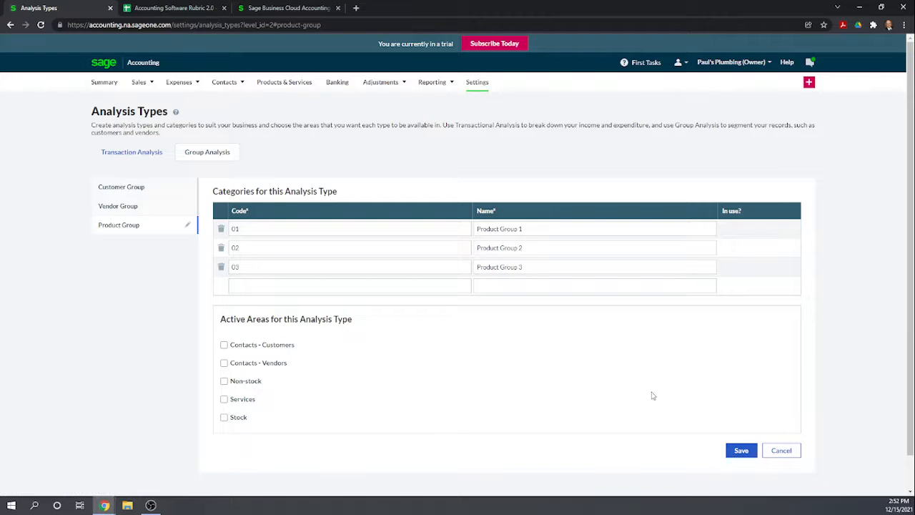
pyautogui.click(480, 83)
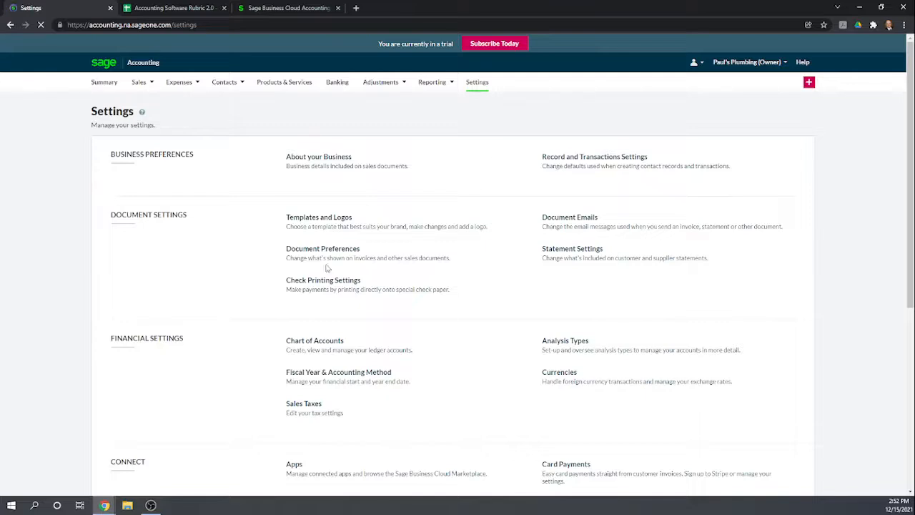
pyautogui.click(312, 346)
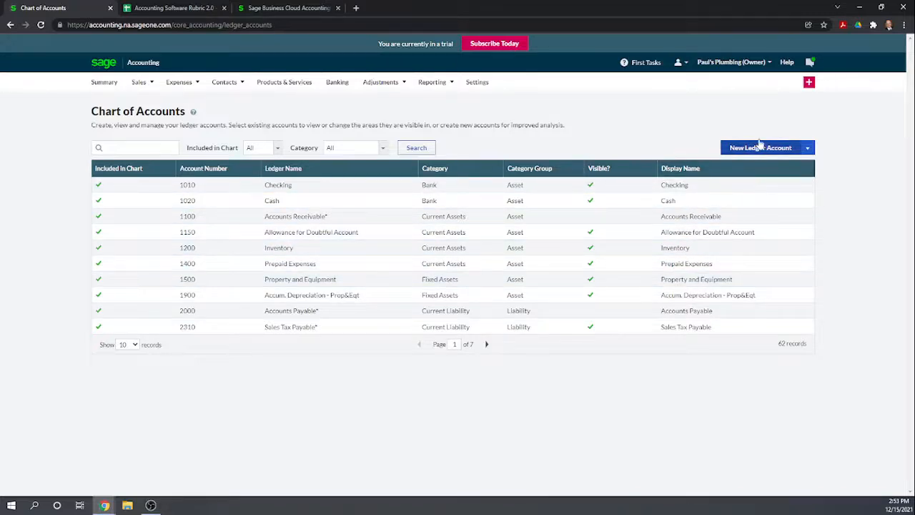
pyautogui.click(809, 148)
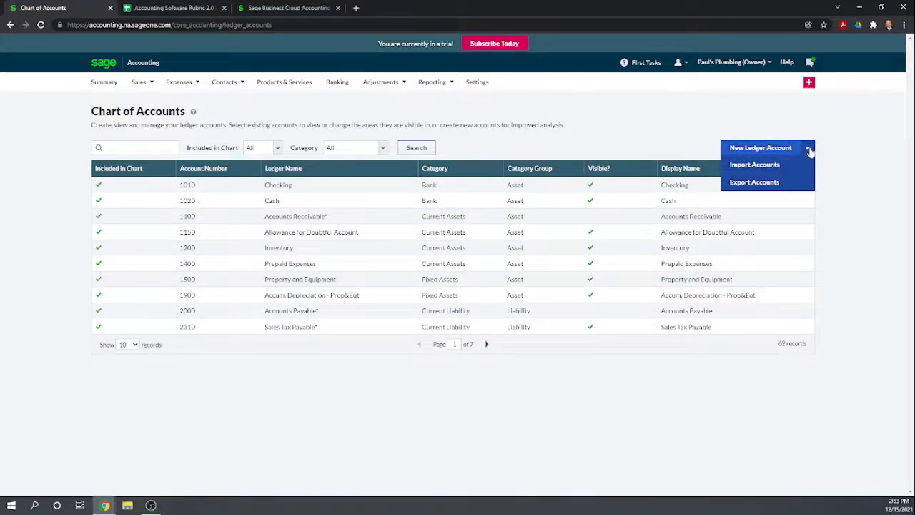
pyautogui.click(809, 149)
pyautogui.click(807, 149)
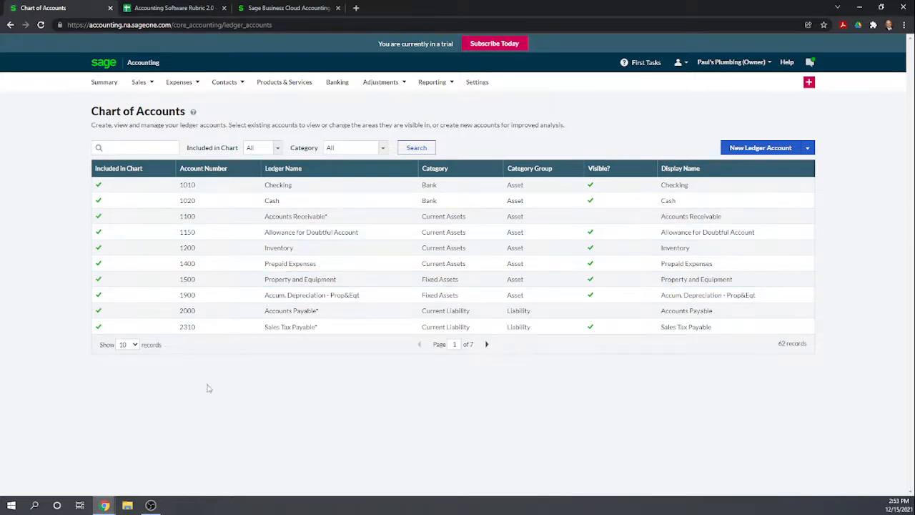
# - Increase the number of records shown per page in the Chart of Accounts and look through the ledger accounts
pyautogui.click(136, 348)
pyautogui.click(126, 404)
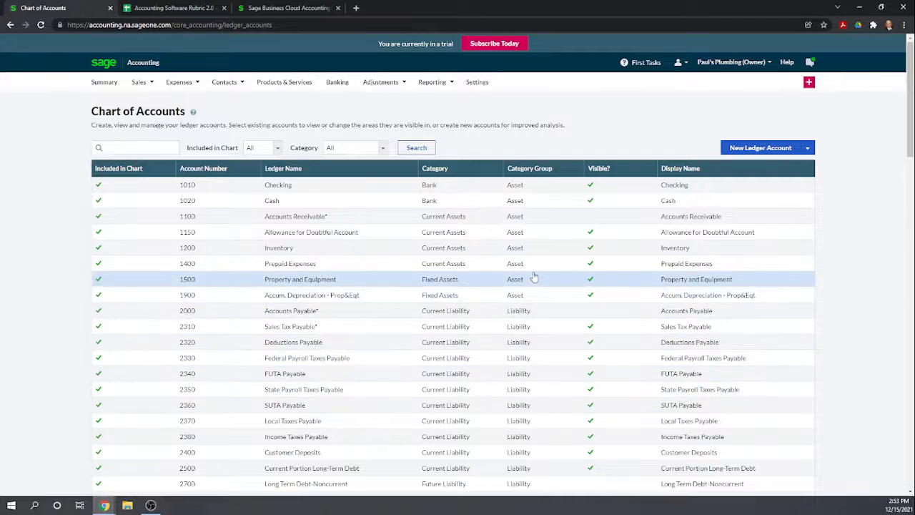
pyautogui.scroll(-1, 533, 277)
pyautogui.scroll(1, 535, 279)
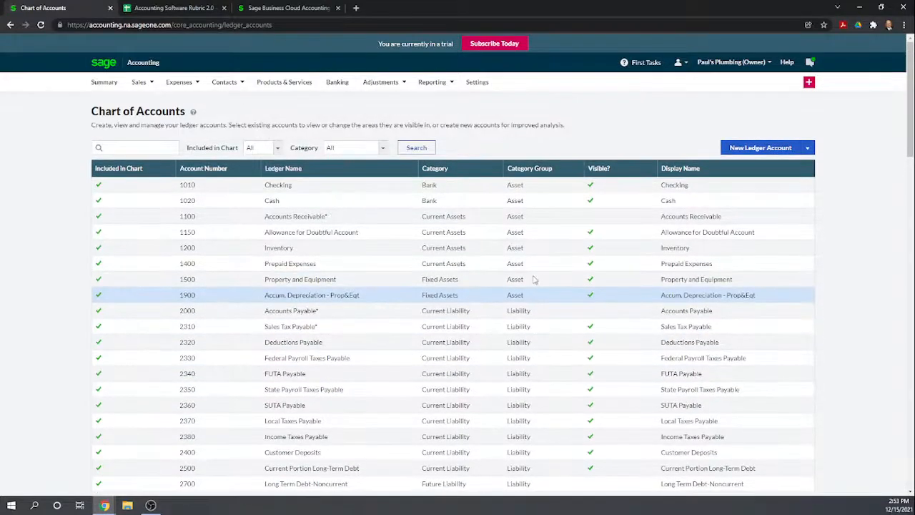
# - Start a new ledger account with Savings Account as both its ledger name and display name
pyautogui.click(775, 148)
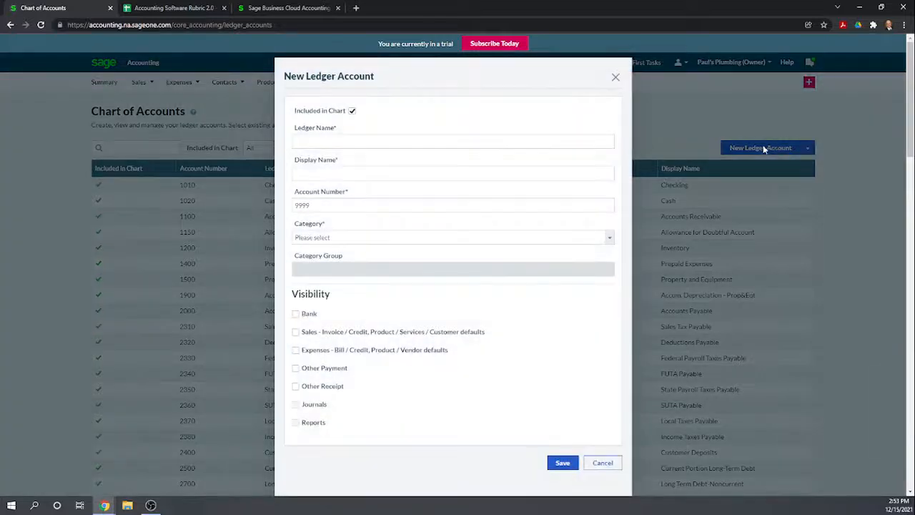
pyautogui.click(481, 145)
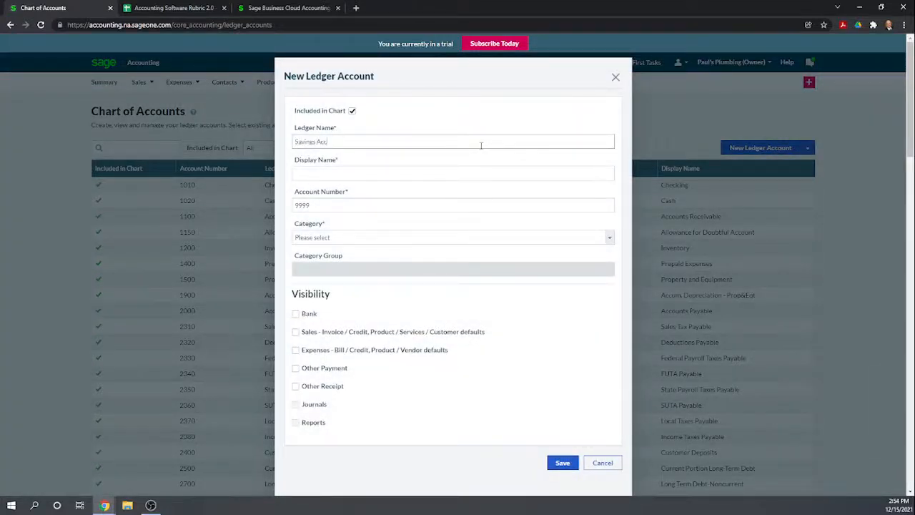
pyautogui.click(420, 179)
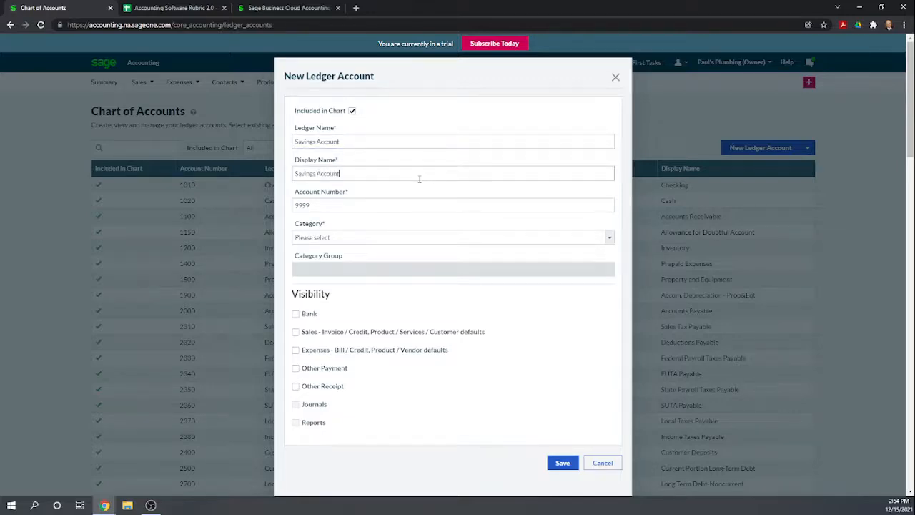
# - Give the new Savings Account ledger number 1030 and the Bank category, and check its visibility options
pyautogui.click(327, 207)
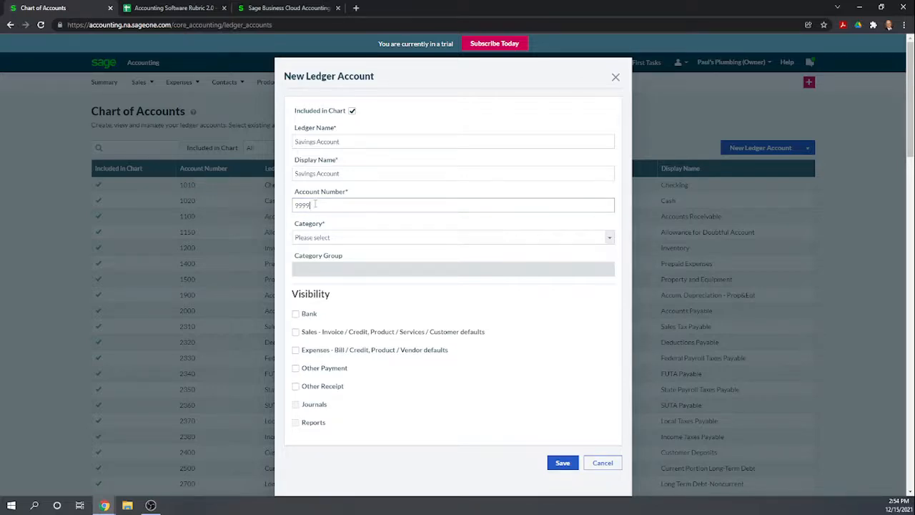
pyautogui.doubleClick(314, 205)
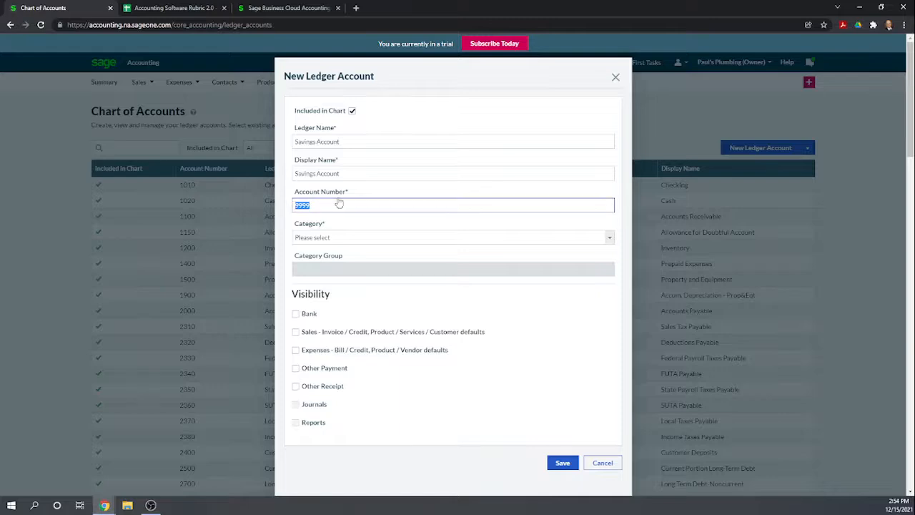
pyautogui.write('1030')
pyautogui.click(393, 238)
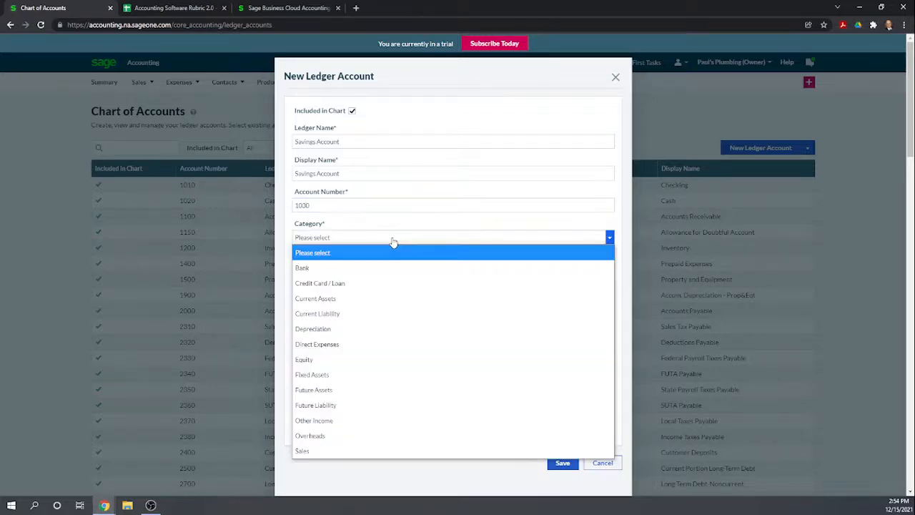
pyautogui.click(357, 270)
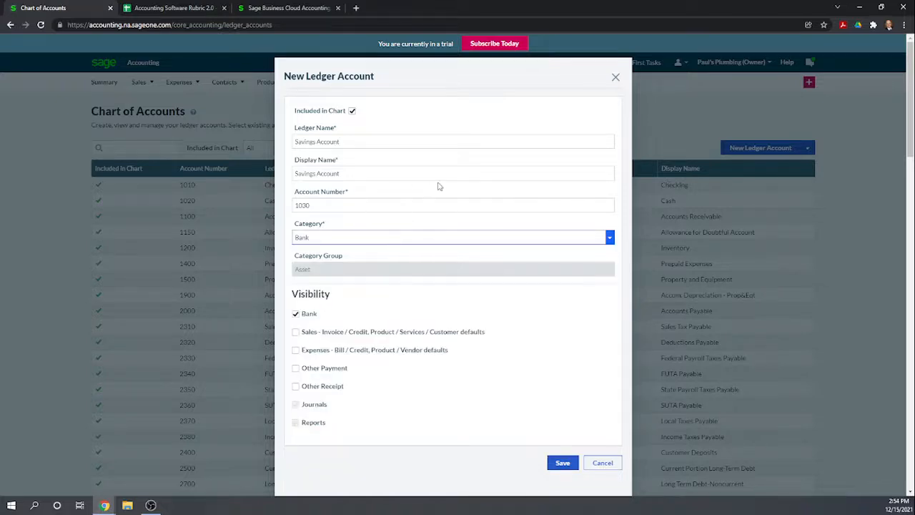
pyautogui.scroll(-1, 427, 180)
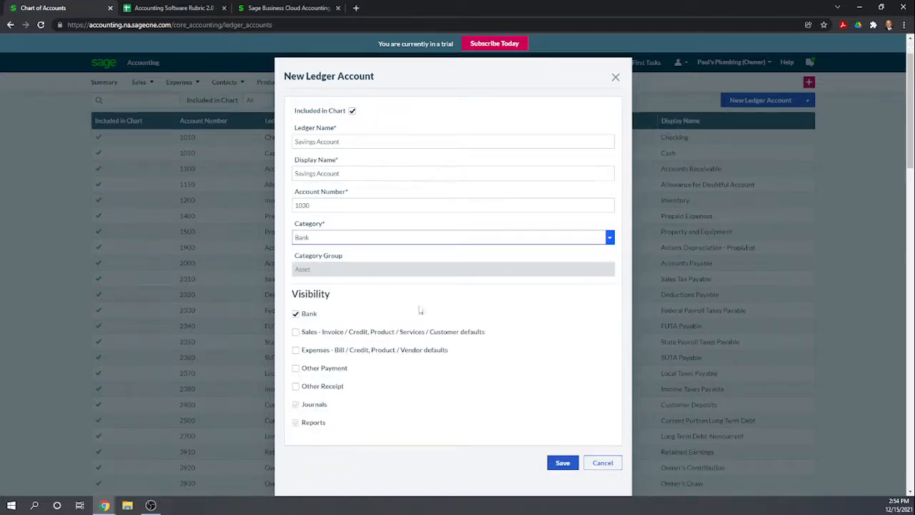
pyautogui.scroll(-1, 449, 311)
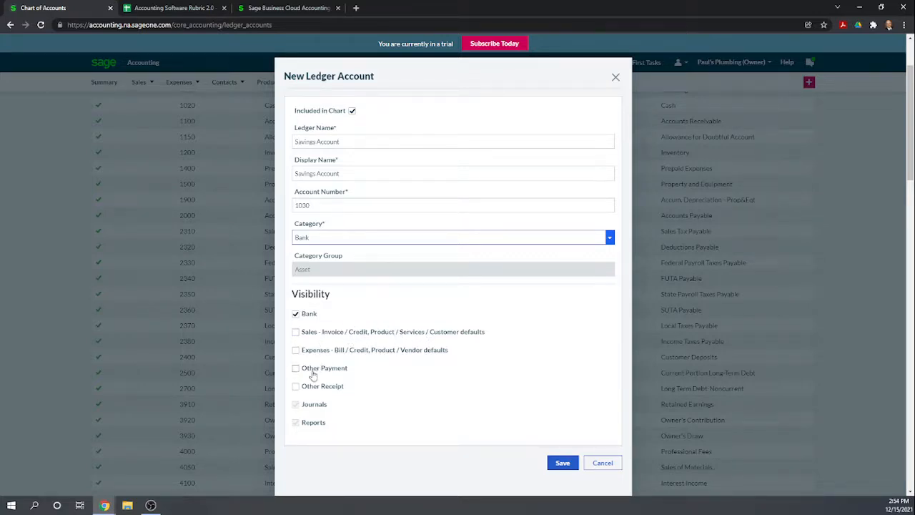
# - Try to save the Savings Account ledger account with Other Payment and Other Receipt visibility enabled as well
pyautogui.click(296, 369)
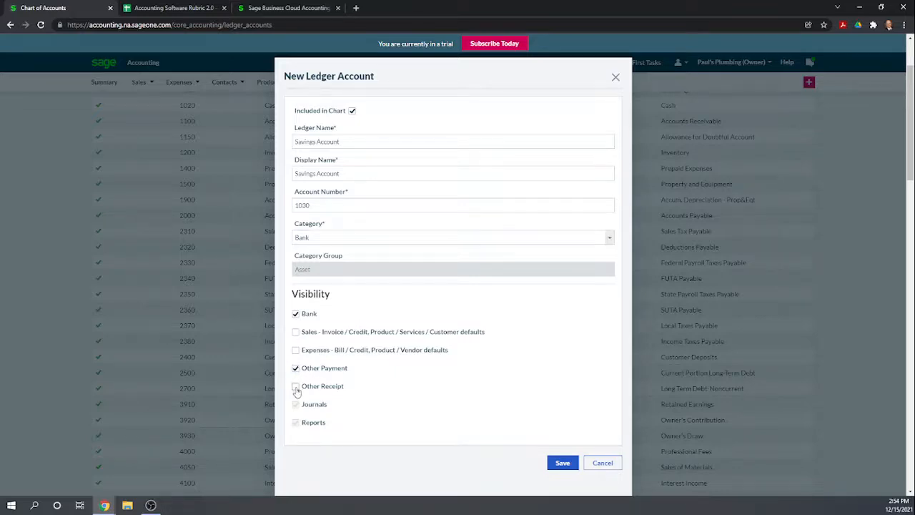
pyautogui.click(295, 386)
pyautogui.click(564, 463)
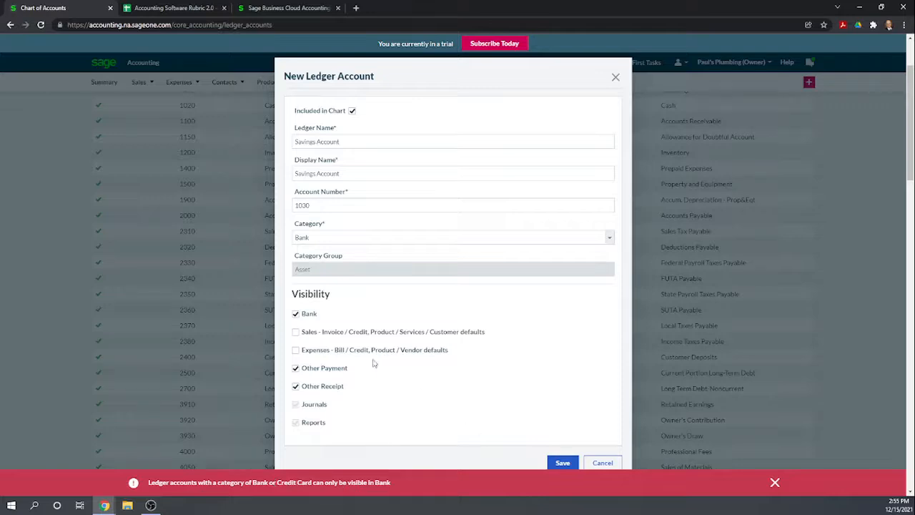
# - Turn off Other Payment and Other Receipt visibility for the Savings Account and save the new ledger account
pyautogui.click(295, 368)
pyautogui.click(295, 386)
pyautogui.click(562, 463)
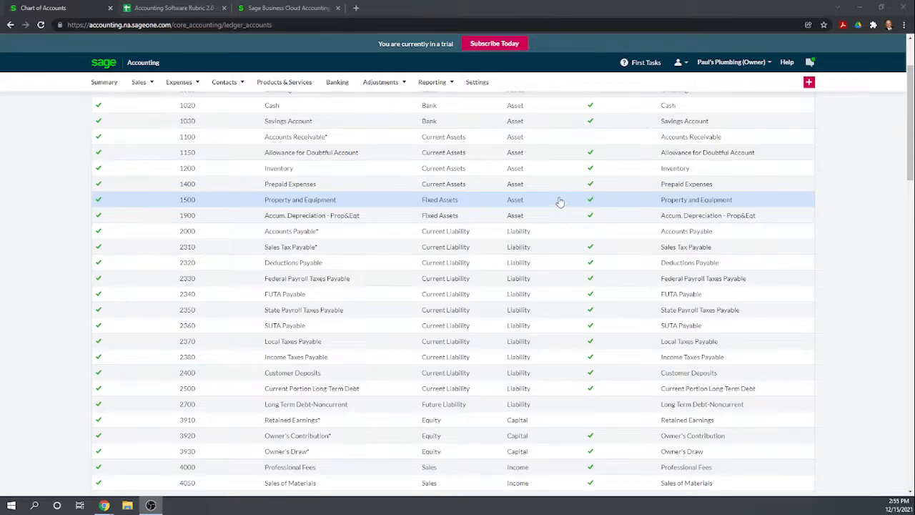
# - Open the Property and Equipment ledger account for editing and shorten its ledger name to Equipment
pyautogui.click(701, 200)
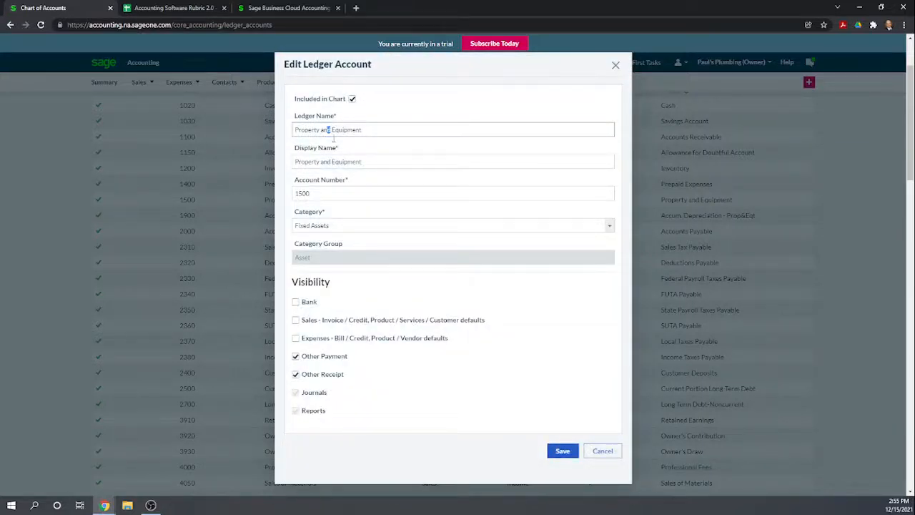
pyautogui.press('BackSpace')
pyautogui.press('BackSpace')
pyautogui.press('BackSpace')
pyautogui.press('BackSpace')
pyautogui.press('BackSpace')
pyautogui.press('BackSpace')
pyautogui.press('BackSpace')
pyautogui.press('BackSpace')
pyautogui.press('BackSpace')
pyautogui.press('BackSpace')
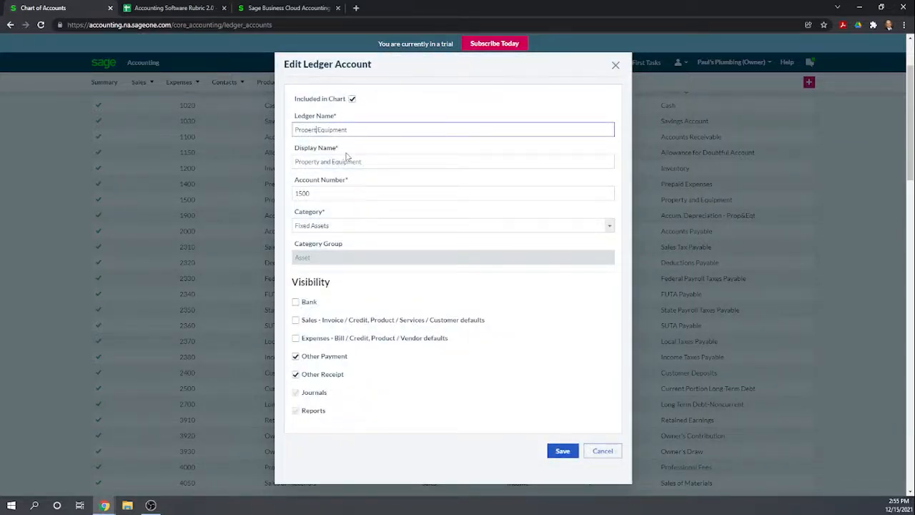
pyautogui.press('BackSpace')
pyautogui.press('BackSpace')
pyautogui.press('BackSpace')
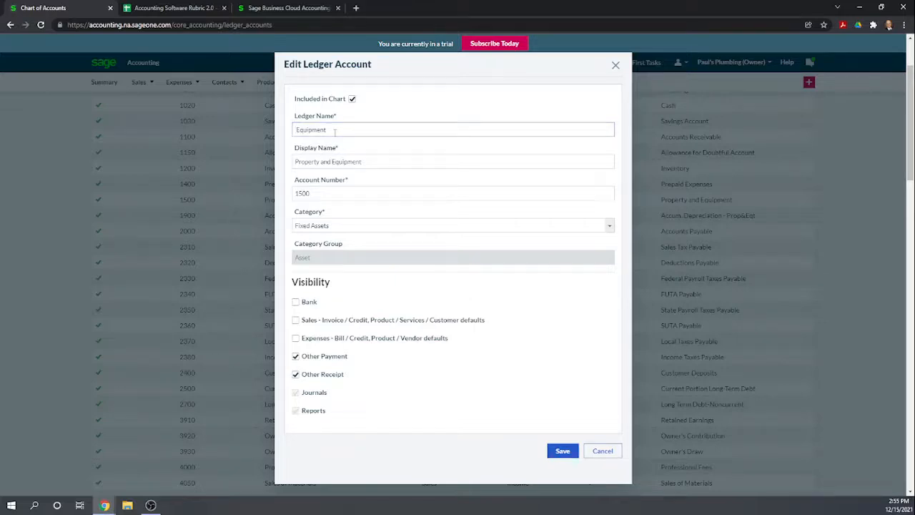
pyautogui.press('Delete')
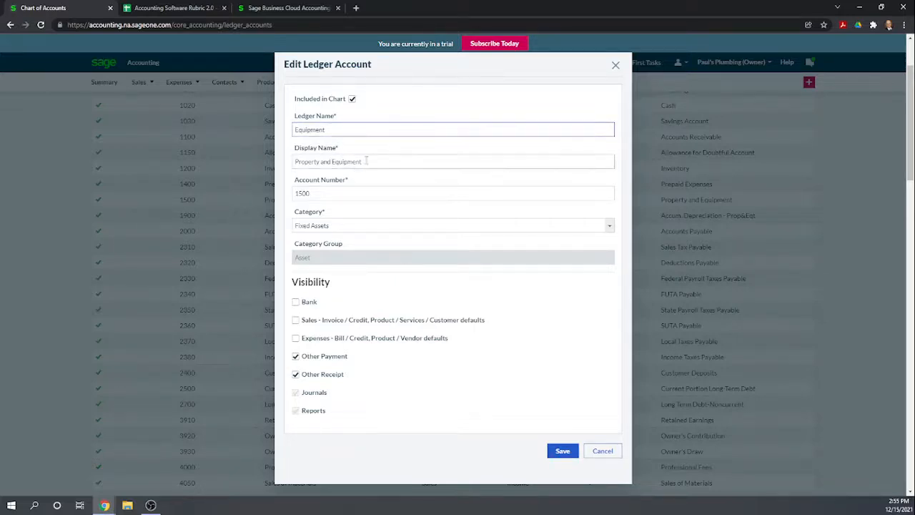
# - Shorten the display name of account 1500 to Equipment as well and save the ledger account
pyautogui.click(332, 162)
pyautogui.press('BackSpace')
pyautogui.press('BackSpace')
pyautogui.press('BackSpace')
pyautogui.press('BackSpace')
pyautogui.press('BackSpace')
pyautogui.press('BackSpace')
pyautogui.press('BackSpace')
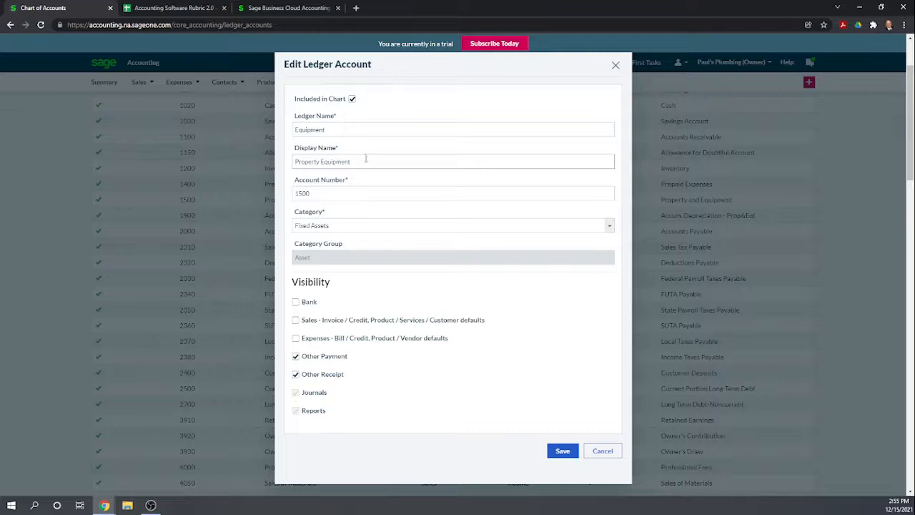
pyautogui.press('BackSpace')
pyautogui.press('BackSpace')
pyautogui.press('BackSpace')
pyautogui.press('BackSpace')
pyautogui.press('BackSpace')
pyautogui.press('BackSpace')
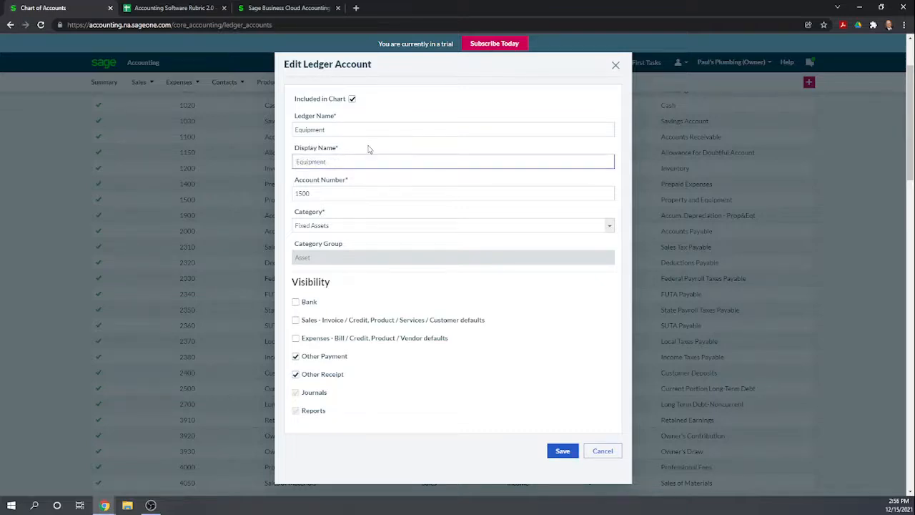
pyautogui.scroll(-1, 525, 368)
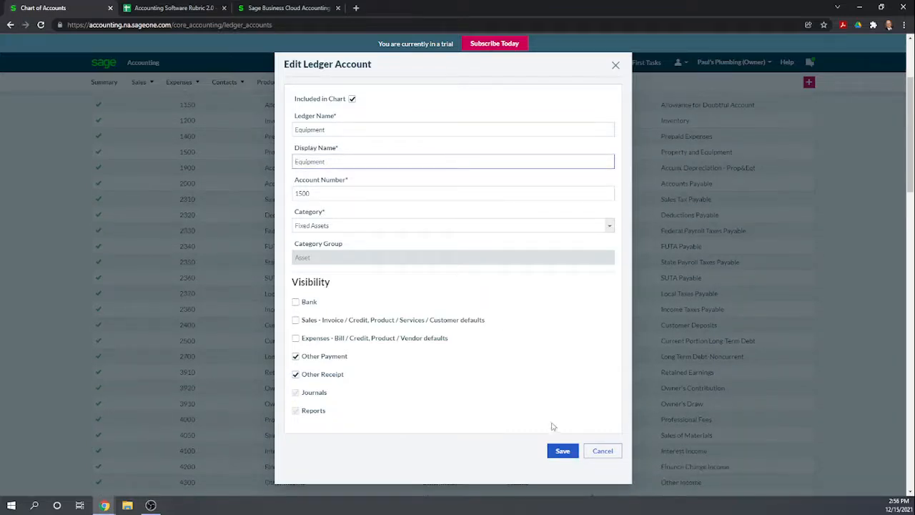
pyautogui.click(563, 451)
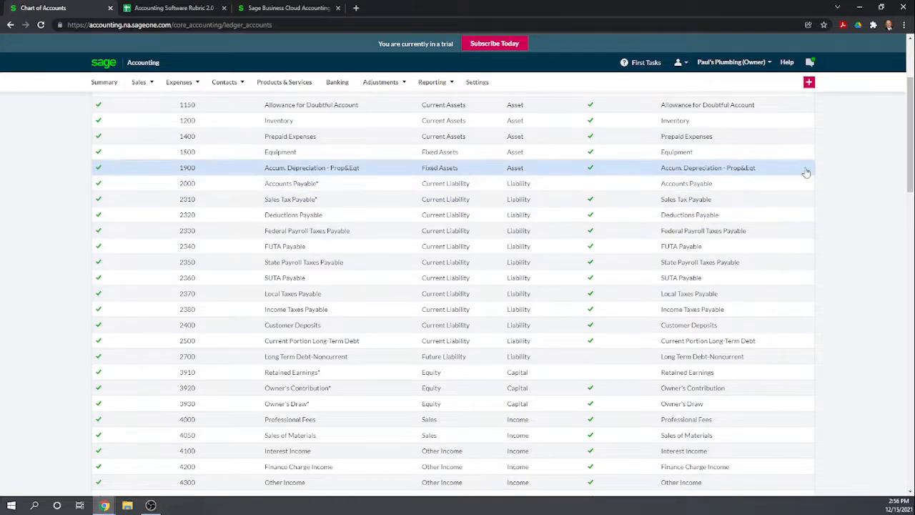
# - Start a new ledger account with Vehicles as both its ledger name and display name
pyautogui.scroll(2, 610, 188)
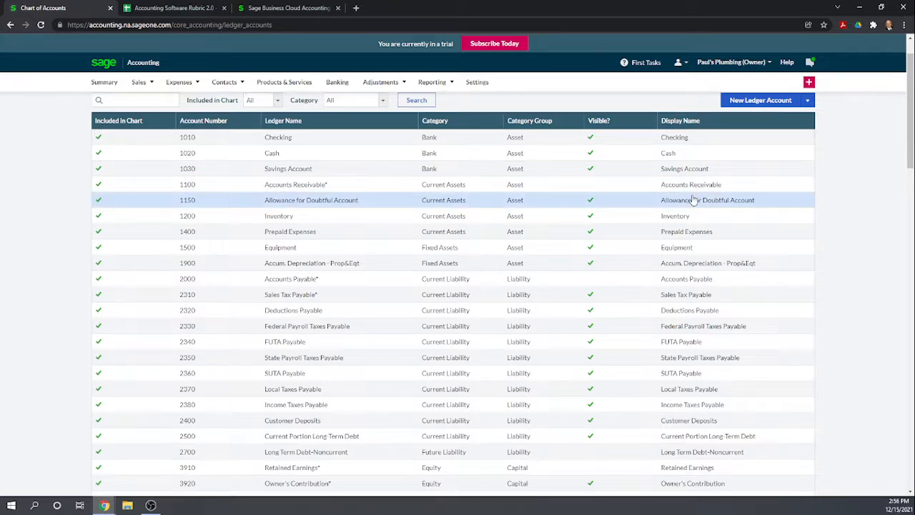
pyautogui.scroll(-1, 679, 204)
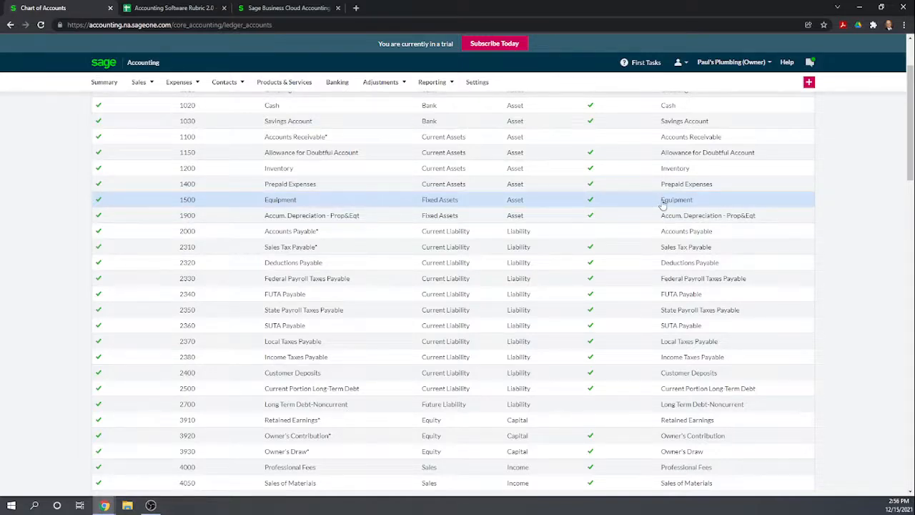
pyautogui.click(809, 82)
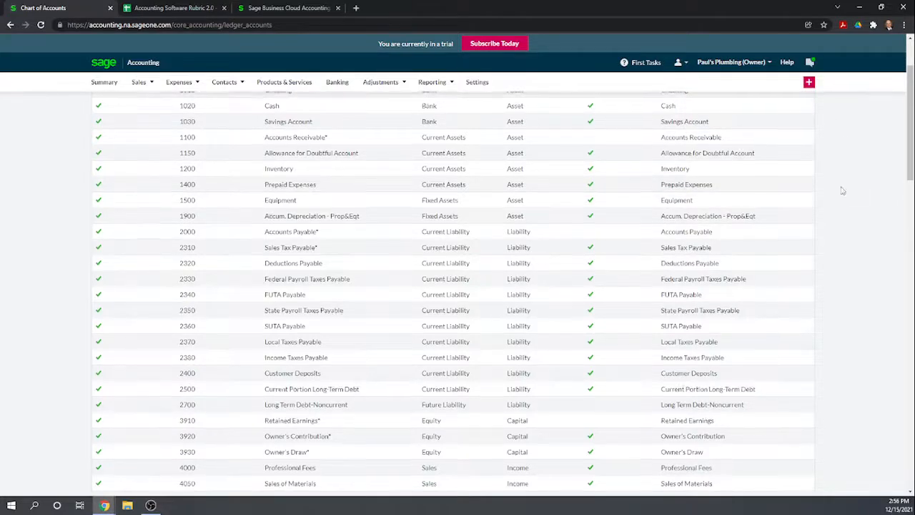
pyautogui.scroll(2, 839, 190)
pyautogui.click(762, 148)
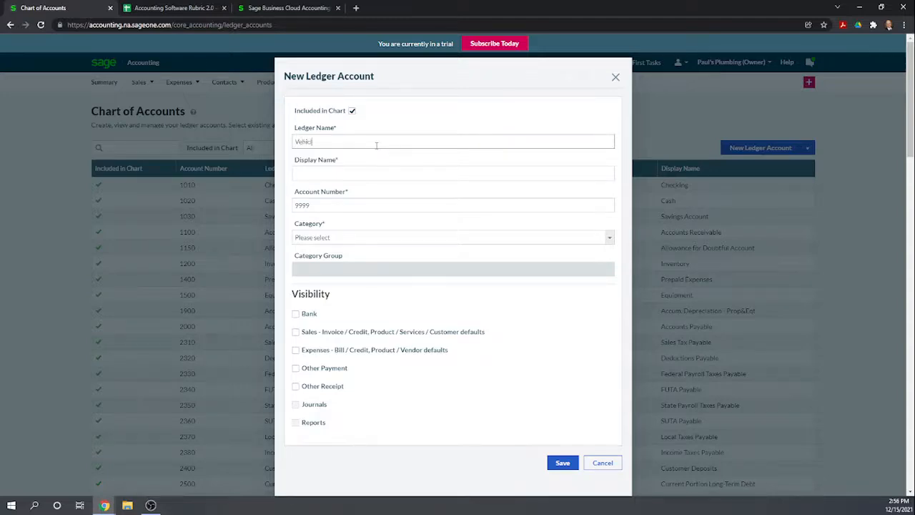
pyautogui.click(344, 174)
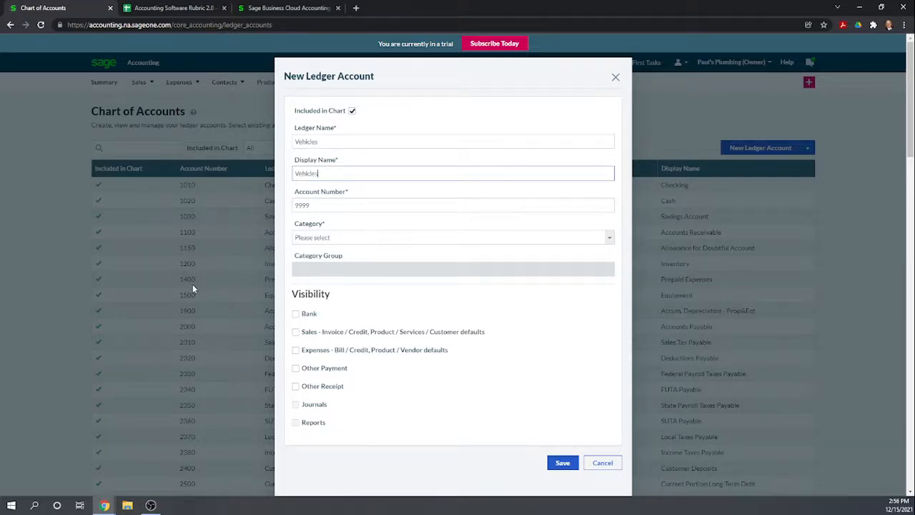
# - Give the Vehicles account ledger number 1510 and the Fixed Assets category, and save it
pyautogui.moveTo(338, 205); pyautogui.dragTo(294, 205)
pyautogui.write('1510')
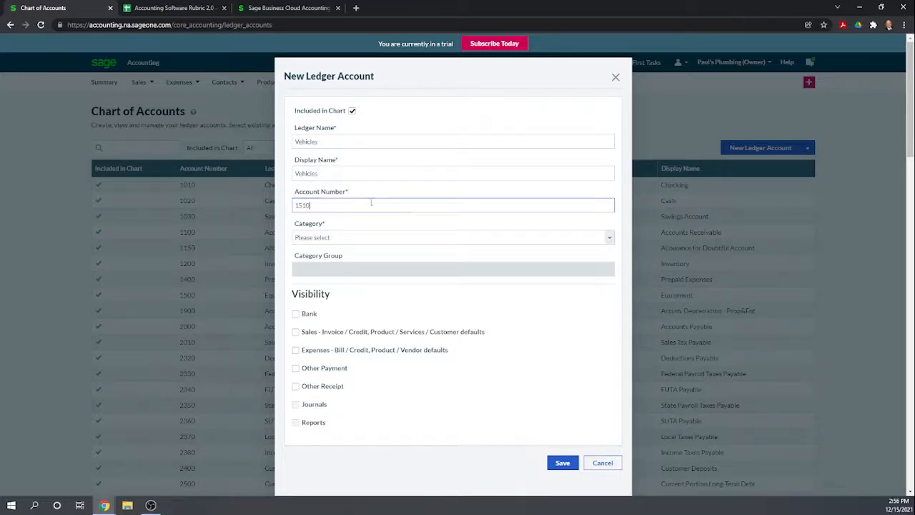
pyautogui.click(380, 237)
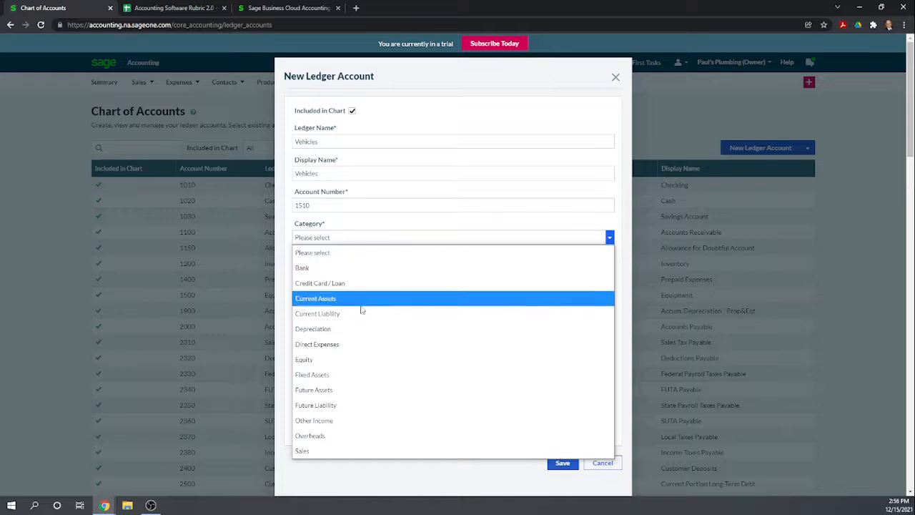
pyautogui.click(318, 379)
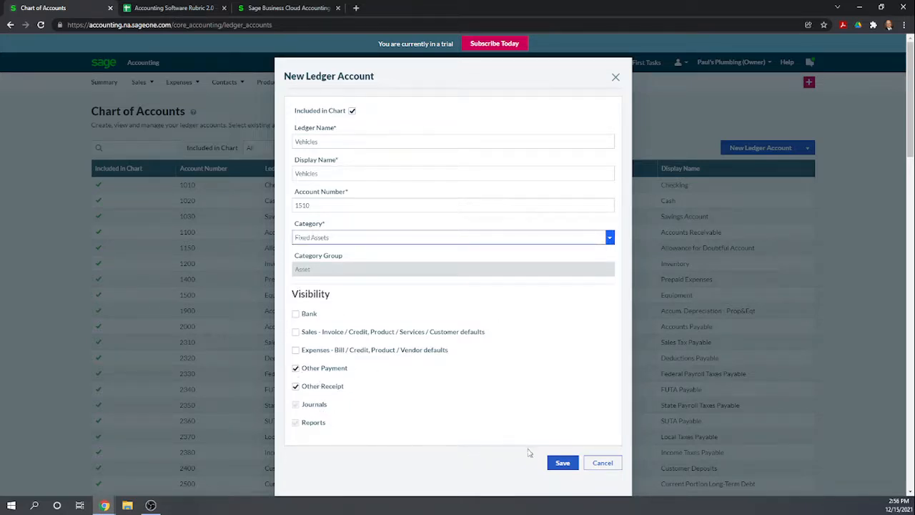
pyautogui.click(564, 463)
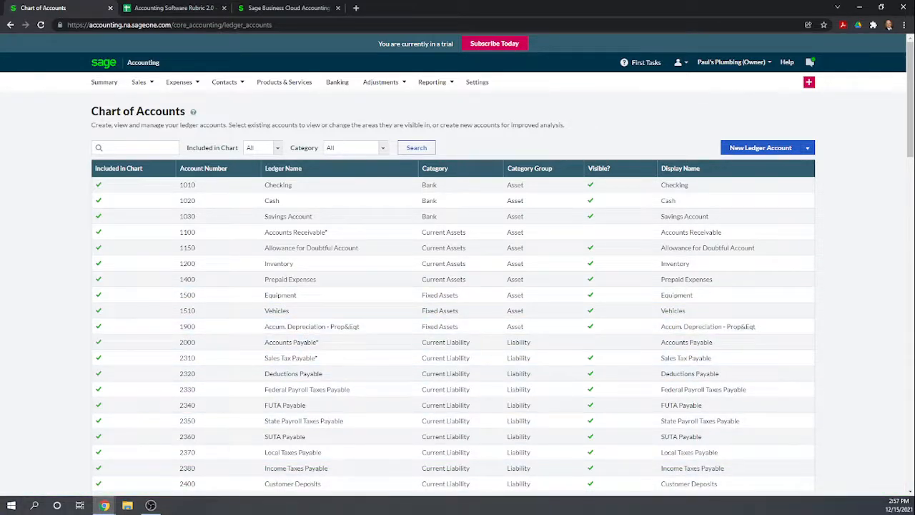
# - Start a new ledger account with Credit Card Payable as both its ledger name and display name
pyautogui.hotkey('alt', 'Tab')
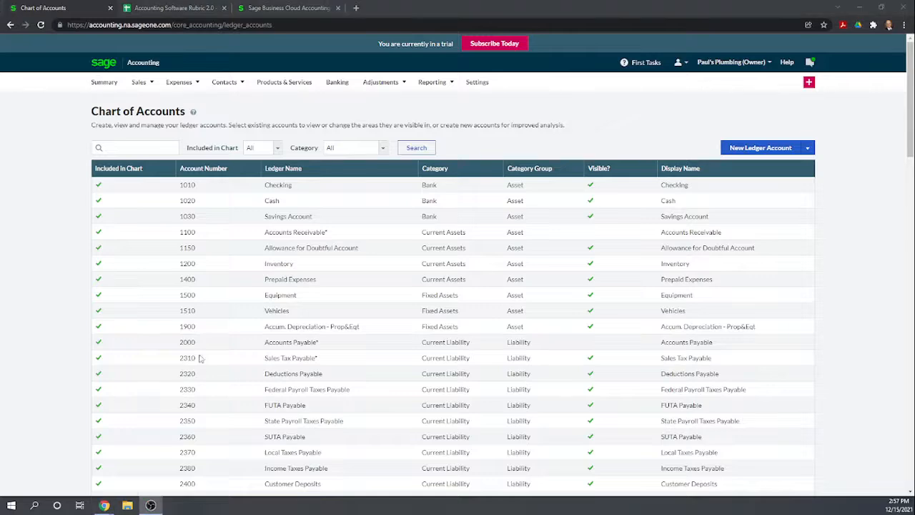
pyautogui.click(753, 148)
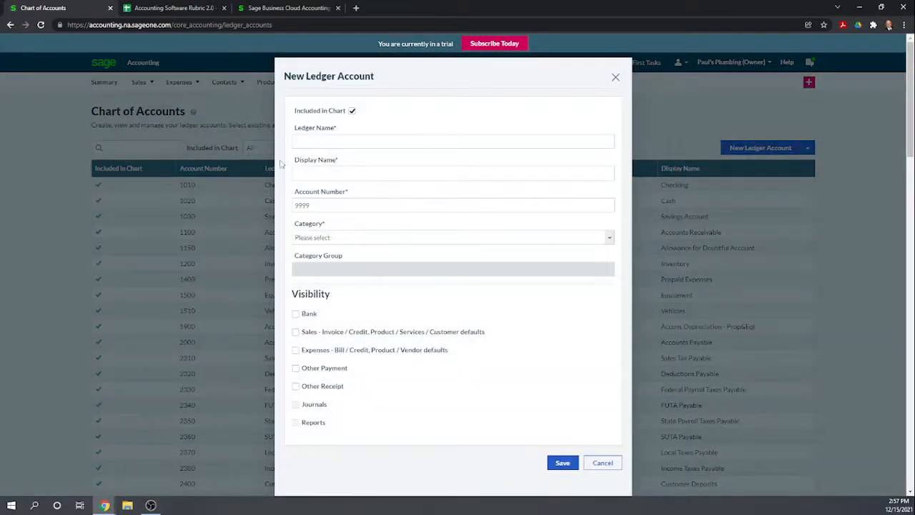
pyautogui.click(308, 145)
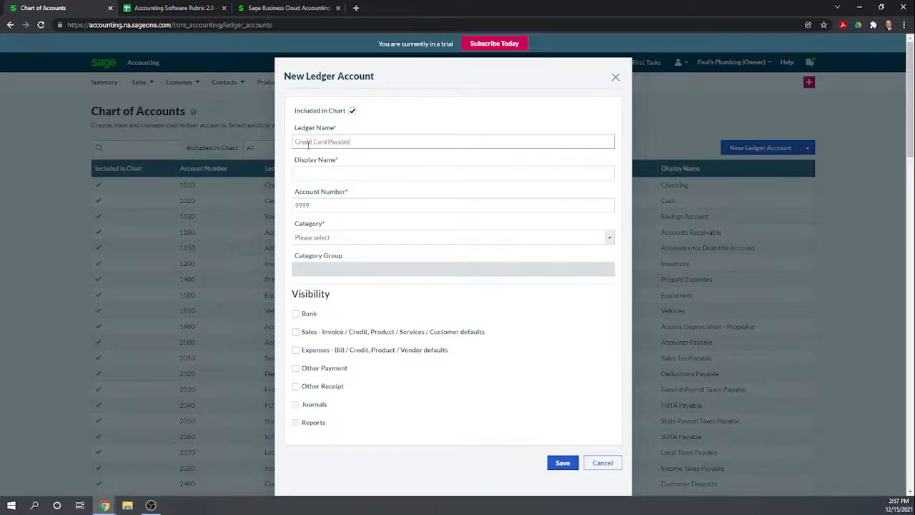
pyautogui.click(309, 173)
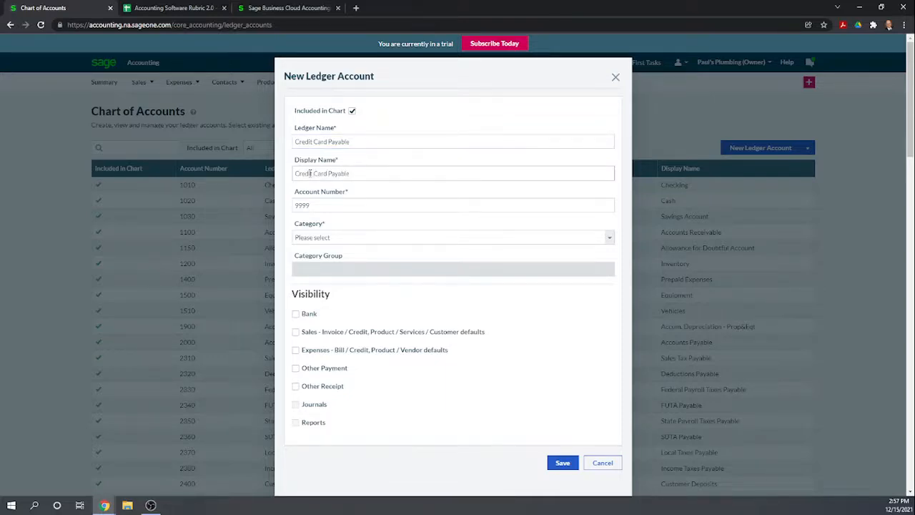
# - Give the Credit Card Payable account ledger number 2410 and the Credit Card / Loan category, and save it
pyautogui.click(321, 206)
pyautogui.click(321, 206)
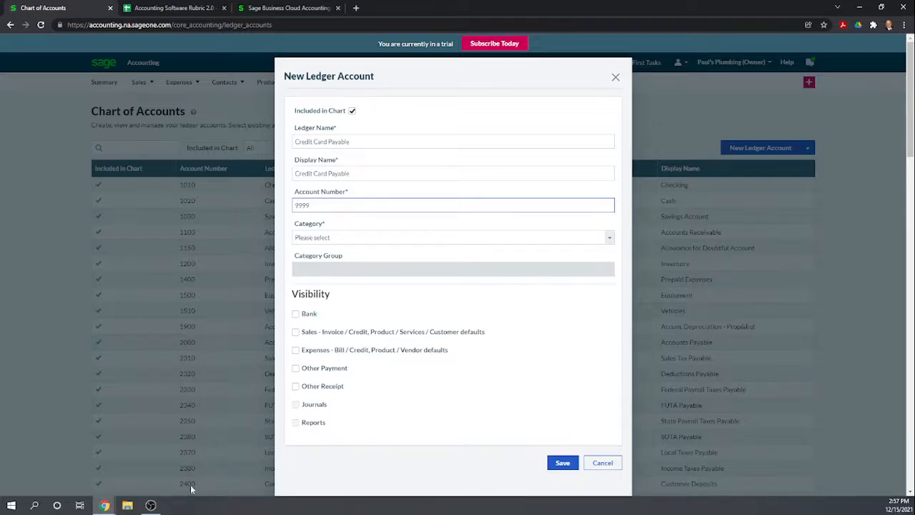
pyautogui.click(491, 78)
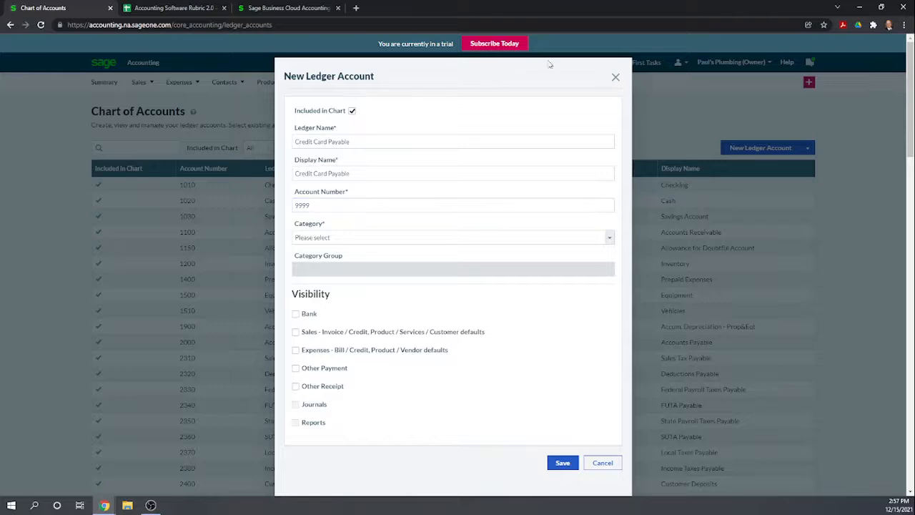
pyautogui.scroll(-2, 225, 336)
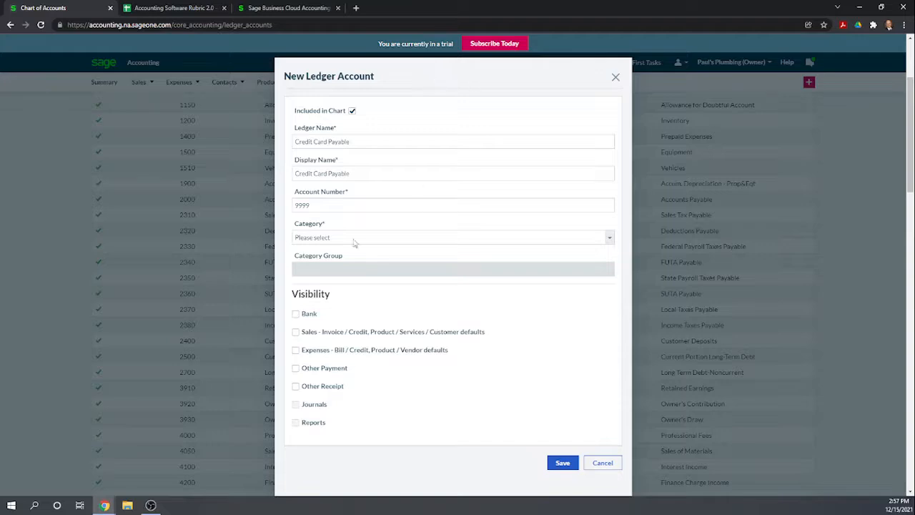
pyautogui.moveTo(309, 205); pyautogui.dragTo(272, 210)
pyautogui.write('2410')
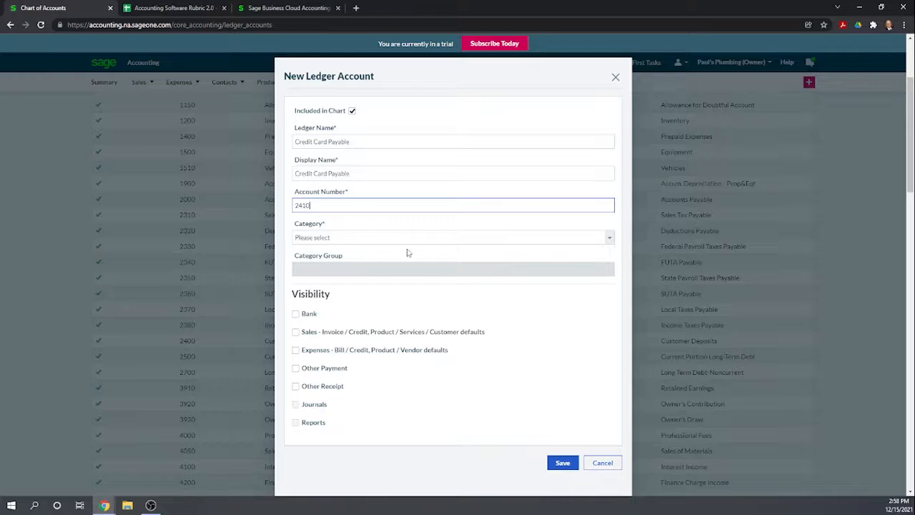
pyautogui.press('Tab')
pyautogui.click(390, 238)
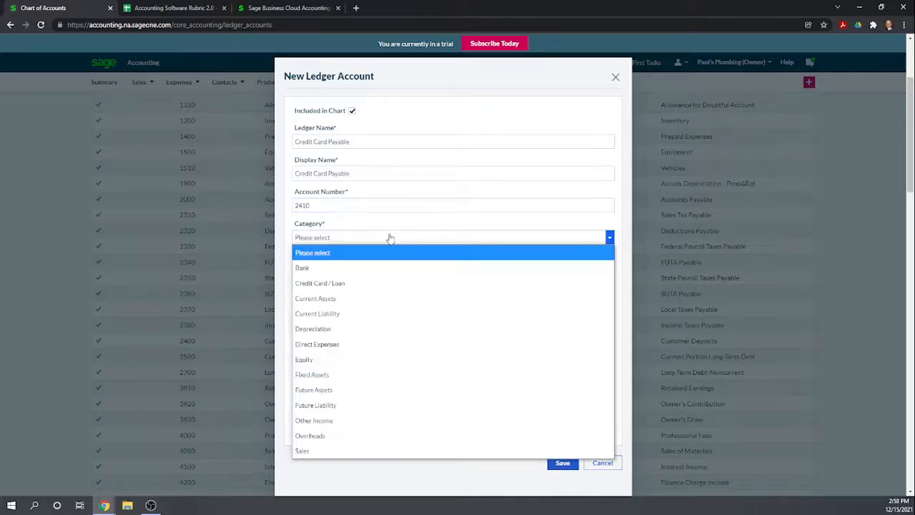
pyautogui.click(340, 285)
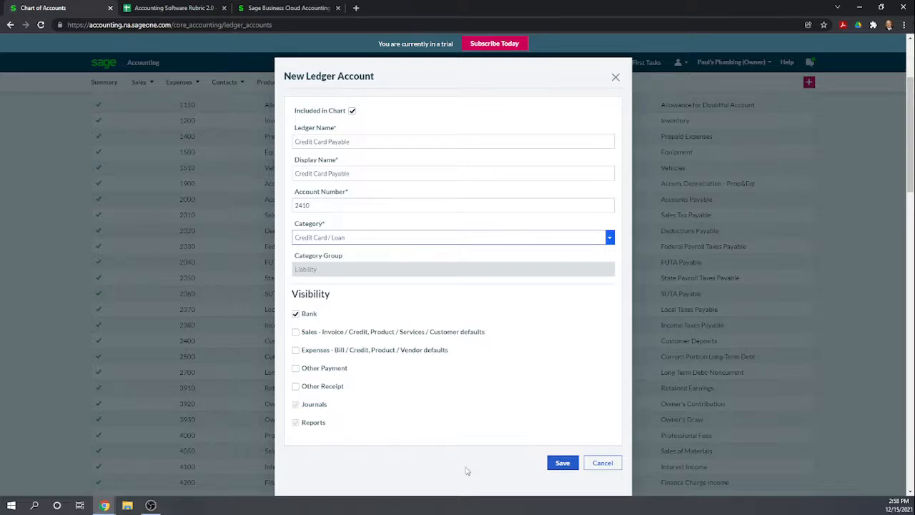
pyautogui.click(562, 463)
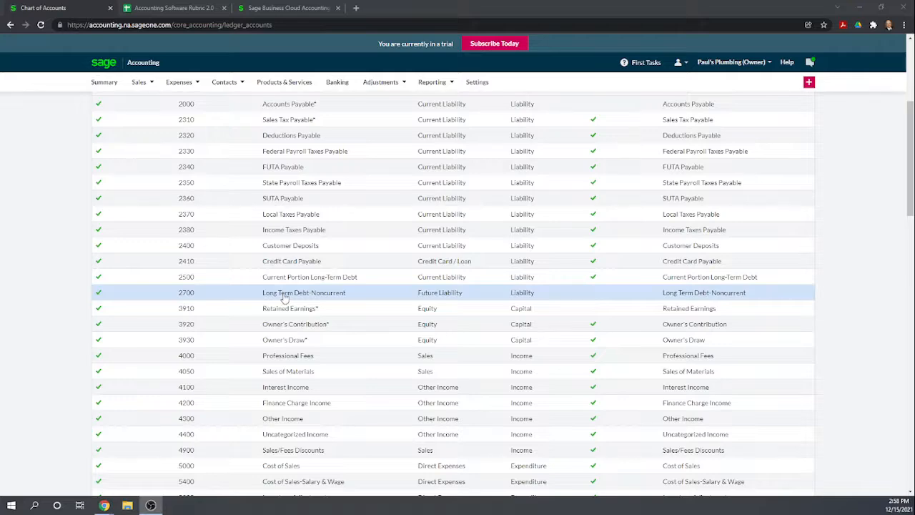
# - Change both the ledger name and display name of the Long Term Debt-Noncurrent account to Loan Payable
pyautogui.click(283, 295)
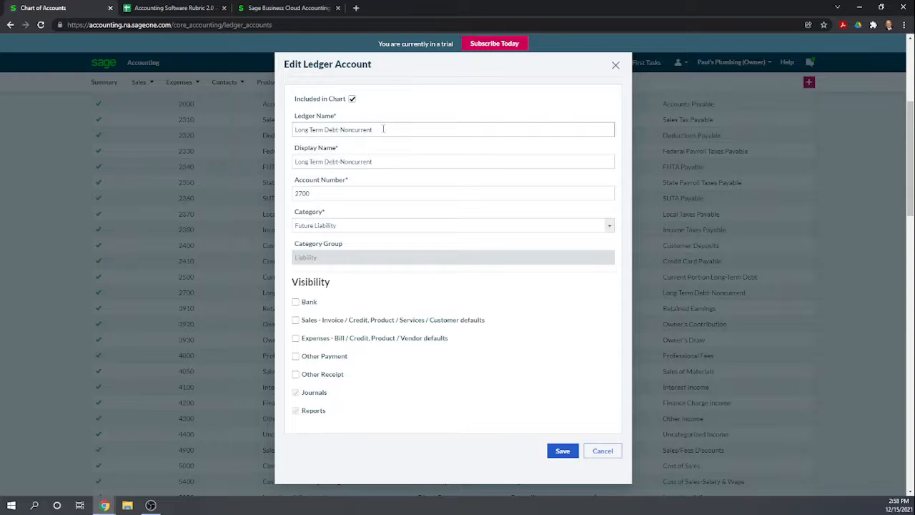
pyautogui.moveTo(383, 128); pyautogui.dragTo(302, 148)
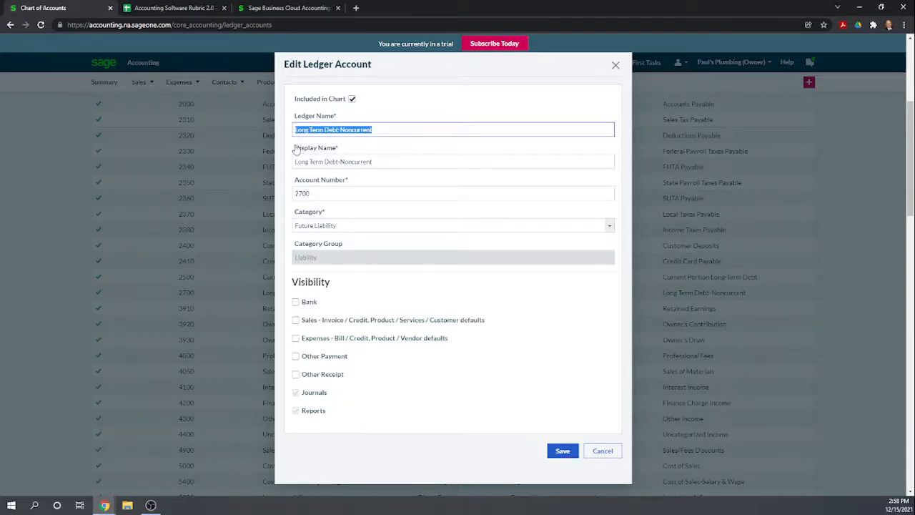
pyautogui.write('No')
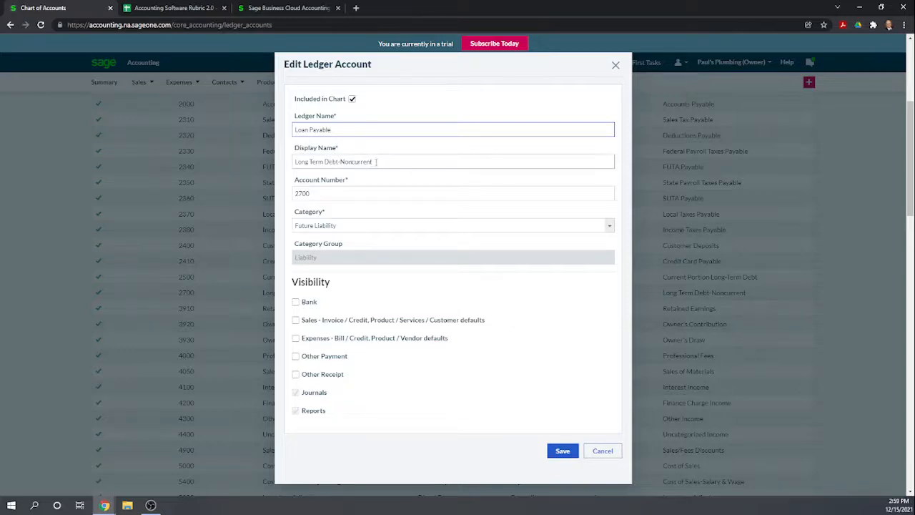
pyautogui.moveTo(378, 162); pyautogui.dragTo(294, 163)
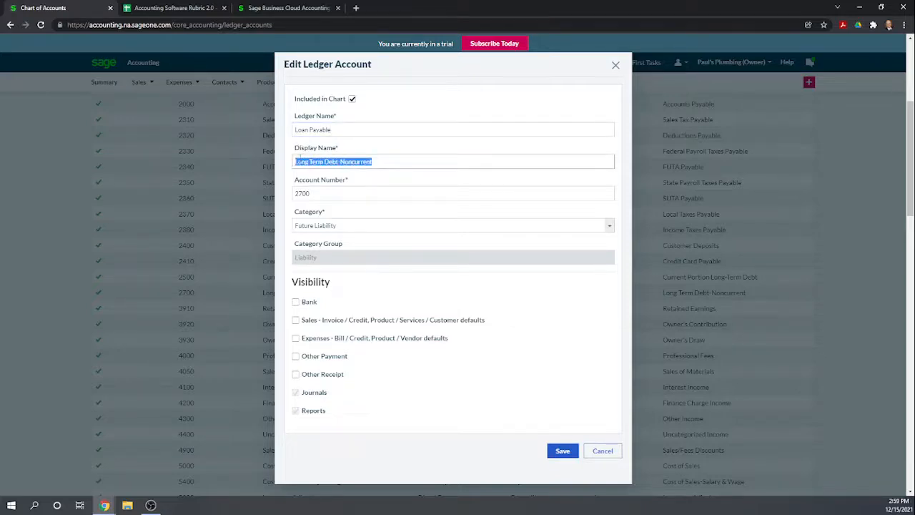
pyautogui.write('Loan Payable')
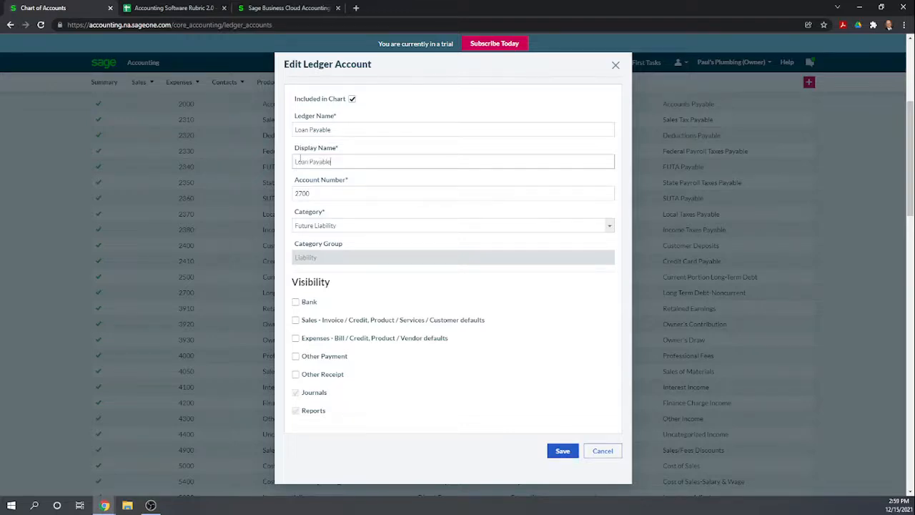
# - Select Future Liability as the Loan Payable account's category and save the account
pyautogui.click(373, 209)
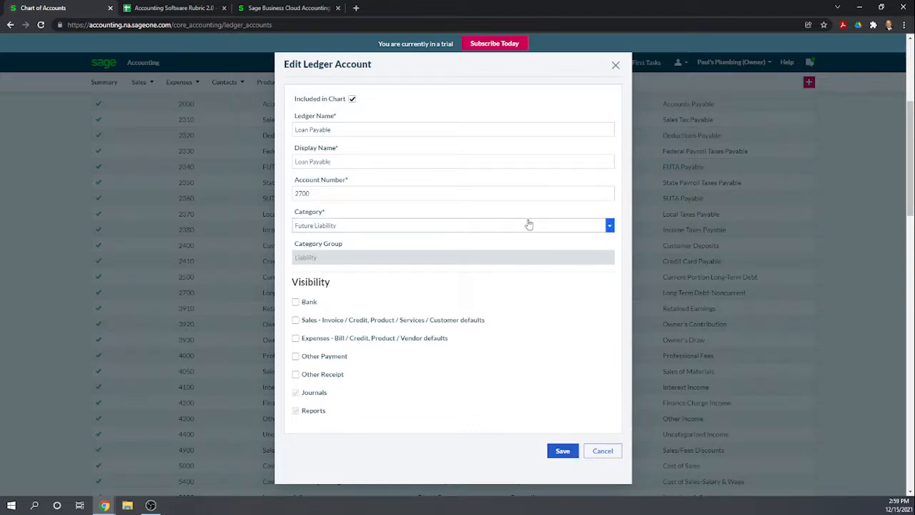
pyautogui.click(480, 226)
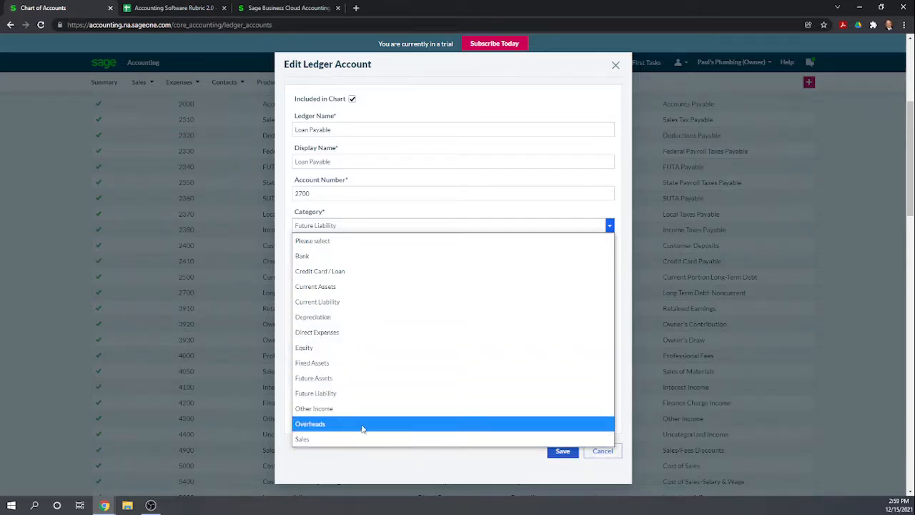
pyautogui.click(325, 397)
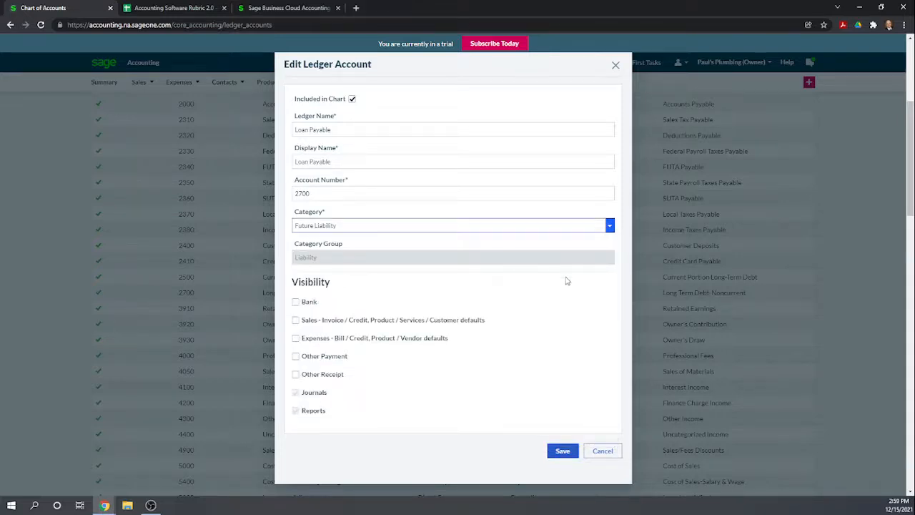
pyautogui.click(539, 263)
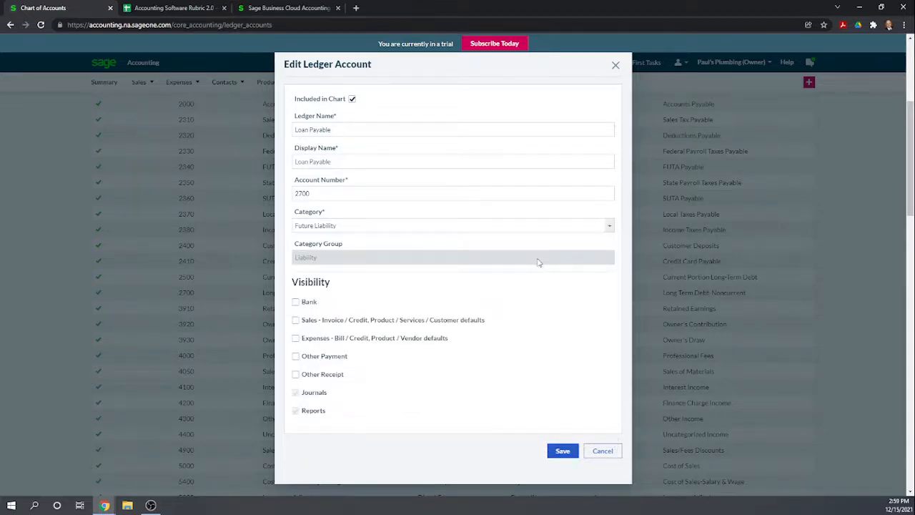
pyautogui.click(564, 456)
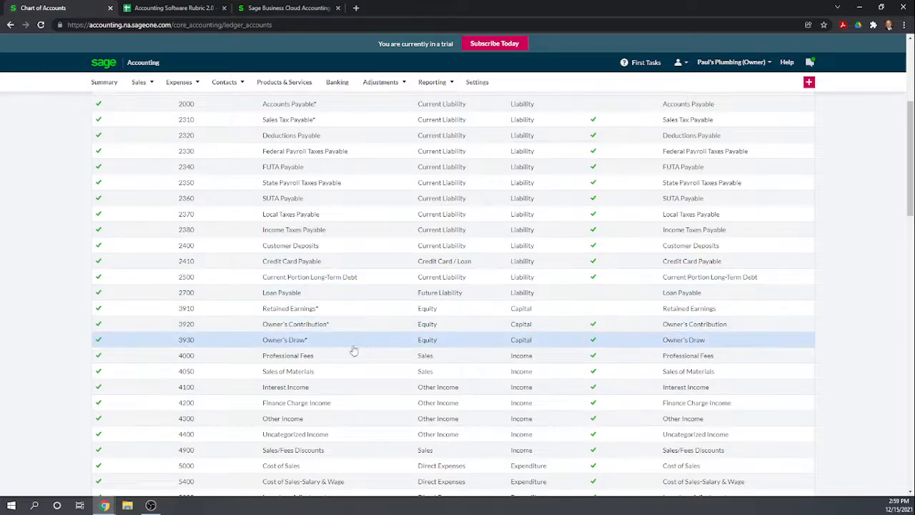
# - Set the display name of the Owner's Contribution account to Additional Paid in Capital and save it
pyautogui.click(299, 326)
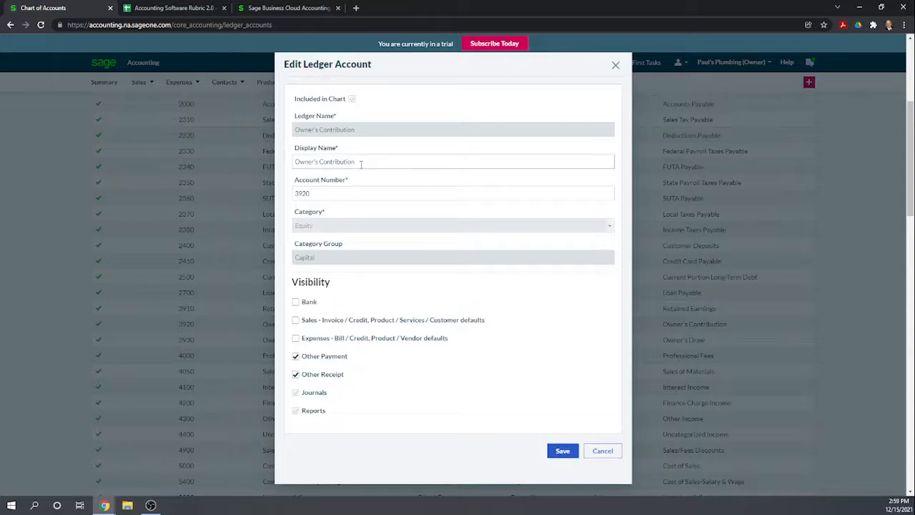
pyautogui.moveTo(362, 162); pyautogui.dragTo(275, 170)
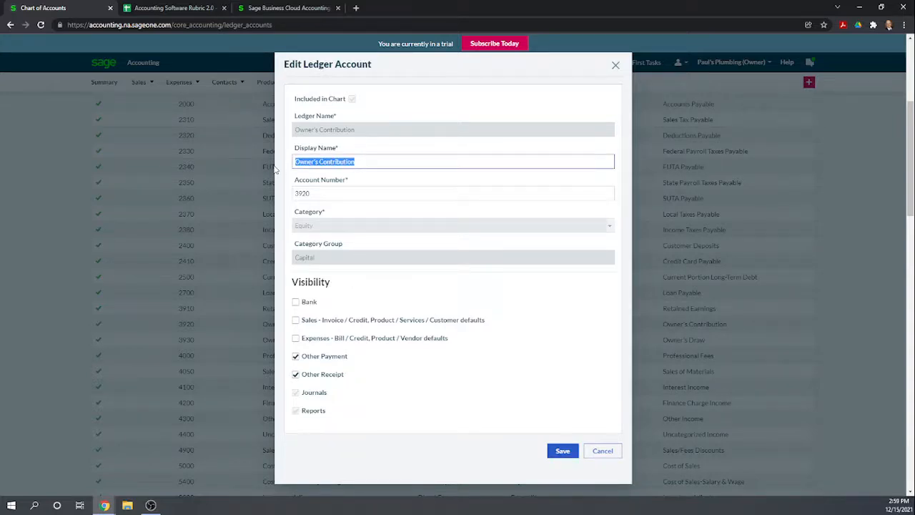
pyautogui.write('Additional Paid in Capital')
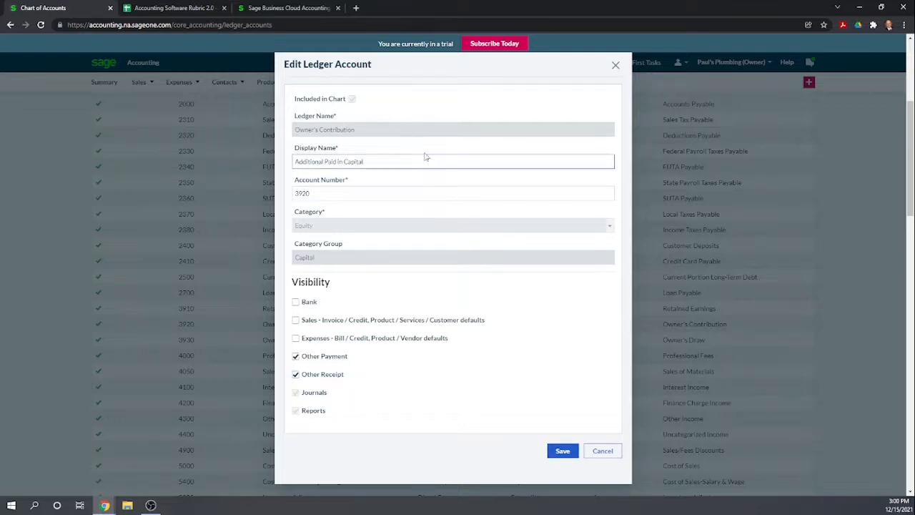
pyautogui.click(378, 163)
pyautogui.click(560, 452)
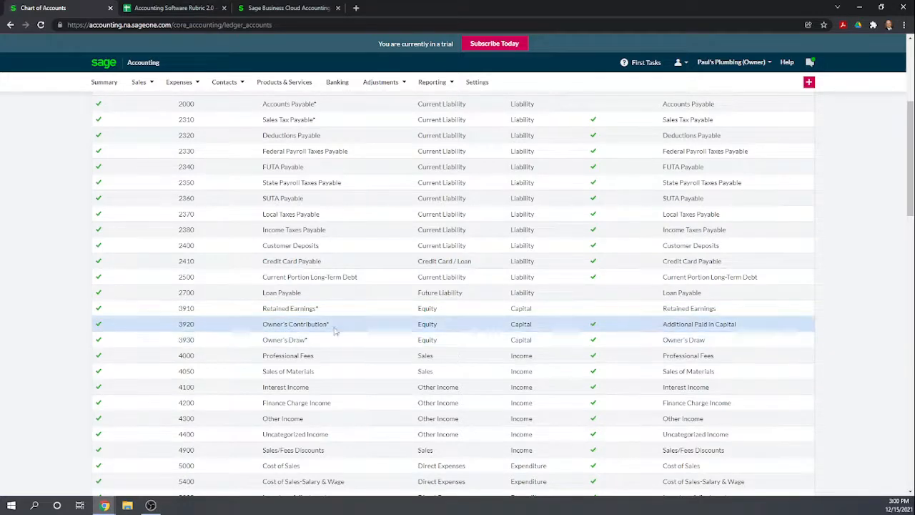
# - Start a new ledger account with Common Stock as both its ledger name and display name
pyautogui.scroll(3, 763, 194)
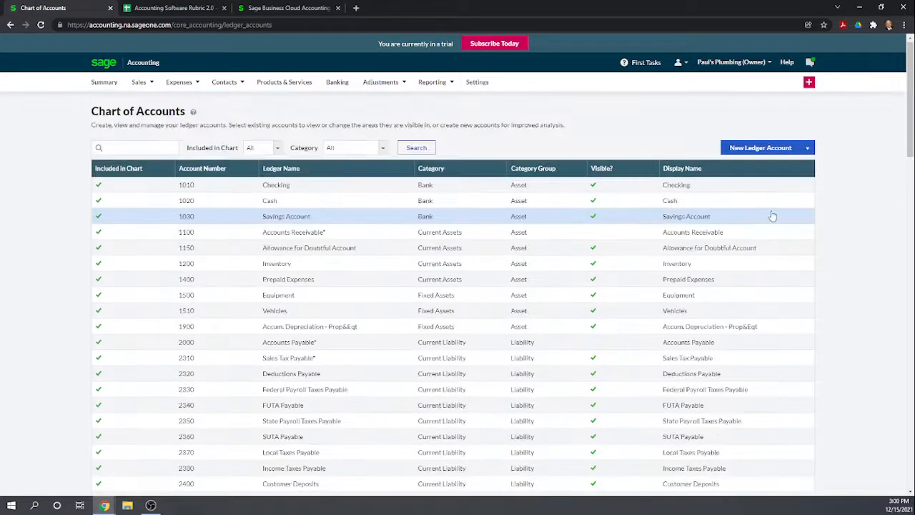
pyautogui.scroll(-2, 736, 194)
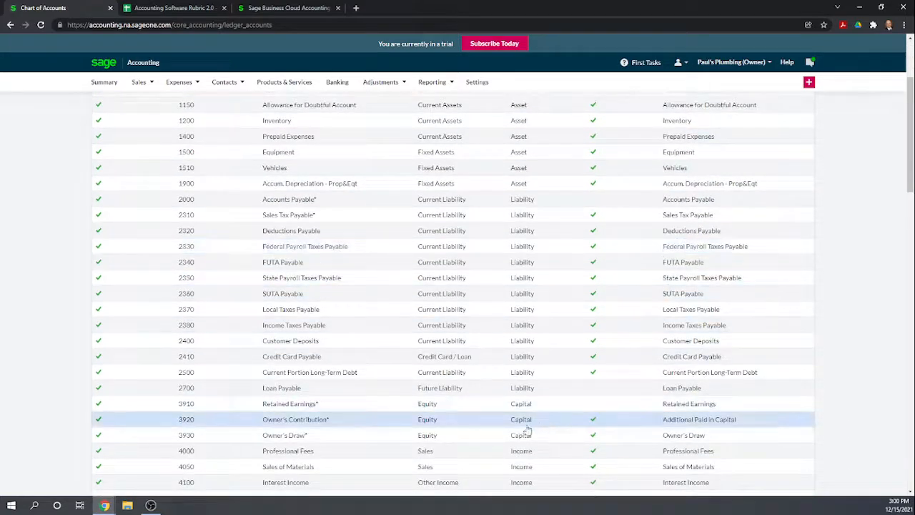
pyautogui.scroll(-1, 344, 411)
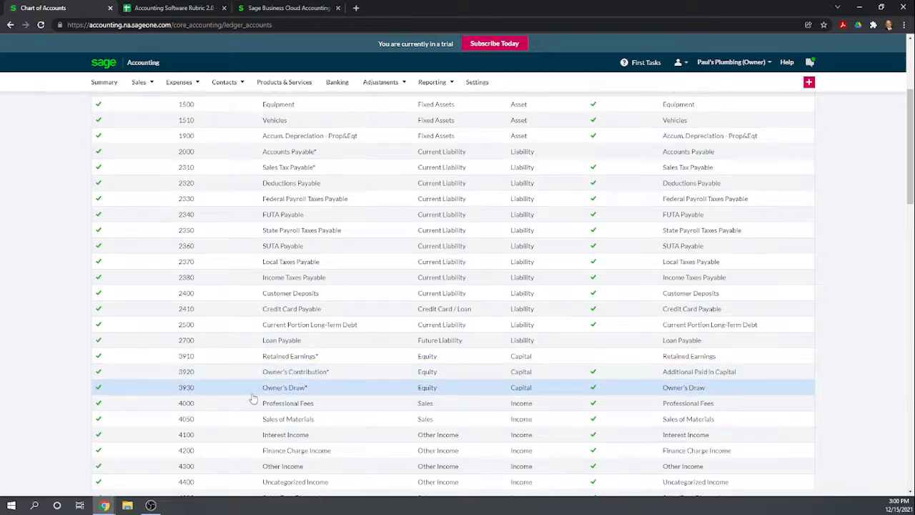
pyautogui.scroll(3, 654, 241)
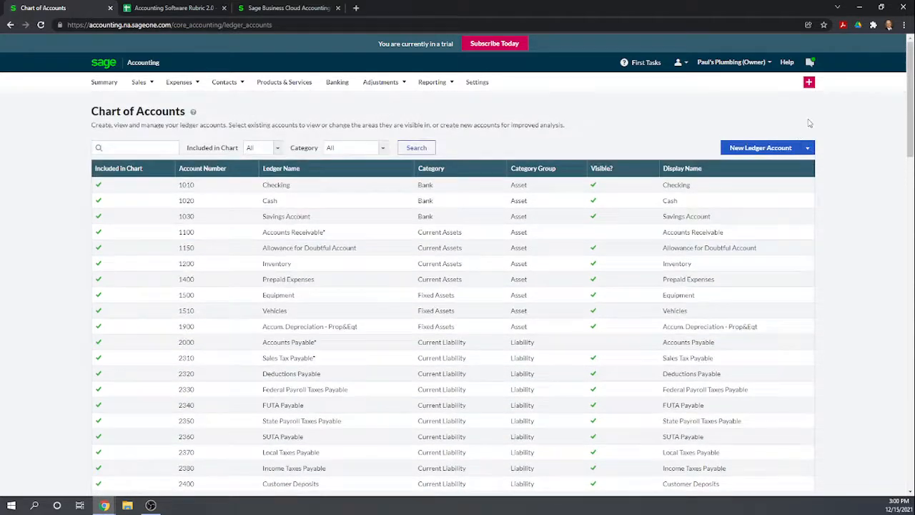
pyautogui.click(749, 149)
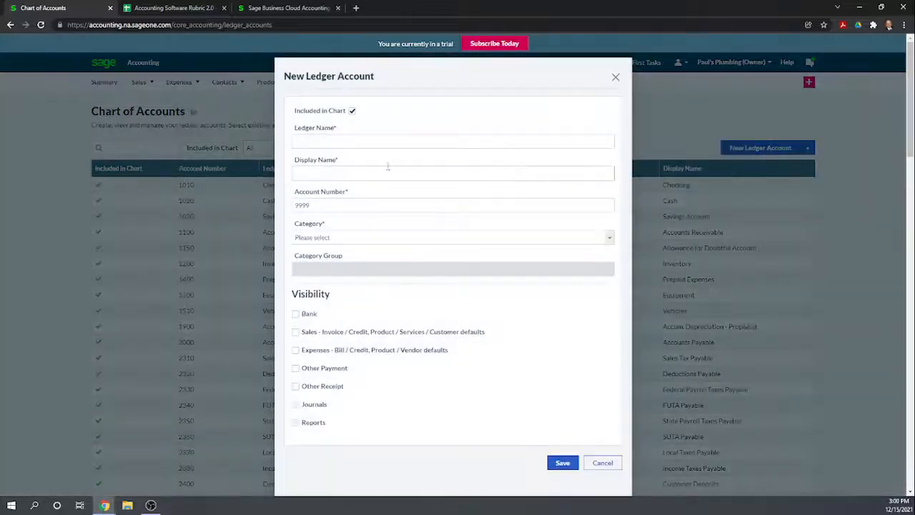
pyautogui.click(362, 144)
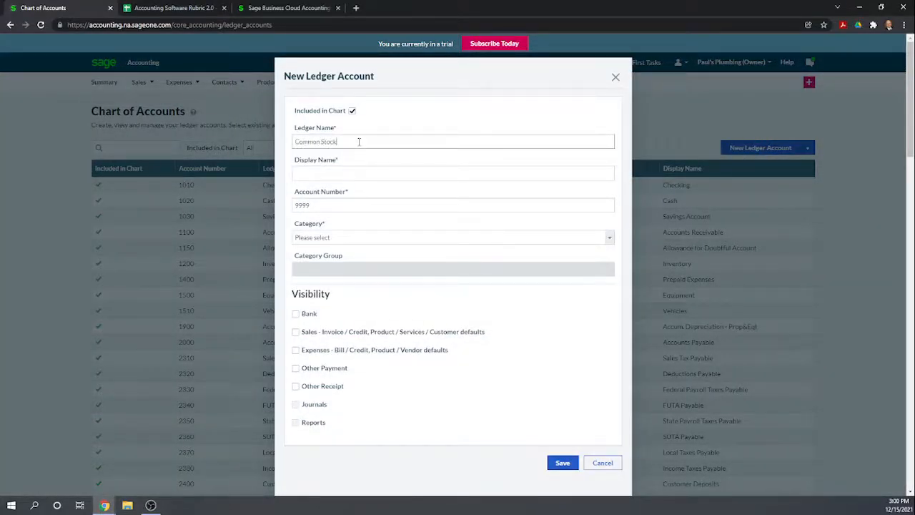
pyautogui.click(336, 168)
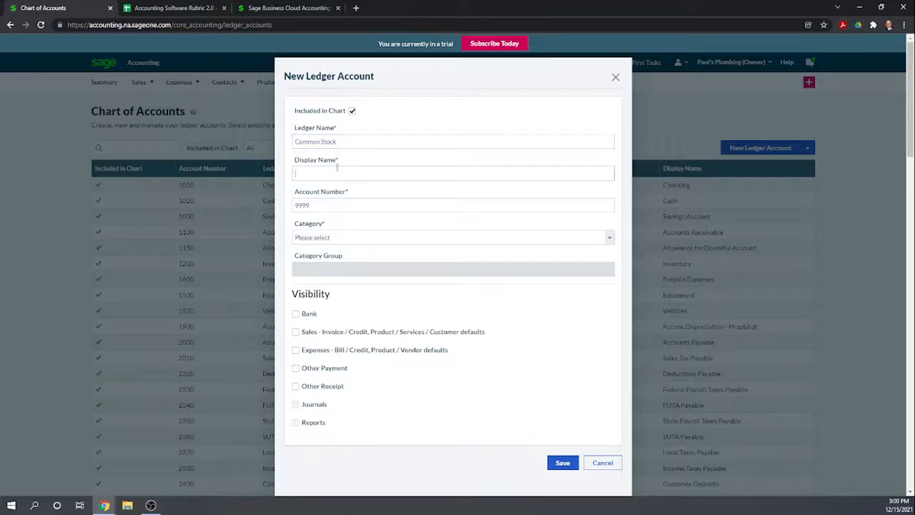
pyautogui.write('Common Stock')
# - Give the Common Stock account ledger number 3940 and the Equity category, and save it
pyautogui.moveTo(335, 204); pyautogui.dragTo(245, 201)
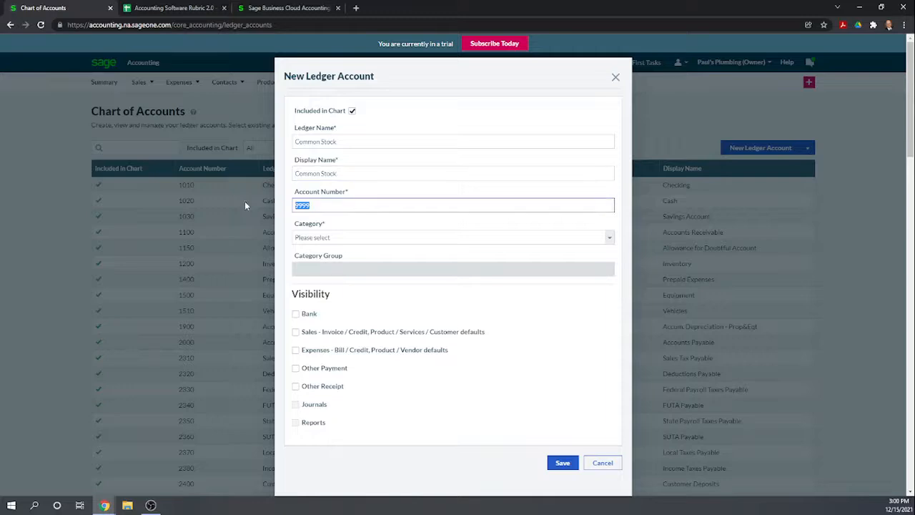
pyautogui.write('3940')
pyautogui.press('Tab')
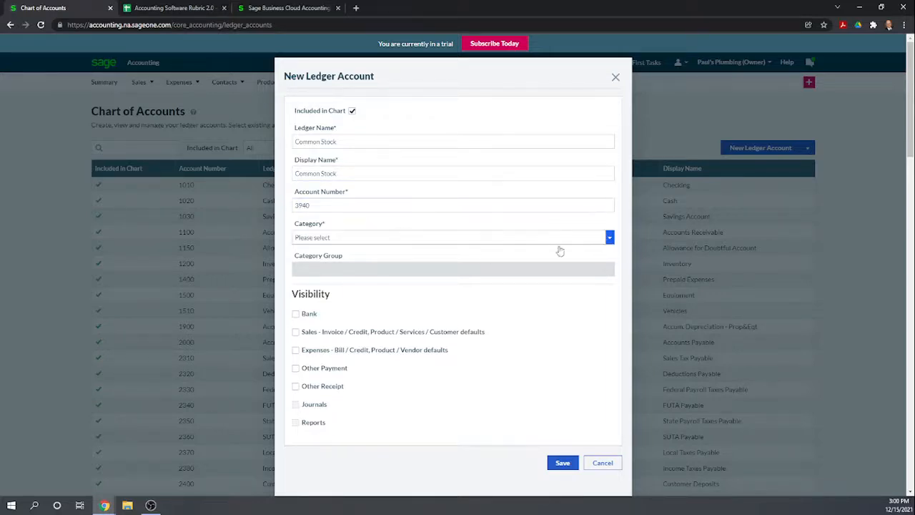
pyautogui.click(608, 238)
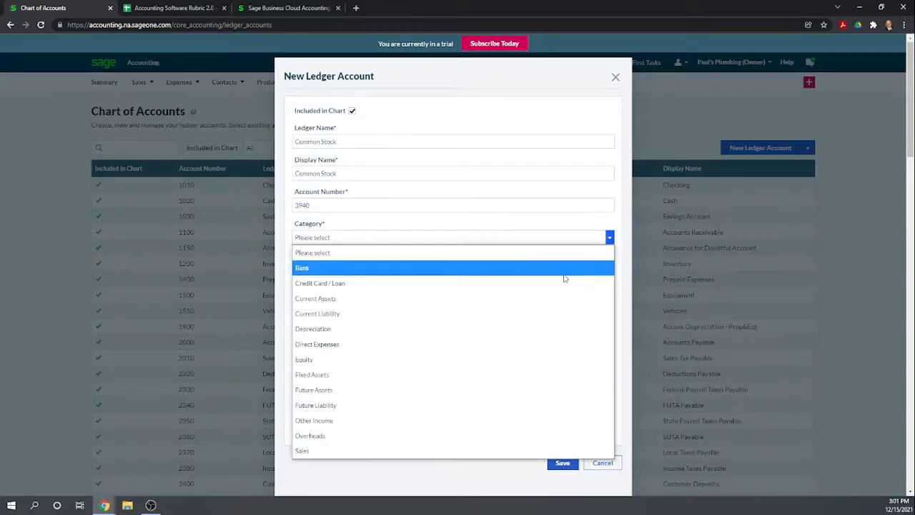
pyautogui.click(416, 361)
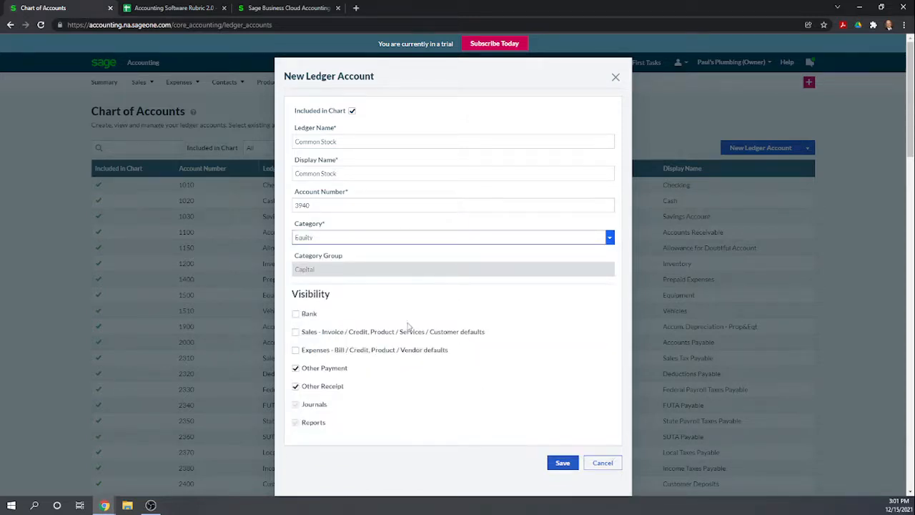
pyautogui.scroll(-1, 543, 358)
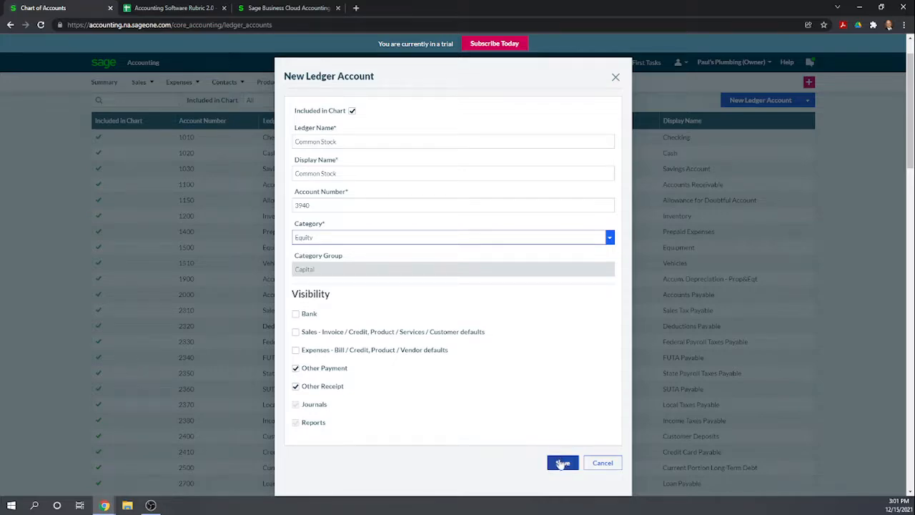
pyautogui.click(560, 460)
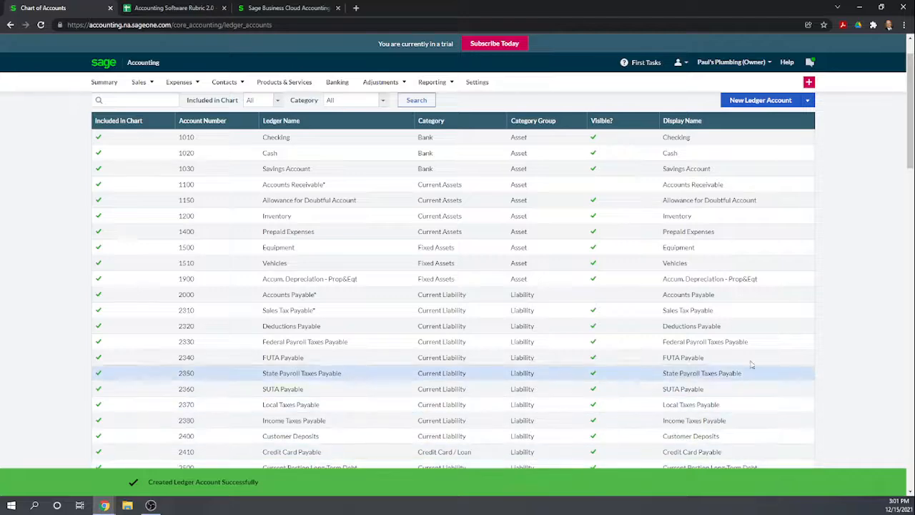
# - Review the full chart of accounts, from the asset accounts through equity and income to the overhead accounts
pyautogui.scroll(-1, 911, 312)
pyautogui.scroll(-5, 653, 348)
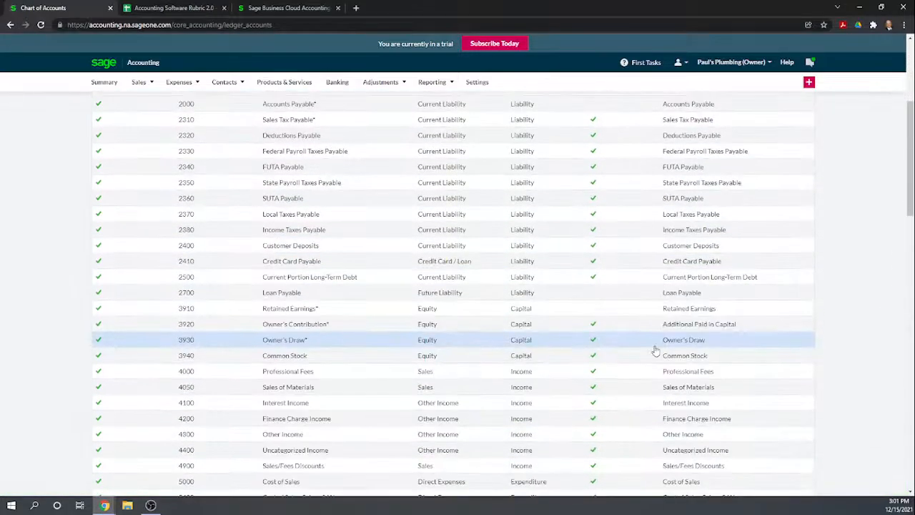
pyautogui.scroll(-5, 453, 383)
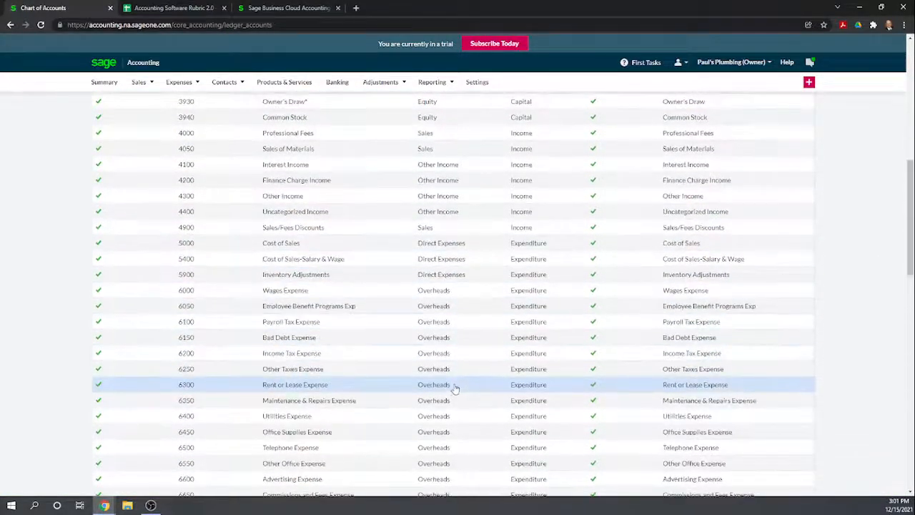
pyautogui.scroll(-2, 454, 388)
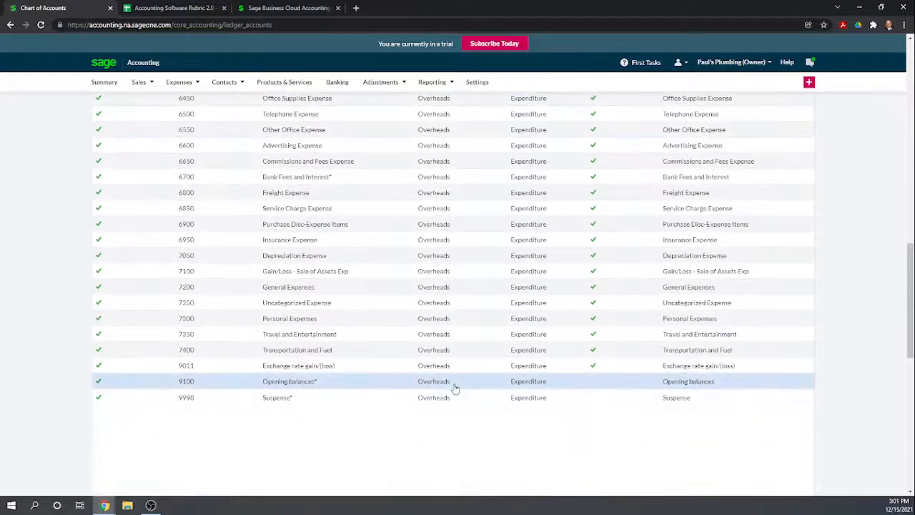
pyautogui.scroll(6, 454, 388)
pyautogui.scroll(6, 455, 388)
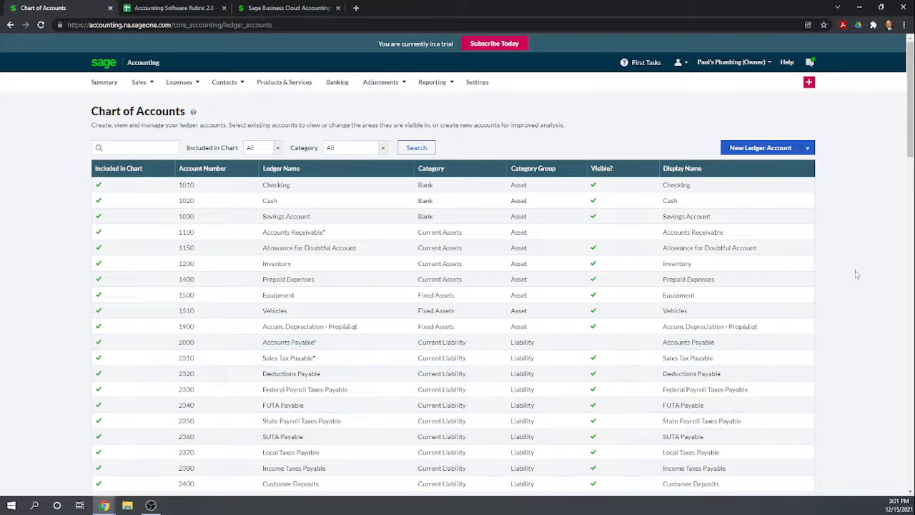
pyautogui.scroll(-5, 729, 206)
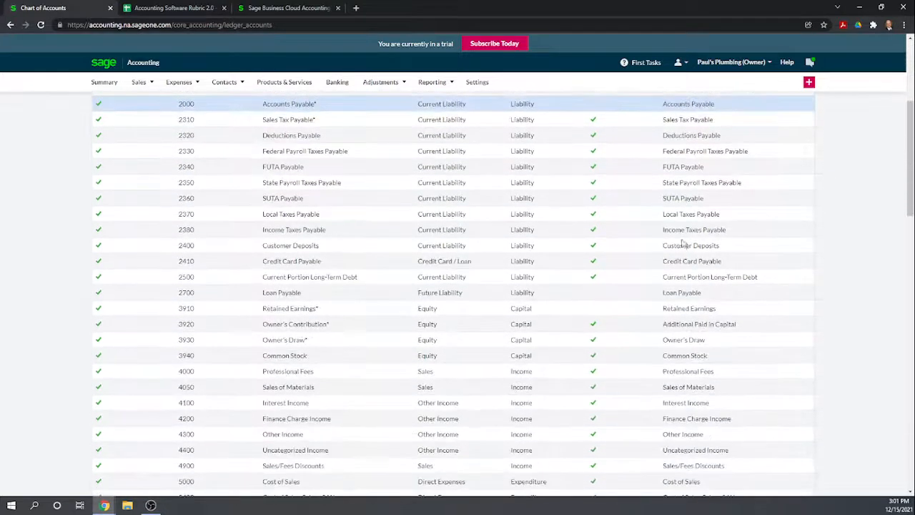
pyautogui.scroll(6, 681, 247)
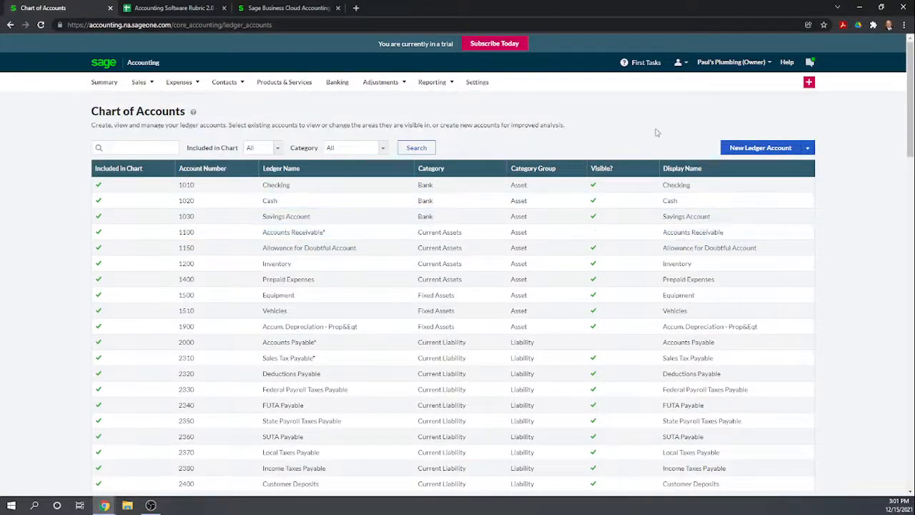
# - Examine the currency settings for foreign currency transactions and exchange rate accounts
pyautogui.click(477, 82)
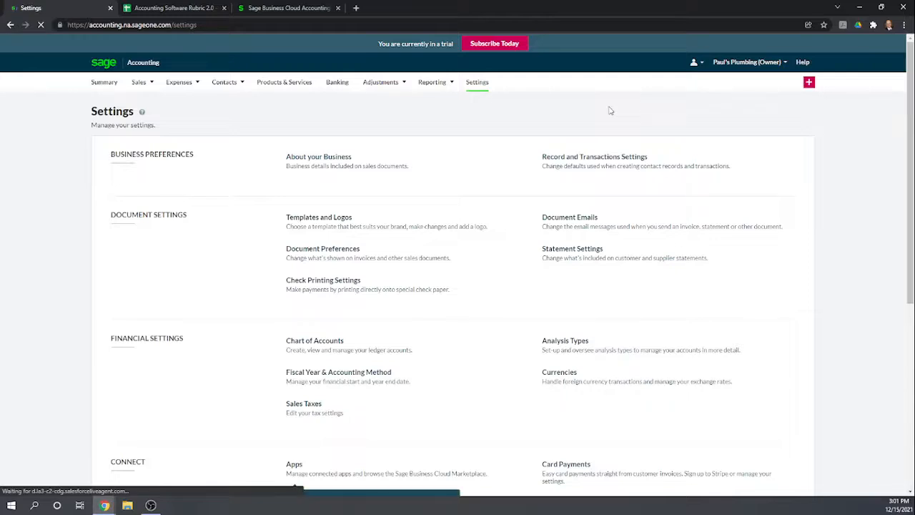
pyautogui.scroll(-1, 611, 272)
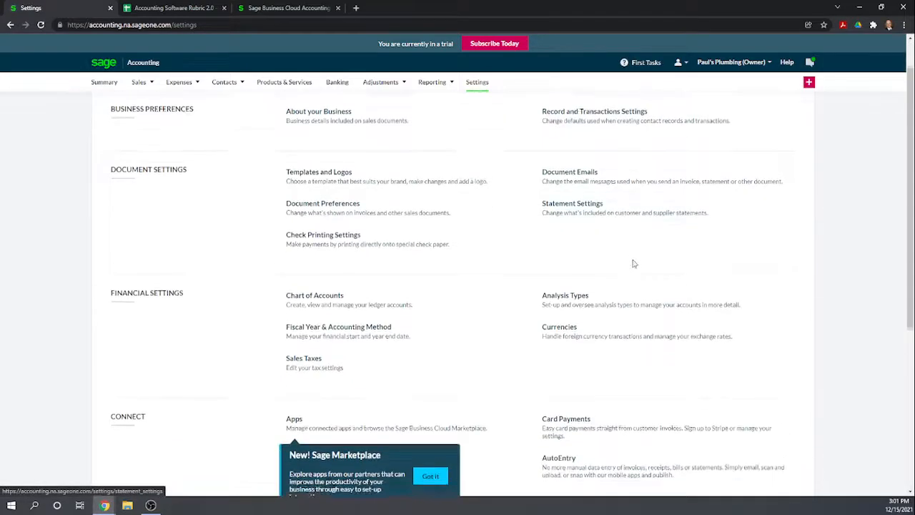
pyautogui.click(565, 328)
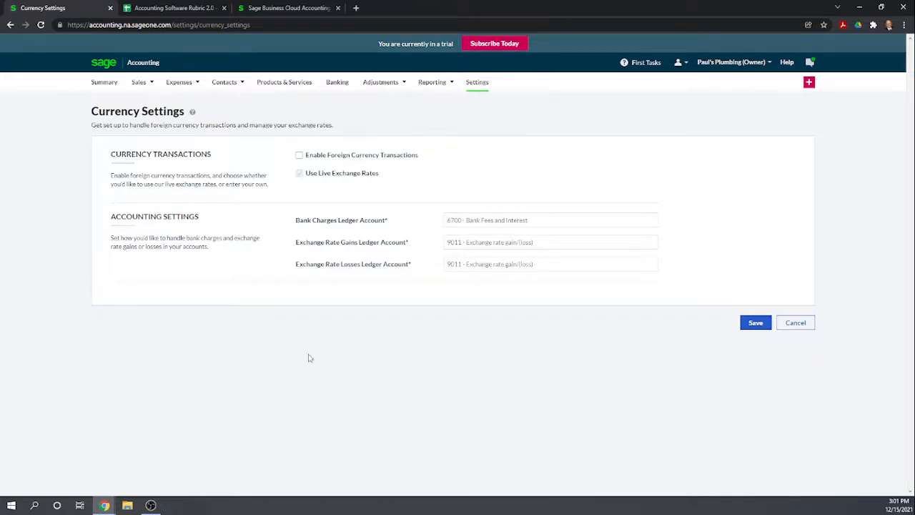
# - Open the General Ledger opening balances from the settings and review the ledger accounts with their debit and credit columns
pyautogui.click(484, 86)
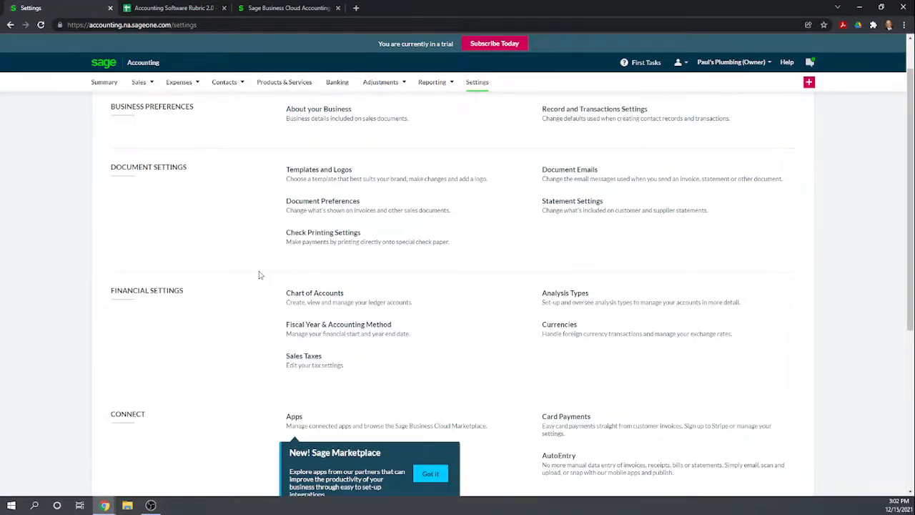
pyautogui.scroll(-1, 260, 275)
pyautogui.scroll(-4, 260, 275)
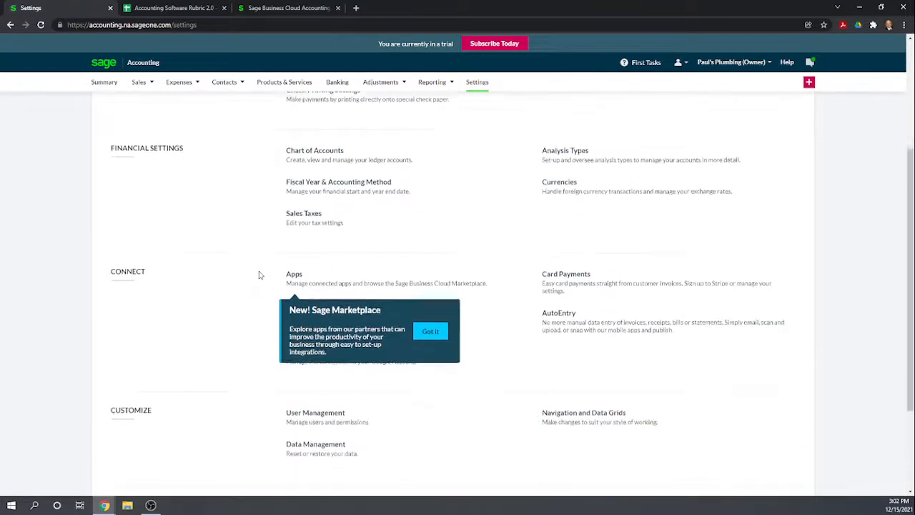
pyautogui.scroll(-1, 260, 275)
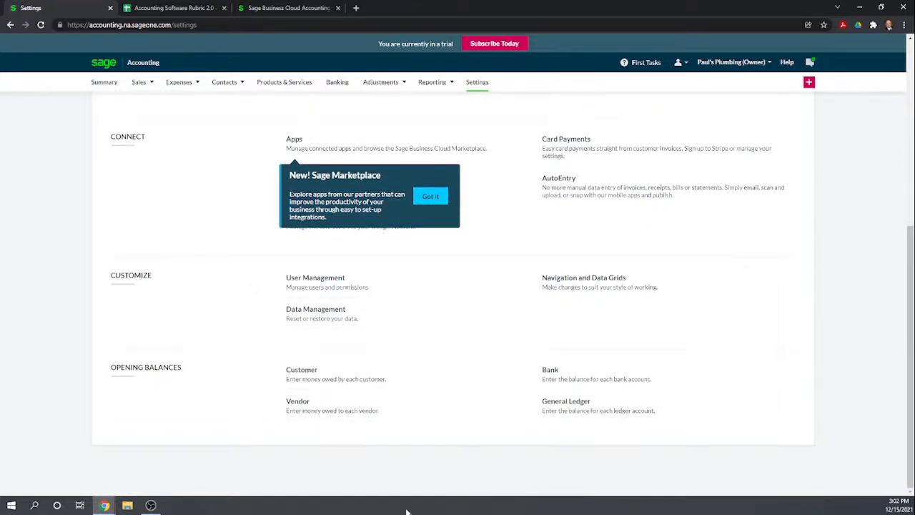
pyautogui.click(575, 404)
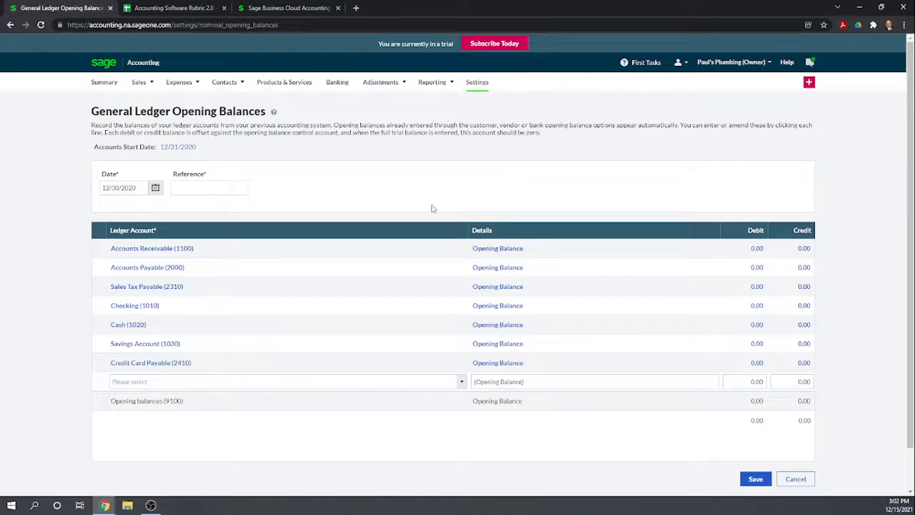
pyautogui.scroll(-1, 458, 373)
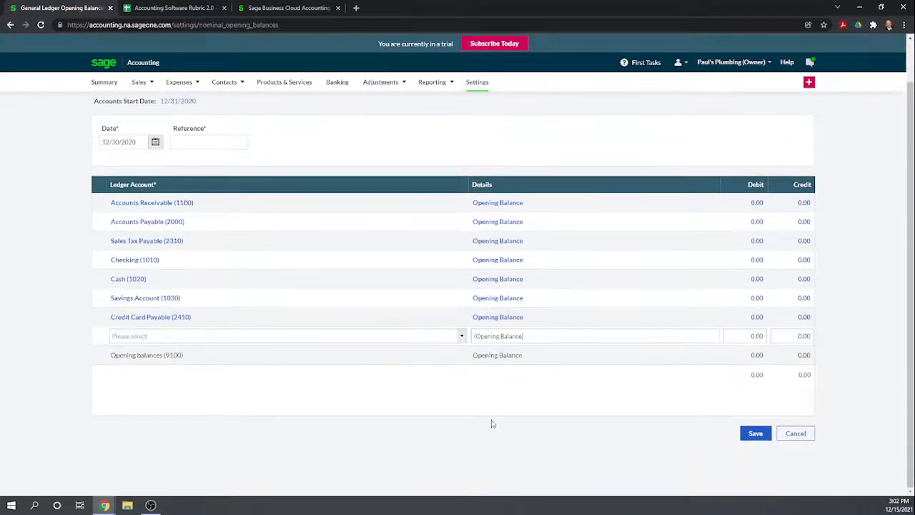
pyautogui.scroll(1, 497, 420)
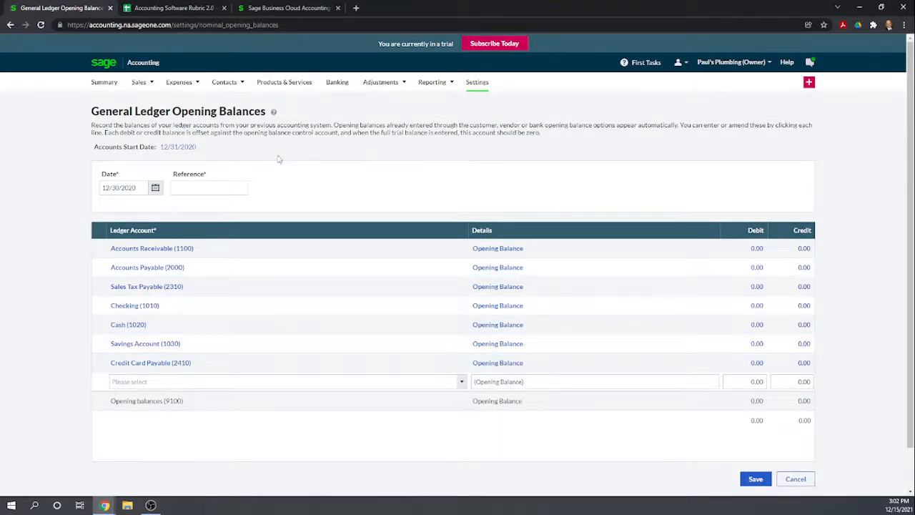
pyautogui.scroll(-1, 476, 210)
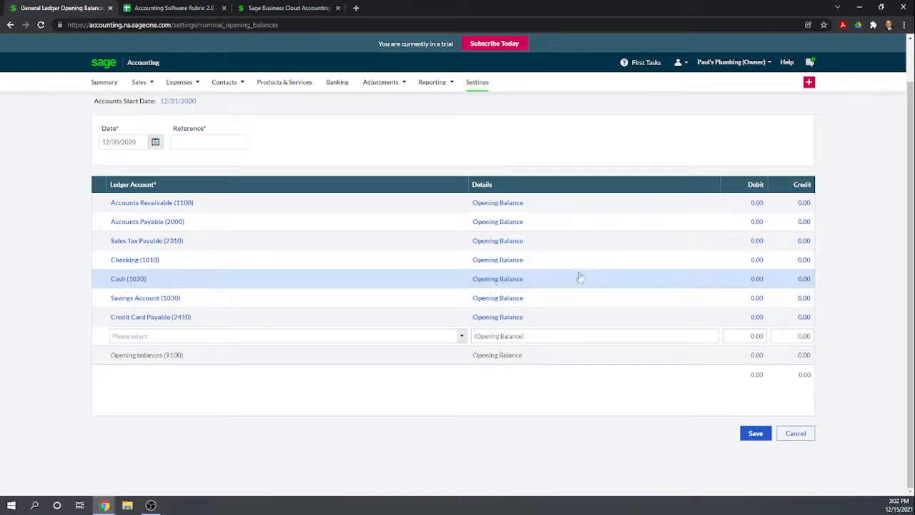
# - Enter a Receipt (debit) bank opening balance of 1,000.00 for the 1020 - Cash account
pyautogui.click(752, 281)
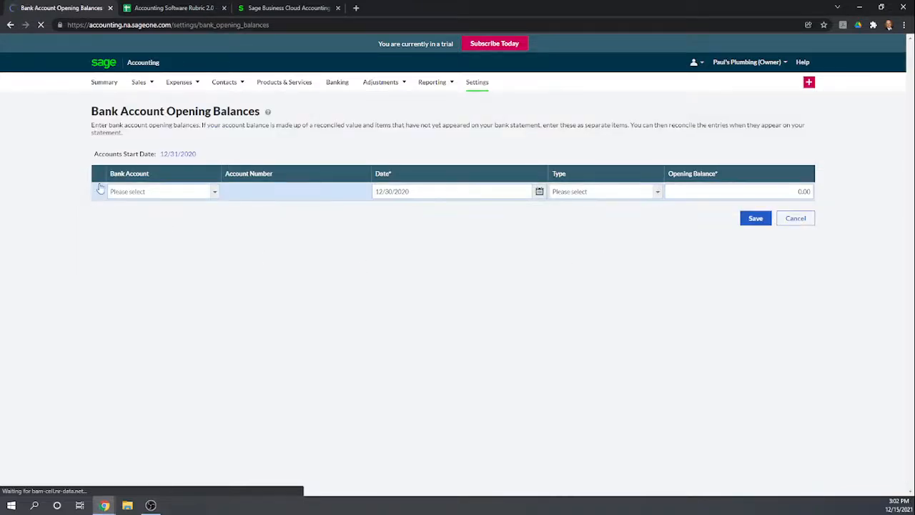
pyautogui.click(213, 191)
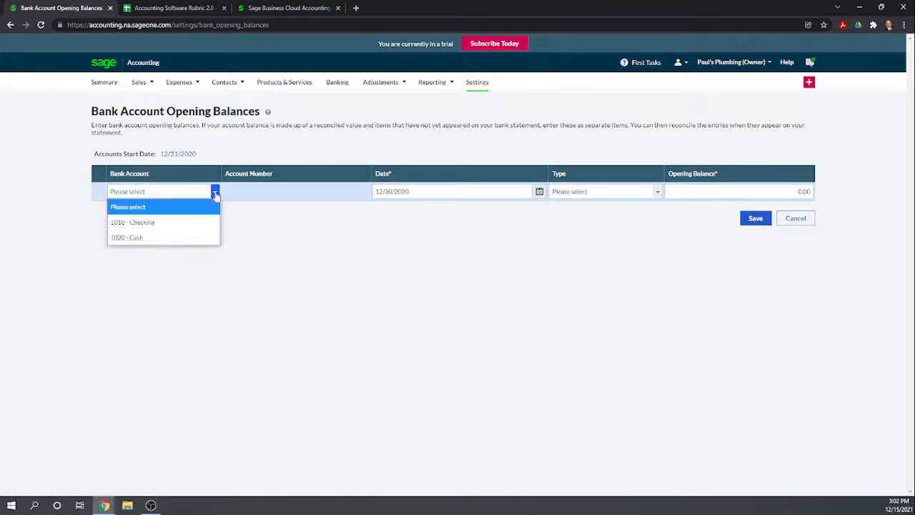
pyautogui.click(154, 239)
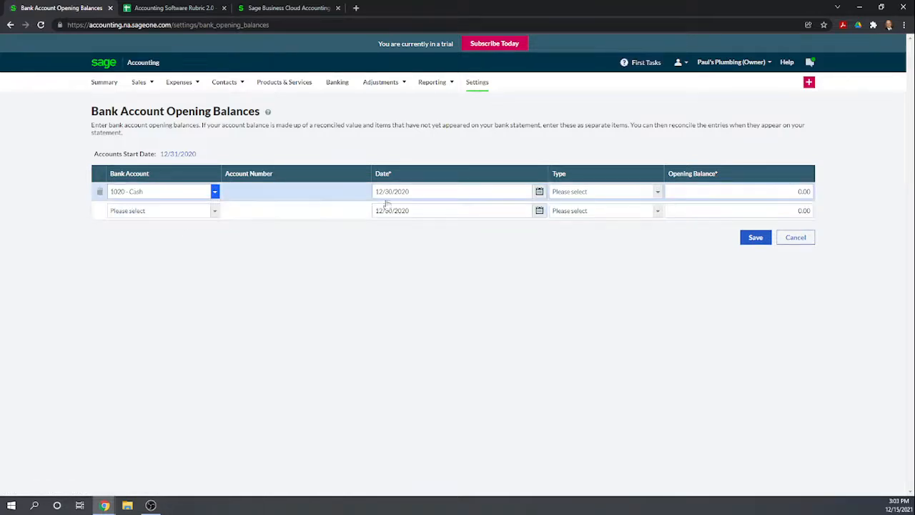
pyautogui.click(582, 194)
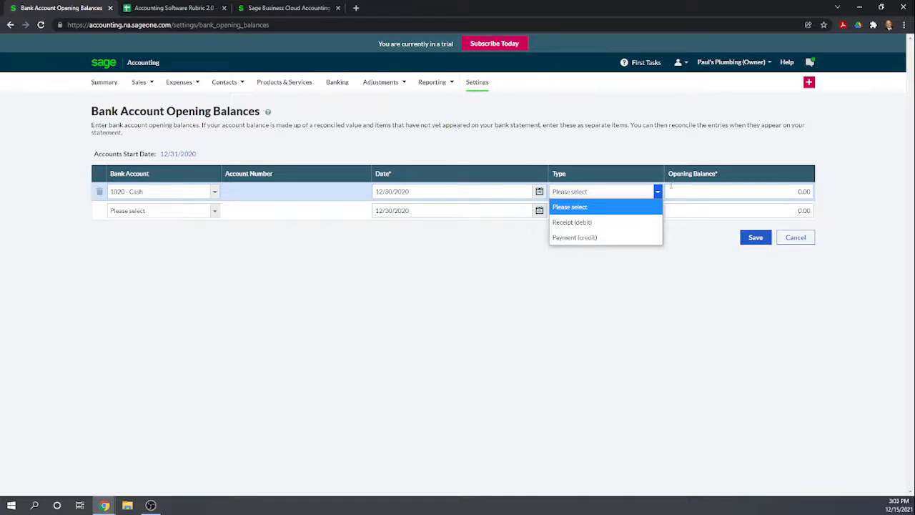
pyautogui.click(672, 187)
pyautogui.write('1000')
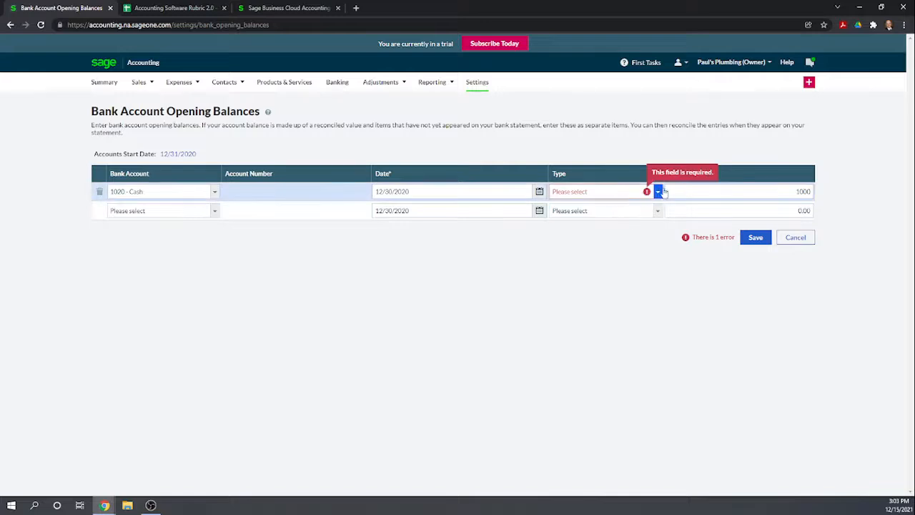
pyautogui.click(658, 191)
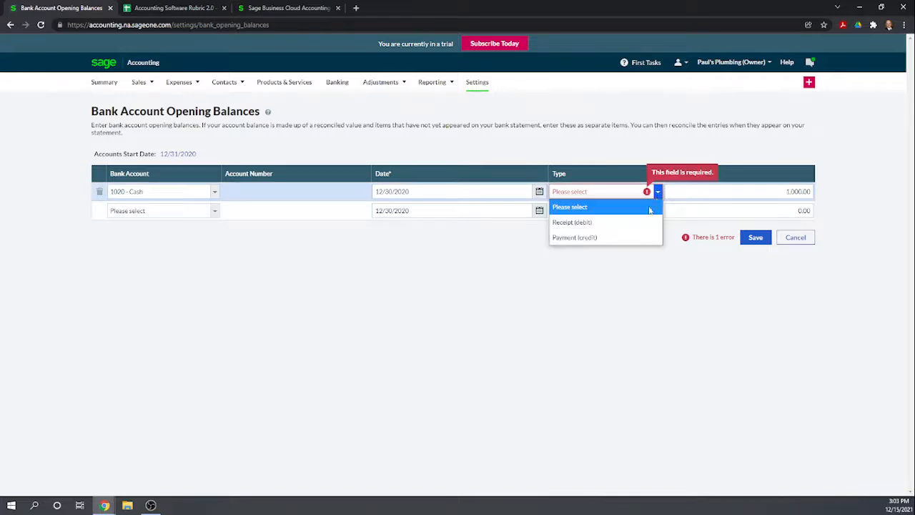
pyautogui.click(585, 226)
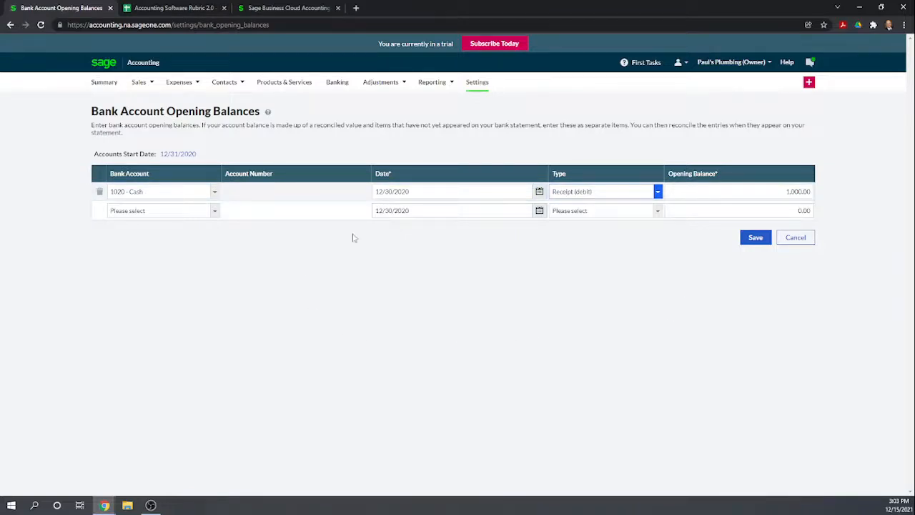
# - Add a Receipt (debit) bank opening balance of 10,000.00 for the 1010 - Checking account
pyautogui.click(213, 210)
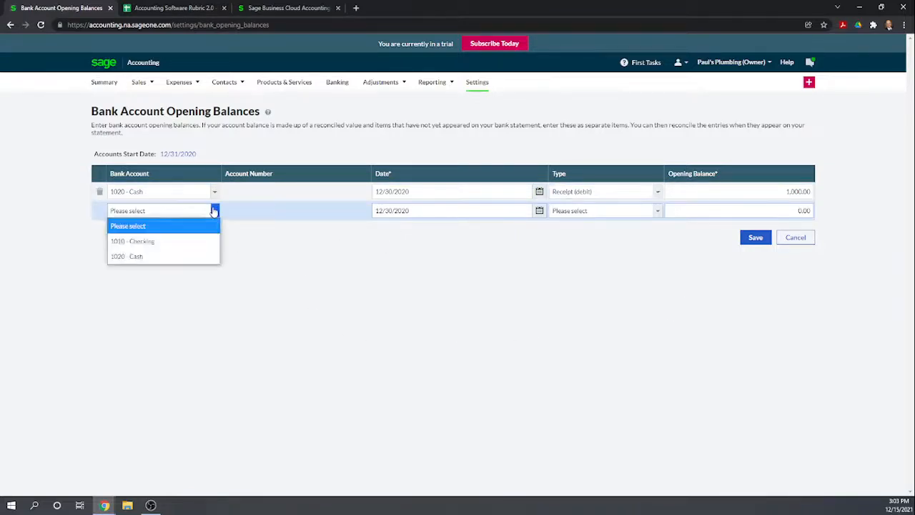
pyautogui.click(170, 241)
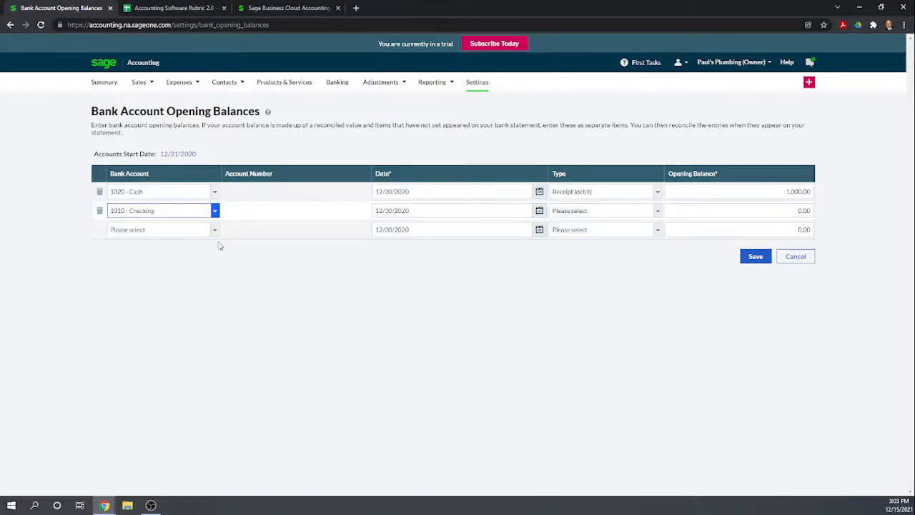
pyautogui.click(657, 211)
pyautogui.click(607, 238)
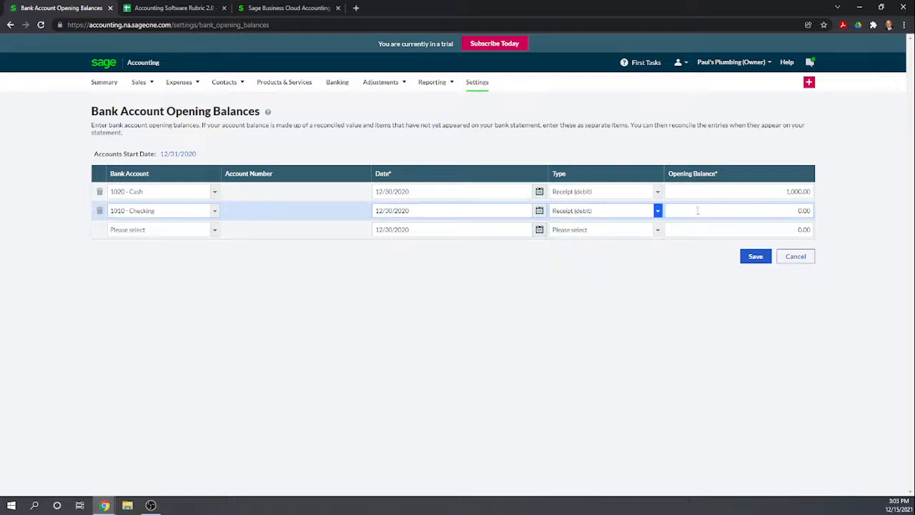
pyautogui.click(754, 211)
pyautogui.write('10,000')
pyautogui.click(722, 306)
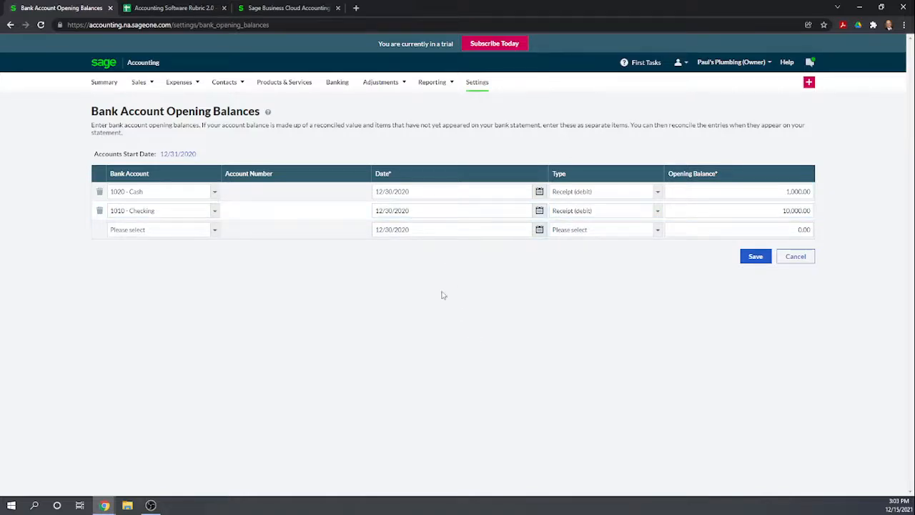
# - Check which bank accounts are offered for a further line and try to save the bank opening balances
pyautogui.click(214, 229)
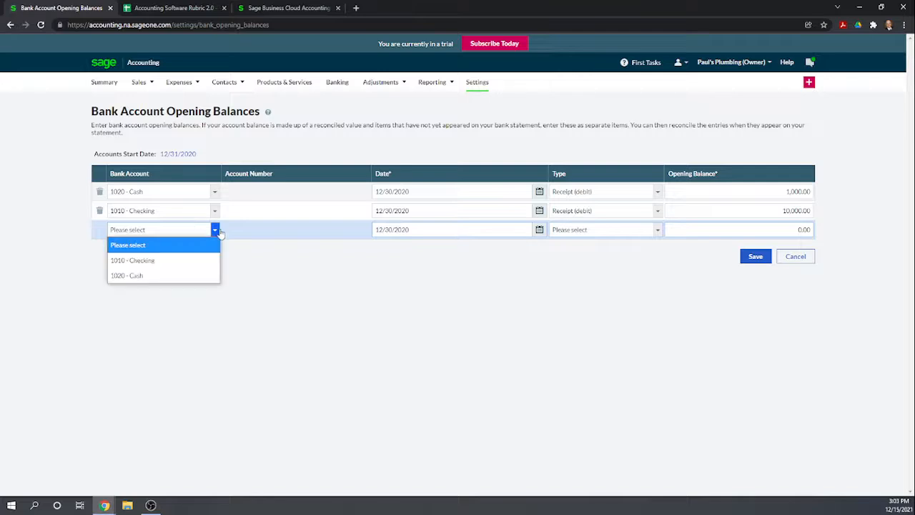
pyautogui.click(219, 305)
pyautogui.click(215, 229)
pyautogui.click(241, 262)
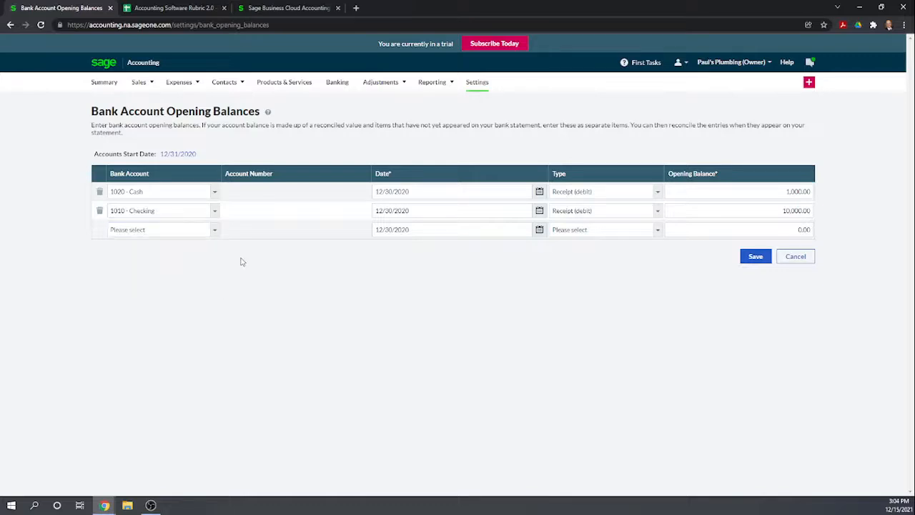
pyautogui.click(747, 256)
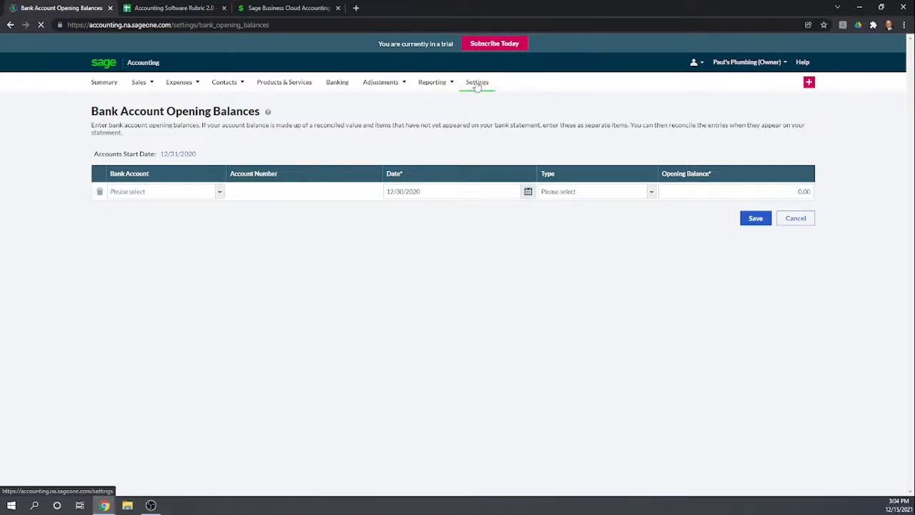
pyautogui.click(220, 193)
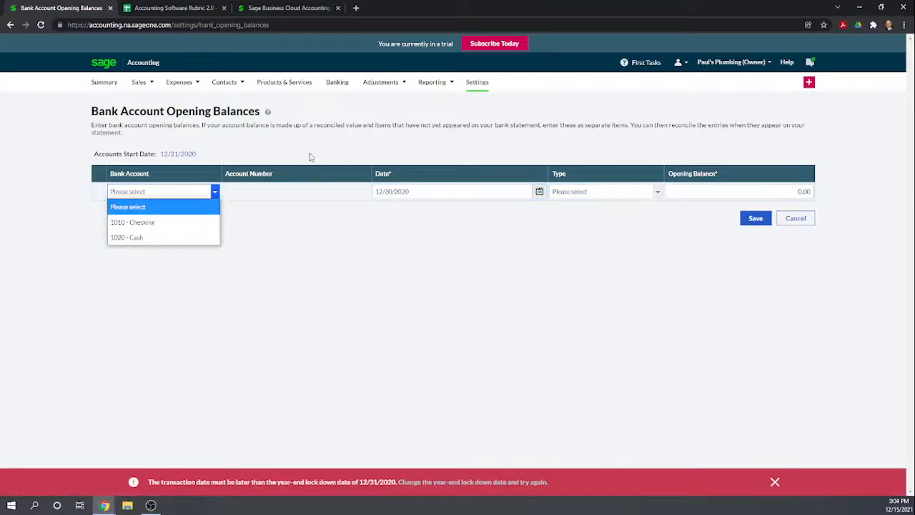
# - Open the General Ledger opening balances from the settings and examine which ledger accounts are offered for a new line
pyautogui.click(478, 86)
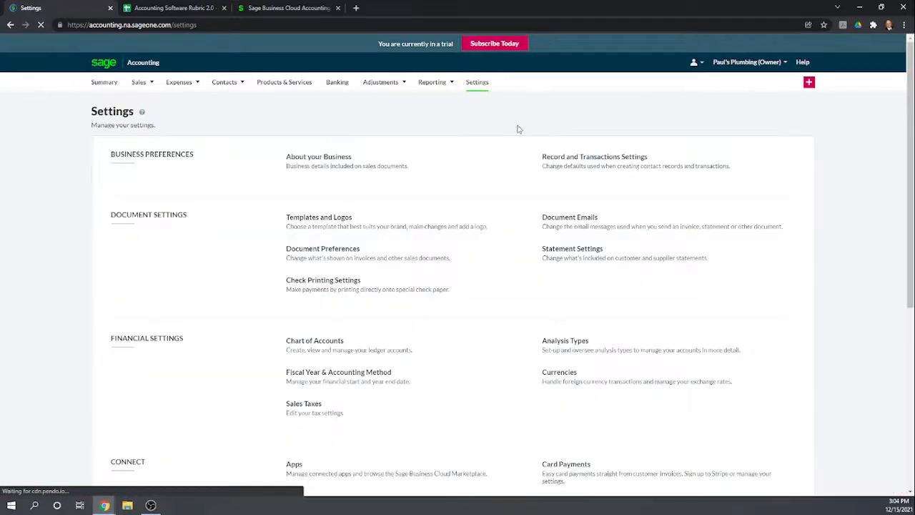
pyautogui.scroll(-5, 322, 294)
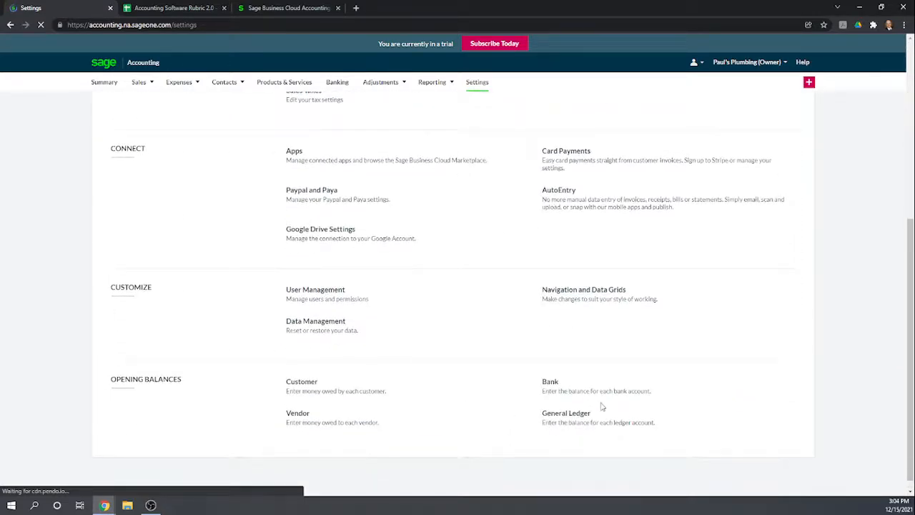
pyautogui.click(665, 413)
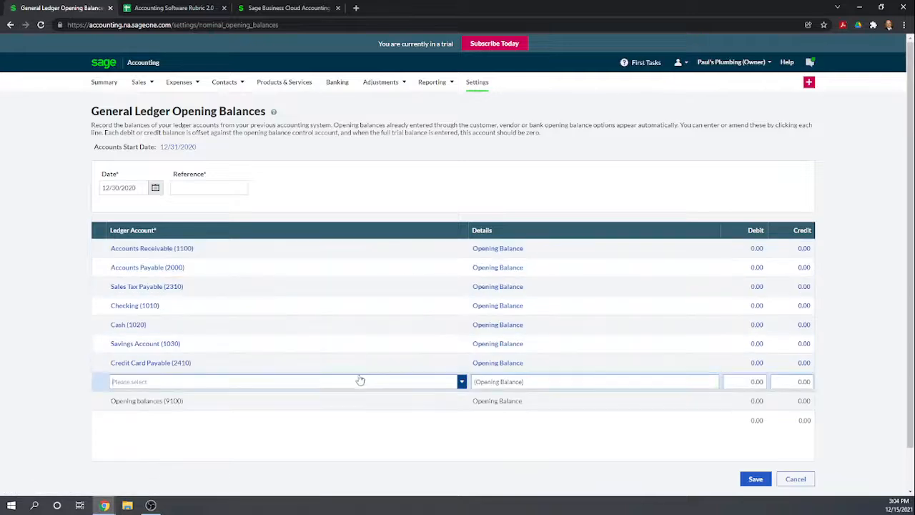
pyautogui.click(462, 384)
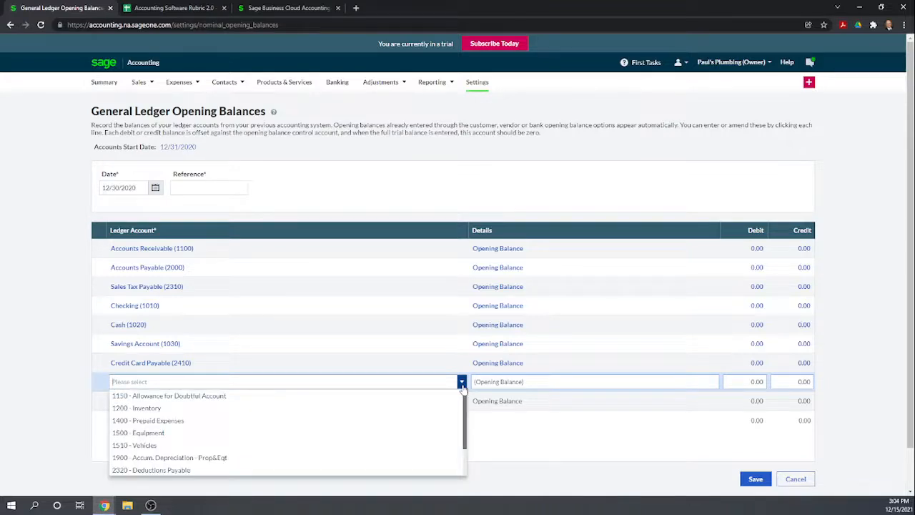
pyautogui.scroll(-5, 408, 418)
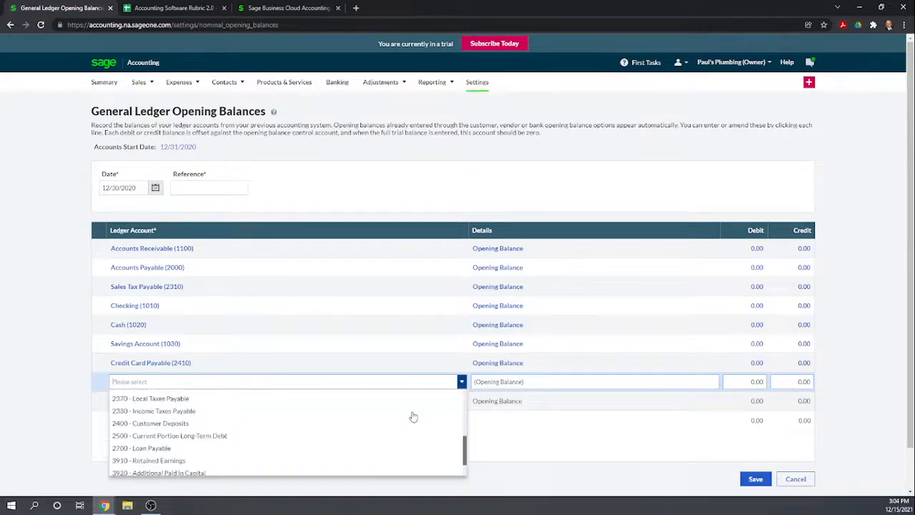
pyautogui.scroll(-3, 414, 416)
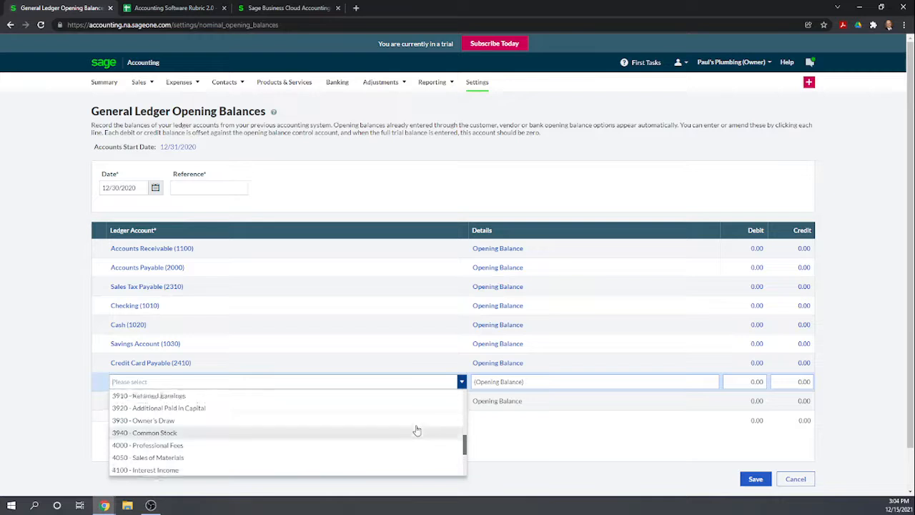
pyautogui.scroll(8, 413, 427)
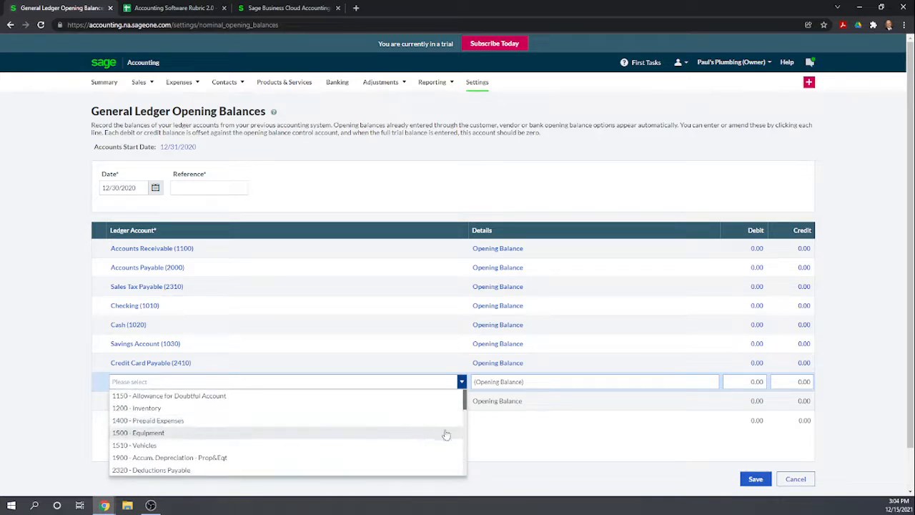
pyautogui.scroll(-4, 347, 426)
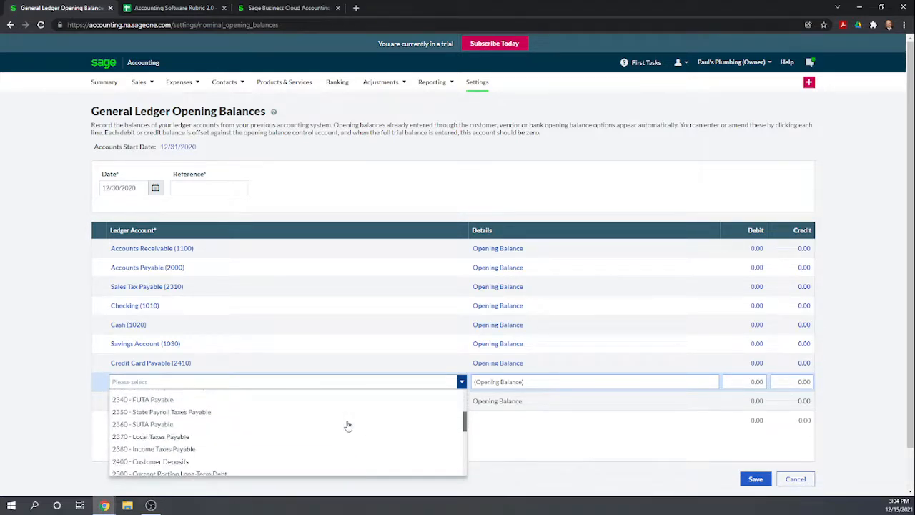
pyautogui.scroll(1, 347, 426)
pyautogui.scroll(-3, 348, 426)
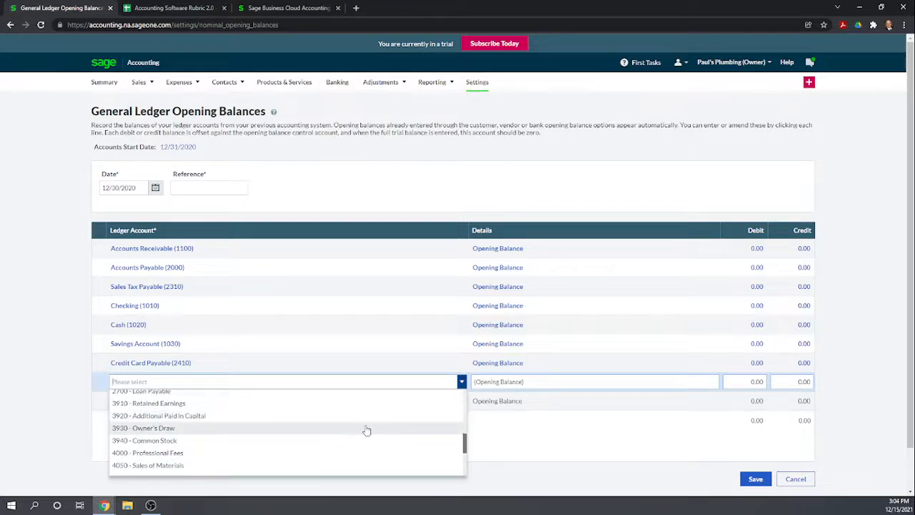
pyautogui.scroll(-2, 341, 451)
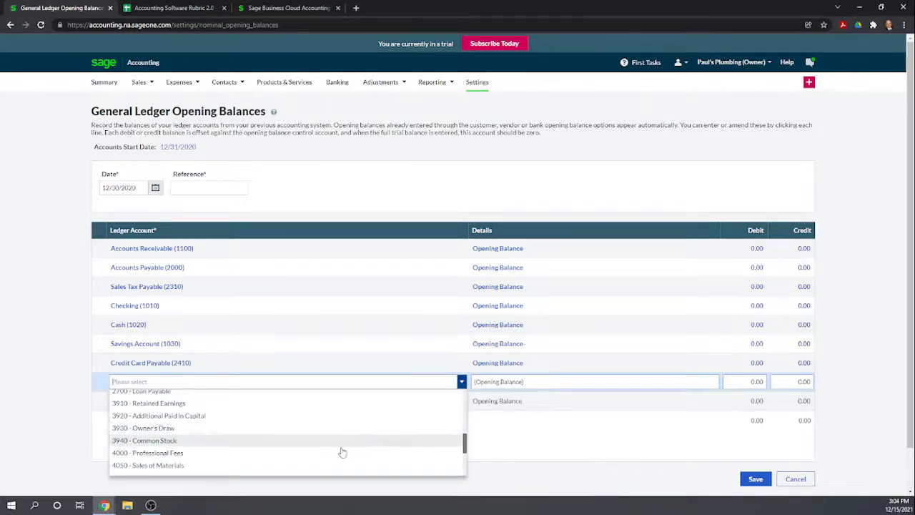
pyautogui.scroll(8, 219, 442)
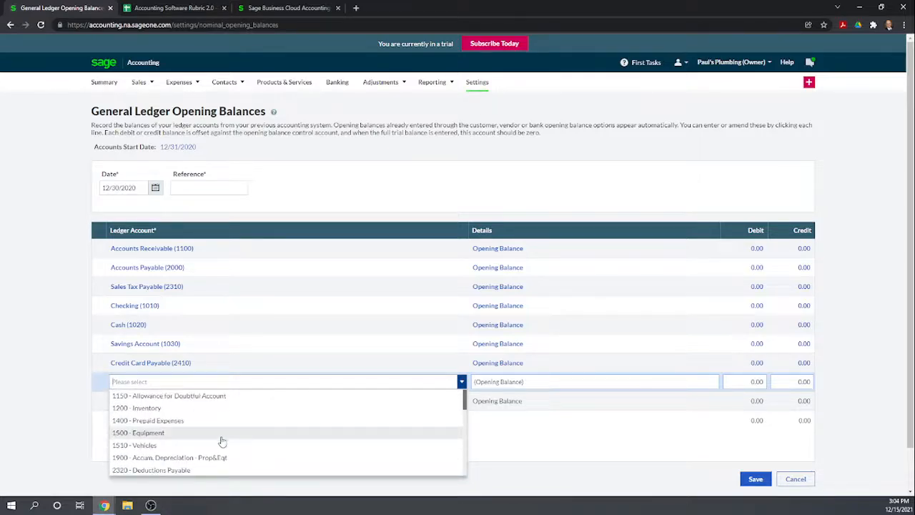
pyautogui.click(532, 444)
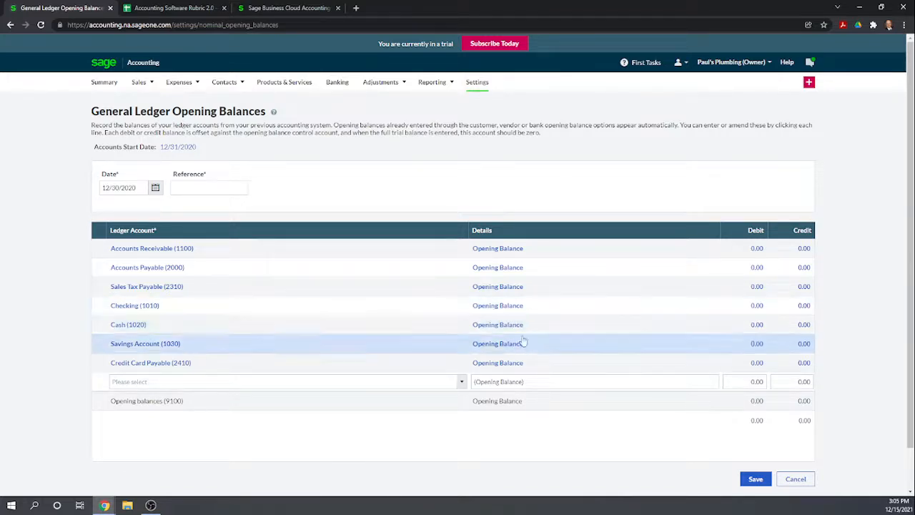
# - Open the Savings Account (1030) opening balance, try the 1010 - Checking bank account on the line, and return to the ledger balances without saving
pyautogui.click(759, 347)
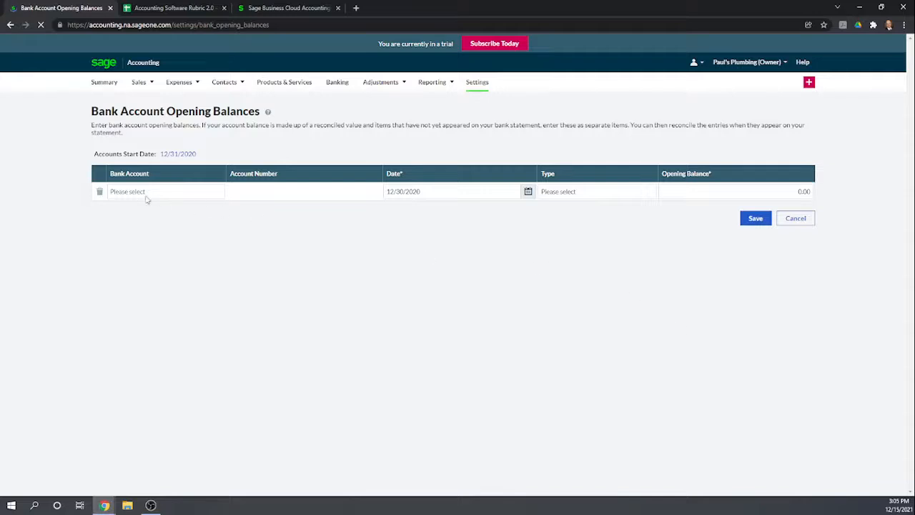
pyautogui.click(215, 192)
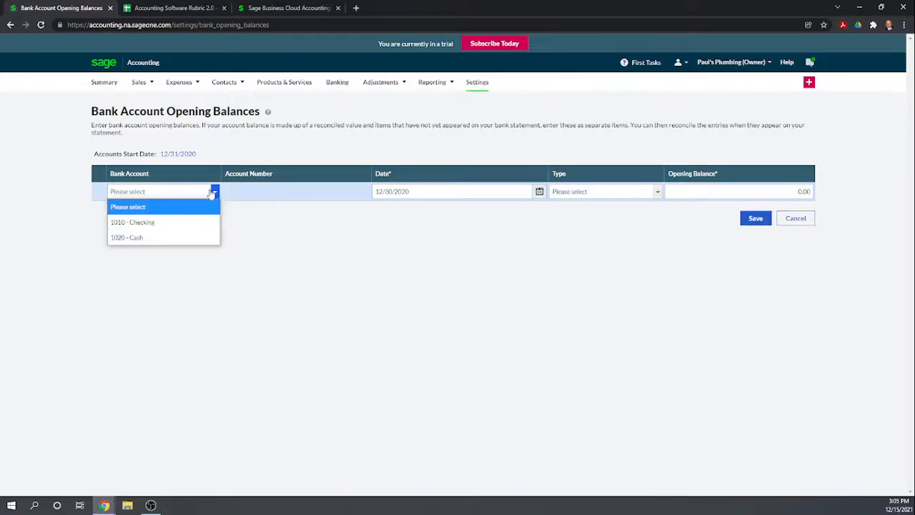
pyautogui.press('Down')
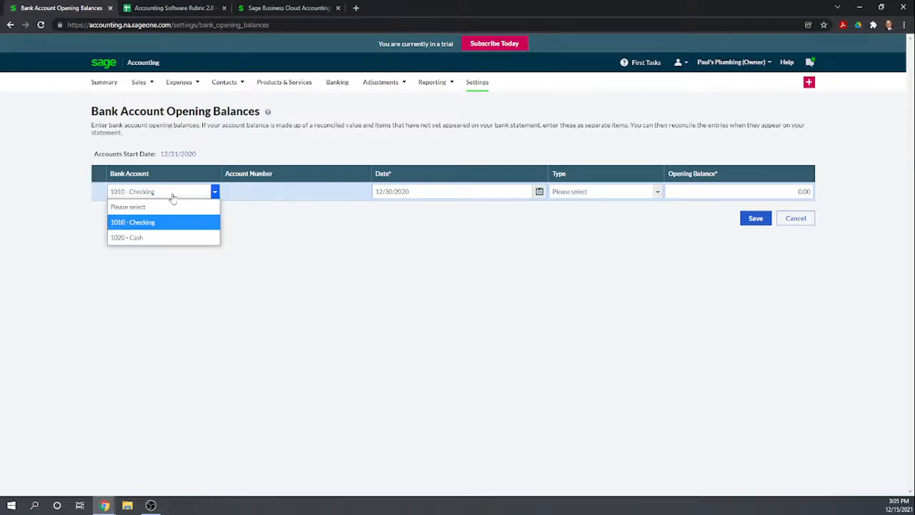
pyautogui.click(278, 273)
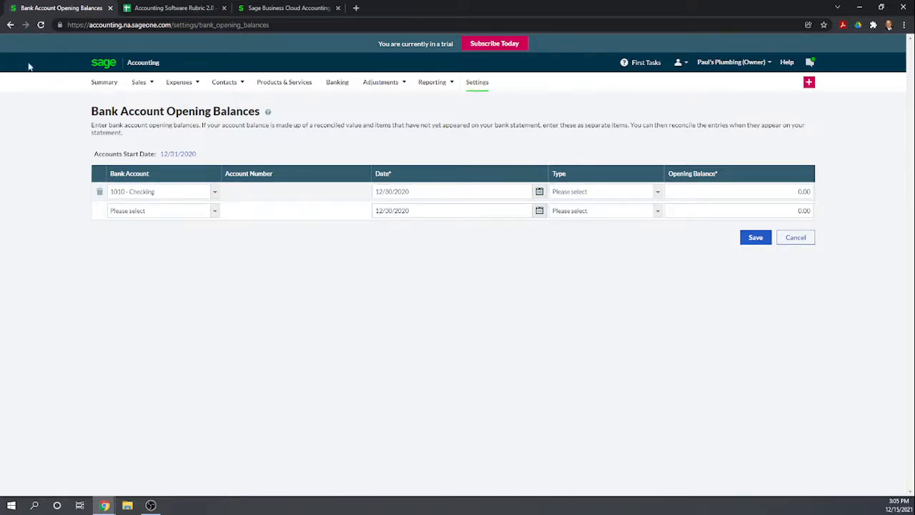
pyautogui.click(10, 24)
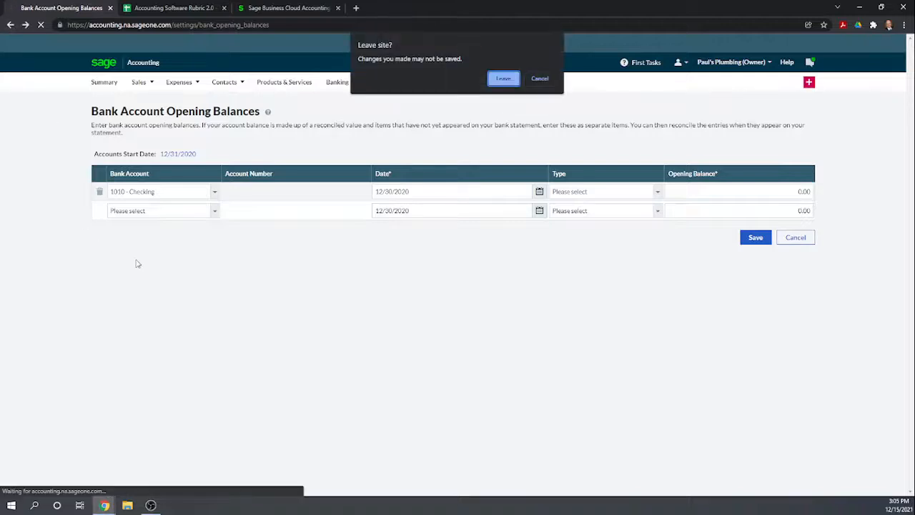
pyautogui.click(502, 79)
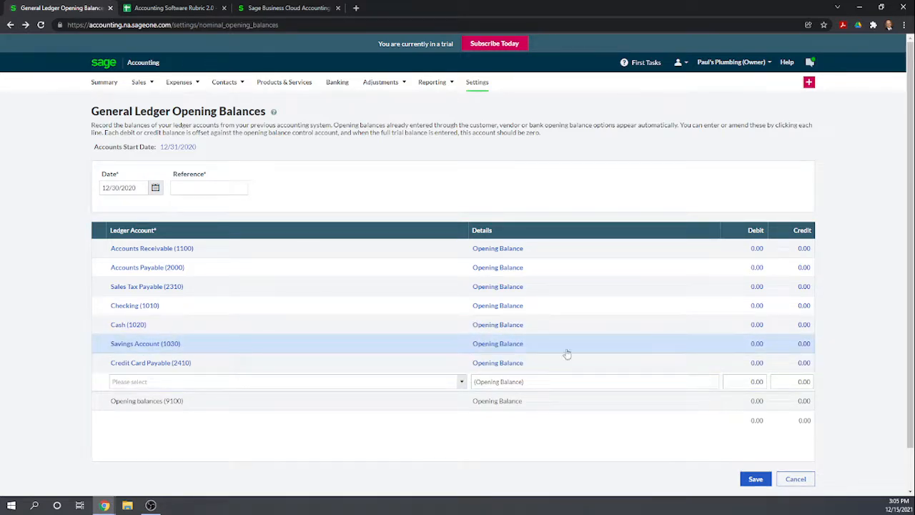
# - Reopen the Savings Account (1030) opening balance, check the offered bank accounts again, and cancel the entry
pyautogui.click(500, 345)
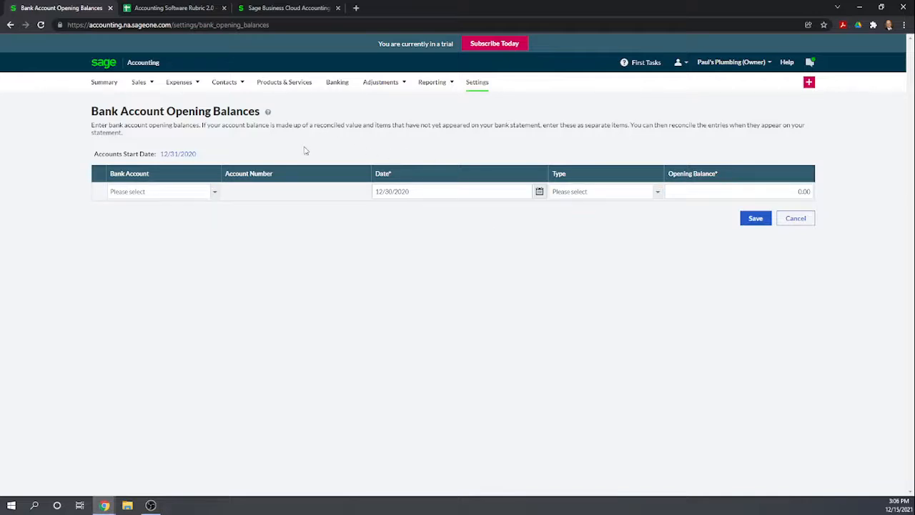
pyautogui.click(215, 191)
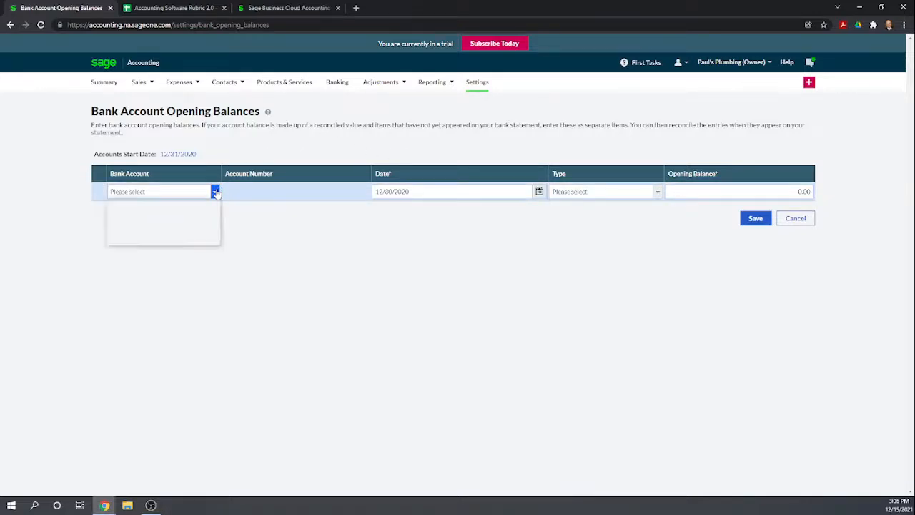
pyautogui.click(156, 272)
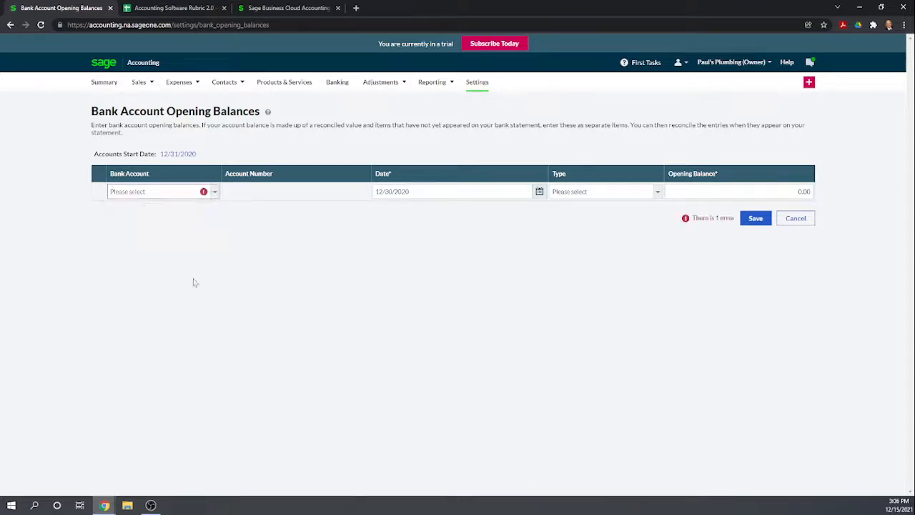
pyautogui.click(804, 223)
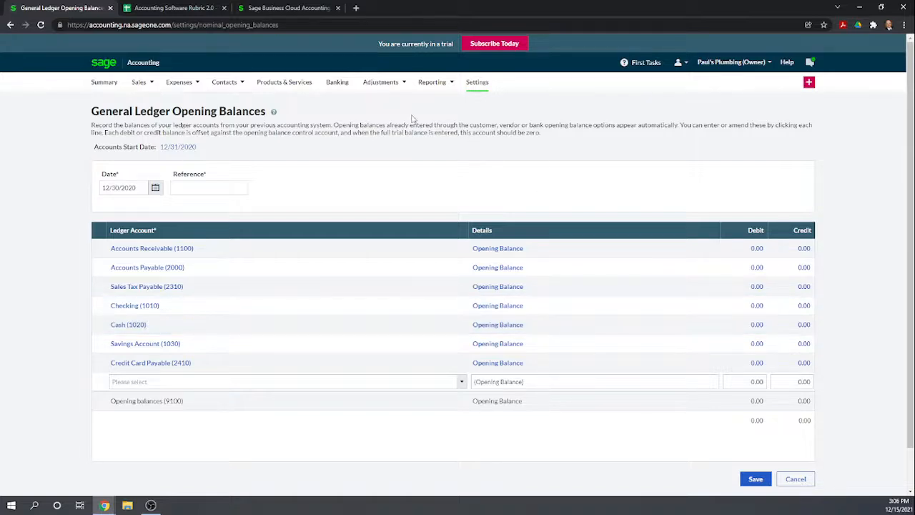
# - Open the Balance Sheet Report and review its assets, liabilities and equity sections
pyautogui.moveTo(427, 84)
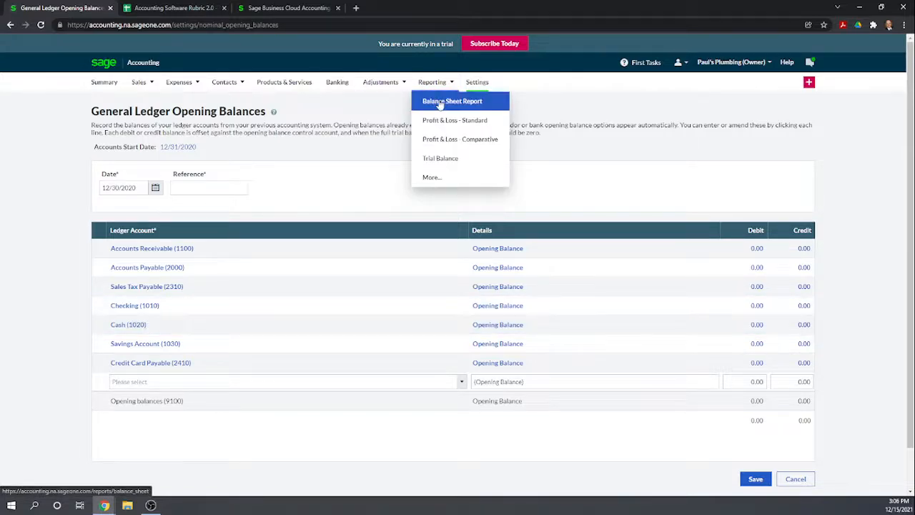
pyautogui.click(440, 104)
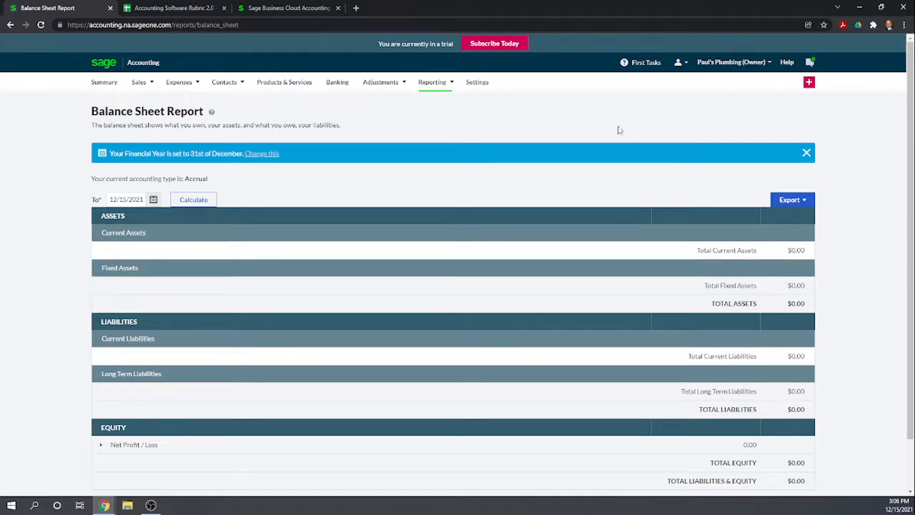
pyautogui.scroll(-1, 693, 272)
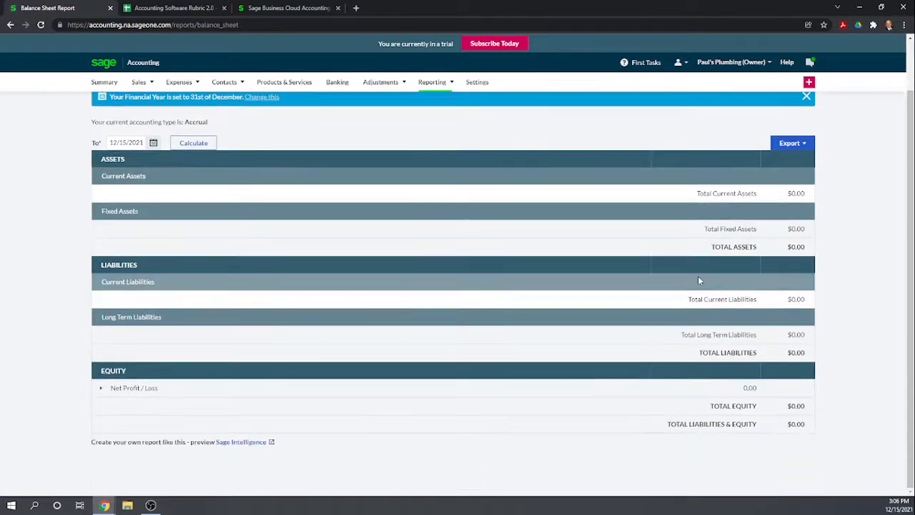
pyautogui.scroll(1, 697, 282)
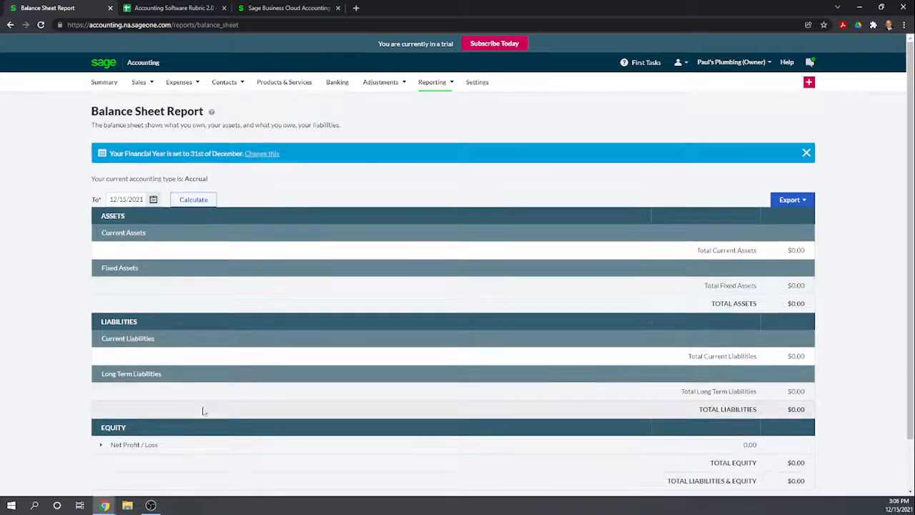
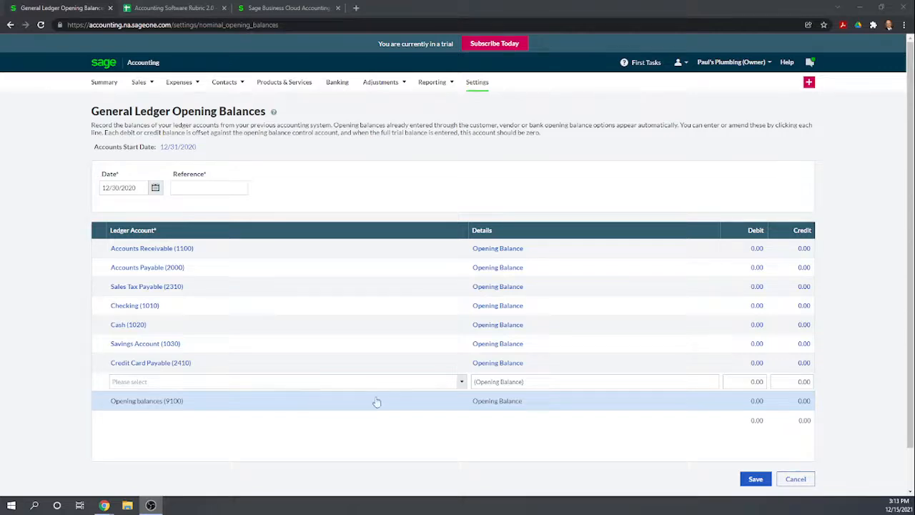
# - Add an opening balance line for 1500 - Equipment with a debit of 75,000
pyautogui.click(461, 382)
pyautogui.click(461, 382)
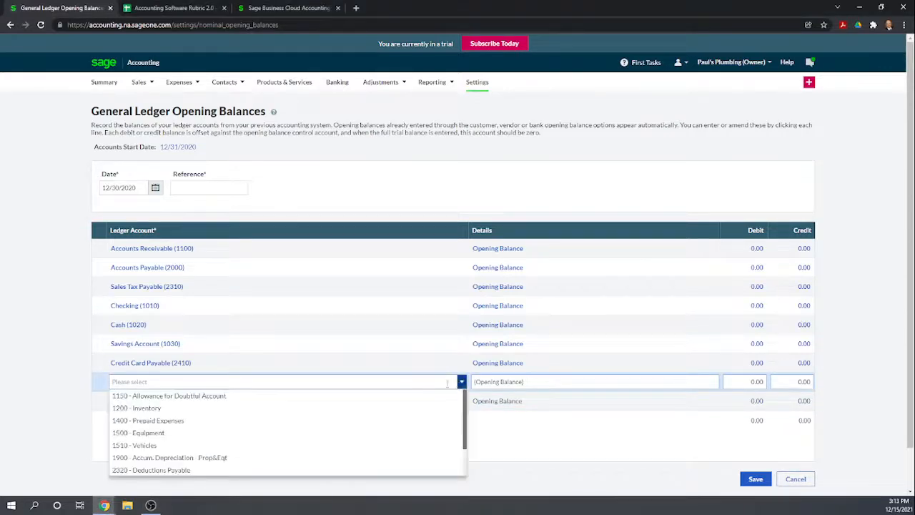
pyautogui.click(150, 435)
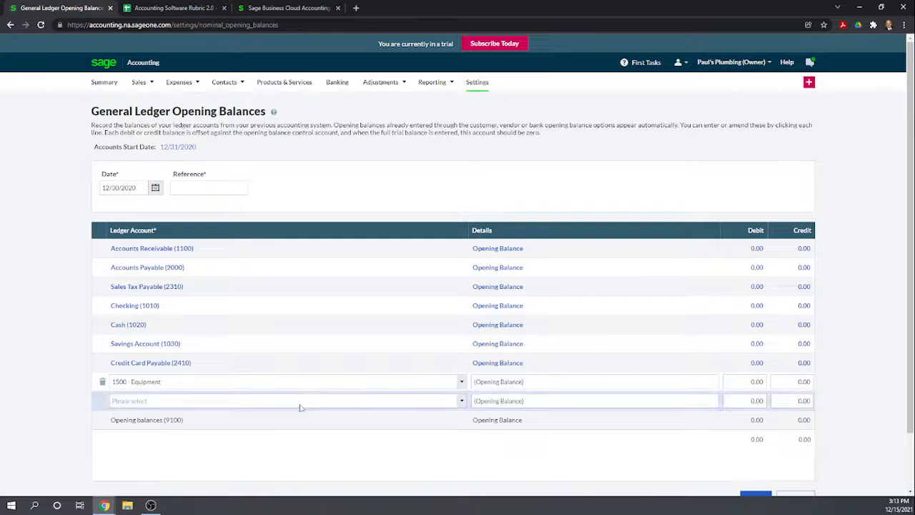
pyautogui.click(749, 381)
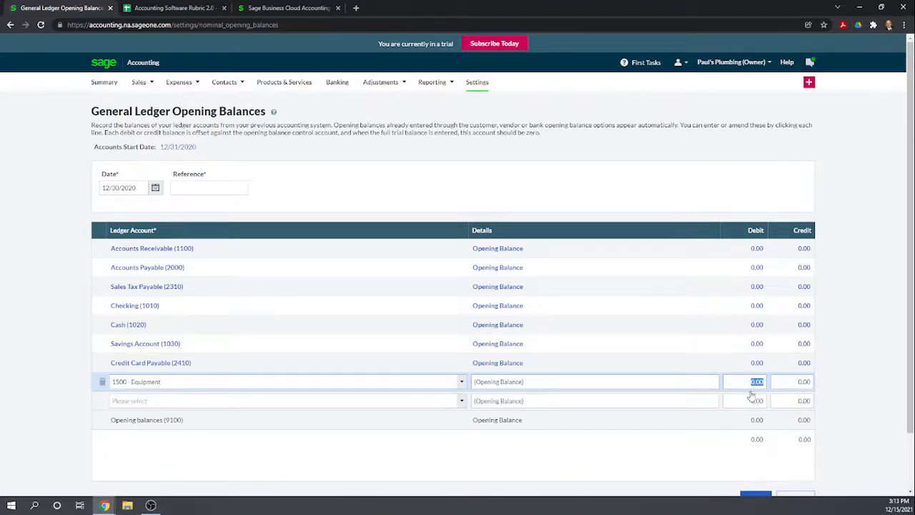
pyautogui.write('75,000')
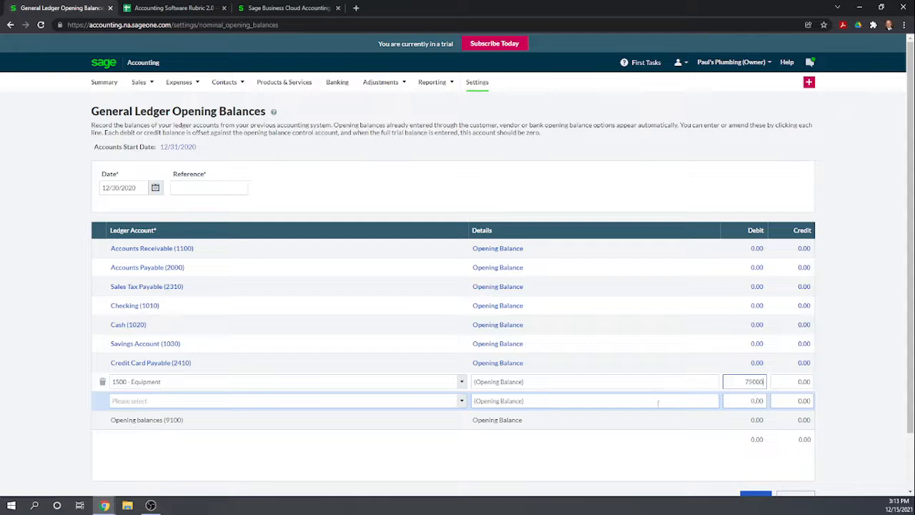
pyautogui.click(411, 441)
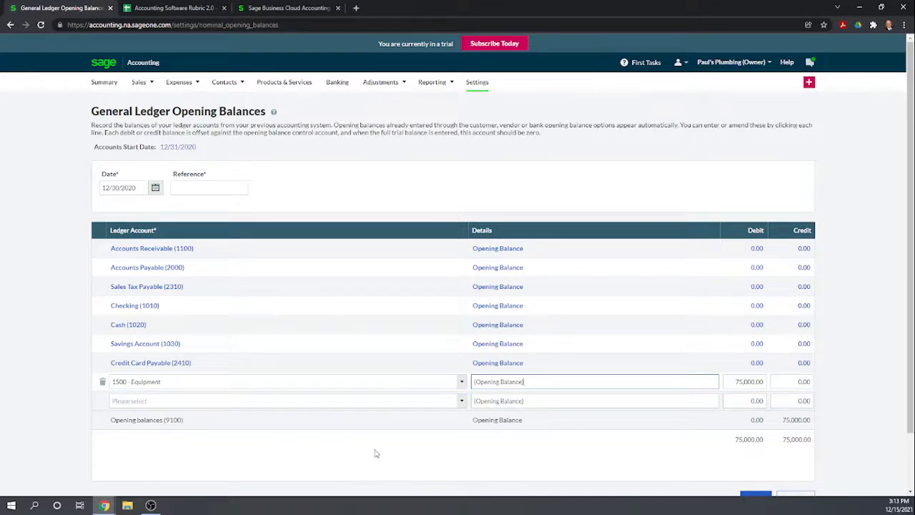
# - Add an opening balance line for 1510 - Vehicles with a debit of 60,000
pyautogui.click(214, 402)
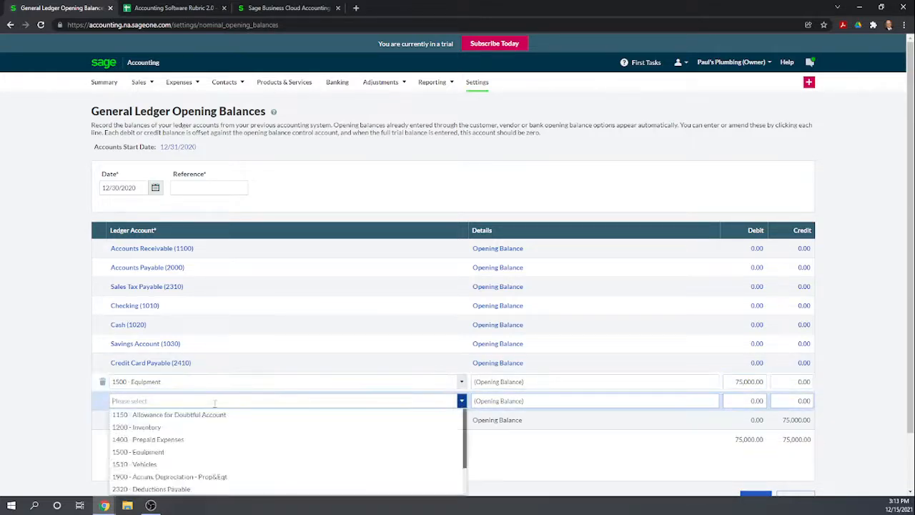
pyautogui.click(174, 465)
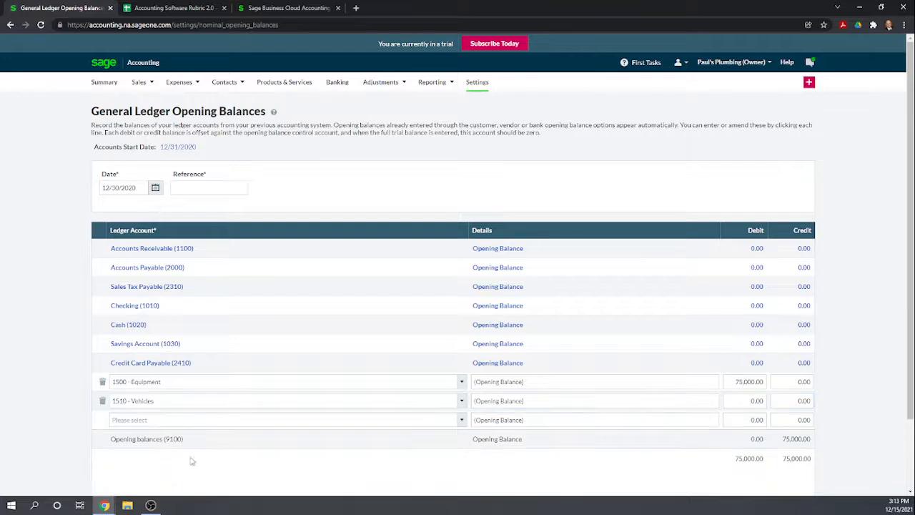
pyautogui.click(737, 402)
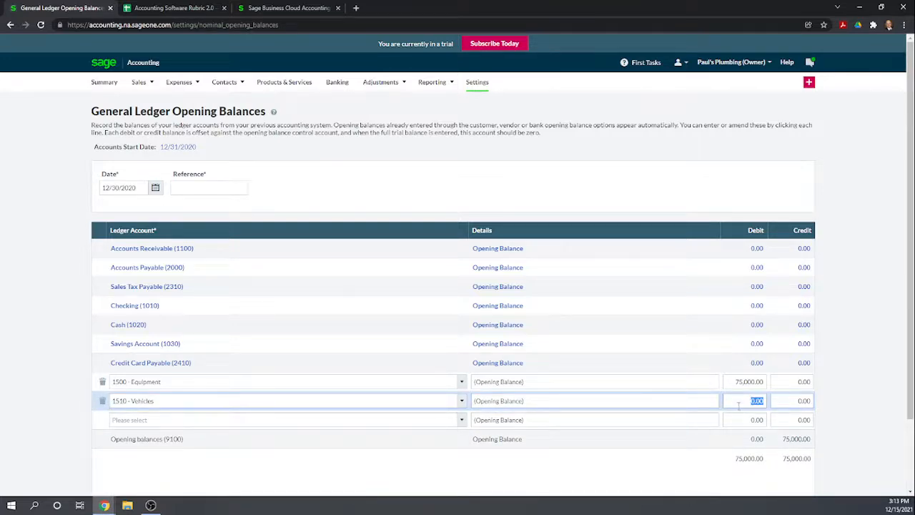
pyautogui.write('60')
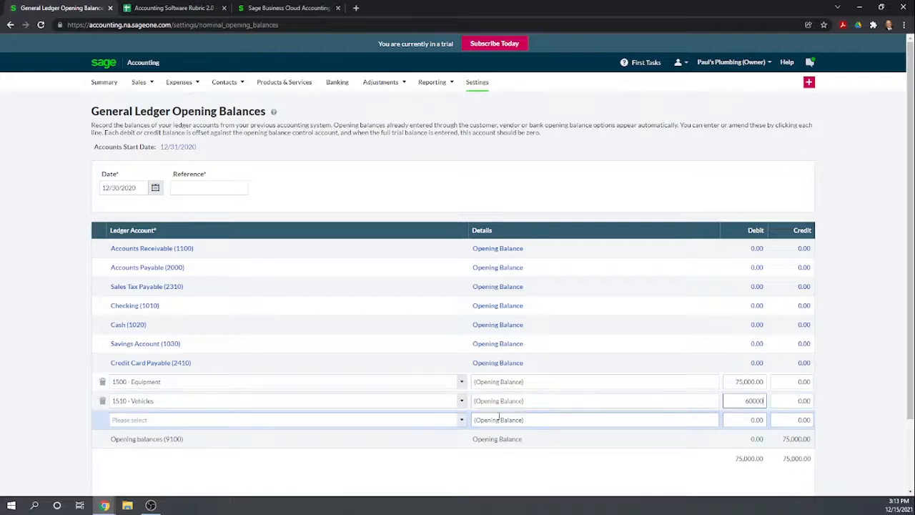
# - Add an opening balance line for 1900 - Accum. Depreciation - Prop&Eqt with a credit of 115,000
pyautogui.click(379, 422)
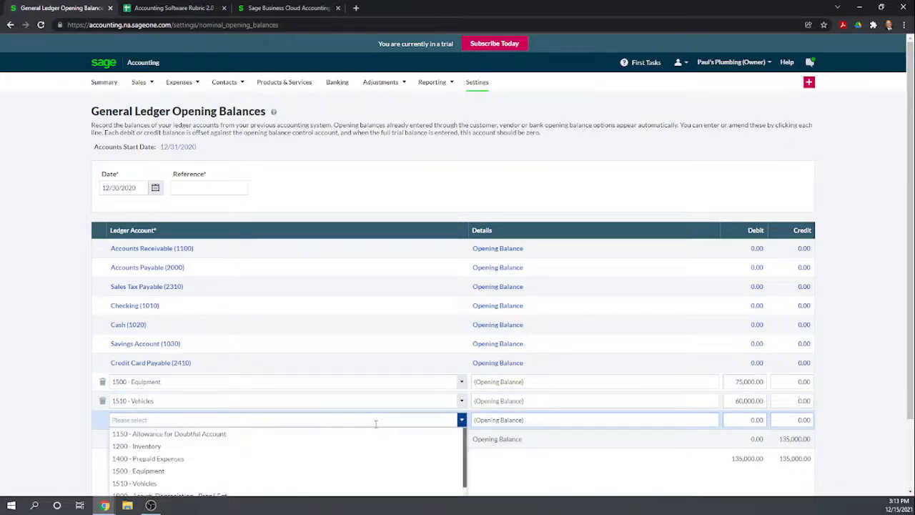
pyautogui.scroll(-2, 296, 446)
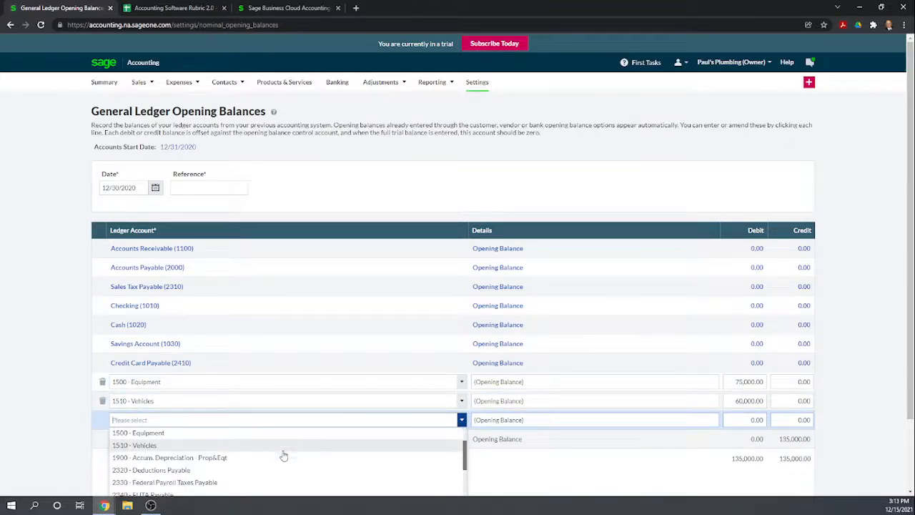
pyautogui.click(221, 459)
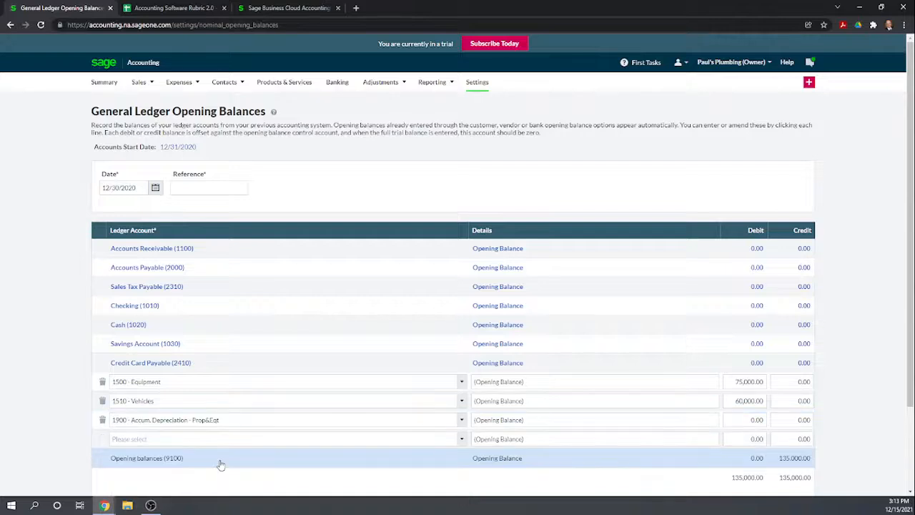
pyautogui.click(789, 420)
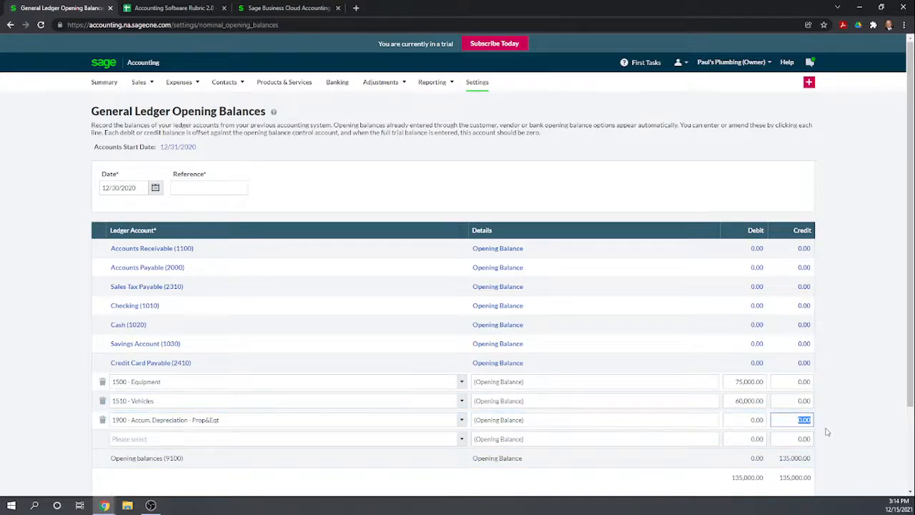
pyautogui.write('115000')
pyautogui.scroll(-1, 623, 378)
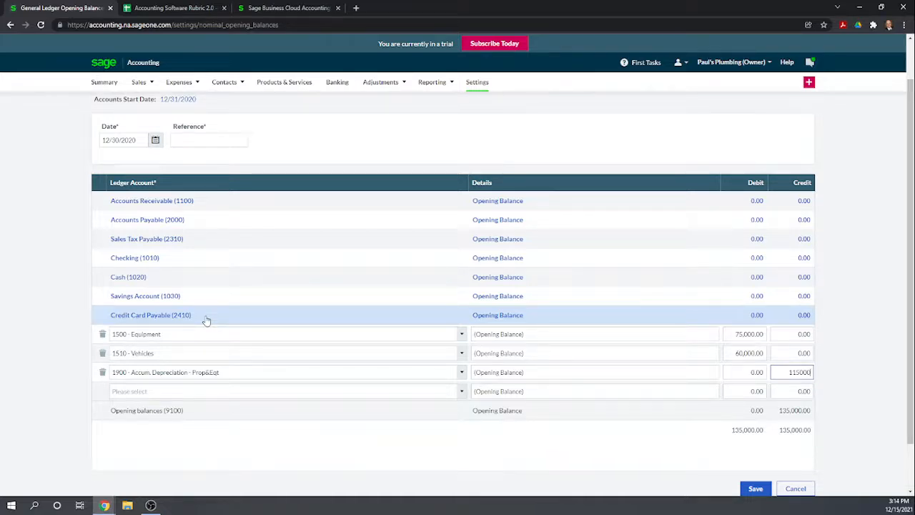
pyautogui.click(189, 388)
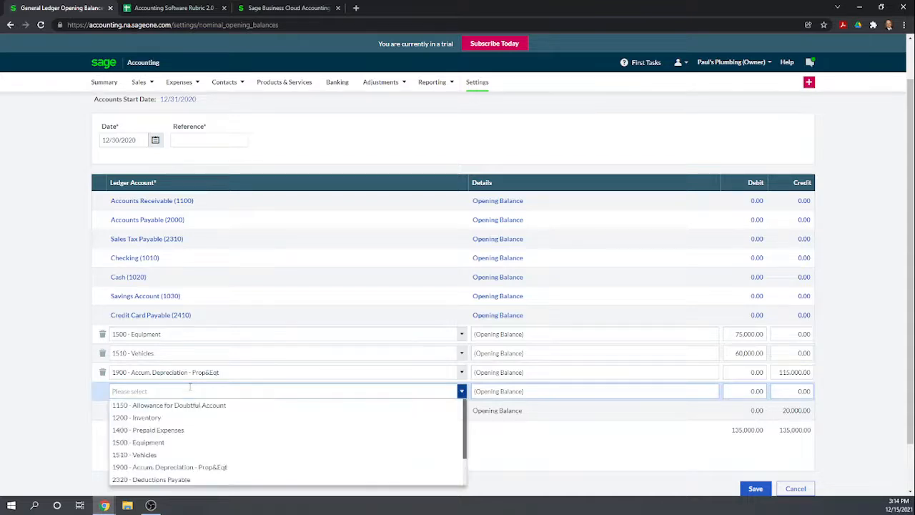
pyautogui.scroll(-4, 186, 458)
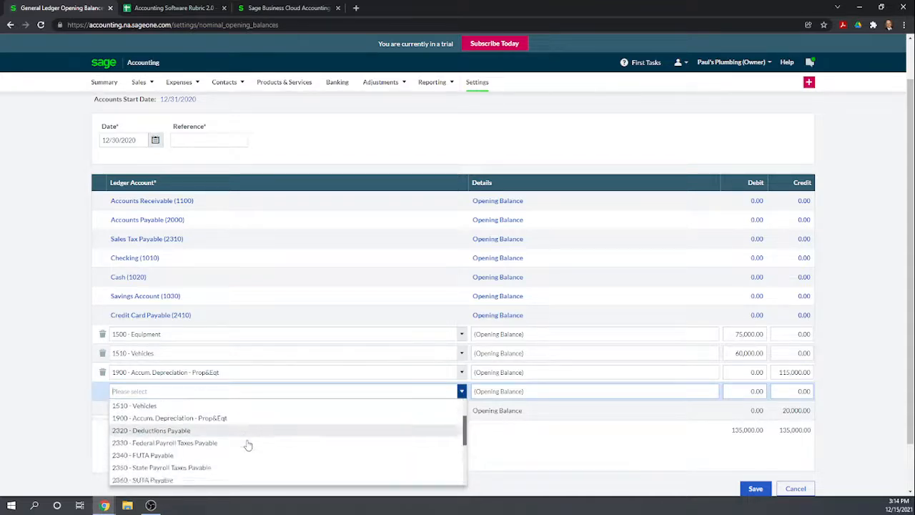
pyautogui.scroll(-4, 203, 463)
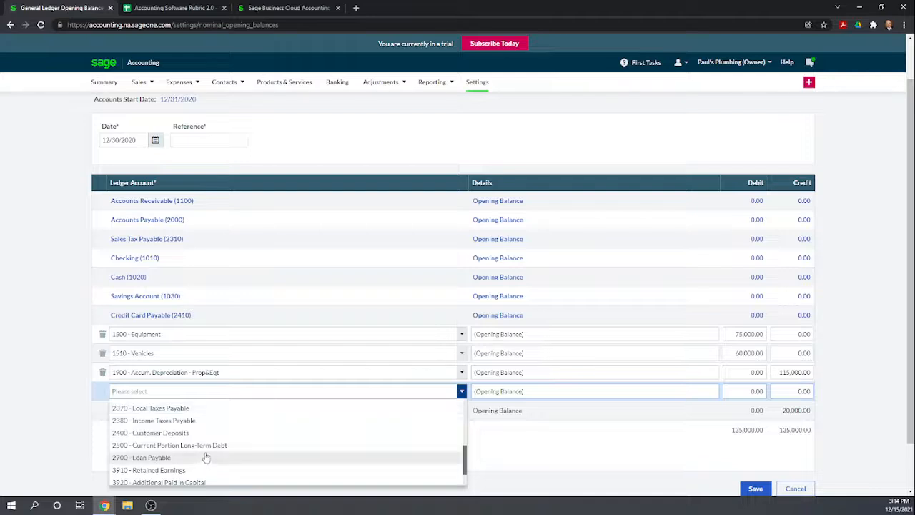
pyautogui.click(166, 486)
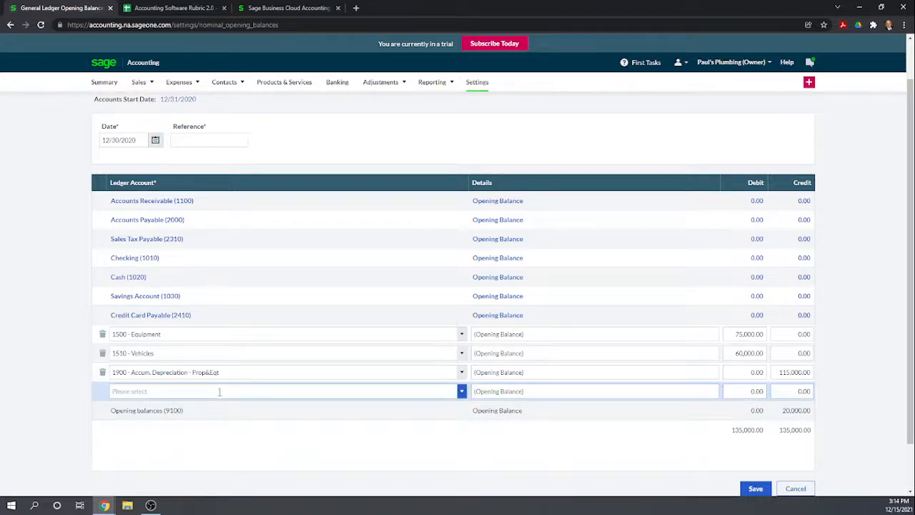
# - Add an opening balance line for 3940 - Common Stock with a credit of 1,000
pyautogui.scroll(-1, 220, 391)
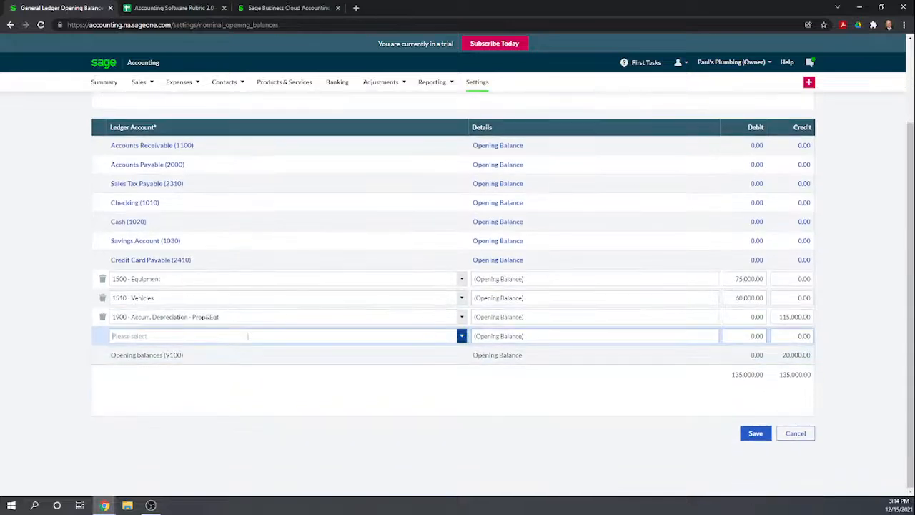
pyautogui.click(248, 336)
pyautogui.scroll(-5, 200, 398)
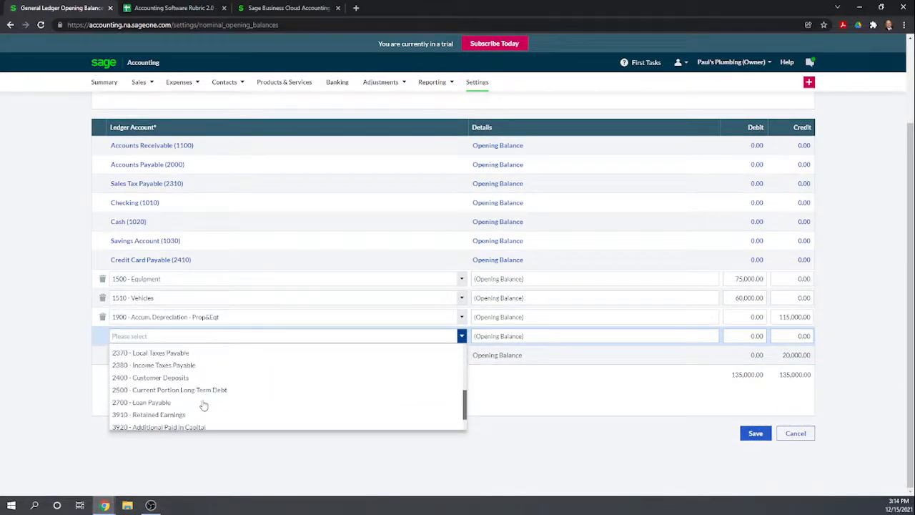
pyautogui.scroll(-2, 200, 405)
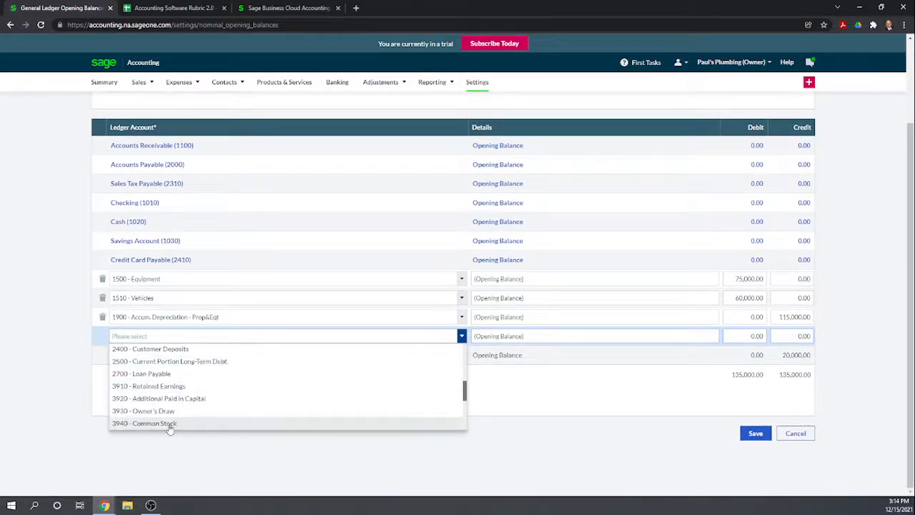
pyautogui.click(170, 423)
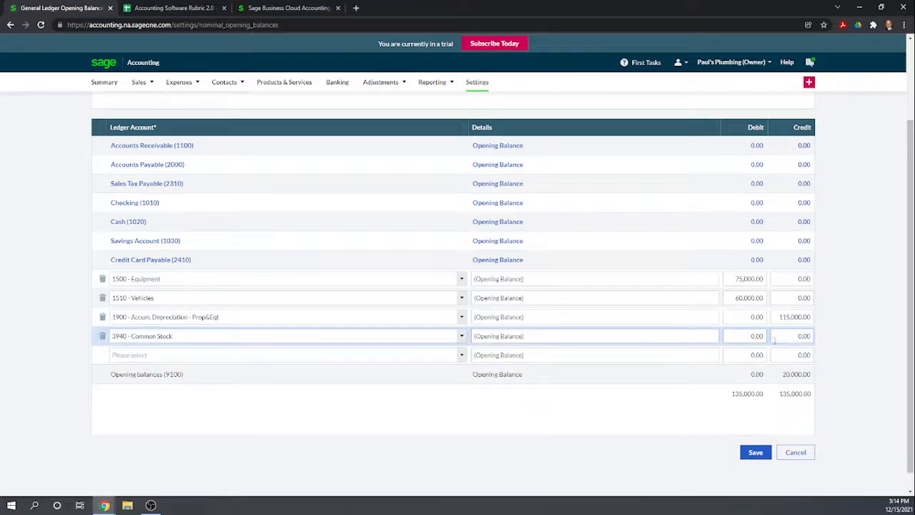
pyautogui.click(791, 333)
pyautogui.write('1,000')
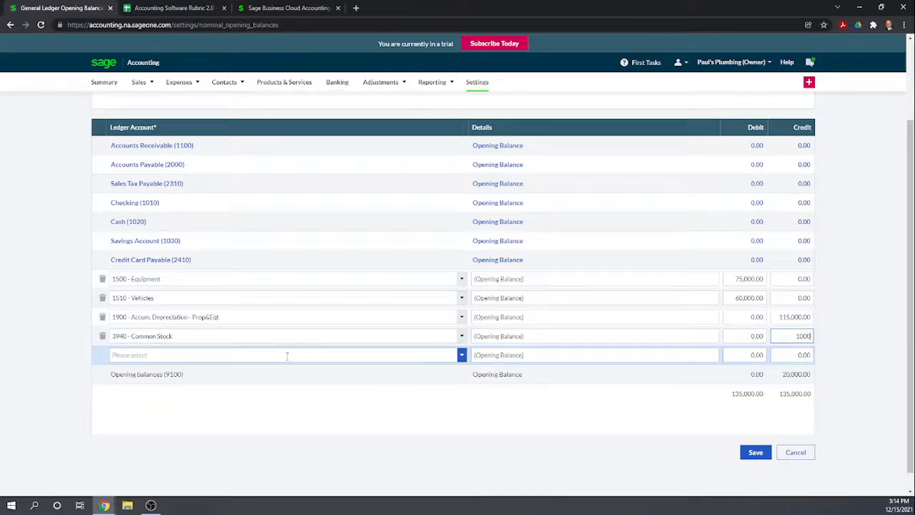
# - Add an opening balance line for 3920 - Additional Paid in Capital with a credit of 20,000
pyautogui.click(287, 355)
pyautogui.scroll(-5, 249, 400)
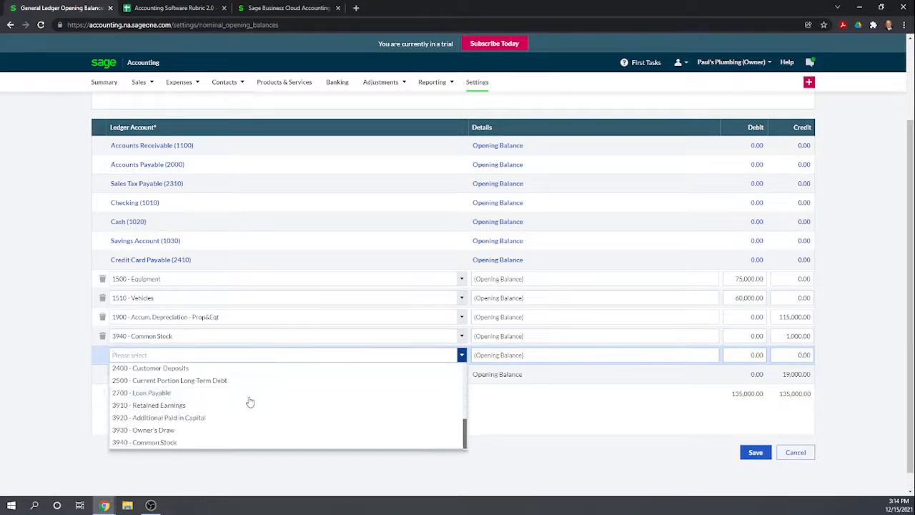
pyautogui.click(221, 418)
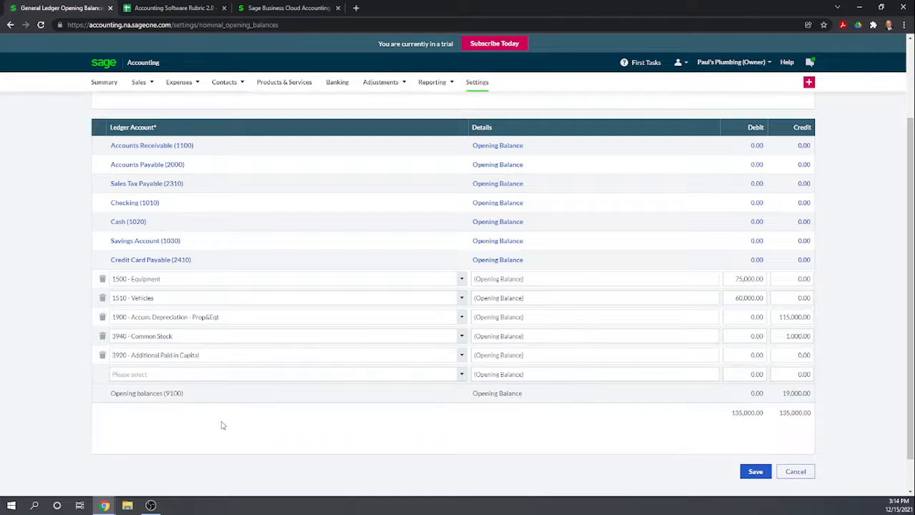
pyautogui.click(779, 356)
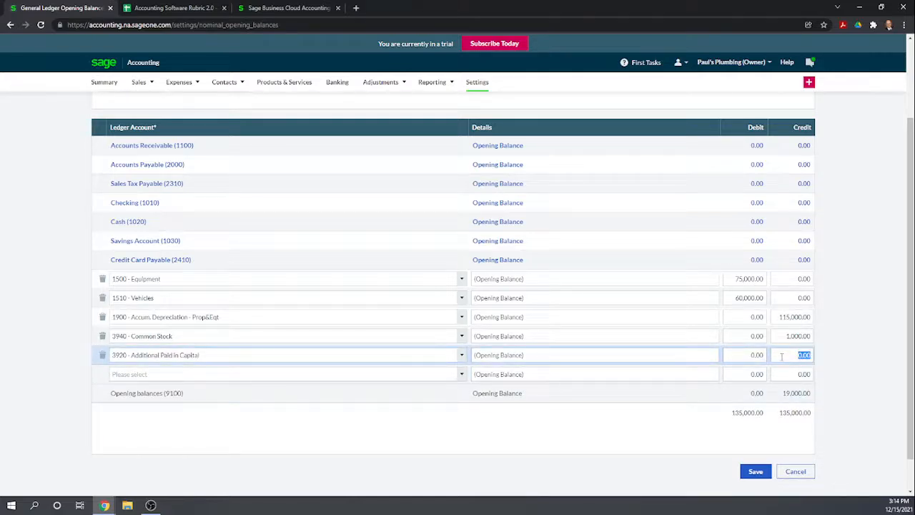
pyautogui.write('2')
pyautogui.write('0,000')
pyautogui.click(645, 419)
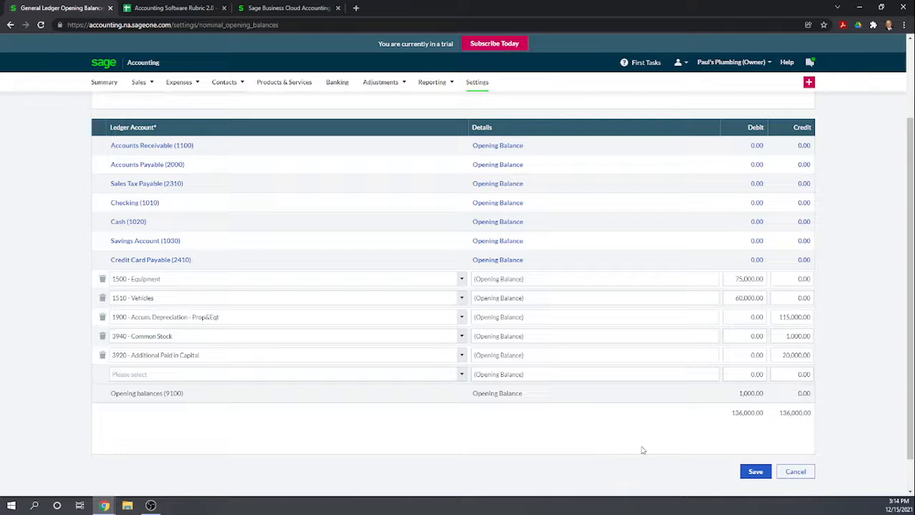
# - Add an opening balance line for 3910 - Retained Earnings with a credit of 154,000
pyautogui.click(353, 375)
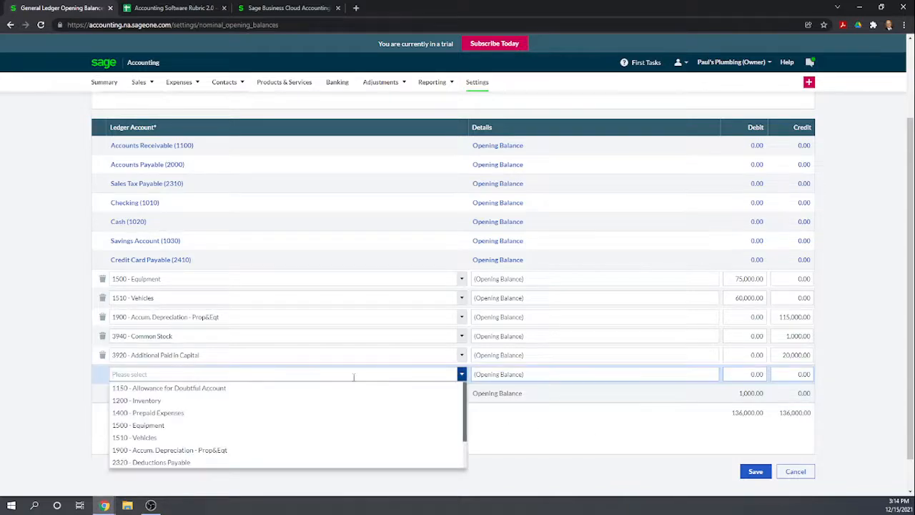
pyautogui.scroll(-5, 343, 415)
pyautogui.scroll(-3, 345, 417)
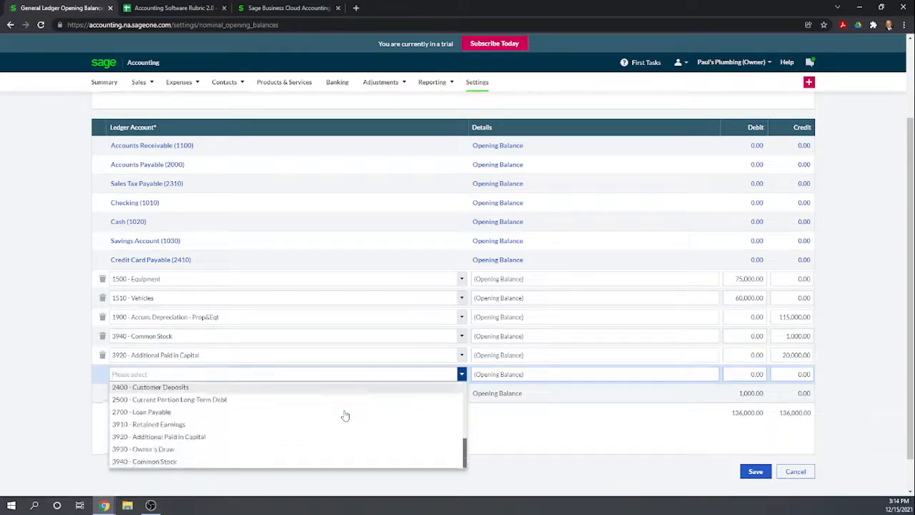
pyautogui.scroll(2, 308, 416)
pyautogui.click(225, 427)
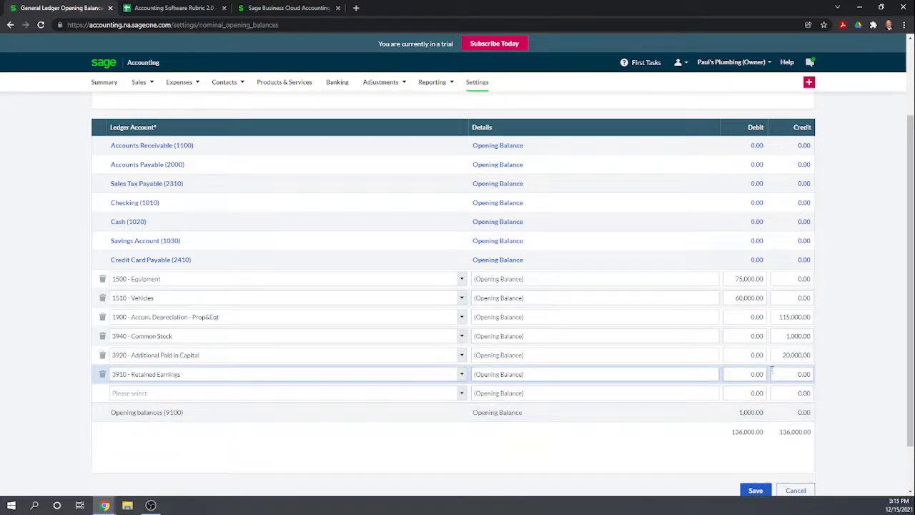
pyautogui.click(801, 373)
pyautogui.write('15400')
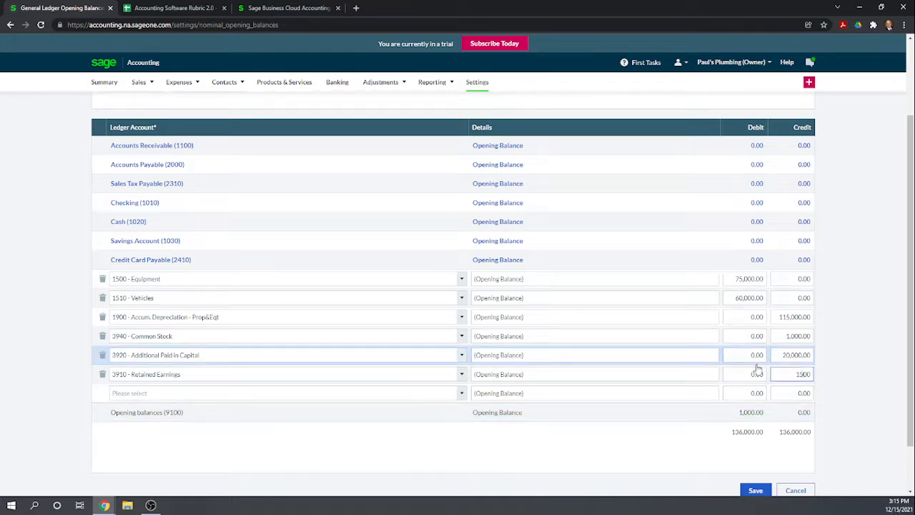
pyautogui.write('0')
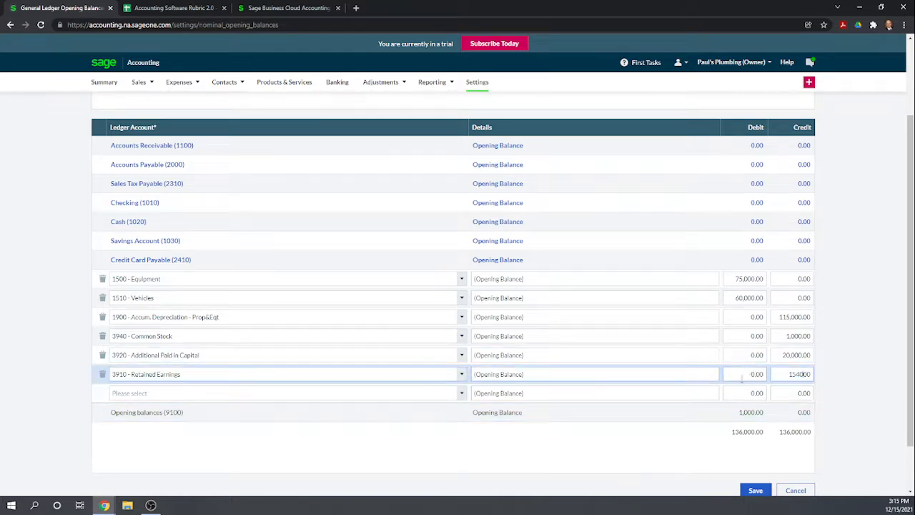
pyautogui.click(696, 458)
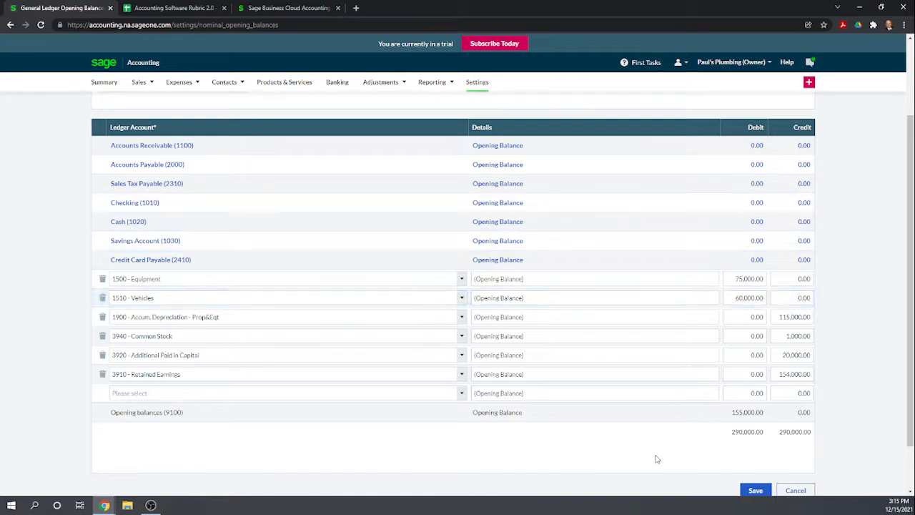
# - Look over the entered opening balance lines and try to save them
pyautogui.scroll(-1, 657, 459)
pyautogui.scroll(1, 657, 458)
pyautogui.scroll(-1, 693, 457)
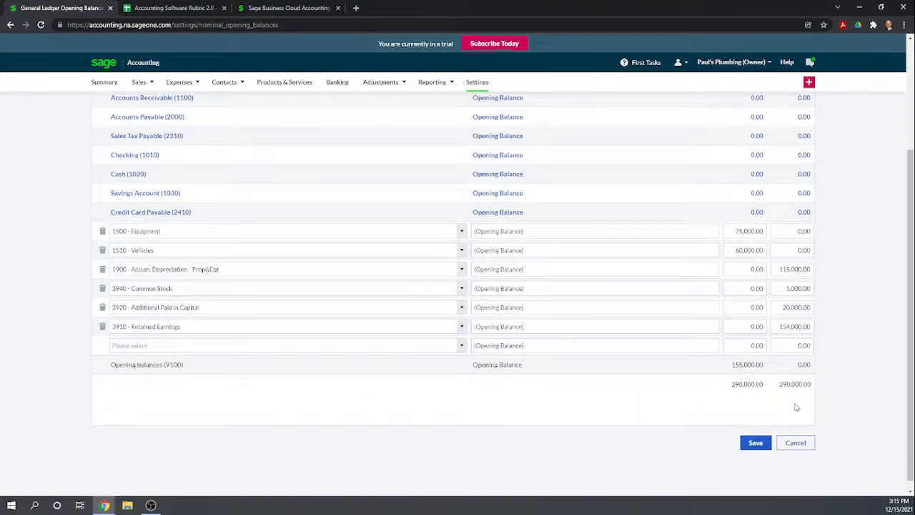
pyautogui.click(757, 439)
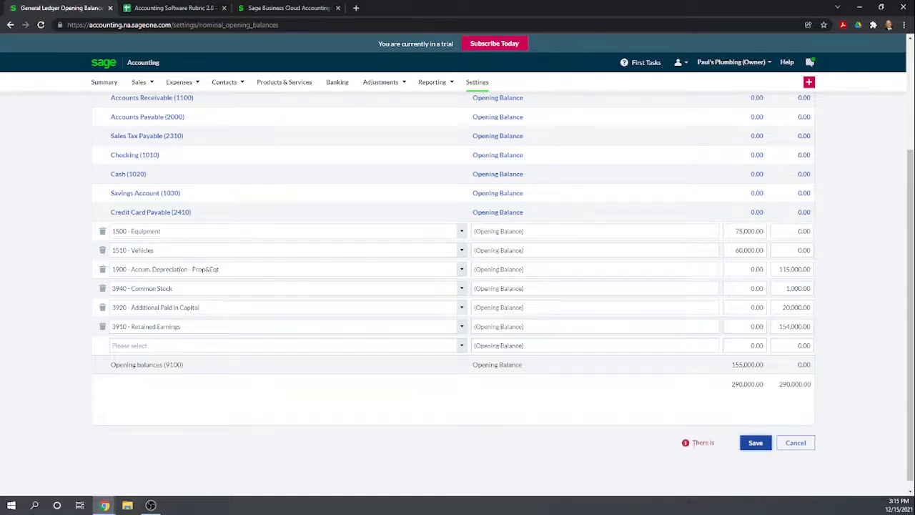
# - Enter Opening as the reference for the general ledger opening balances and try to save them
pyautogui.scroll(2, 686, 431)
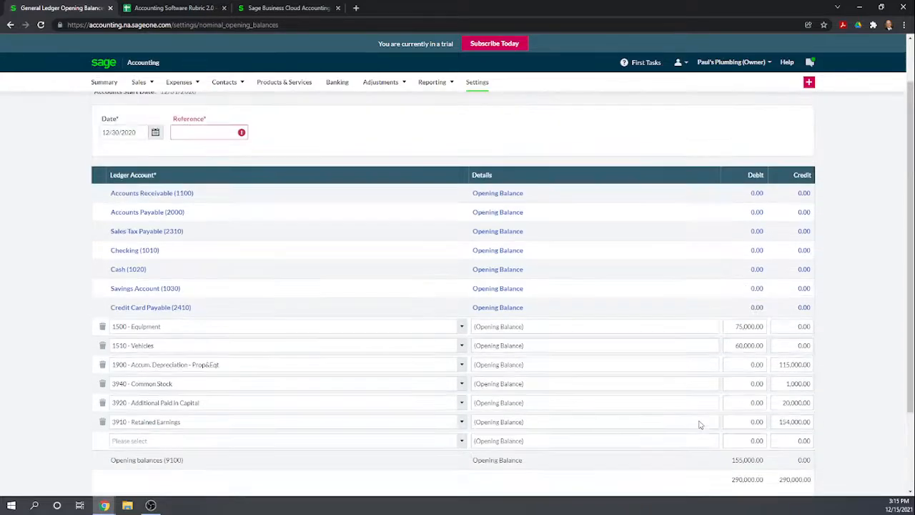
pyautogui.click(212, 131)
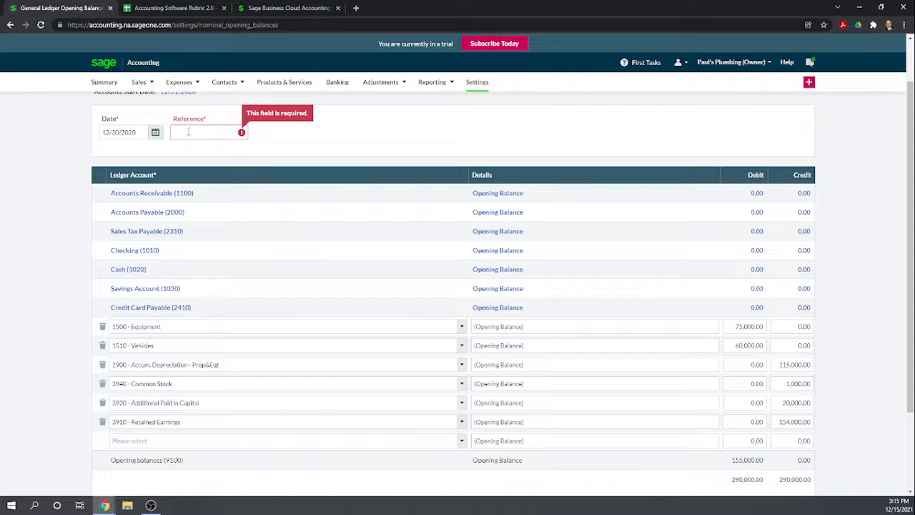
pyautogui.click(190, 131)
pyautogui.write('Opening')
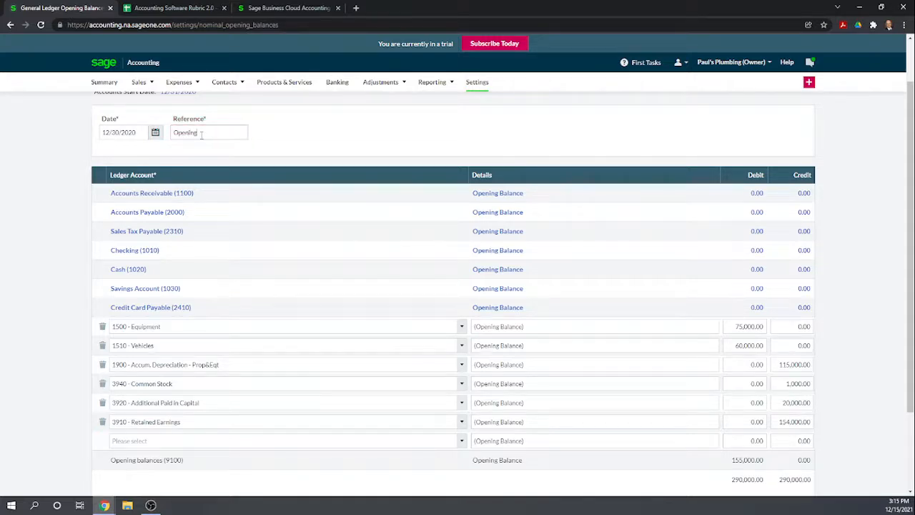
pyautogui.click(299, 132)
pyautogui.scroll(-3, 443, 178)
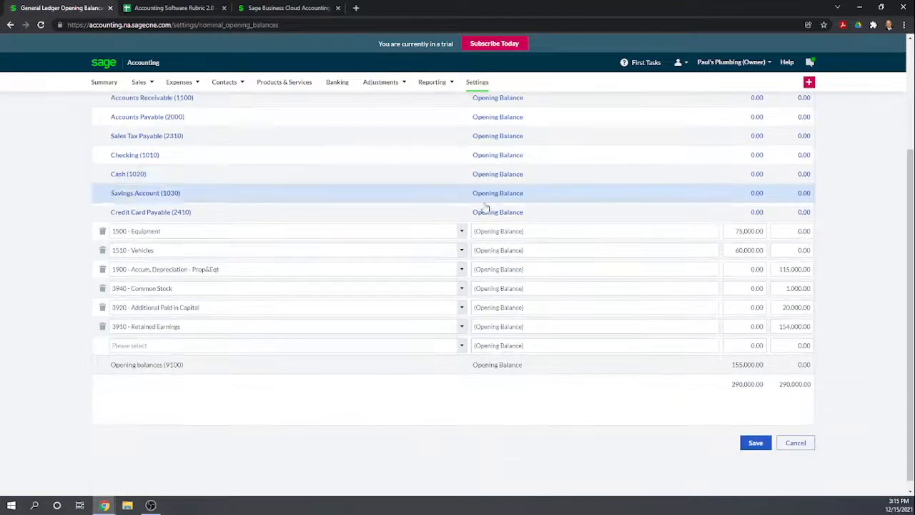
pyautogui.click(751, 434)
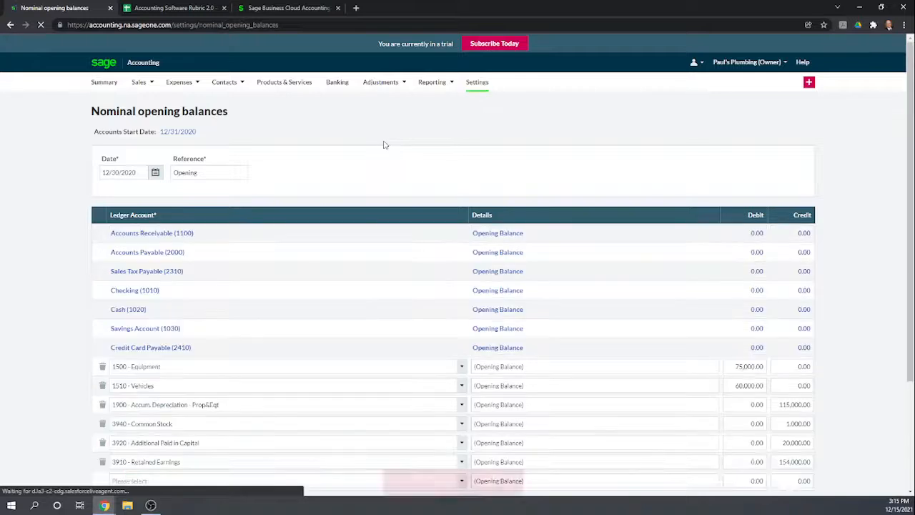
# - Consult the help article on changing the year-end lock down date, and close it again
pyautogui.scroll(-1, 429, 165)
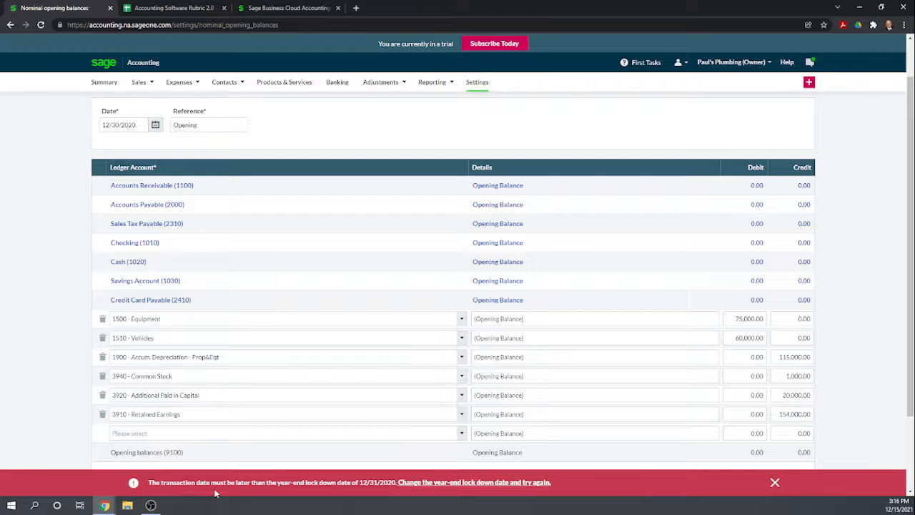
pyautogui.click(473, 483)
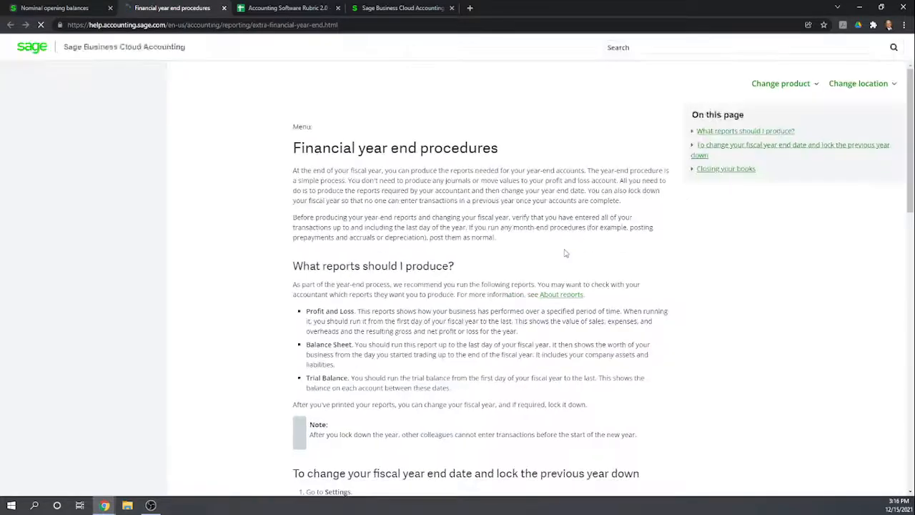
pyautogui.click(223, 7)
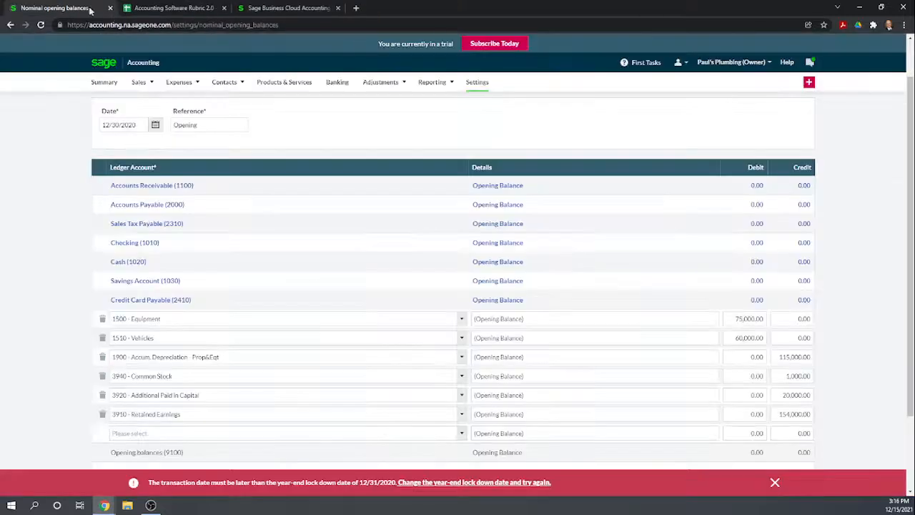
# - Look through the Record and Transactions Settings for a year-end lock down date option
pyautogui.scroll(1, 578, 215)
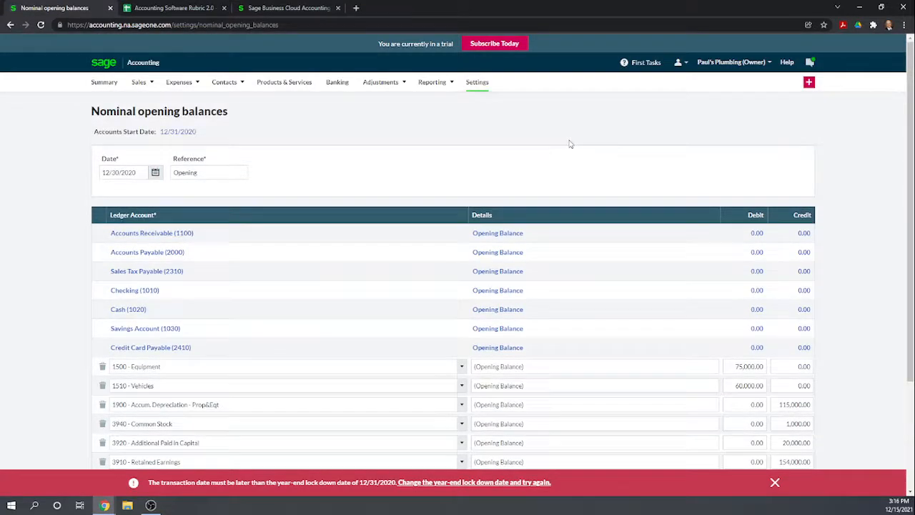
pyautogui.click(479, 83)
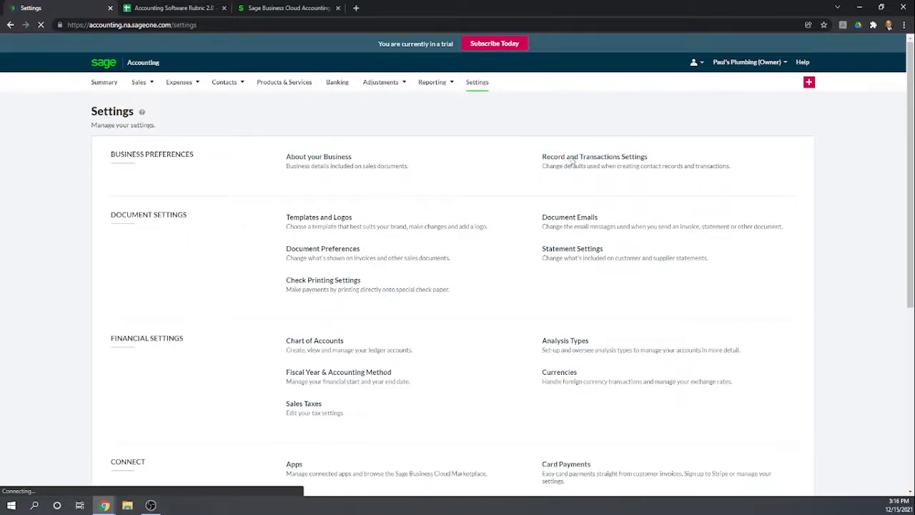
pyautogui.click(616, 161)
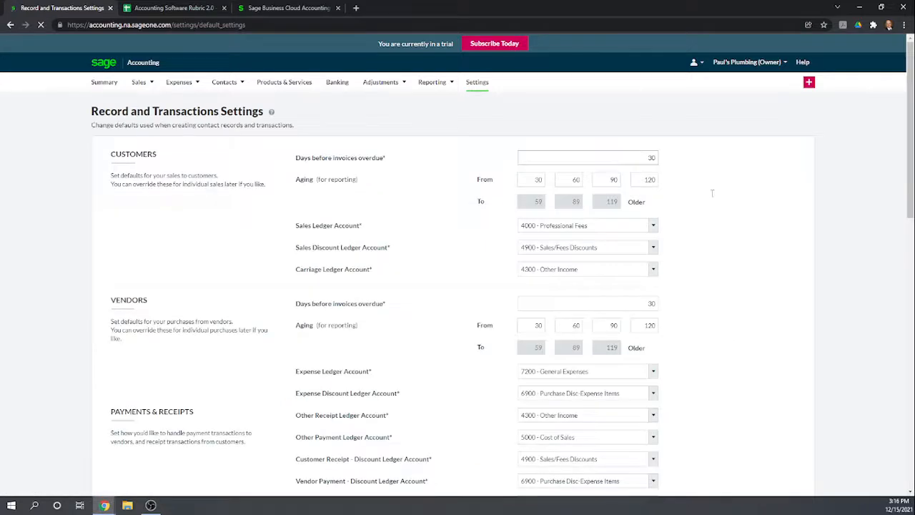
pyautogui.scroll(-5, 724, 204)
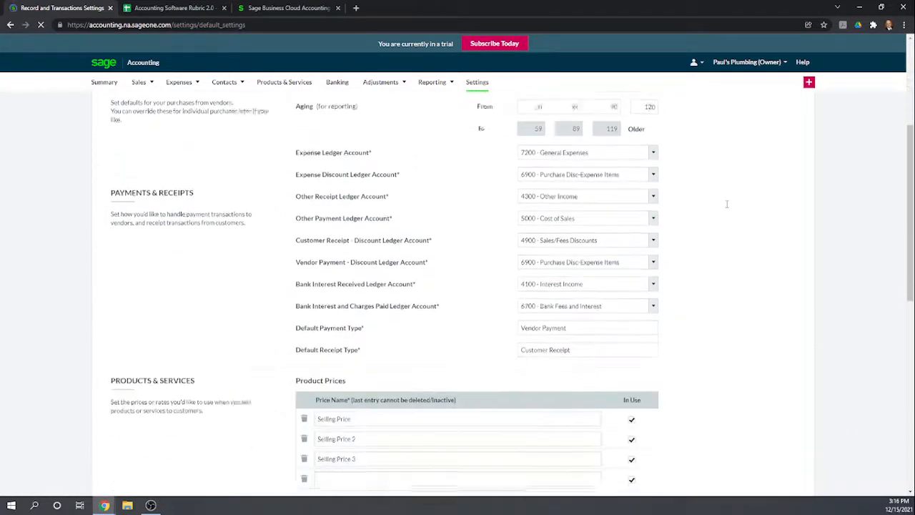
pyautogui.scroll(-4, 727, 207)
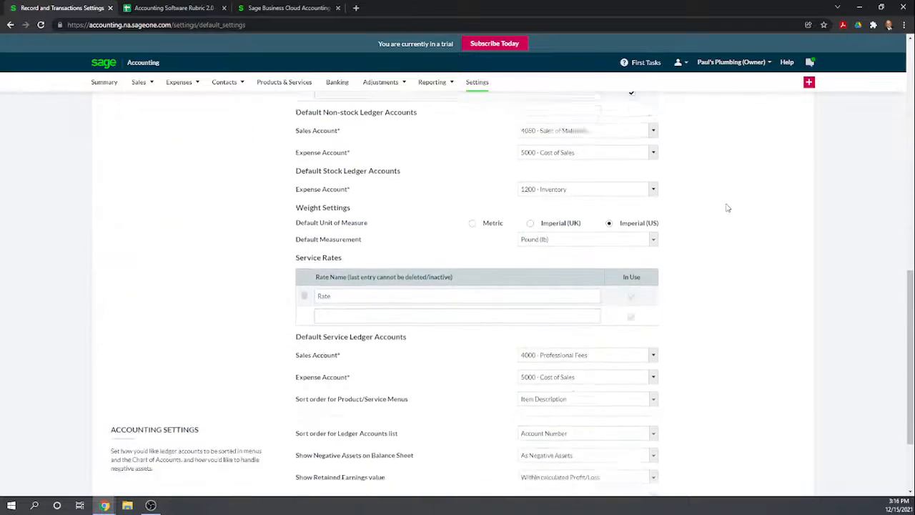
pyautogui.scroll(2, 727, 207)
pyautogui.scroll(-1, 726, 207)
pyautogui.scroll(10, 727, 207)
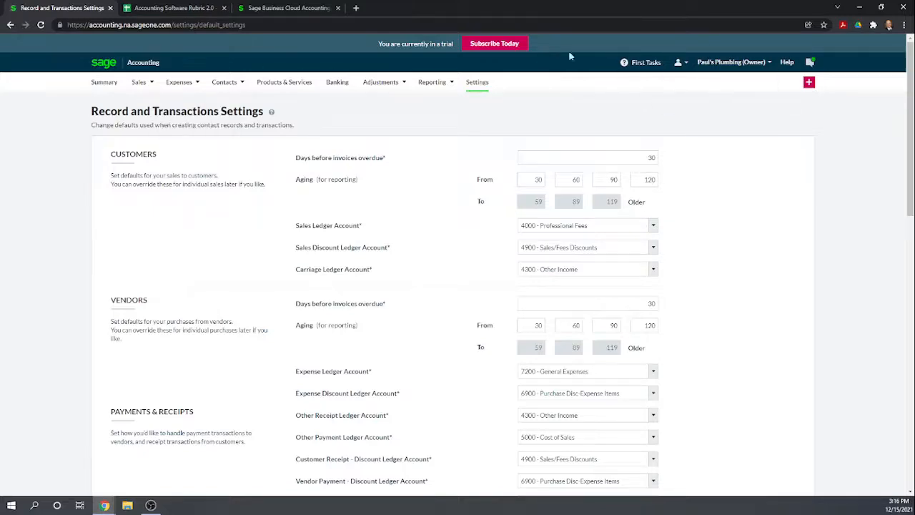
# - Clear the Year End Lockdown date in the Fiscal Year & Accounting Method settings
pyautogui.click(476, 82)
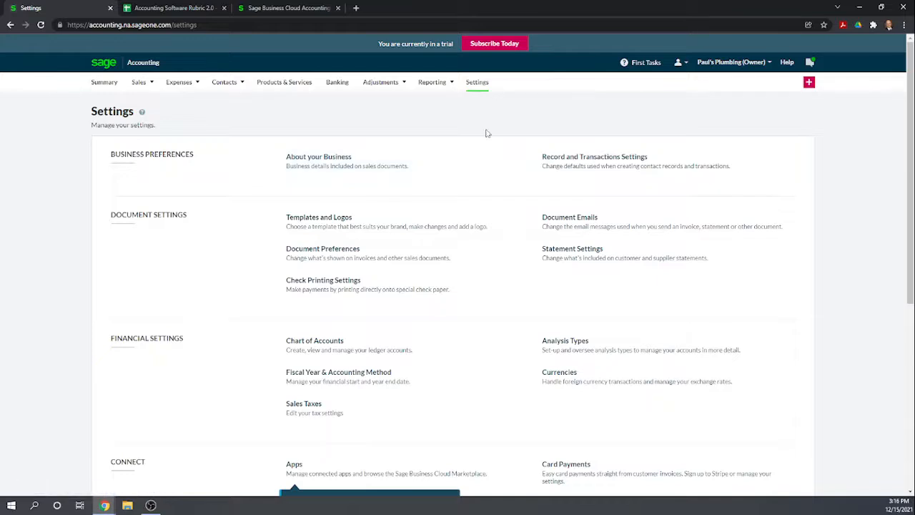
pyautogui.scroll(-2, 487, 133)
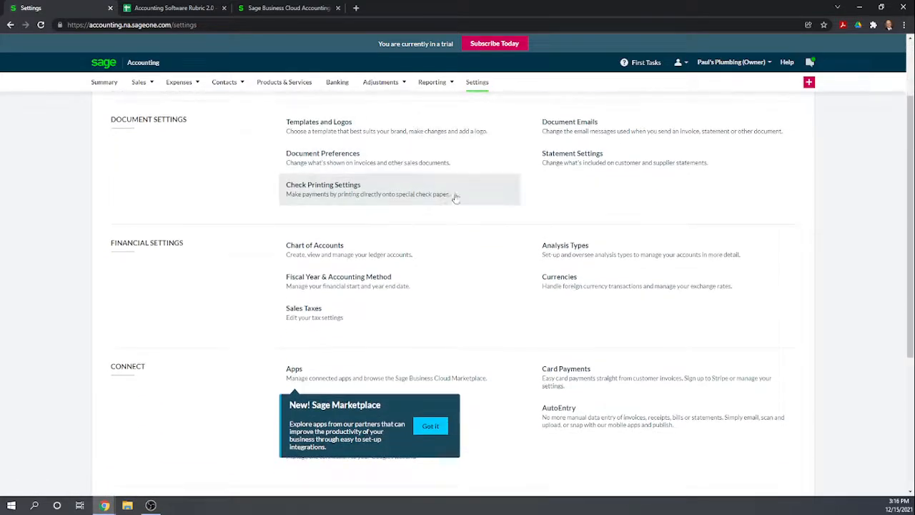
pyautogui.click(350, 285)
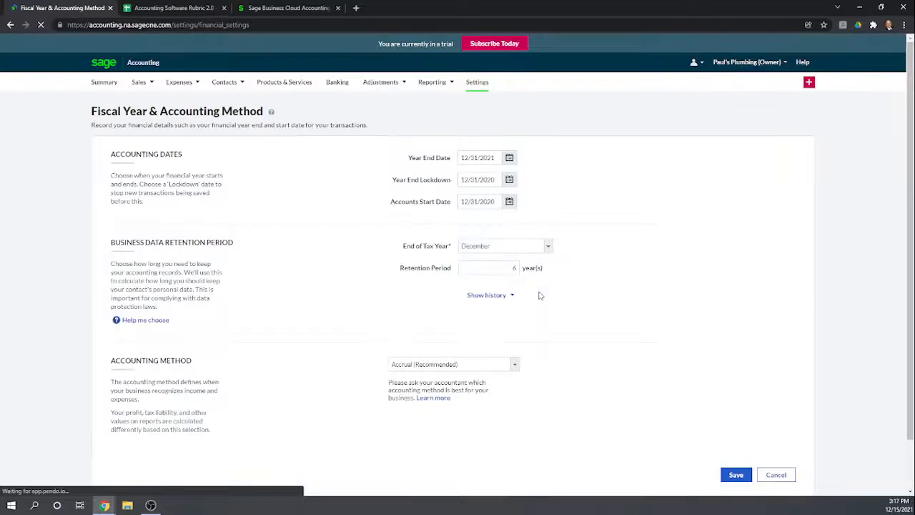
pyautogui.click(496, 179)
pyautogui.moveTo(495, 179); pyautogui.dragTo(458, 180)
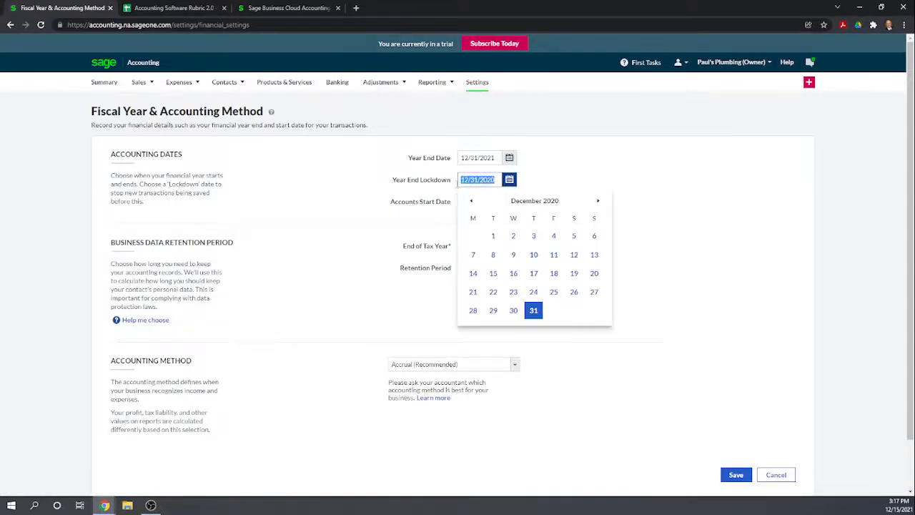
pyautogui.press('BackSpace')
pyautogui.click(598, 167)
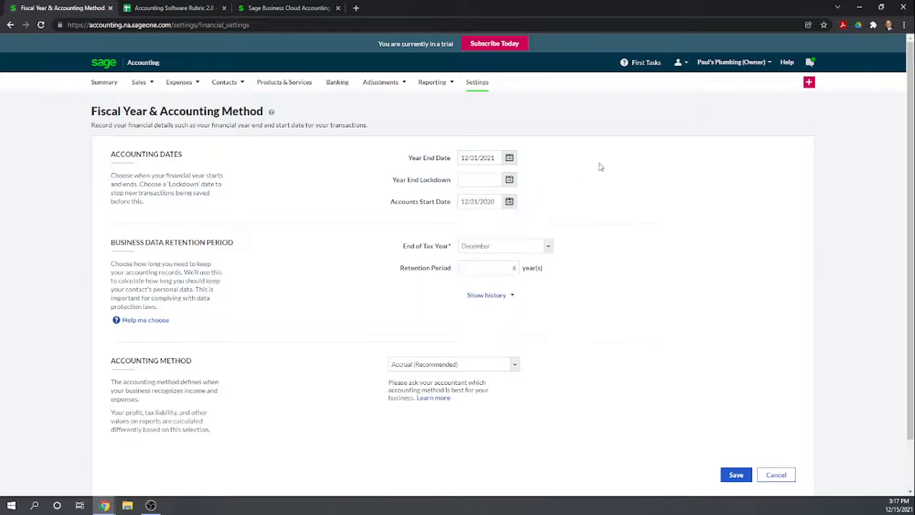
# - Set the Accounts Start Date to 01/01/2021 and save the fiscal year settings
pyautogui.click(496, 201)
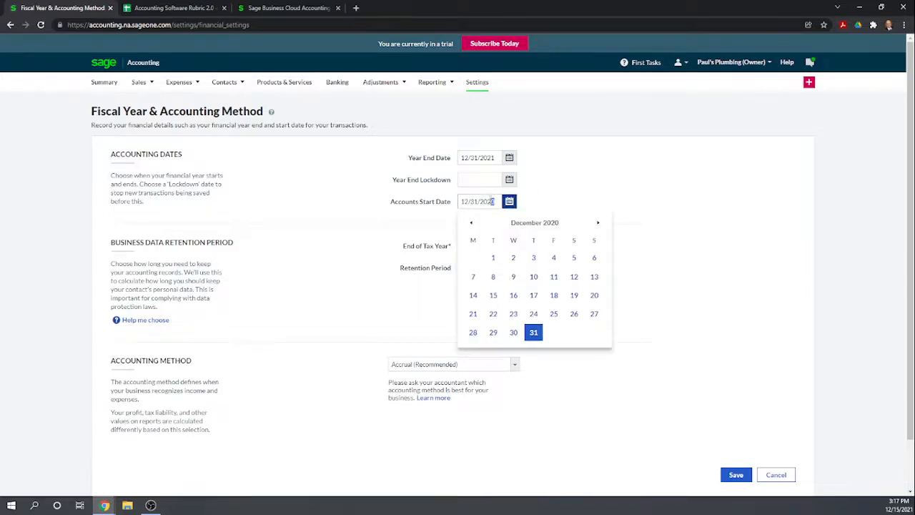
pyautogui.moveTo(496, 201); pyautogui.dragTo(458, 202)
pyautogui.write('01/01/2021')
pyautogui.click(594, 181)
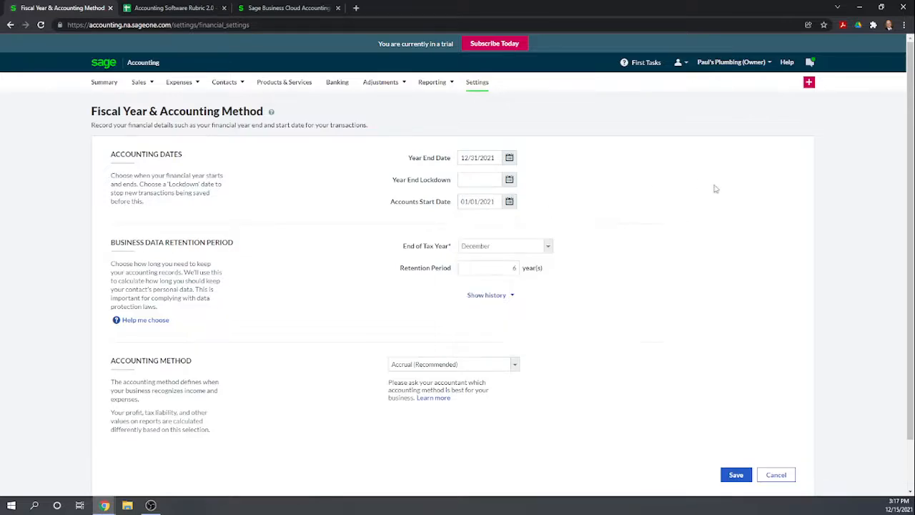
pyautogui.scroll(-1, 724, 251)
pyautogui.click(732, 428)
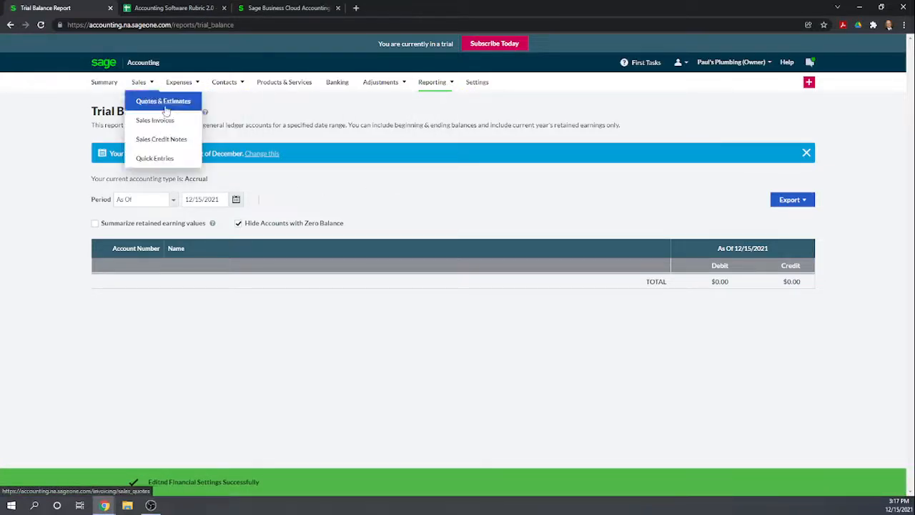
# - Reopen the General Ledger Opening Balances settings and check the start date, entry date and account lines
pyautogui.click(476, 82)
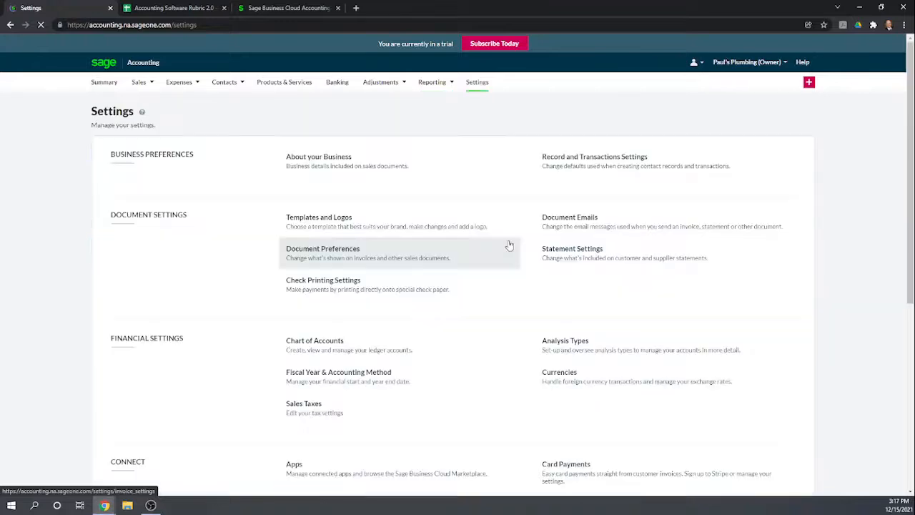
pyautogui.scroll(-1, 498, 214)
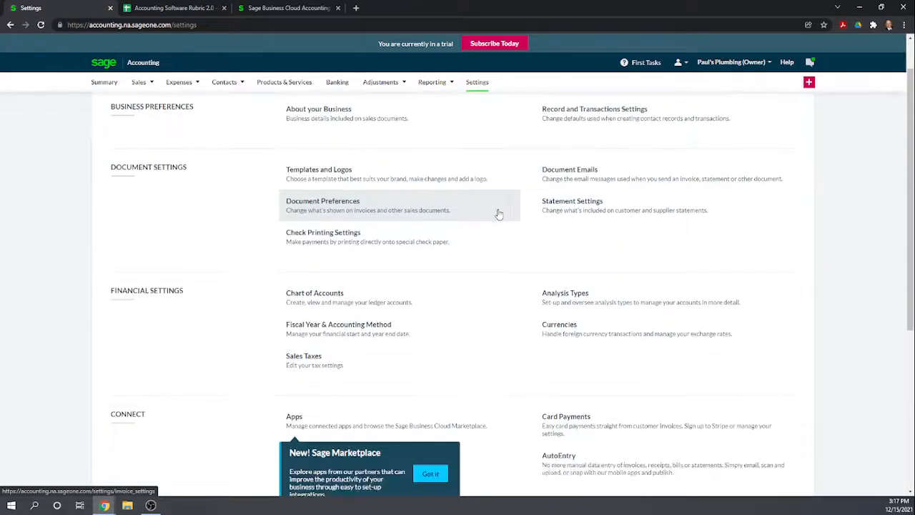
pyautogui.scroll(-1, 623, 231)
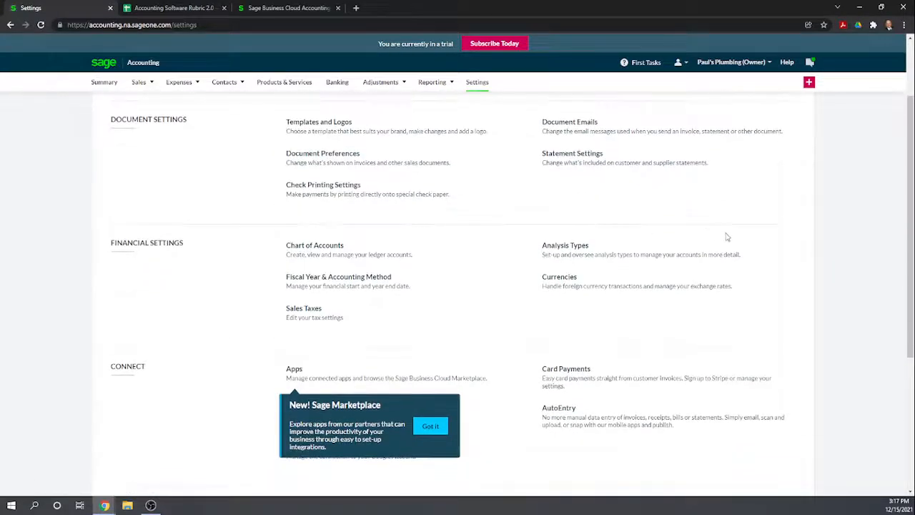
pyautogui.scroll(-1, 711, 264)
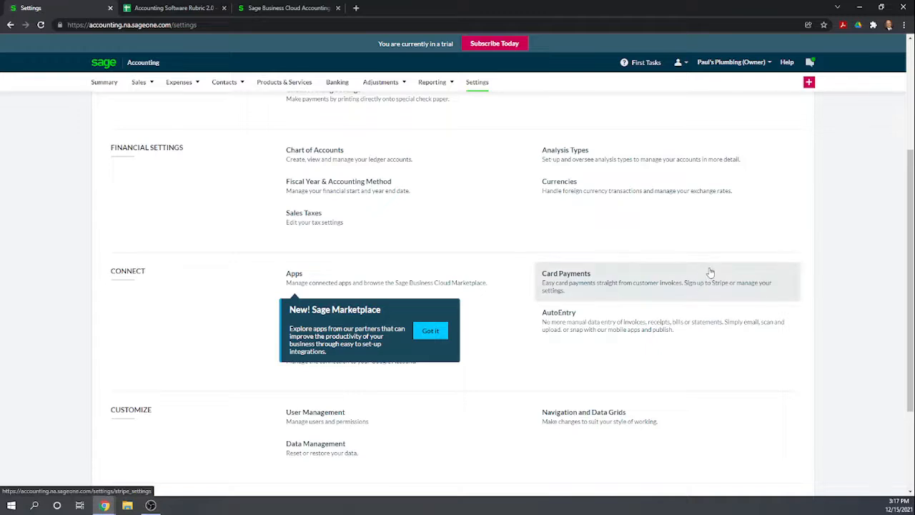
pyautogui.scroll(-1, 712, 271)
pyautogui.scroll(-1, 712, 271)
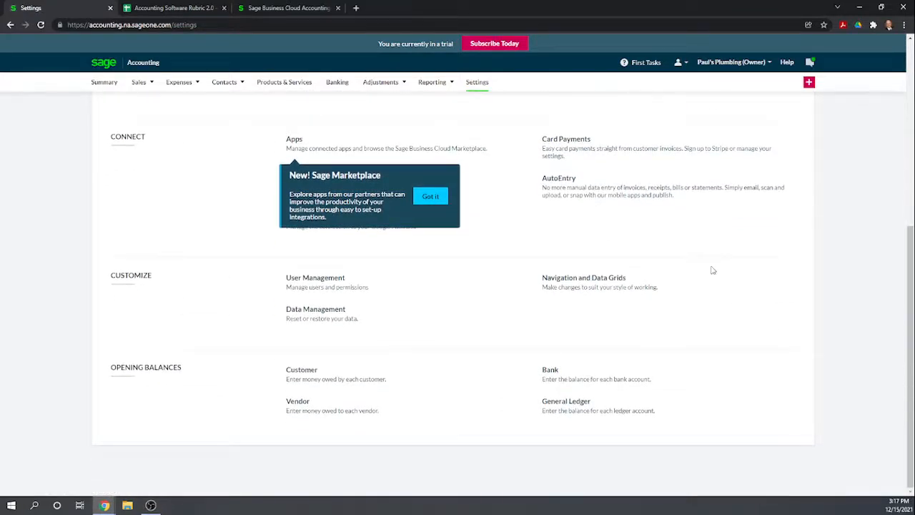
pyautogui.click(569, 402)
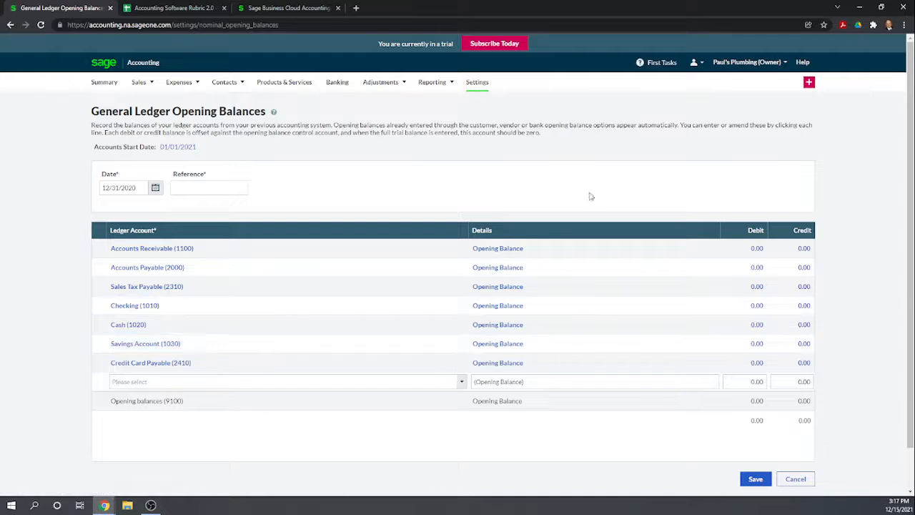
pyautogui.scroll(-1, 592, 150)
pyautogui.scroll(1, 592, 153)
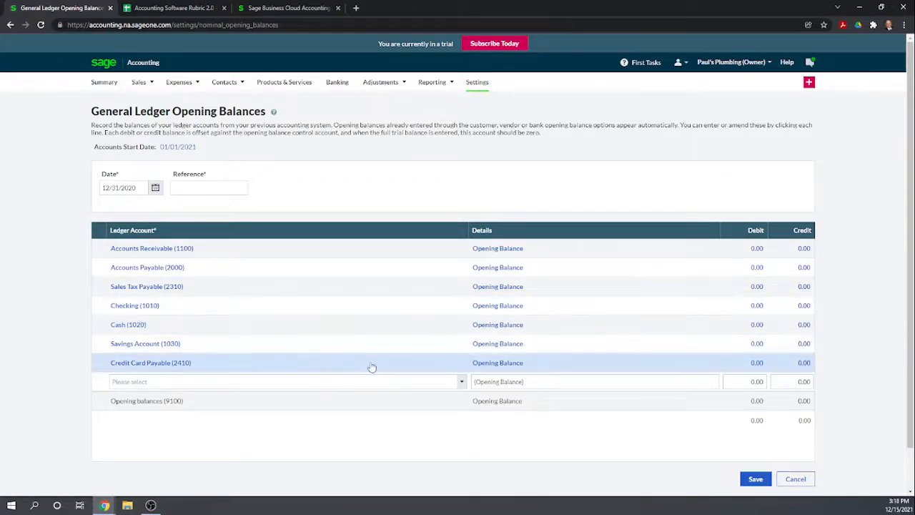
# - Add a line for 1010 - Checking dated 12/31/2020 in the Bank Account Opening Balances settings
pyautogui.click(10, 26)
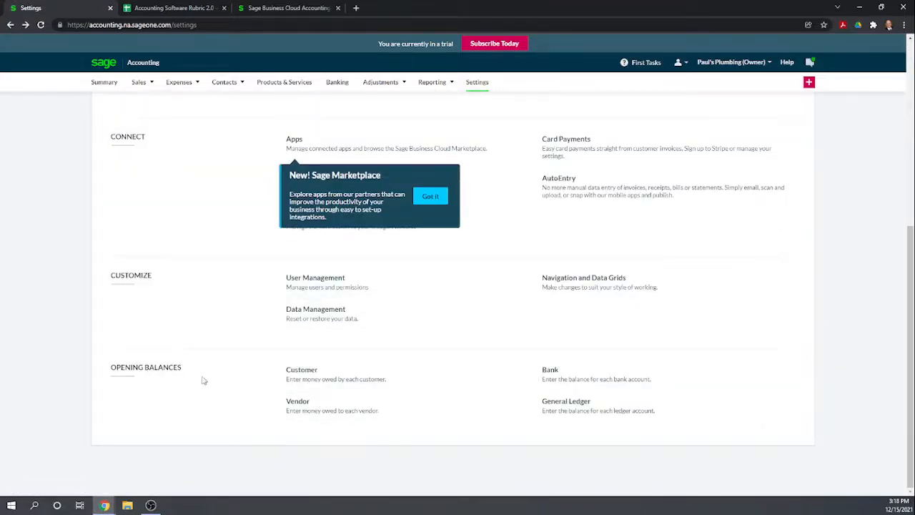
pyautogui.click(551, 374)
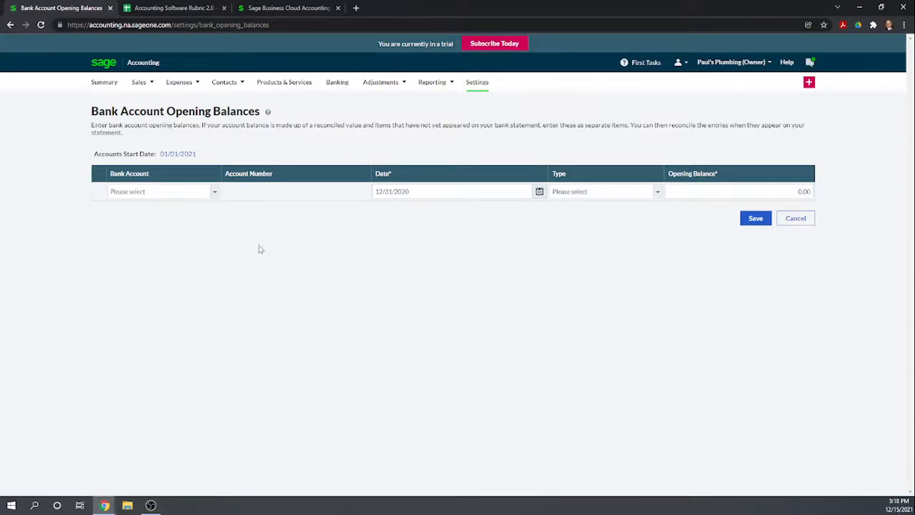
pyautogui.click(214, 191)
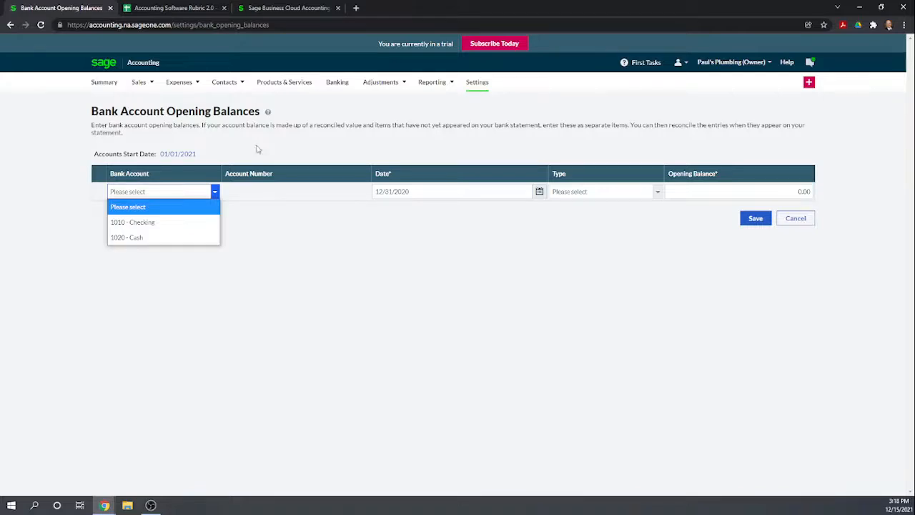
pyautogui.click(166, 222)
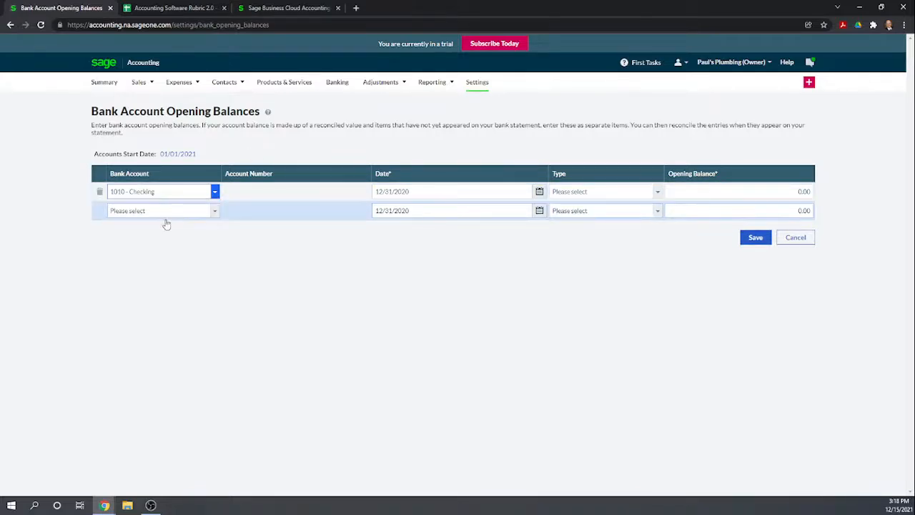
pyautogui.click(539, 190)
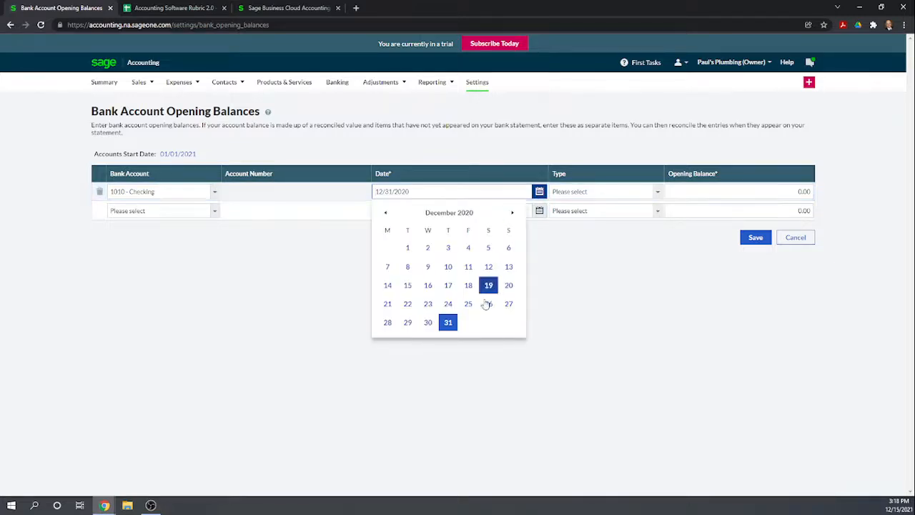
pyautogui.click(447, 322)
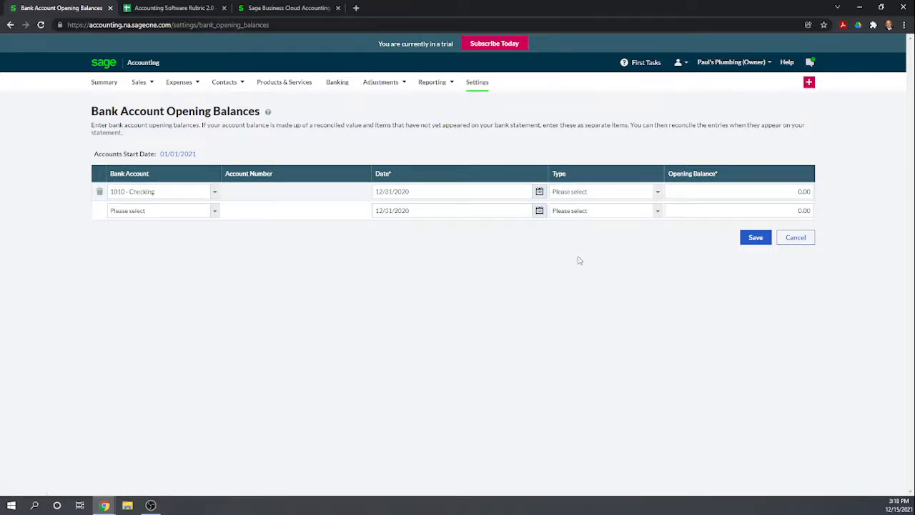
# - Set the Checking line's type to Receipt (debit) with an opening balance of 10,000 and save the bank opening balances
pyautogui.click(657, 192)
pyautogui.click(629, 222)
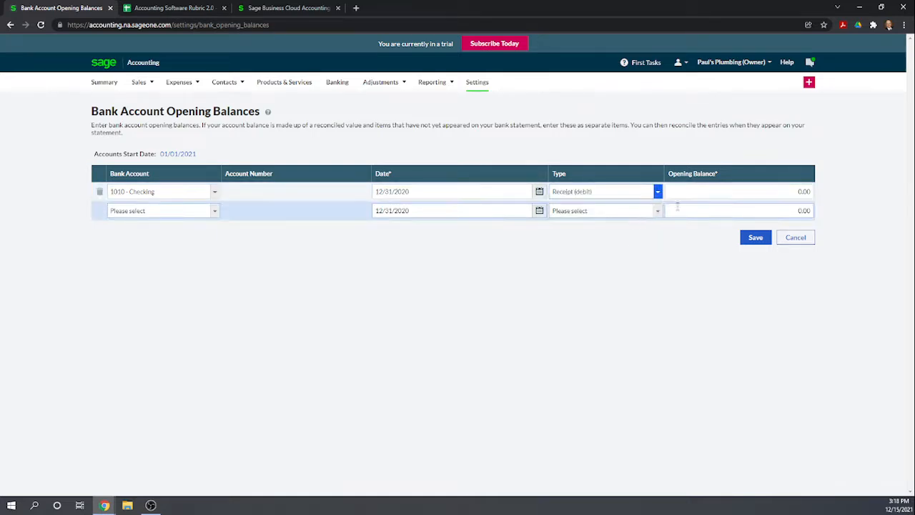
pyautogui.click(745, 191)
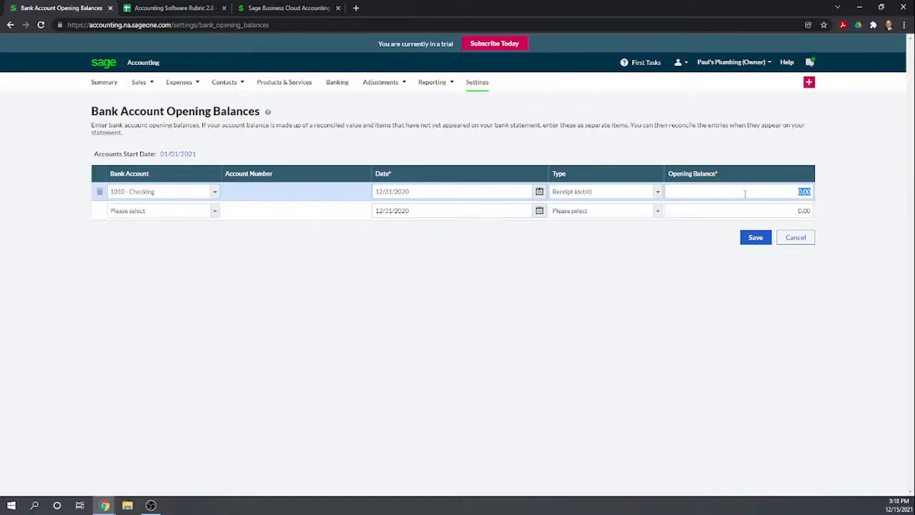
pyautogui.write('10,000')
pyautogui.click(722, 339)
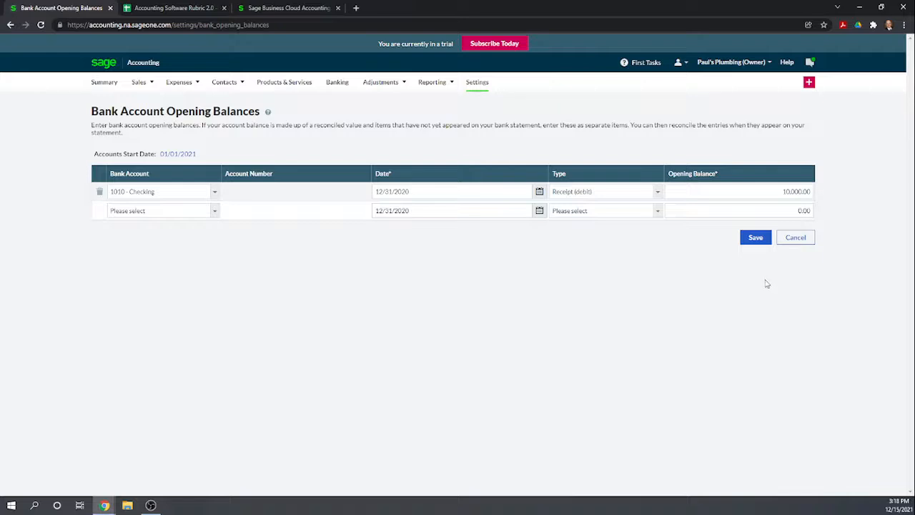
pyautogui.click(755, 238)
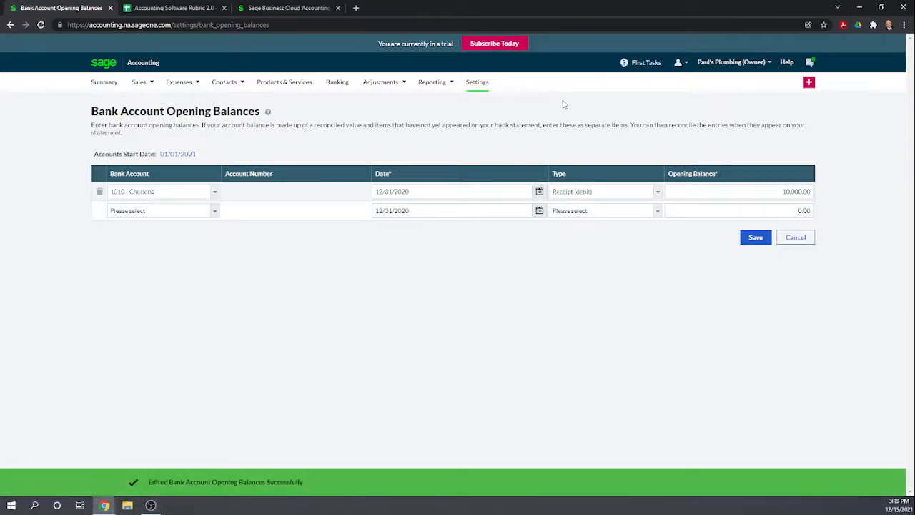
# - Reopen the General Ledger Opening Balances settings and check the Checking line and the opening balances offset
pyautogui.click(479, 83)
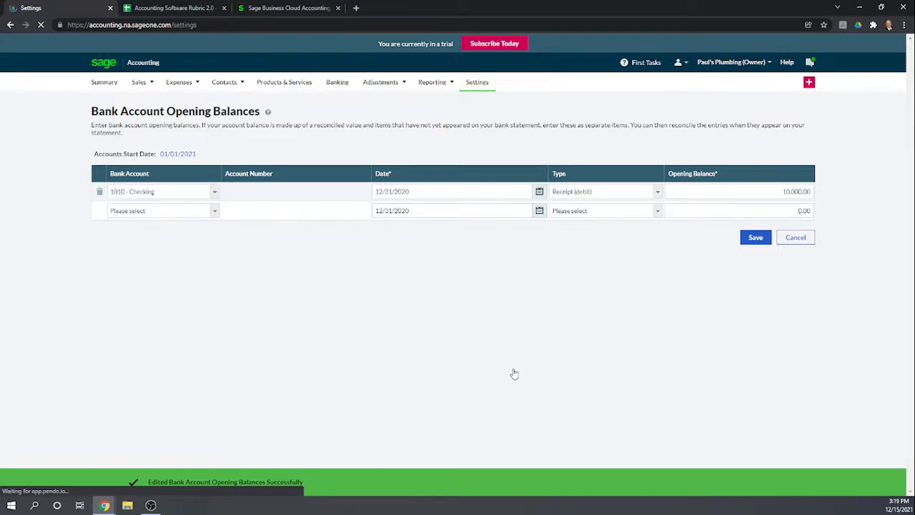
pyautogui.scroll(-3, 581, 302)
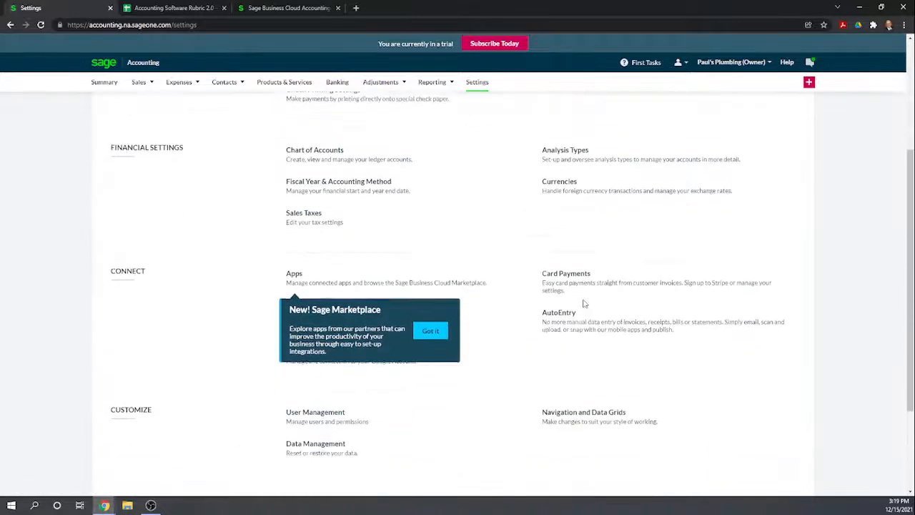
pyautogui.scroll(-2, 583, 307)
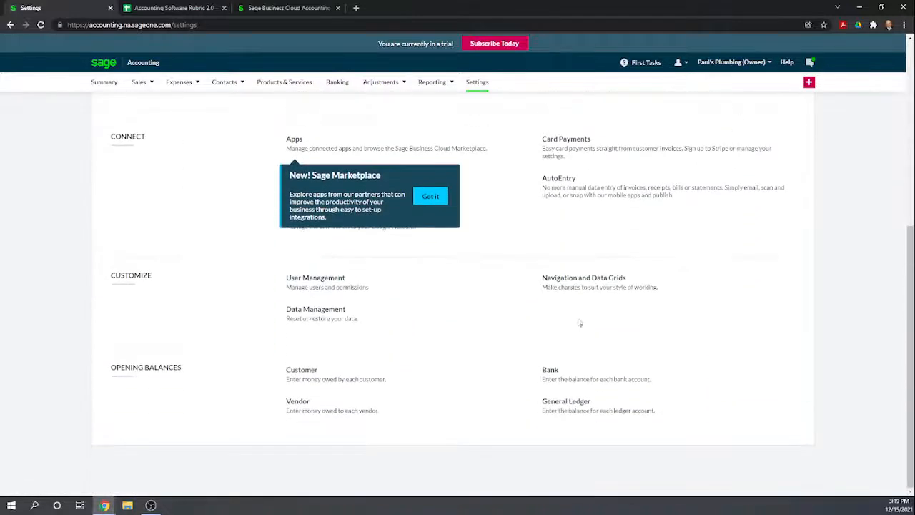
pyautogui.click(588, 410)
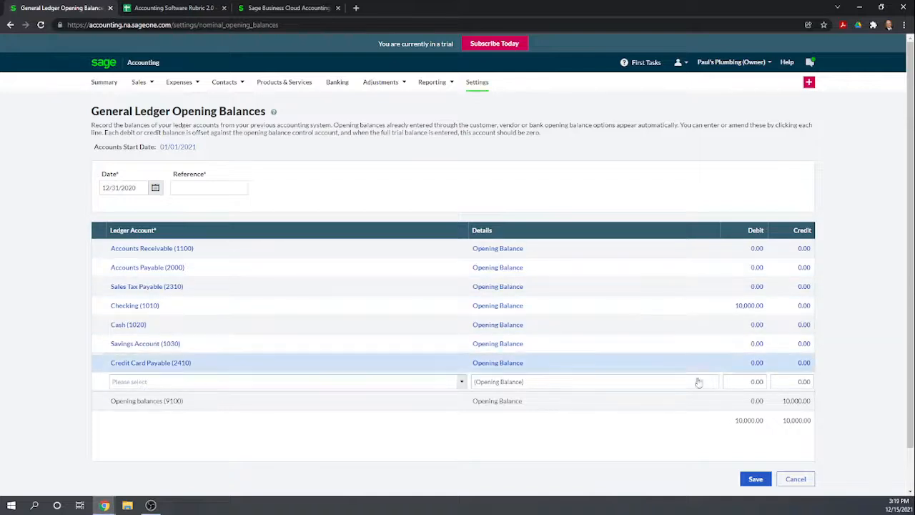
# - Add a 1020 - Cash bank opening balance of type Receipt (debit) for 1,000 and save it
pyautogui.click(752, 326)
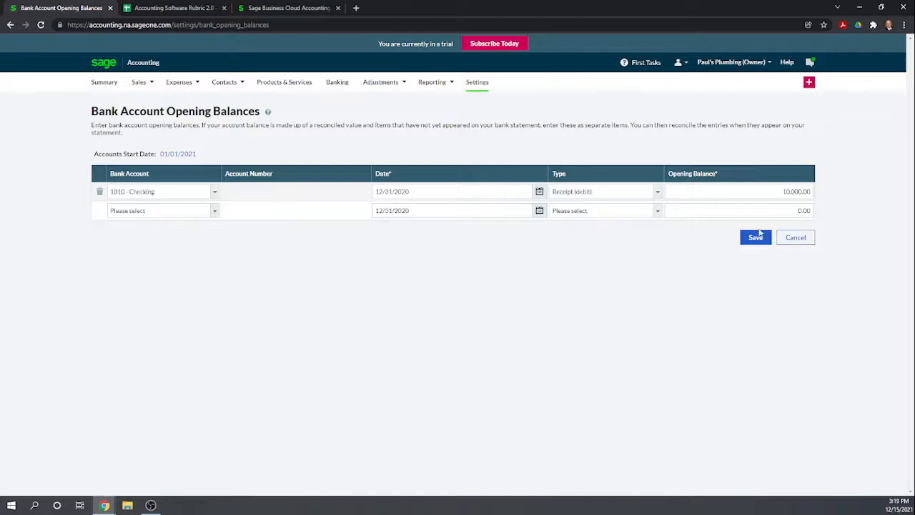
pyautogui.click(214, 211)
pyautogui.click(162, 256)
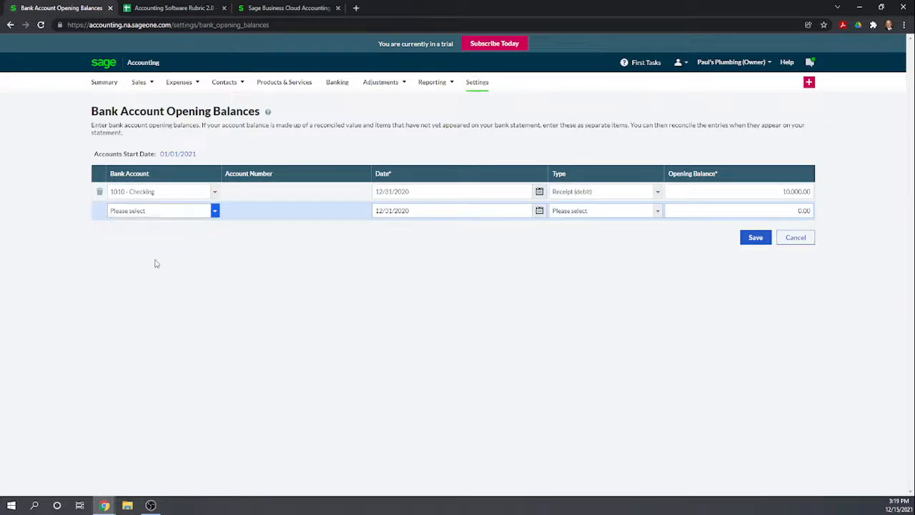
pyautogui.click(657, 211)
pyautogui.click(609, 242)
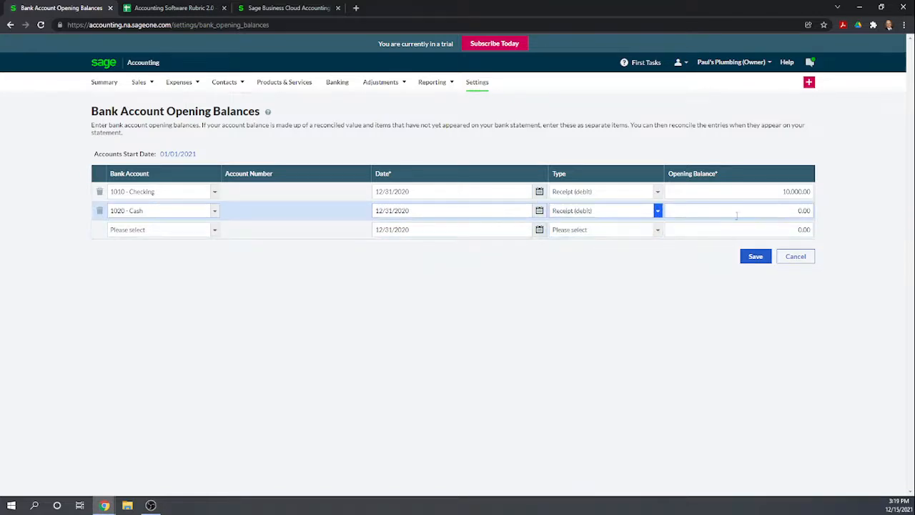
pyautogui.click(779, 213)
pyautogui.write('1,000')
pyautogui.click(763, 303)
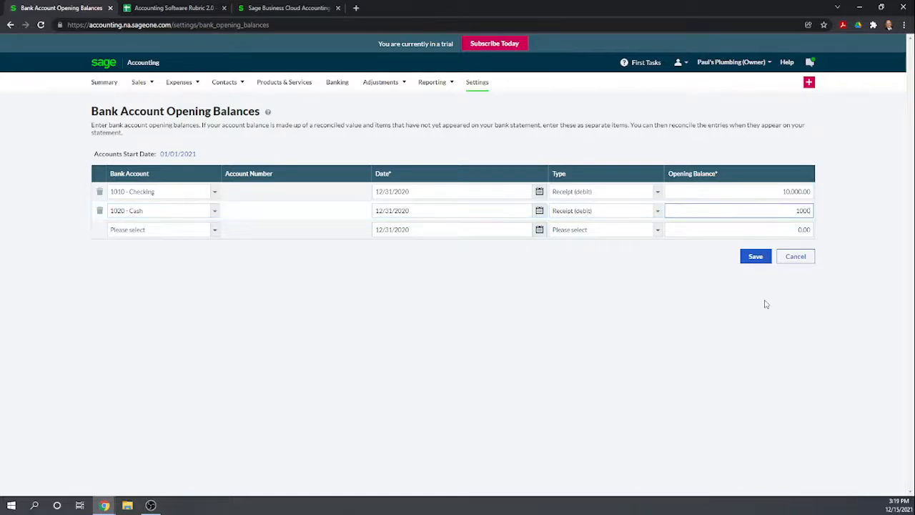
pyautogui.click(756, 256)
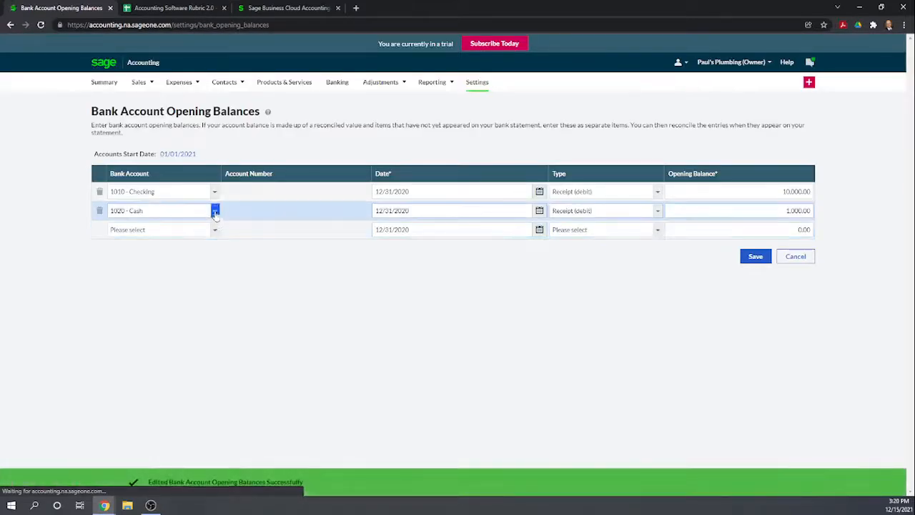
# - Check which bank accounts are offered for the next blank opening balance line
pyautogui.click(215, 229)
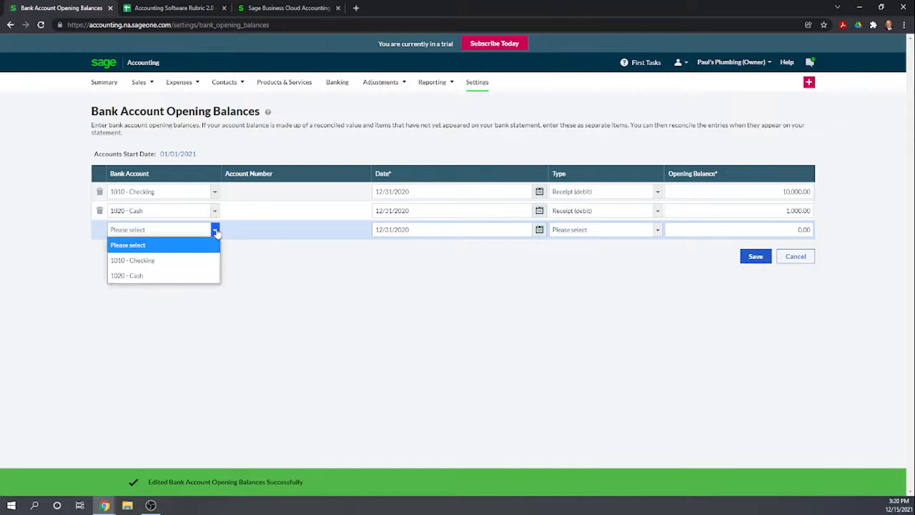
pyautogui.click(270, 268)
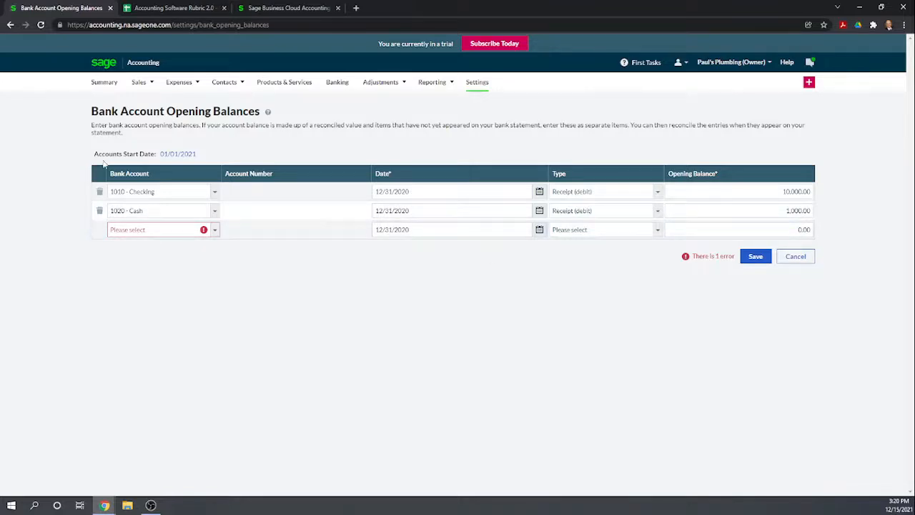
# - Review the category and visibility settings of the Checking account in the Chart of Accounts and save it as is
pyautogui.click(481, 83)
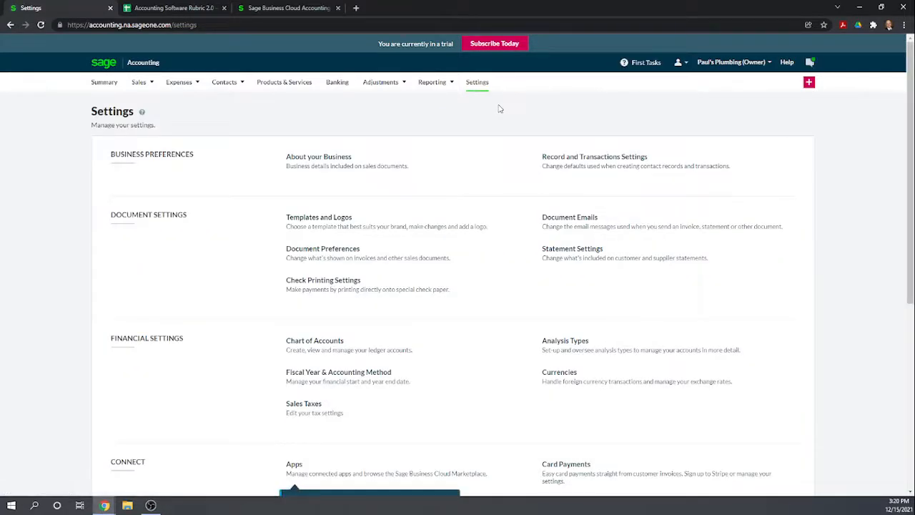
pyautogui.scroll(-3, 619, 312)
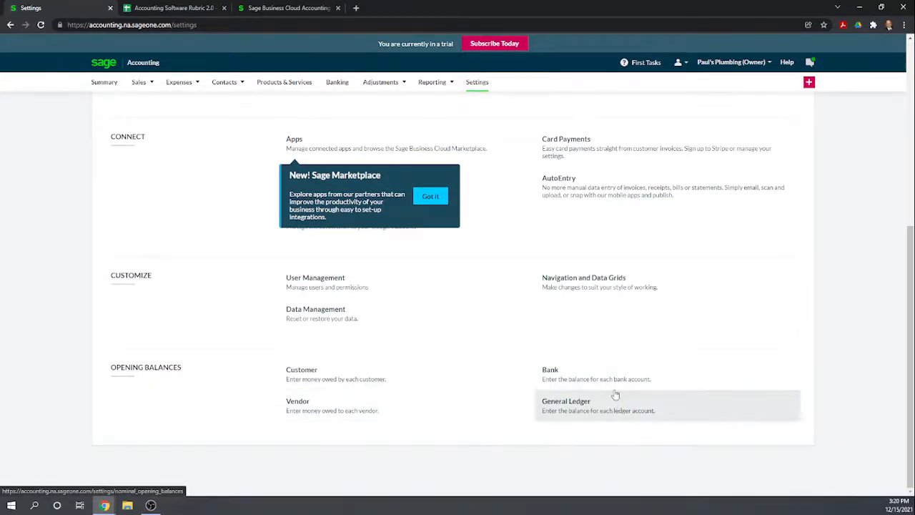
pyautogui.scroll(2, 486, 353)
pyautogui.scroll(1, 486, 353)
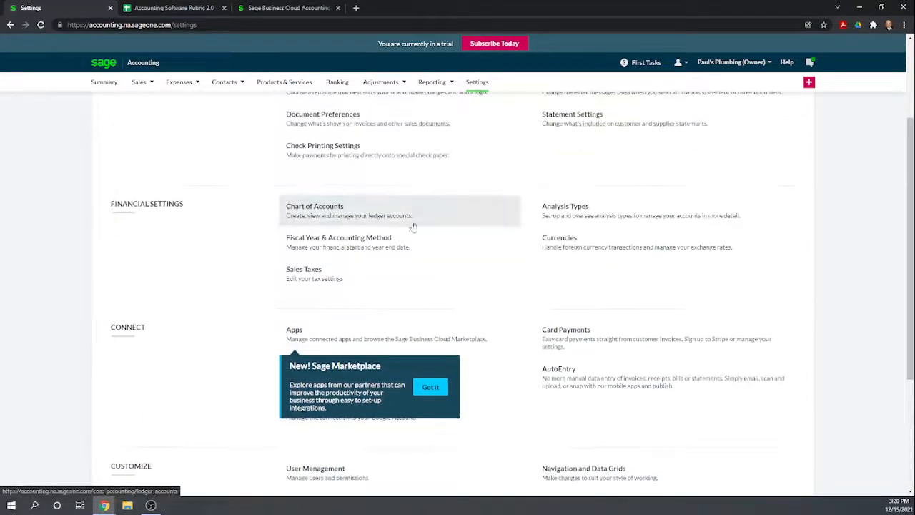
pyautogui.click(326, 212)
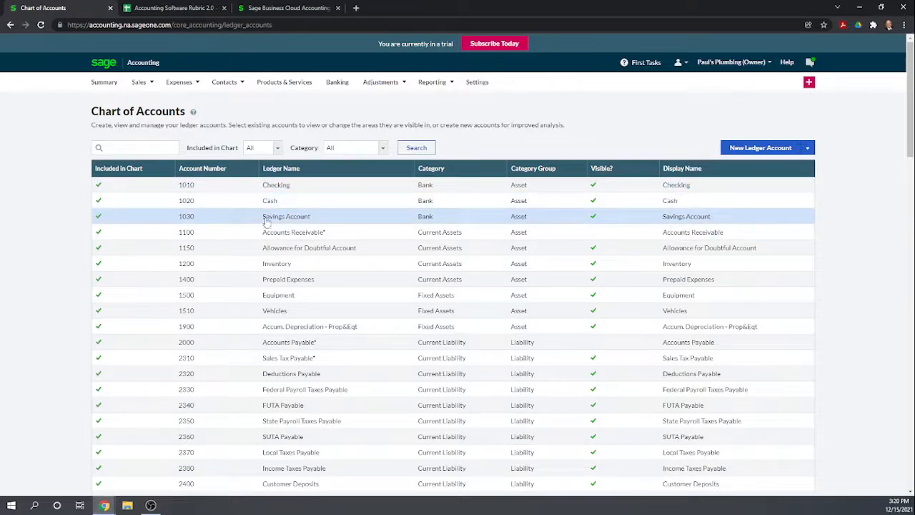
pyautogui.click(291, 187)
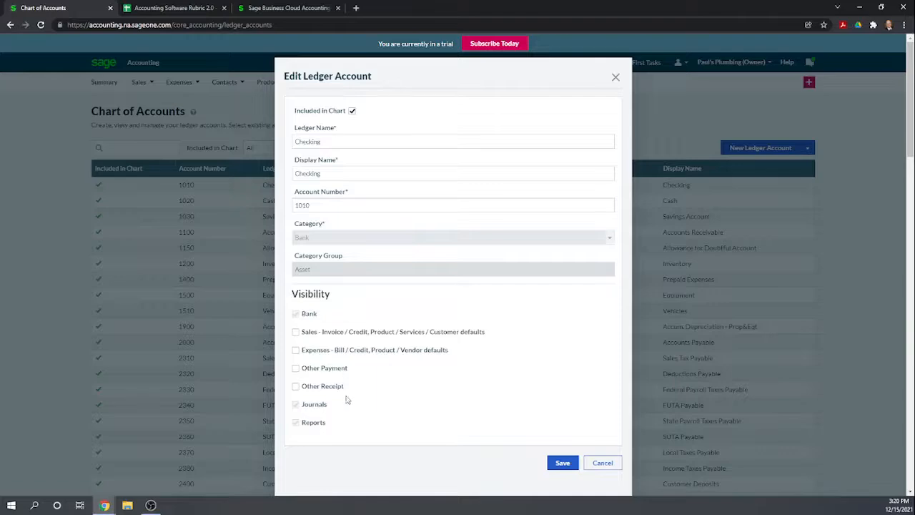
pyautogui.click(562, 463)
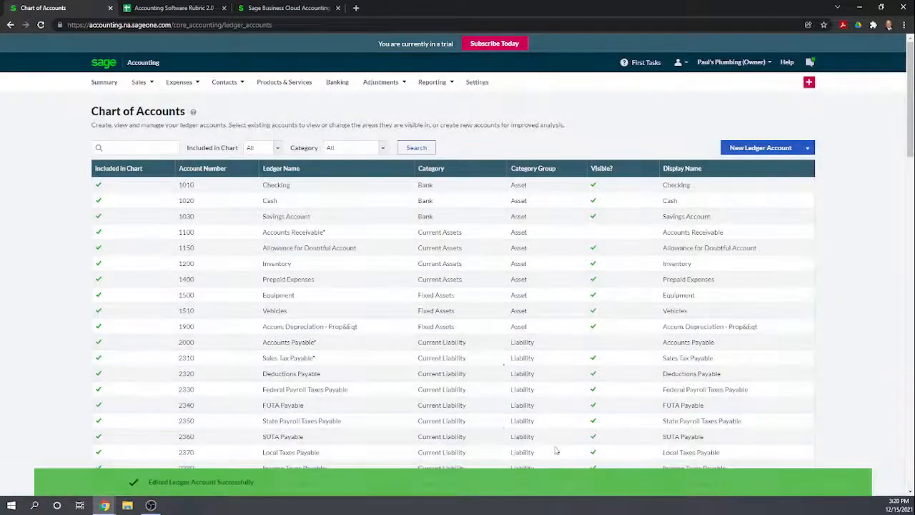
# - Compare the category and visibility settings of the Savings Account with those of the Checking account
pyautogui.click(301, 218)
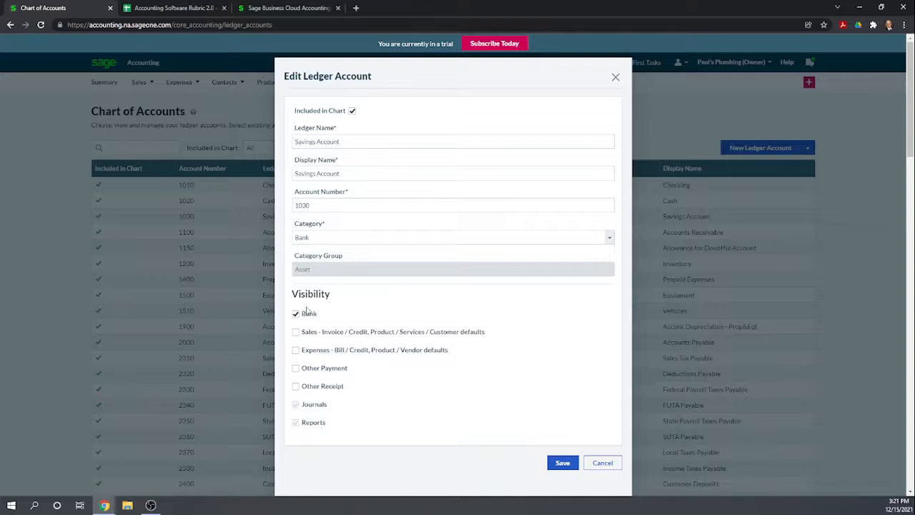
pyautogui.click(562, 465)
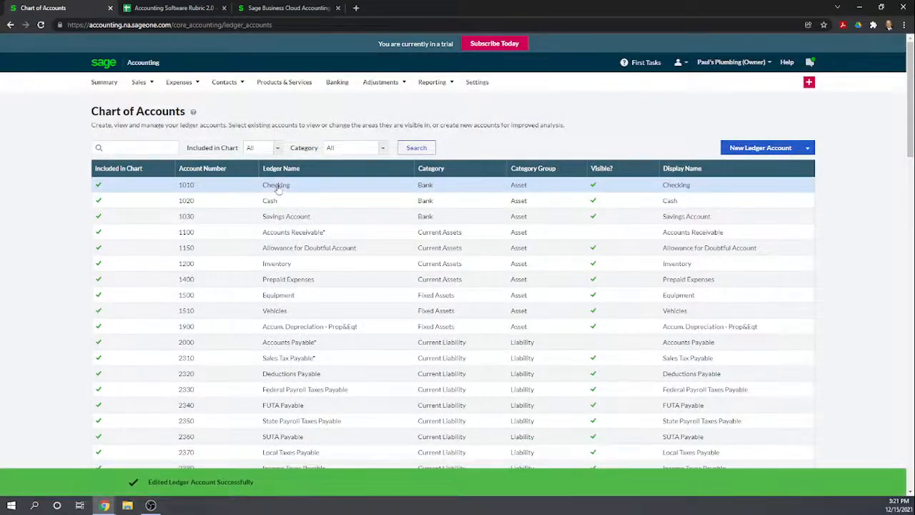
pyautogui.click(276, 187)
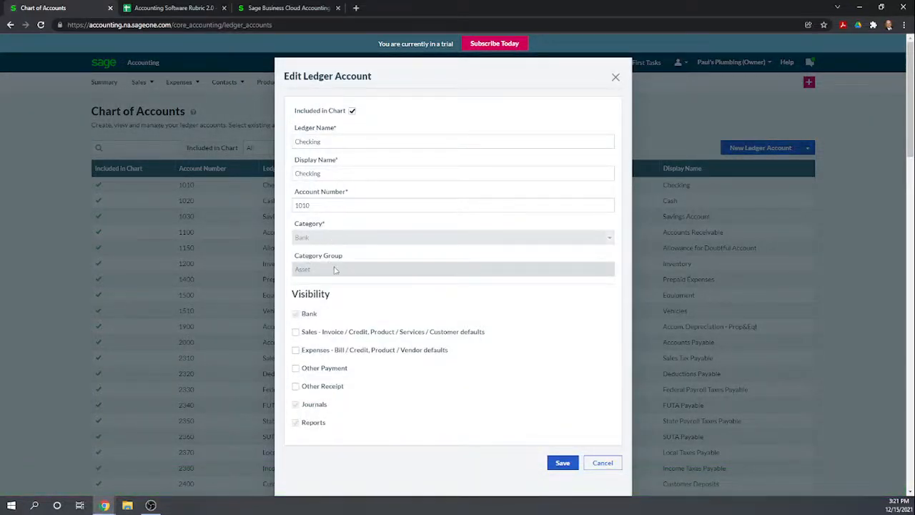
pyautogui.click(613, 77)
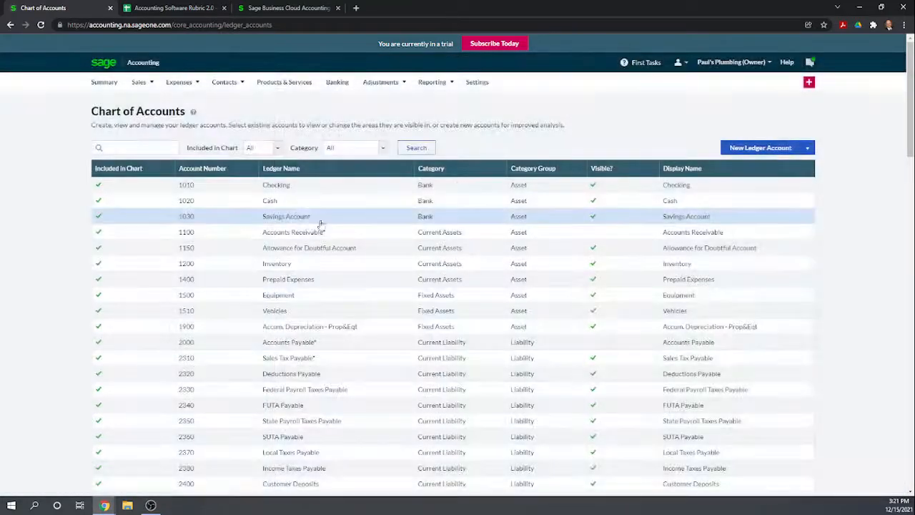
pyautogui.click(275, 218)
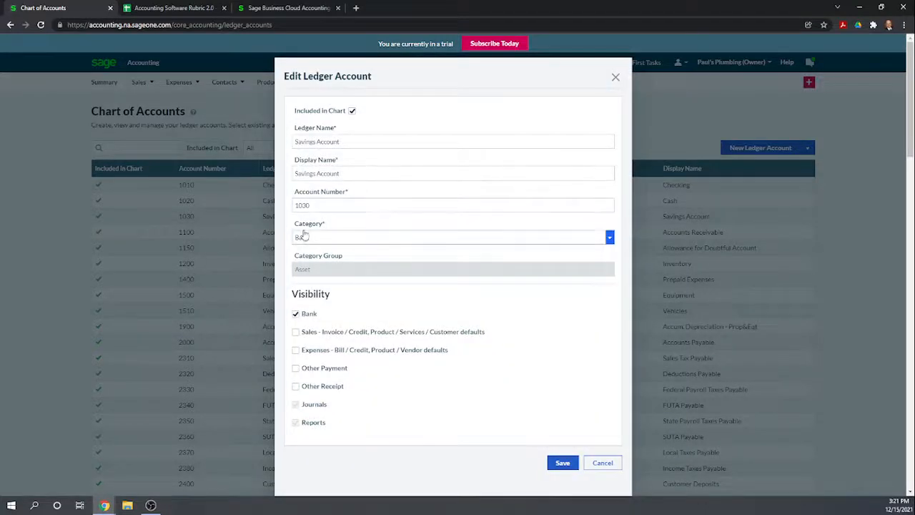
pyautogui.click(609, 463)
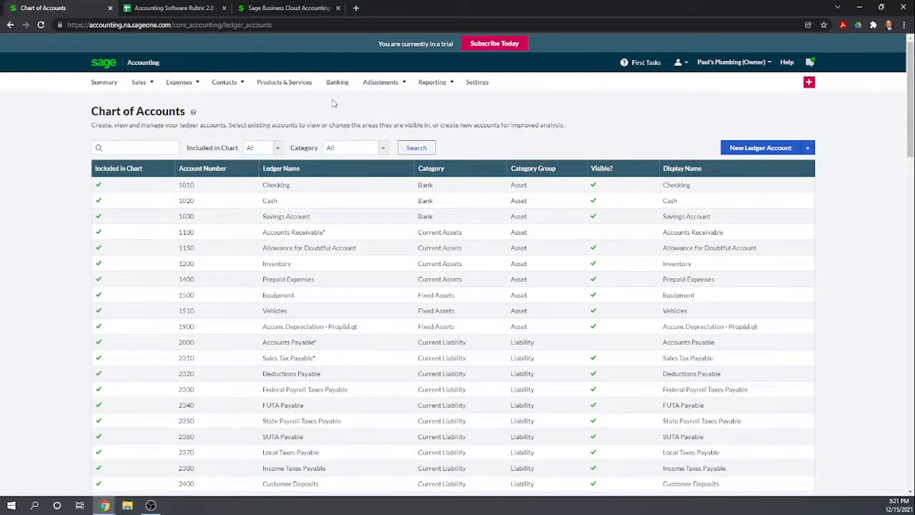
# - Look for the Savings Account on the Banking page, including among the inactive accounts
pyautogui.click(389, 119)
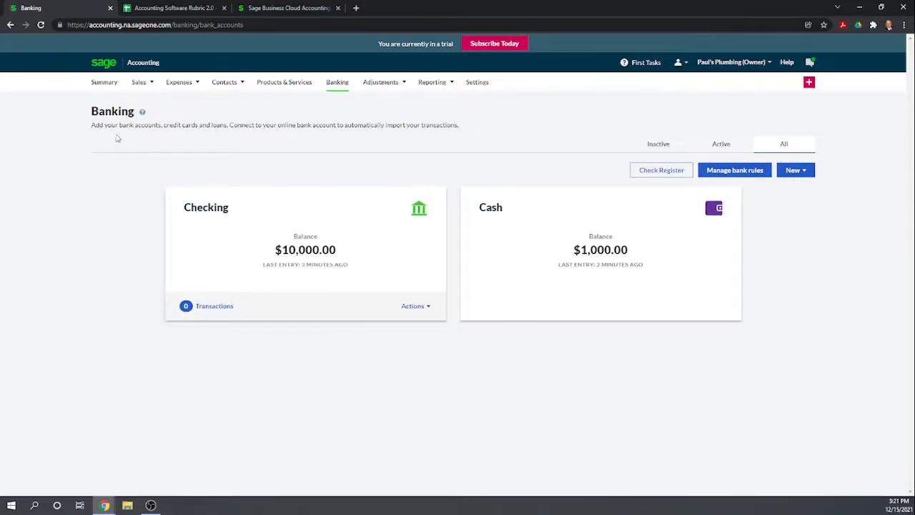
pyautogui.click(654, 144)
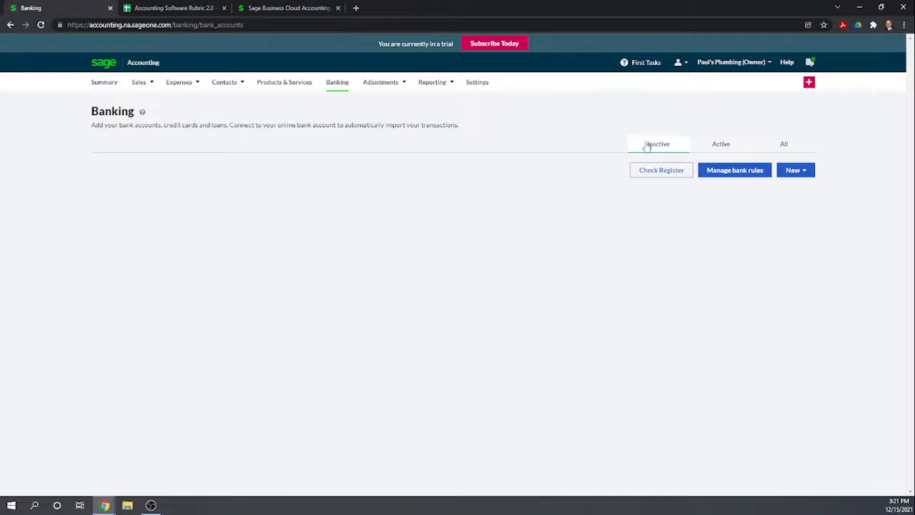
# - Add a bank account of type Savings named "Savings Account" on the Banking page and save it without connecting a bank
pyautogui.click(711, 147)
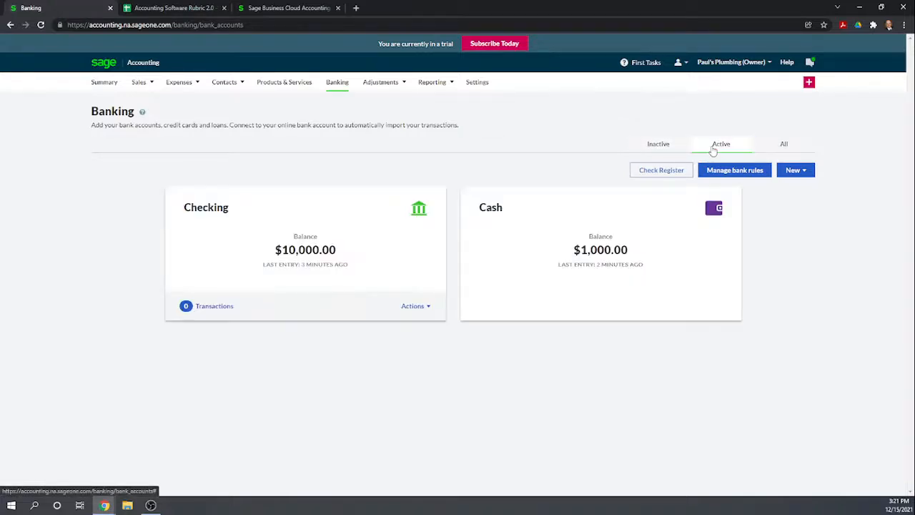
pyautogui.click(783, 146)
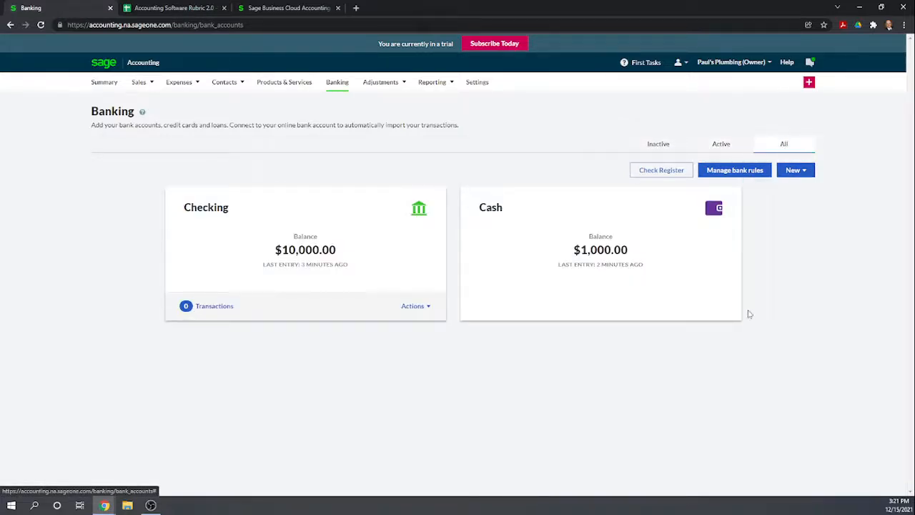
pyautogui.click(807, 176)
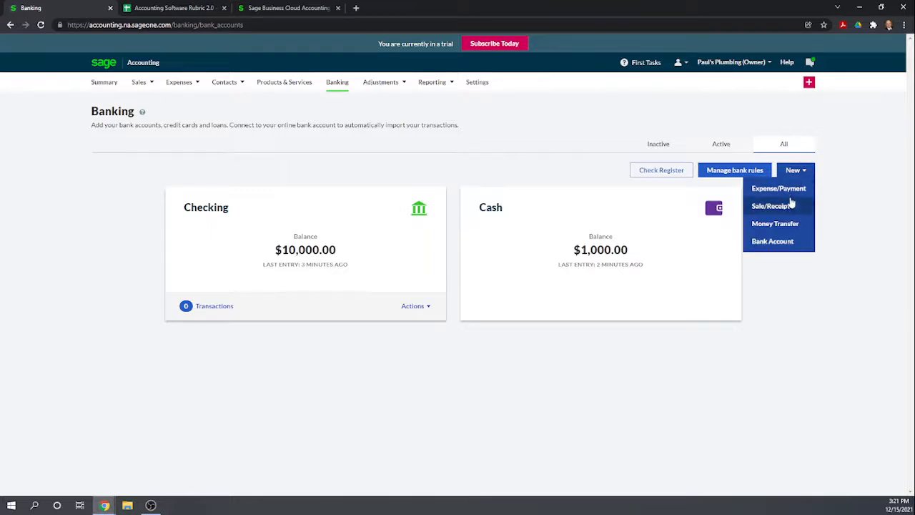
pyautogui.click(784, 243)
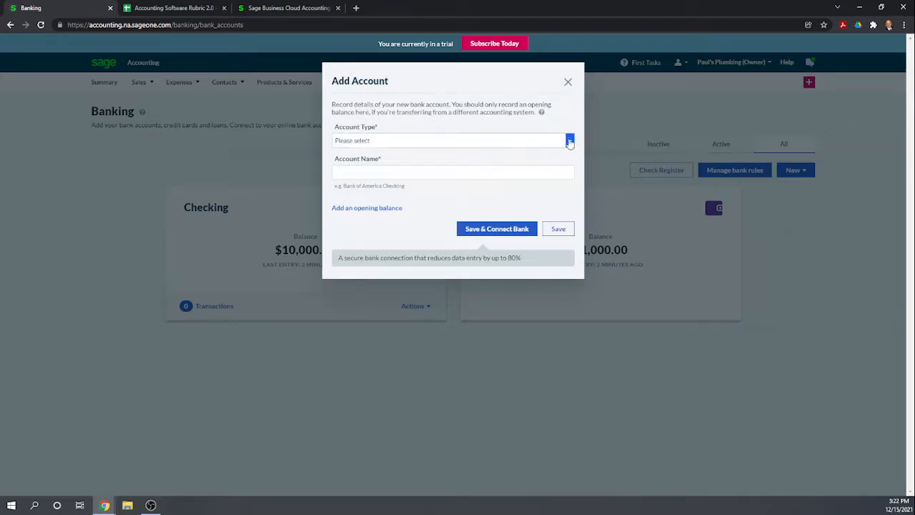
pyautogui.click(569, 142)
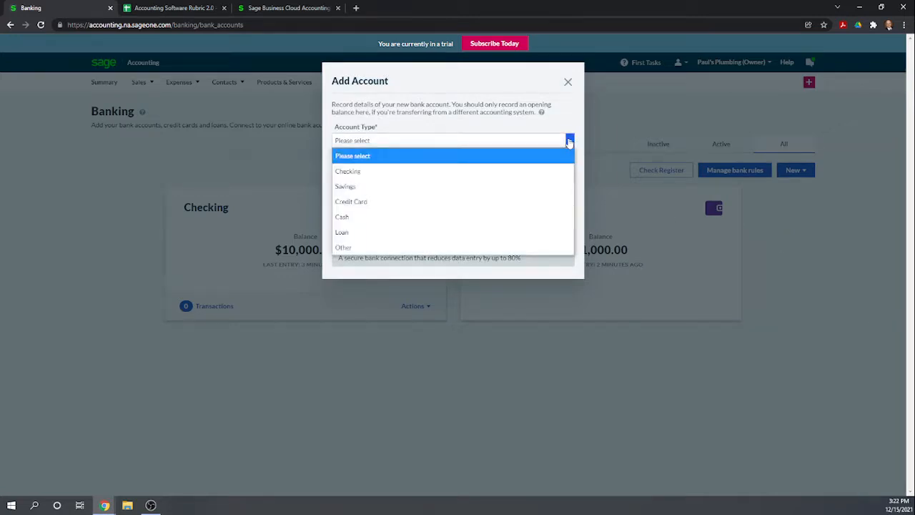
pyautogui.click(534, 188)
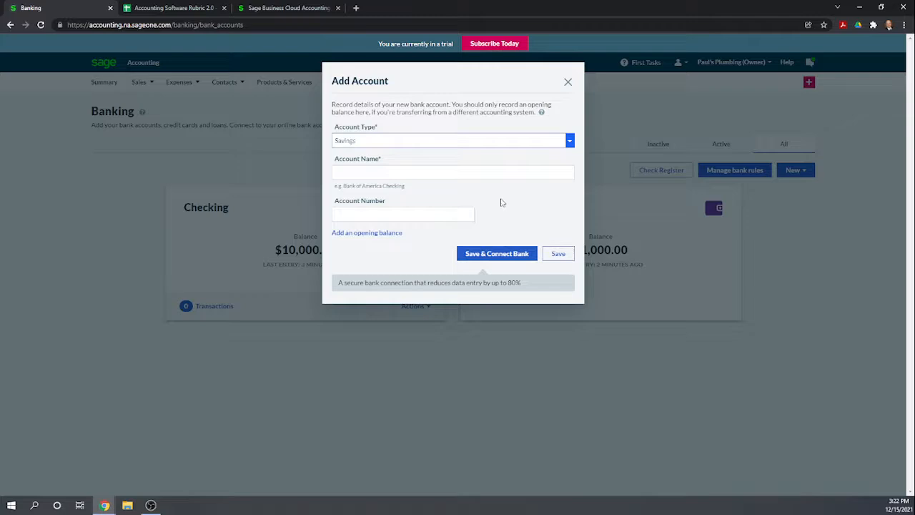
pyautogui.click(388, 173)
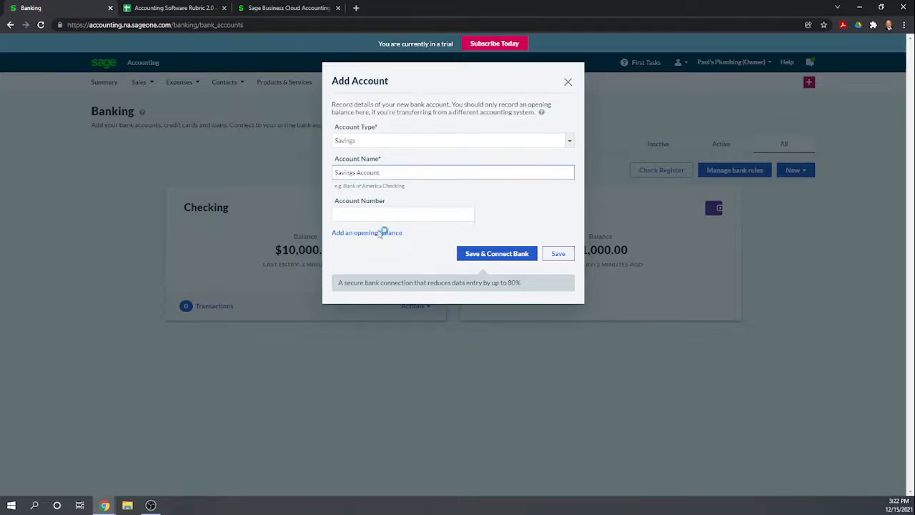
pyautogui.click(369, 259)
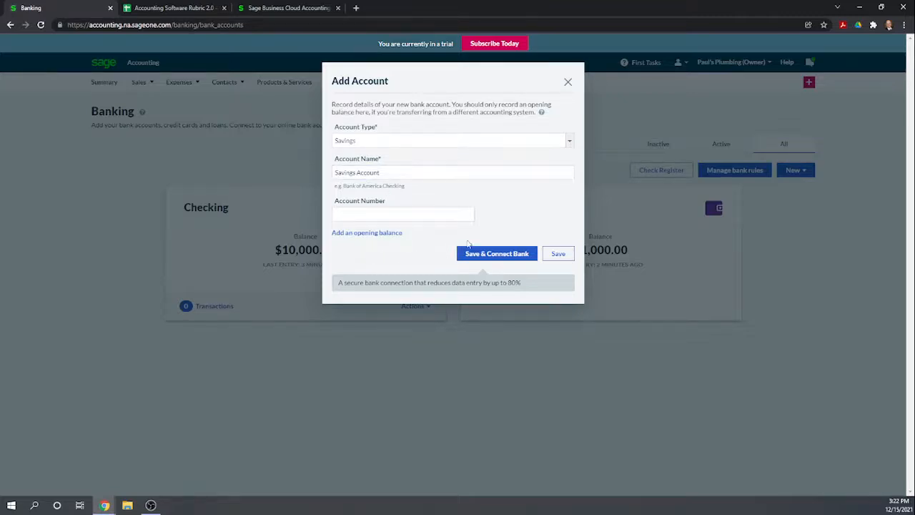
pyautogui.click(557, 254)
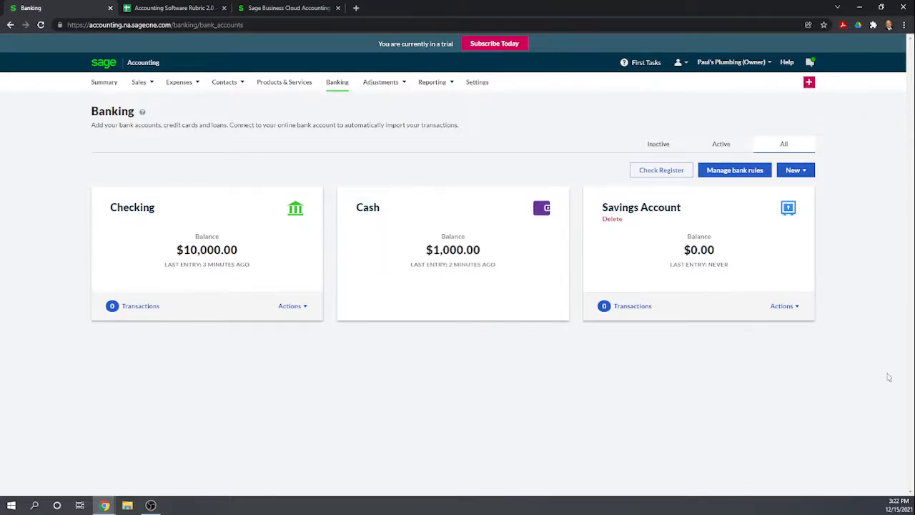
# - Add a bank account of type Credit Card named "Credit Card Payable" and save it without connecting a bank
pyautogui.click(801, 171)
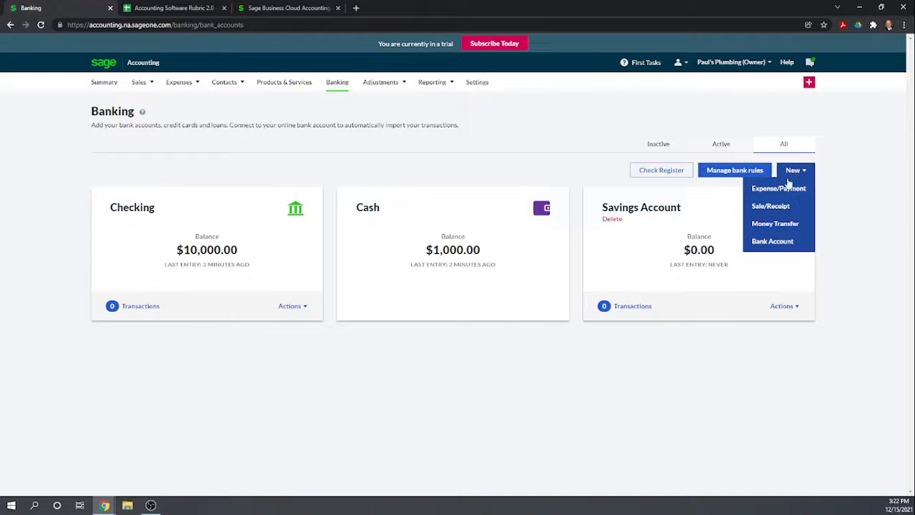
pyautogui.moveTo(798, 176)
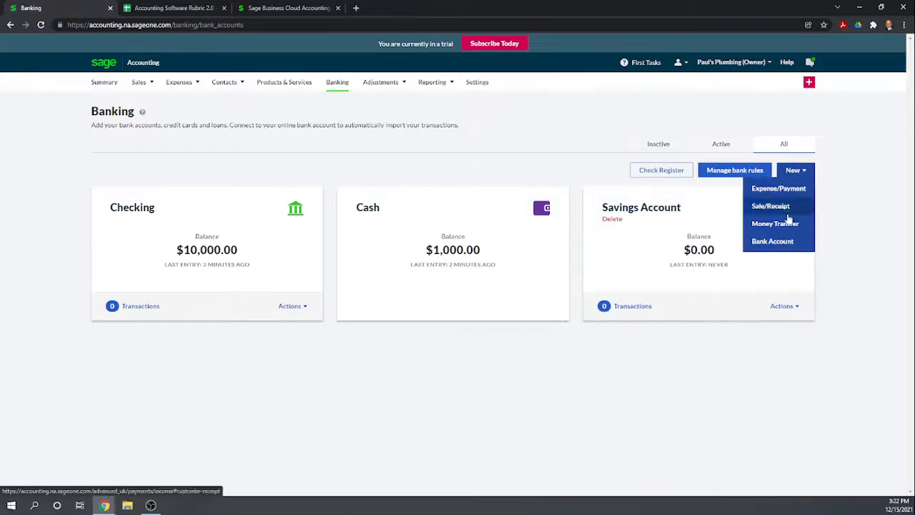
pyautogui.click(772, 242)
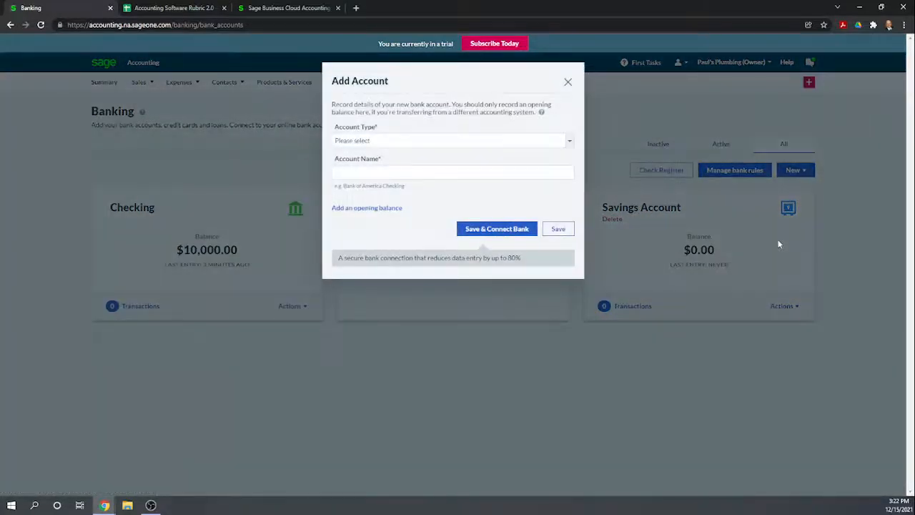
pyautogui.click(449, 142)
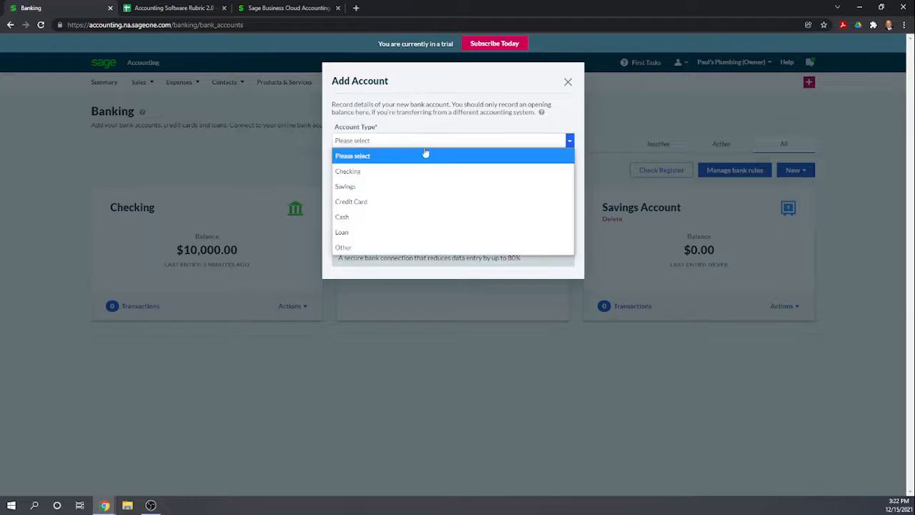
pyautogui.click(366, 204)
pyautogui.click(409, 170)
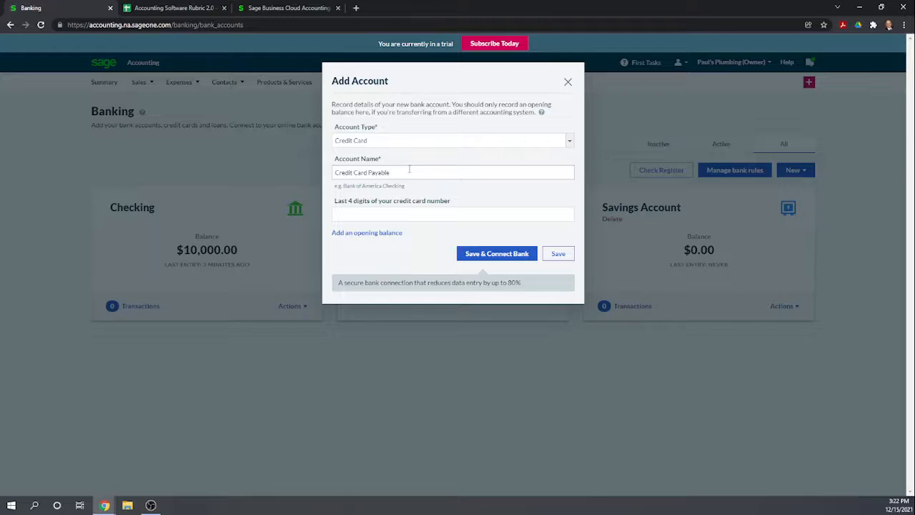
pyautogui.click(561, 253)
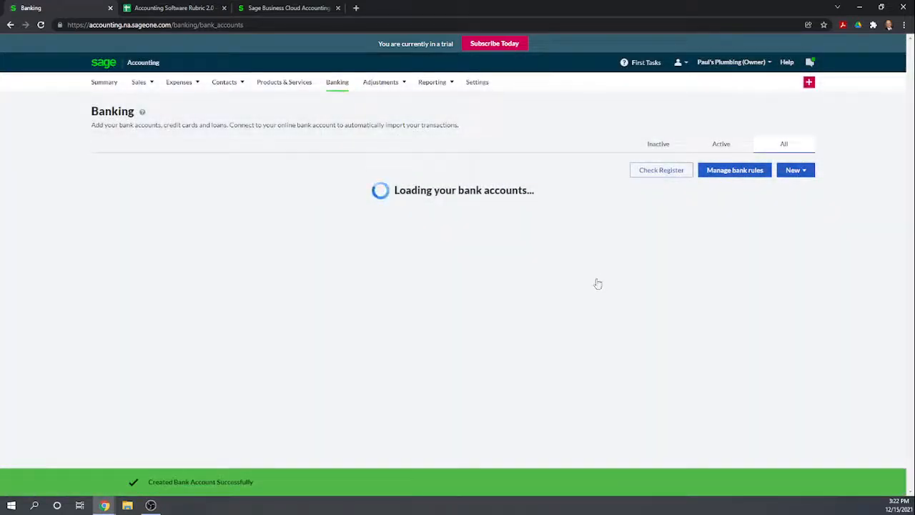
pyautogui.scroll(-1, 597, 283)
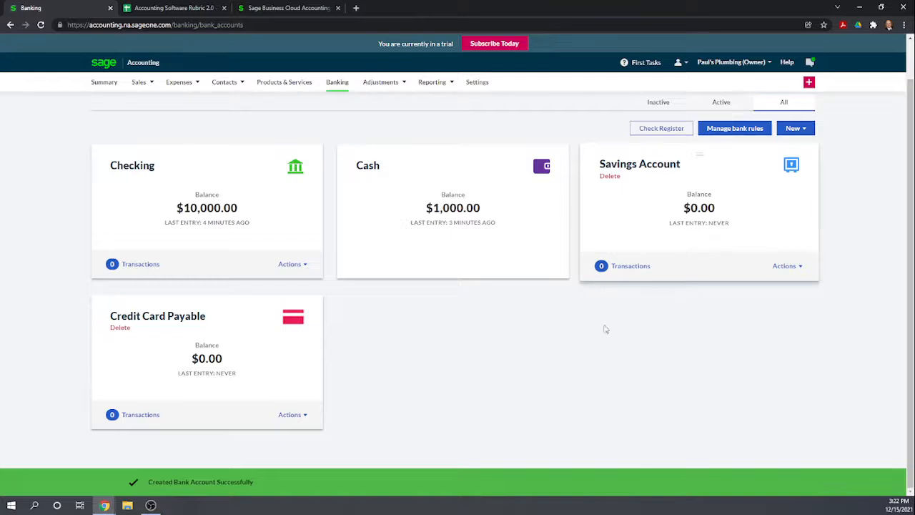
pyautogui.scroll(1, 635, 450)
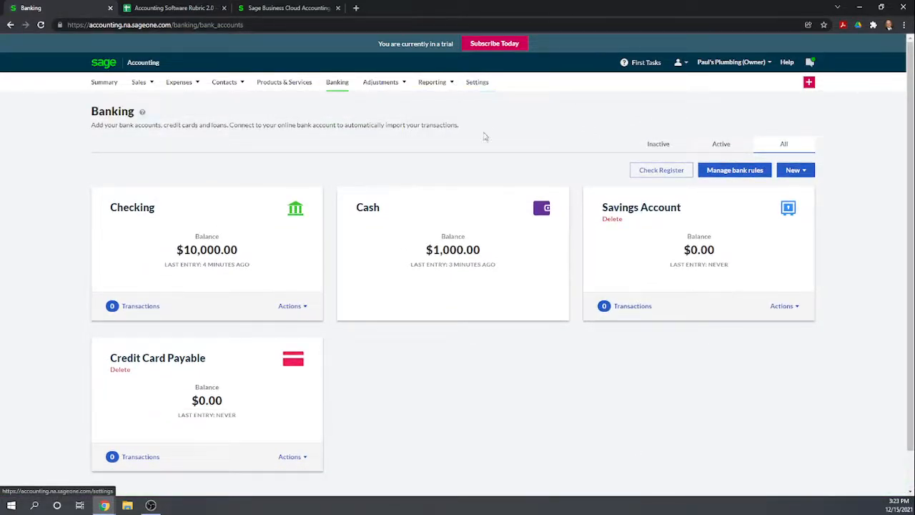
# - Review the settings of the 1030 Savings Account in the Chart of Accounts and close them without changes
pyautogui.click(477, 84)
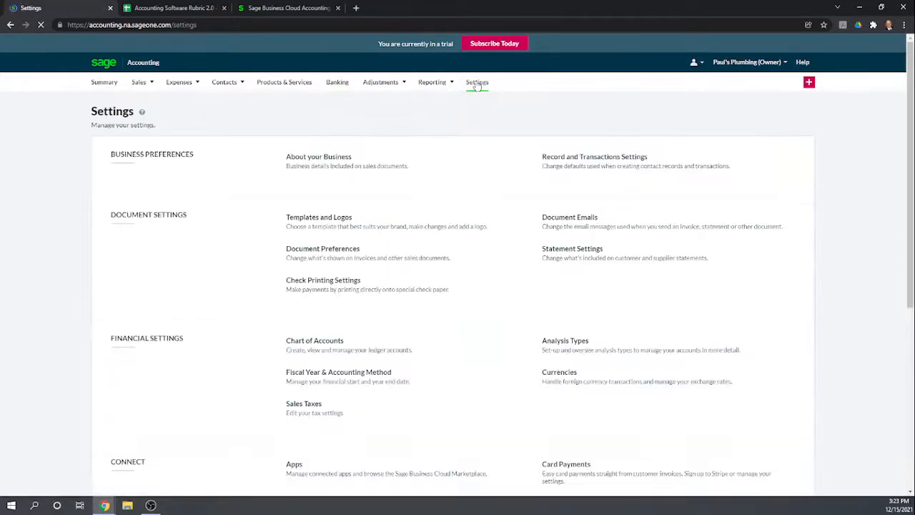
pyautogui.click(437, 299)
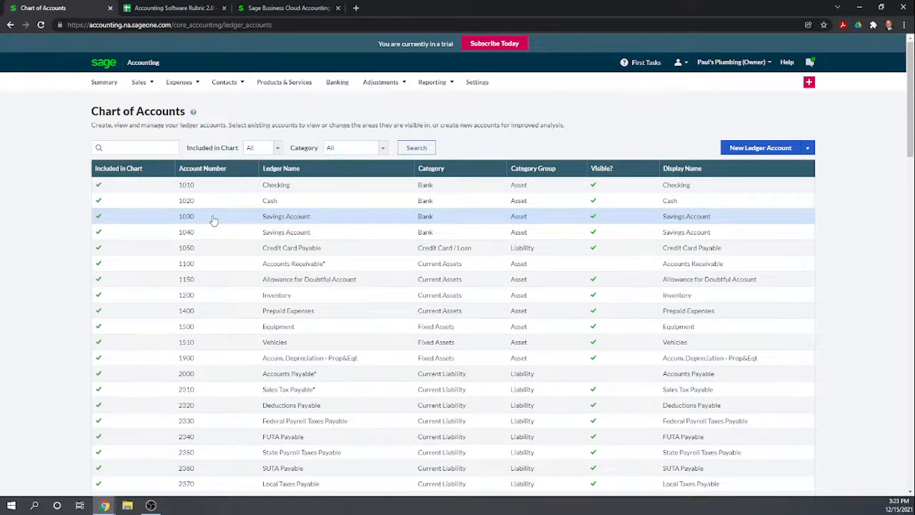
pyautogui.click(213, 220)
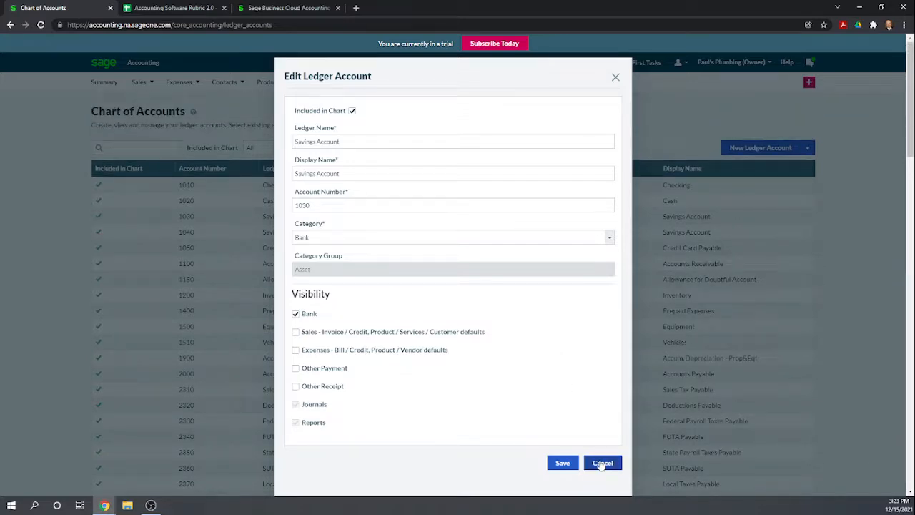
pyautogui.click(602, 464)
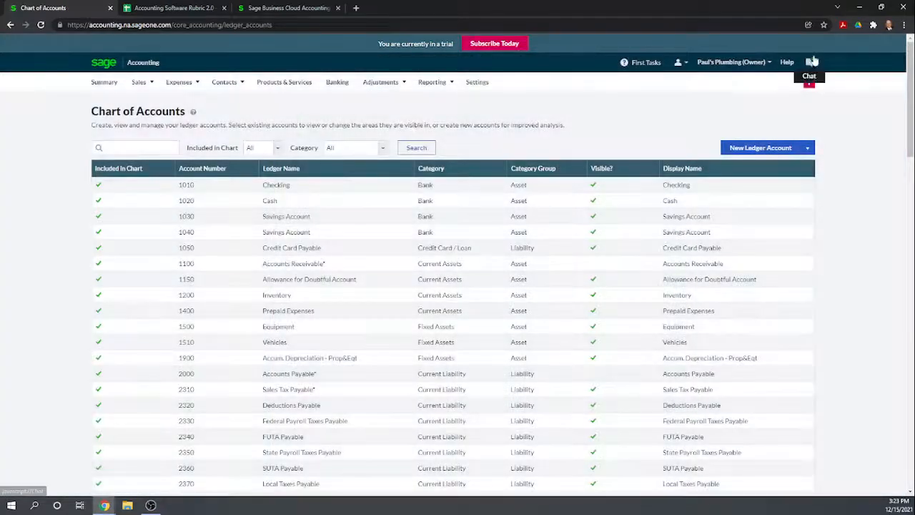
pyautogui.click(808, 148)
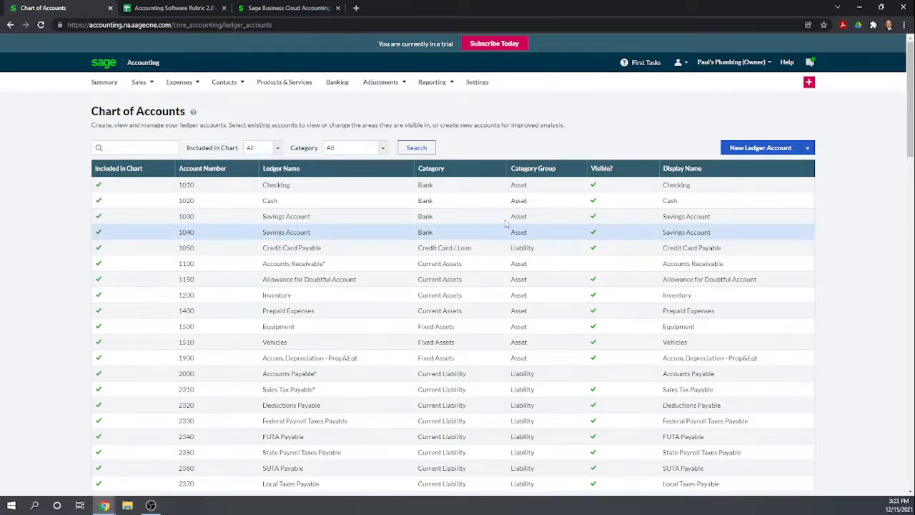
# - Exclude the duplicate 1030 Savings Account from the chart of accounts and save the ledger account
pyautogui.click(97, 218)
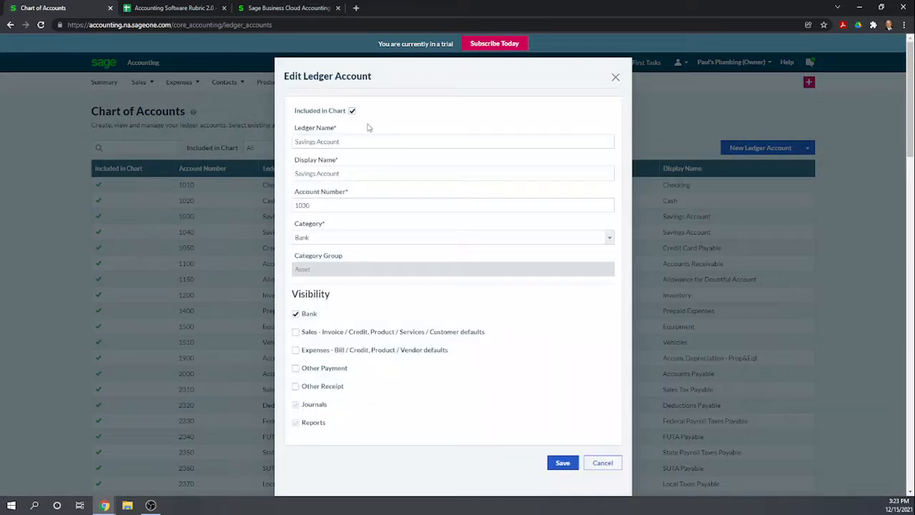
pyautogui.click(352, 113)
pyautogui.click(557, 462)
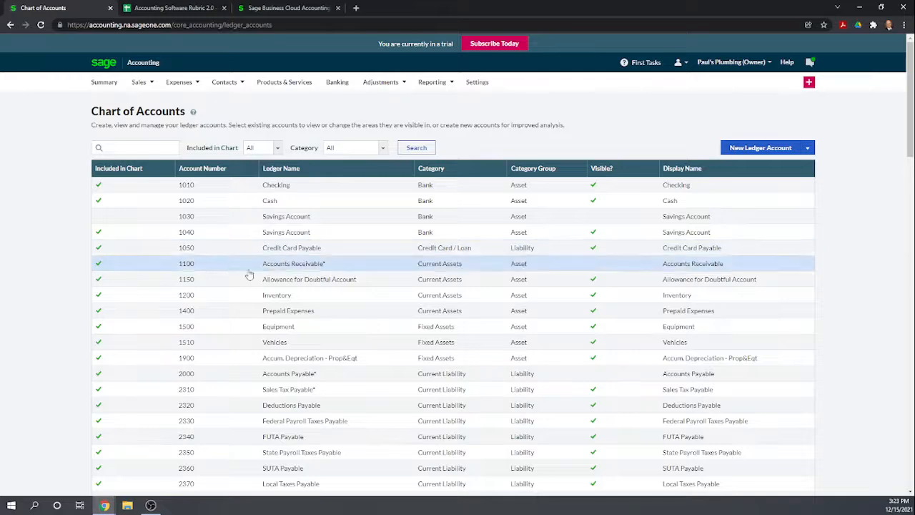
# - Exclude the duplicate 2410 Credit Card Payable account from the chart of accounts and save the ledger account
pyautogui.scroll(-2, 320, 277)
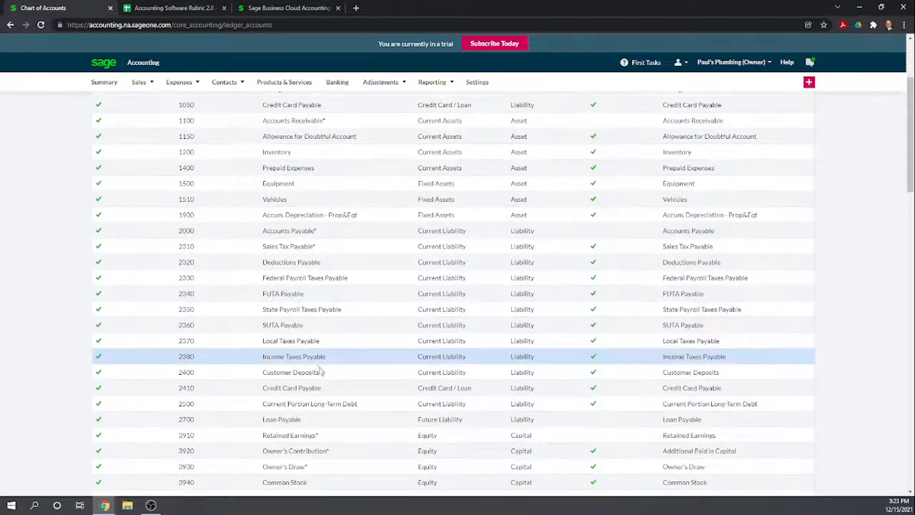
pyautogui.click(105, 393)
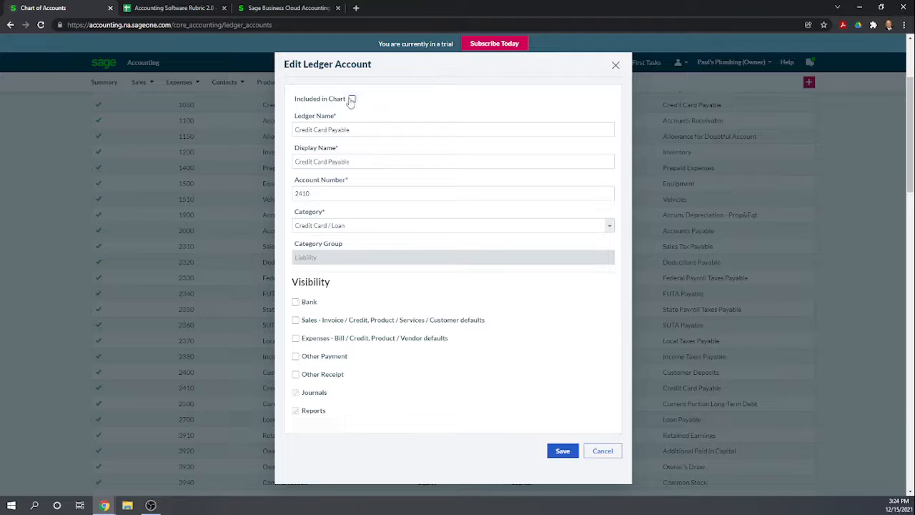
pyautogui.click(562, 451)
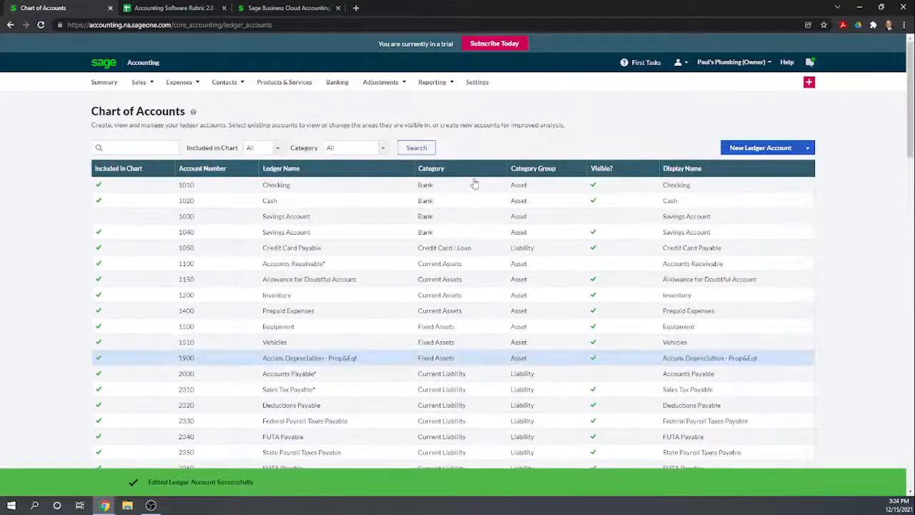
pyautogui.scroll(-5, 476, 186)
pyautogui.scroll(3, 591, 293)
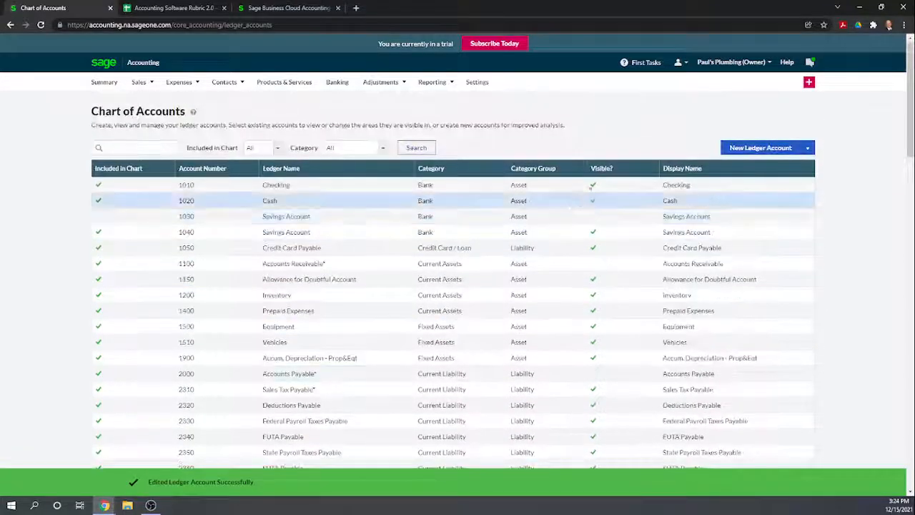
# - In the bank account opening balances, add a Receipt (debit) line of 150,000 for 1040 - Savings Account
pyautogui.click(474, 83)
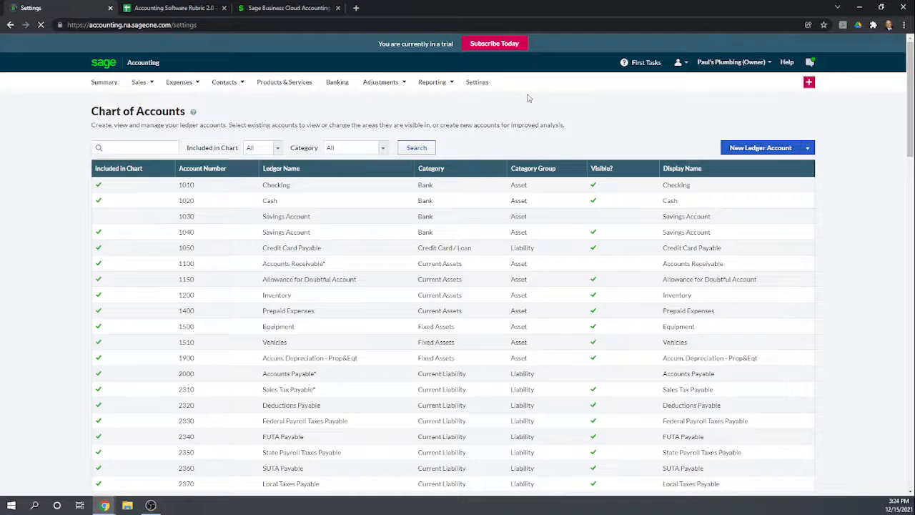
pyautogui.scroll(-2, 629, 324)
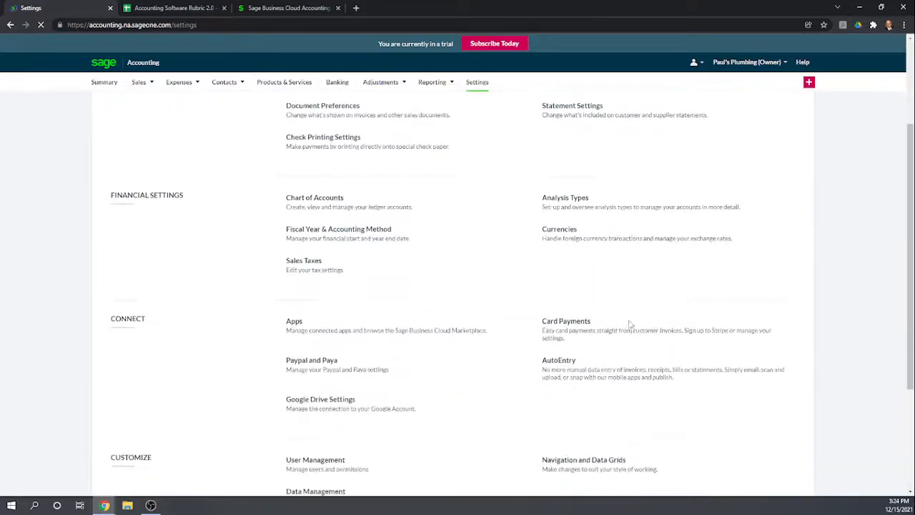
pyautogui.scroll(-3, 630, 324)
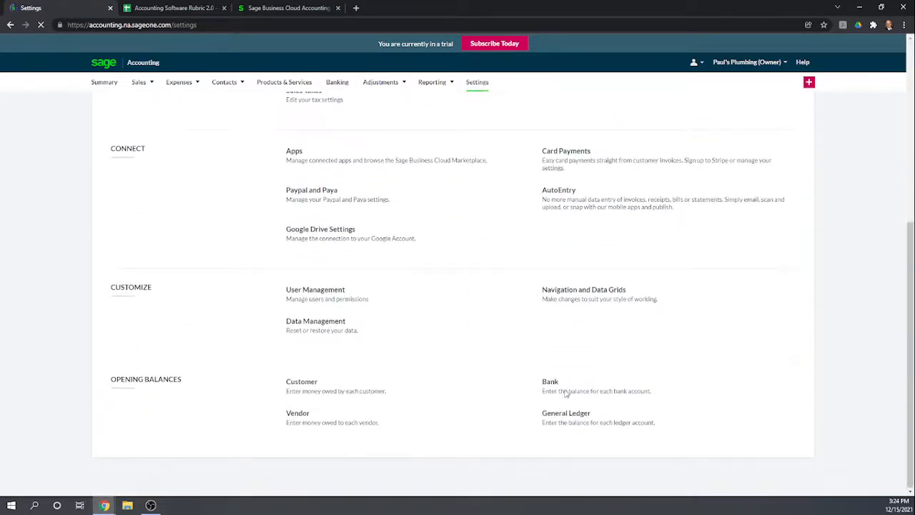
pyautogui.click(546, 390)
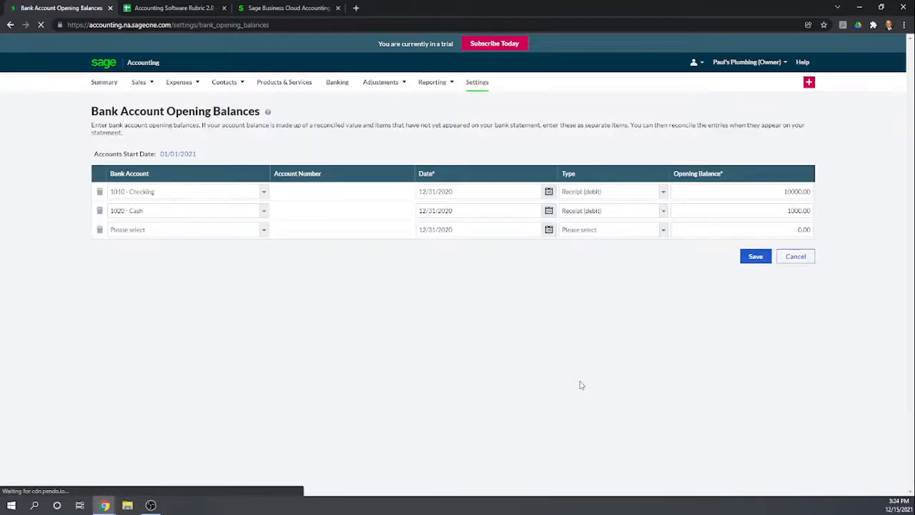
pyautogui.click(258, 229)
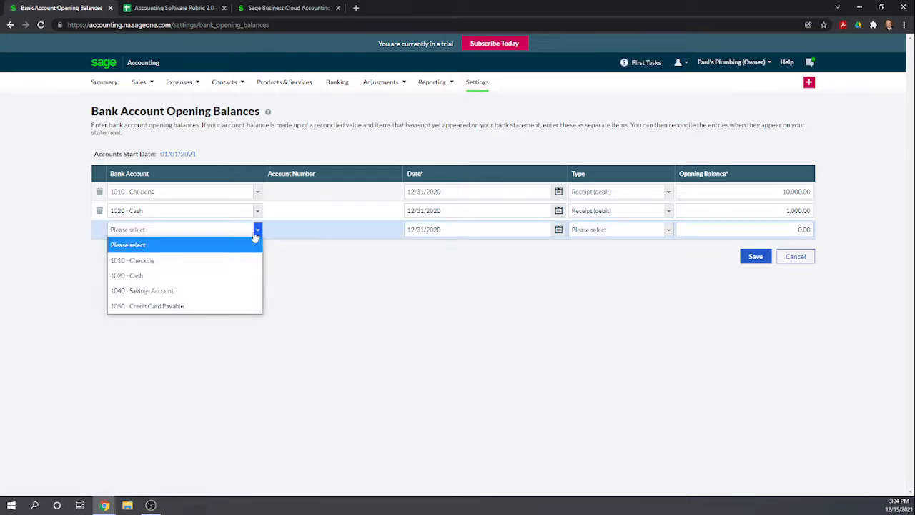
pyautogui.click(218, 295)
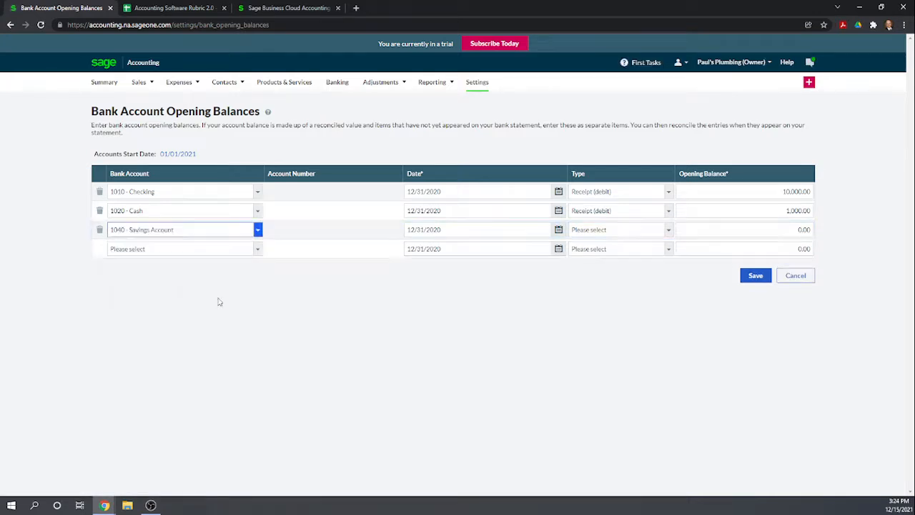
pyautogui.click(667, 231)
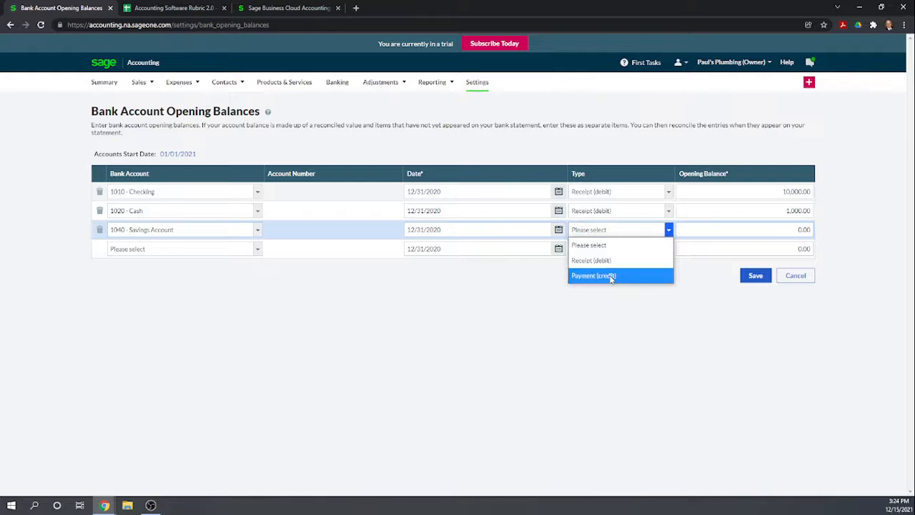
pyautogui.click(611, 260)
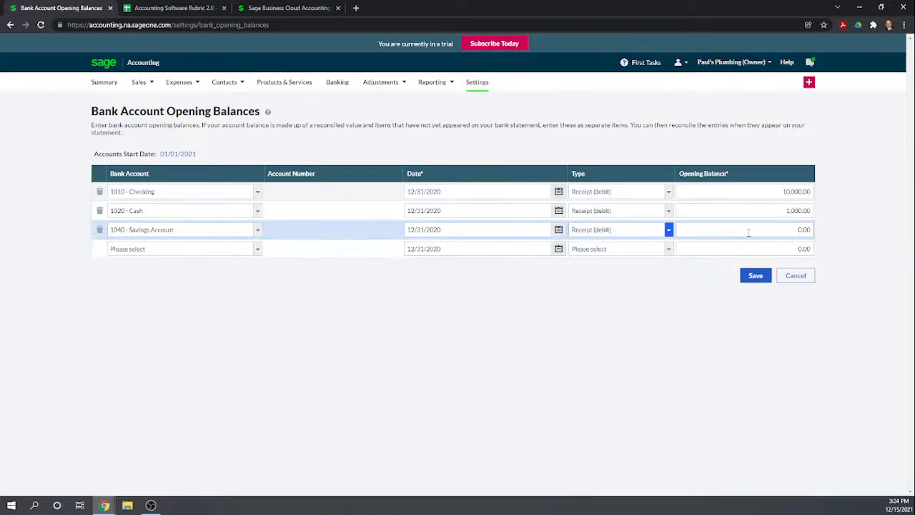
pyautogui.click(749, 232)
pyautogui.write('150000')
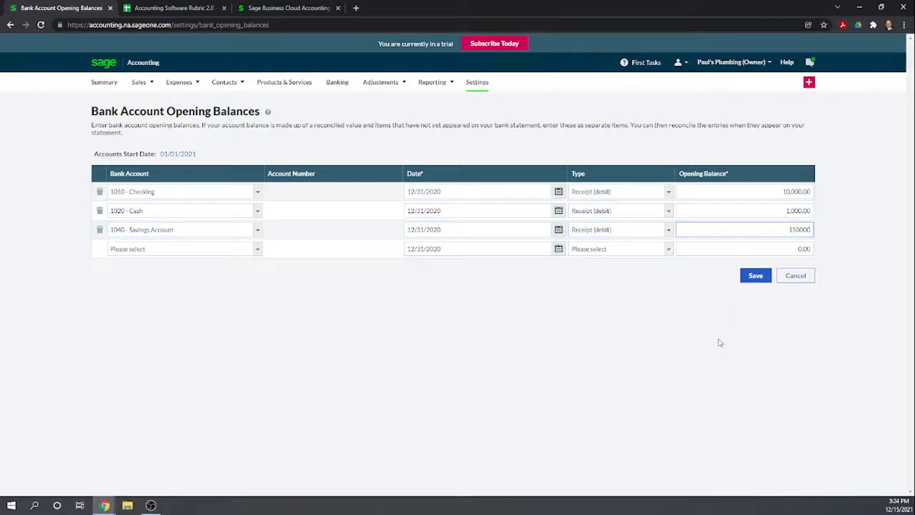
pyautogui.click(720, 343)
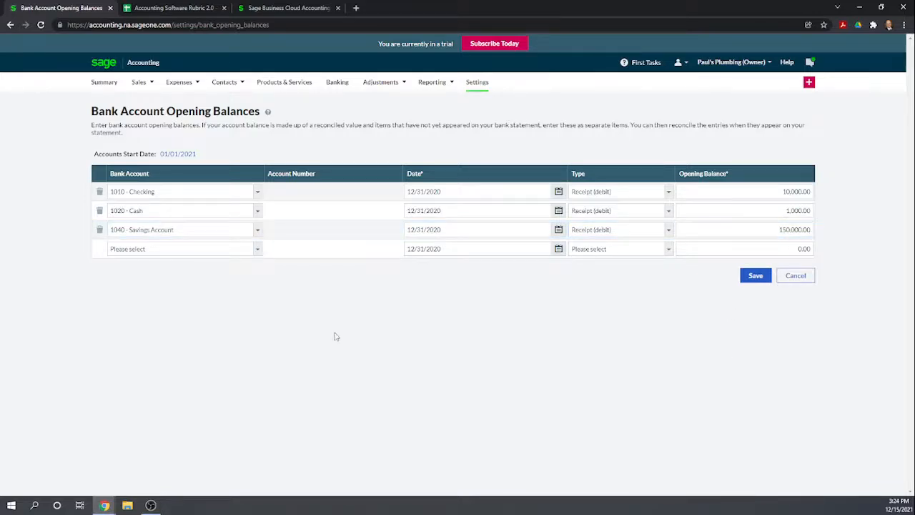
# - Add a Payment (credit) opening balance of 6,000 for 1050 - Credit Card Payable and save the bank opening balances
pyautogui.click(258, 257)
pyautogui.click(198, 327)
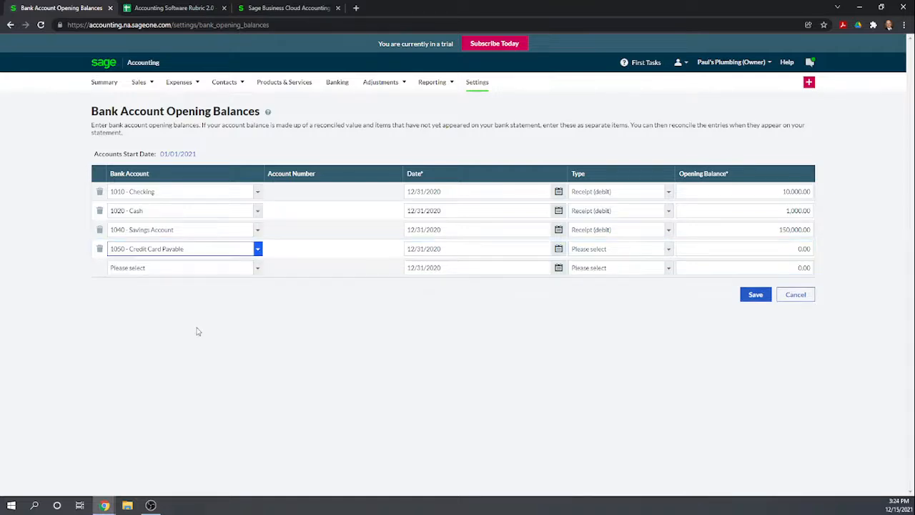
pyautogui.click(666, 249)
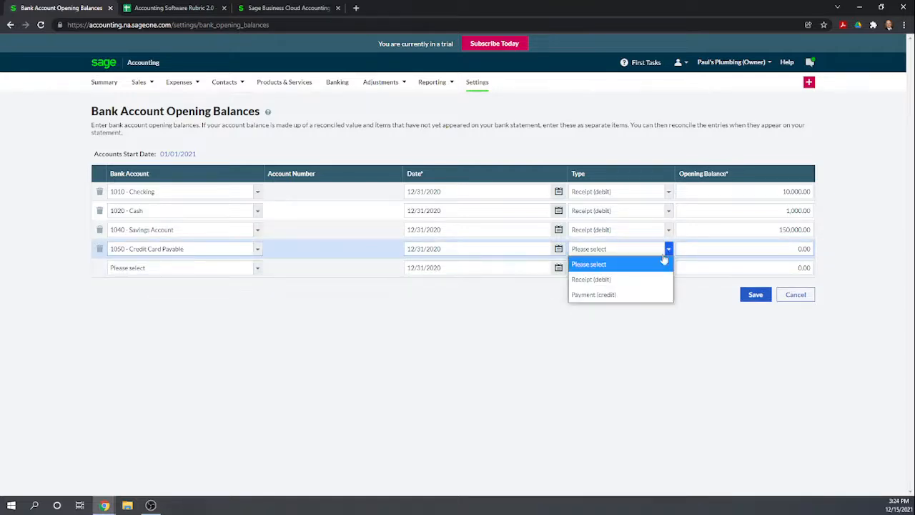
pyautogui.click(603, 296)
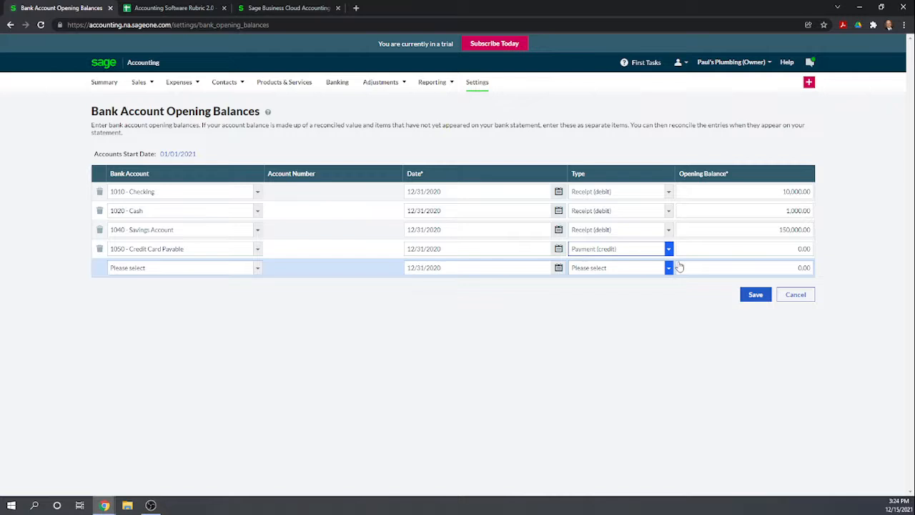
pyautogui.click(774, 250)
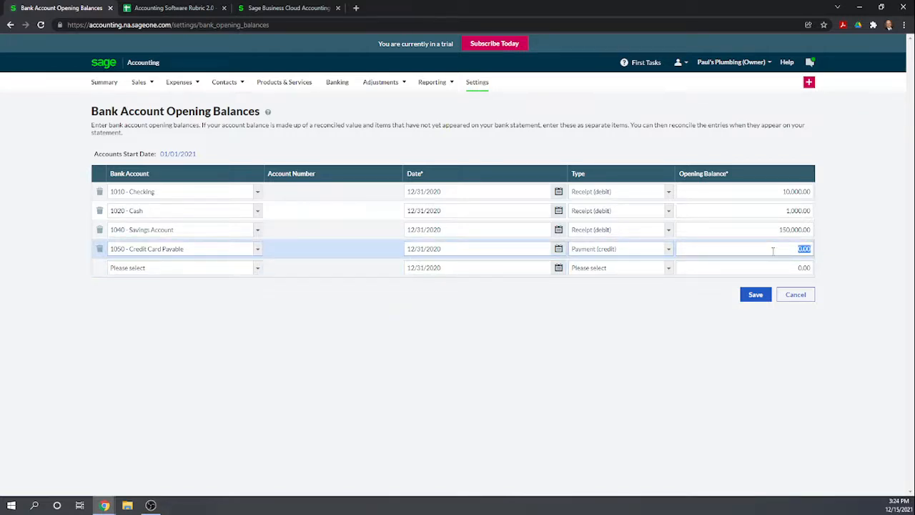
pyautogui.write('6,000')
pyautogui.click(737, 359)
pyautogui.click(751, 296)
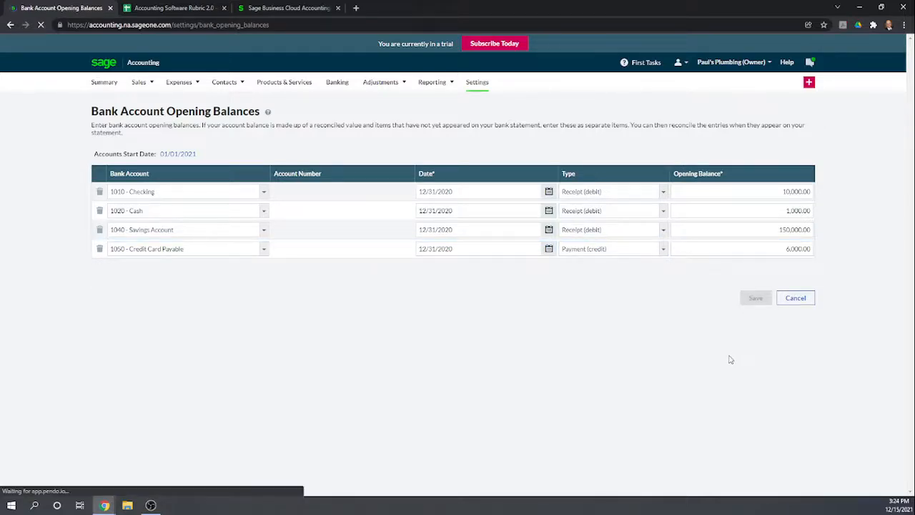
# - Open the General Ledger opening balances and add a line for the 1500 - Equipment account
pyautogui.click(477, 83)
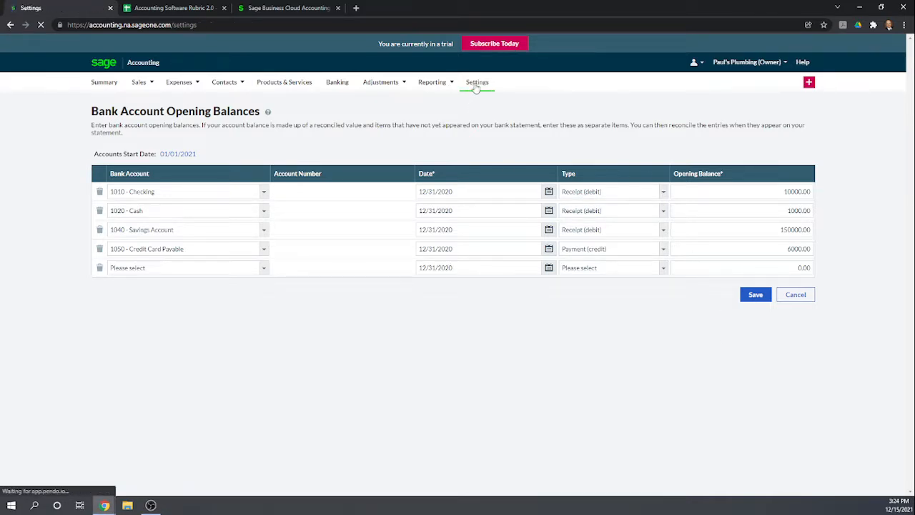
pyautogui.scroll(-2, 622, 341)
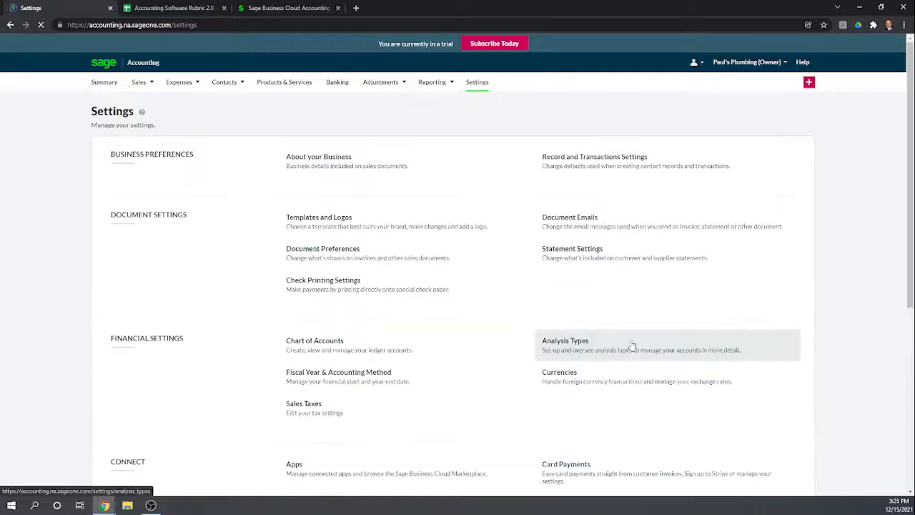
pyautogui.scroll(-2, 632, 347)
pyautogui.scroll(-3, 684, 421)
pyautogui.scroll(-2, 744, 415)
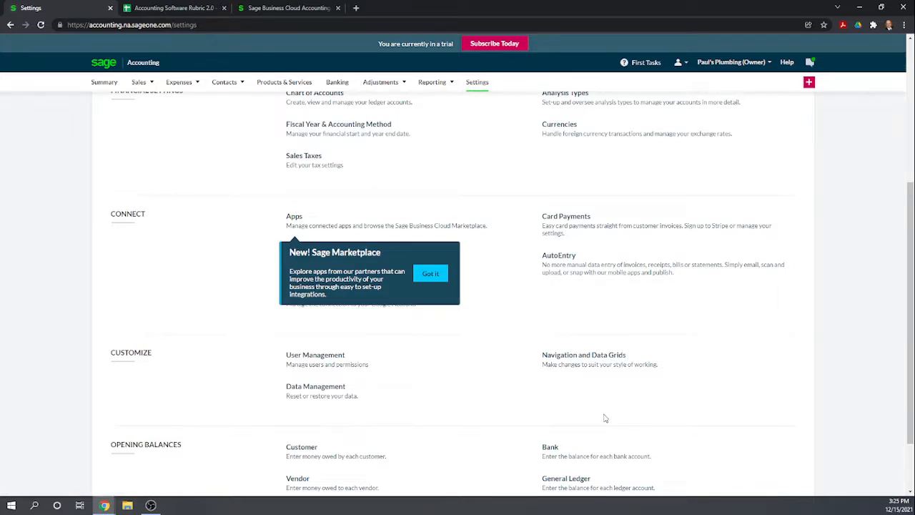
pyautogui.scroll(-1, 604, 418)
pyautogui.click(564, 439)
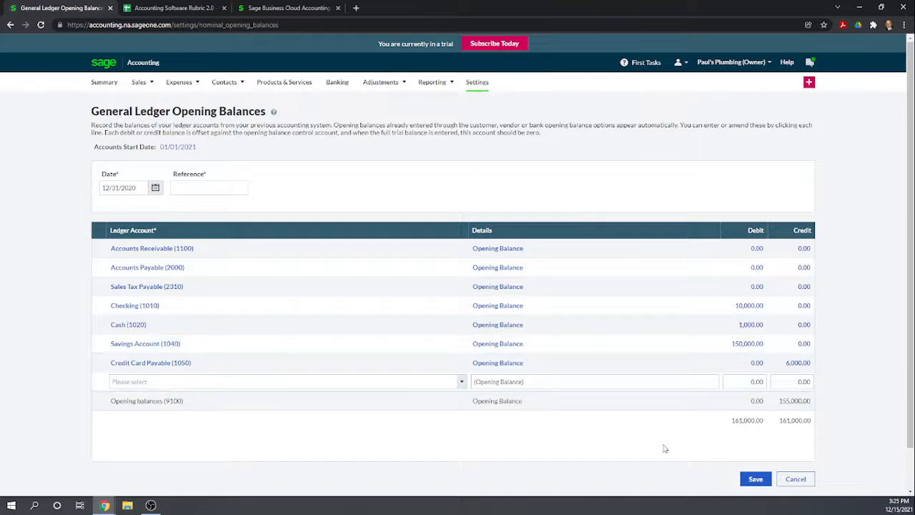
pyautogui.click(308, 384)
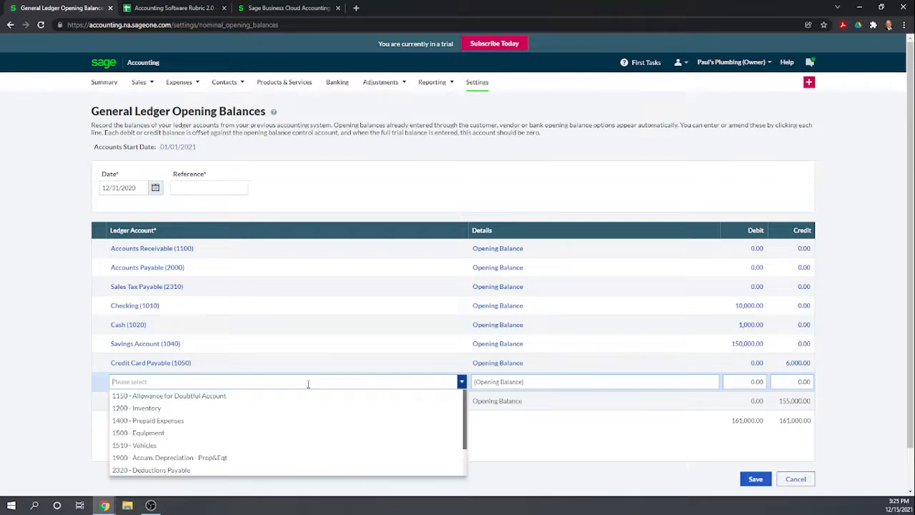
pyautogui.click(168, 435)
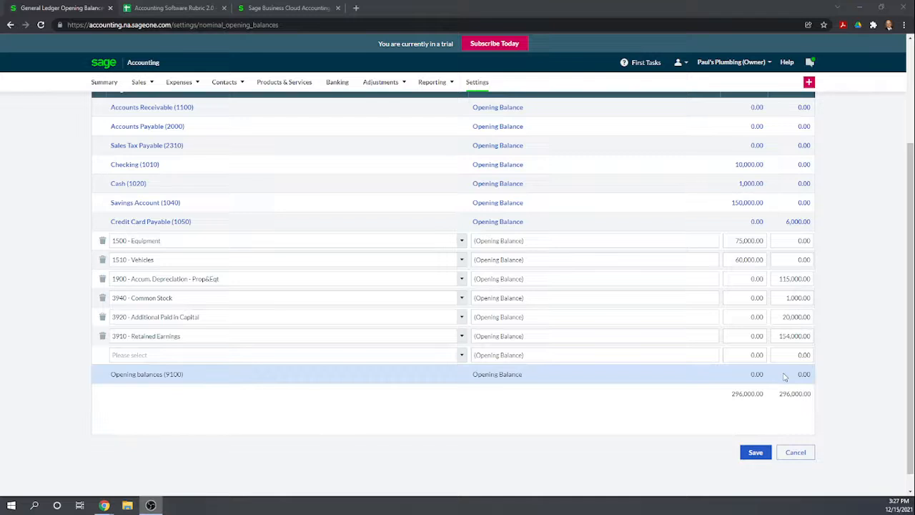
# - Enter "BB" as the reference for the General Ledger opening balances and save them
pyautogui.scroll(2, 717, 420)
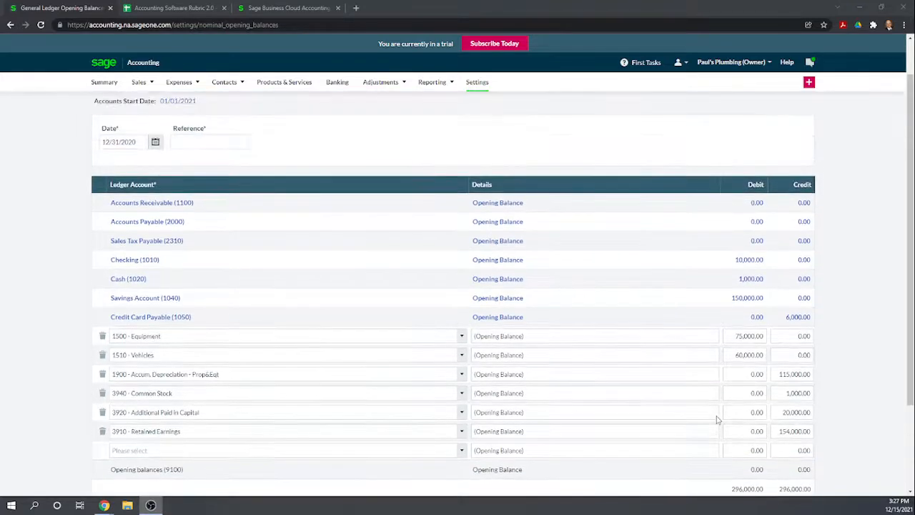
pyautogui.scroll(-2, 717, 419)
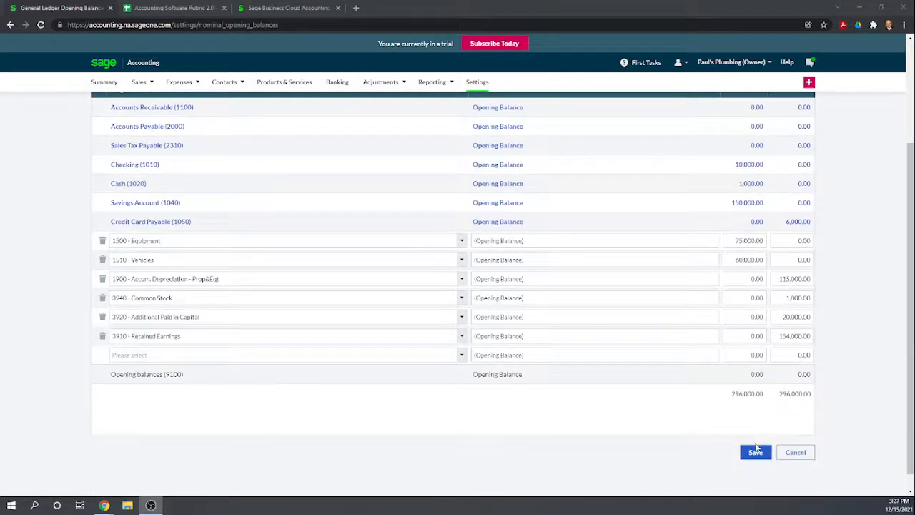
pyautogui.click(754, 453)
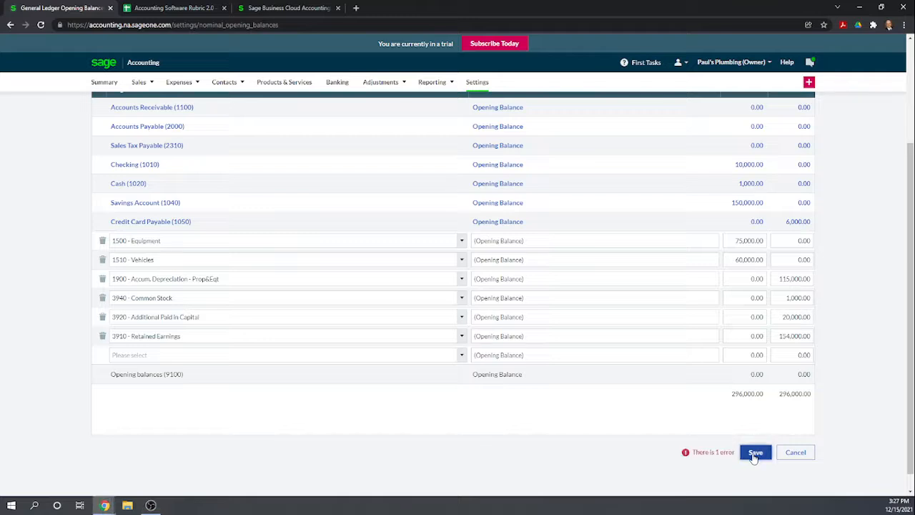
pyautogui.scroll(6, 627, 394)
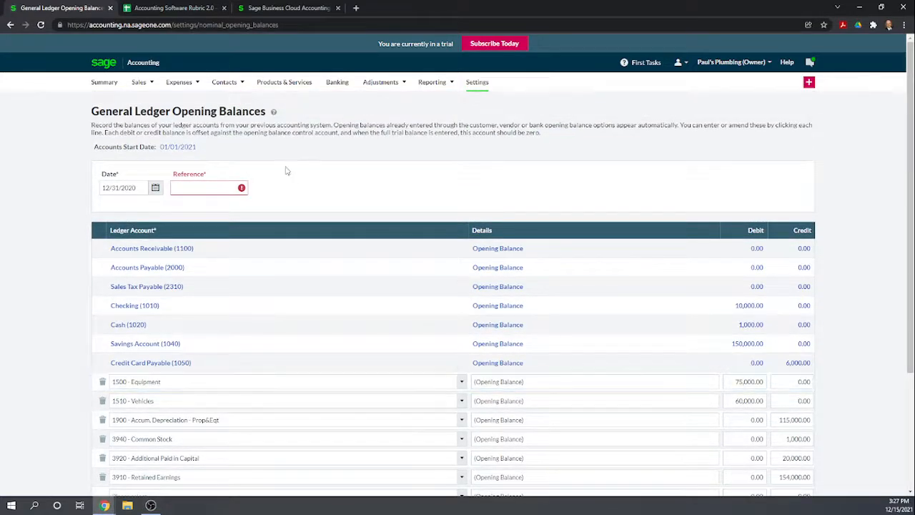
pyautogui.click(198, 188)
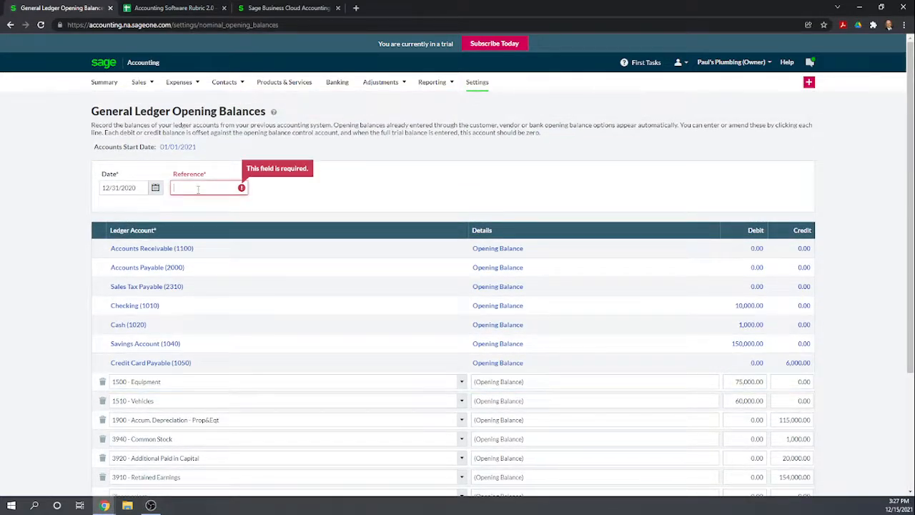
pyautogui.write('BB')
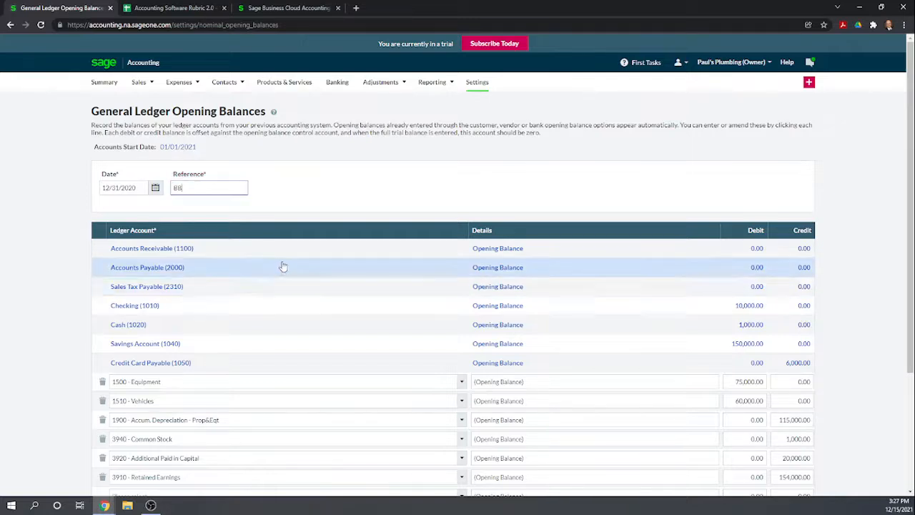
pyautogui.scroll(-3, 282, 265)
pyautogui.click(752, 449)
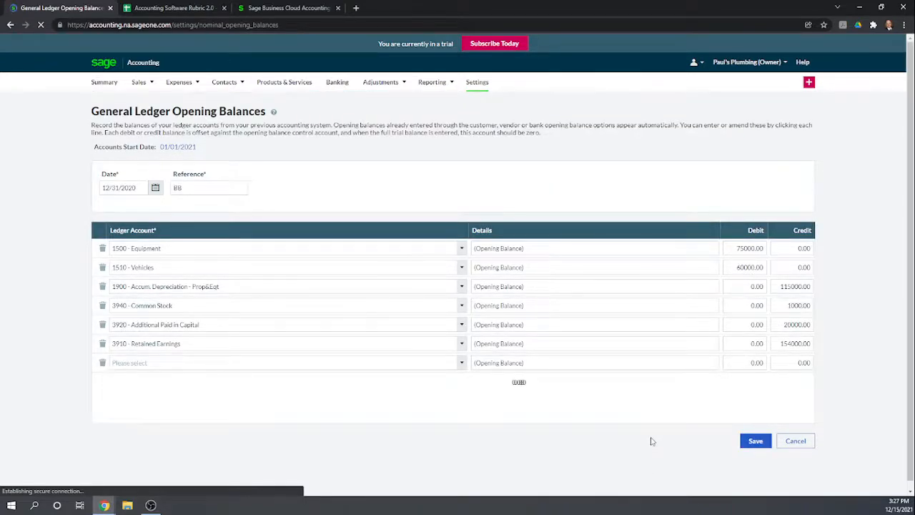
# - Open the Trial Balance report to check the opening balances
pyautogui.moveTo(434, 84)
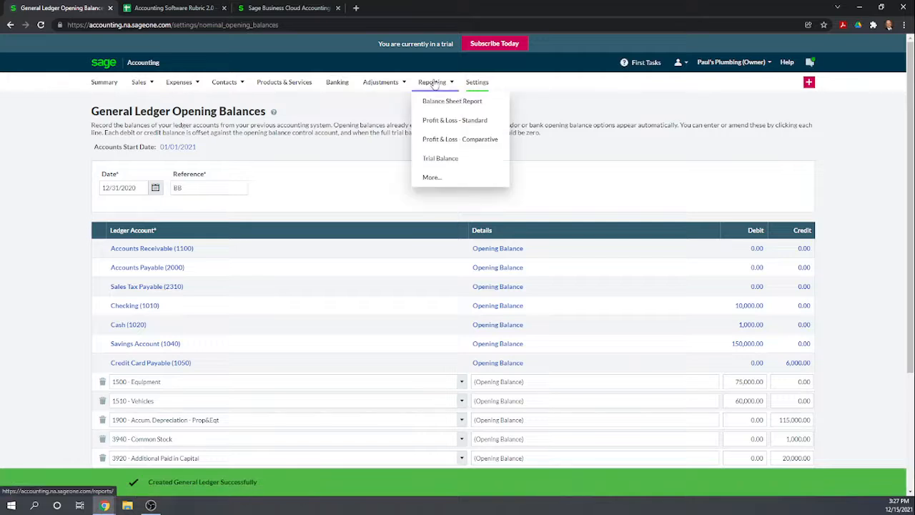
pyautogui.click(458, 167)
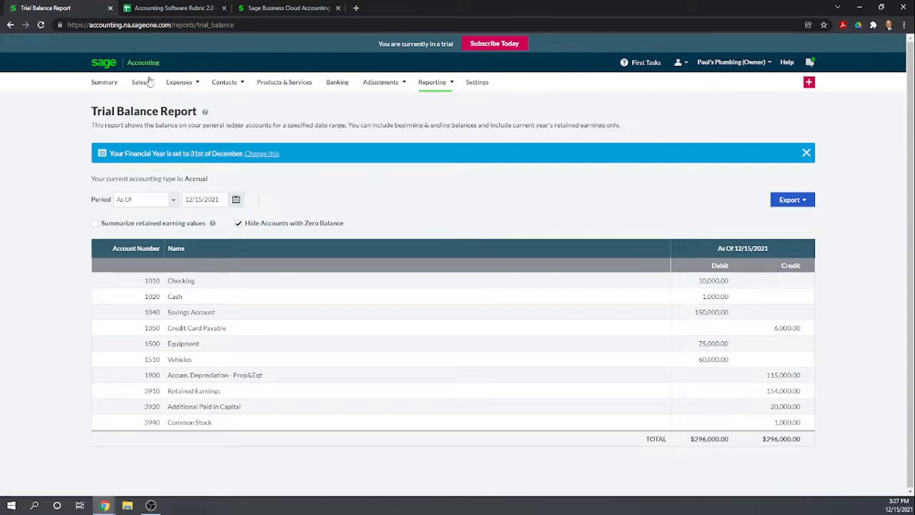
# - In the Accounting Software Rubric sheet, score Sage Business Cloud 1 for modifying accounts, inputting 12/31/2020 balances and closing the books, and return to Sage Accounting
pyautogui.click(165, 9)
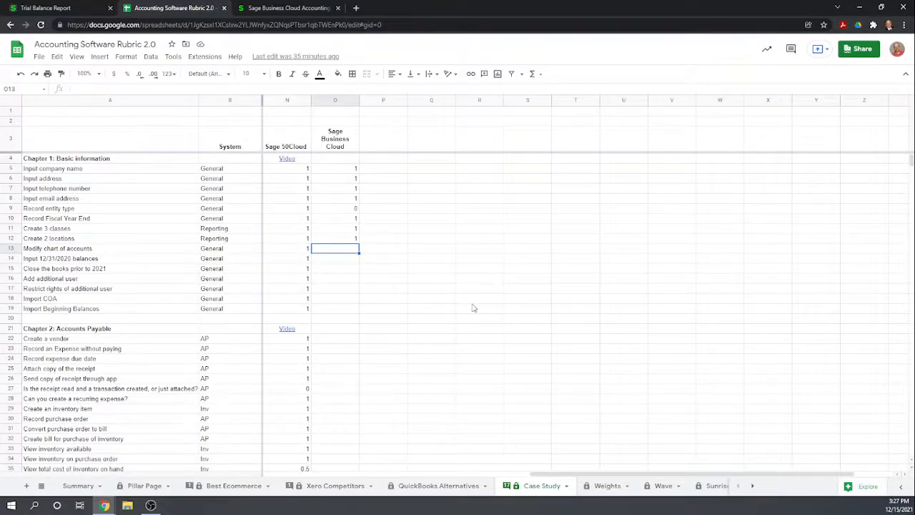
pyautogui.scroll(-1, 469, 306)
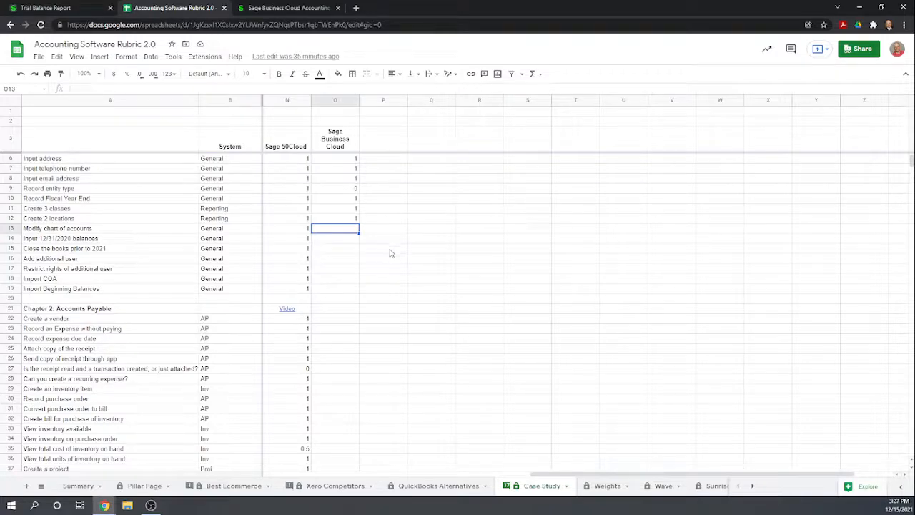
pyautogui.write('1')
pyautogui.press('Return')
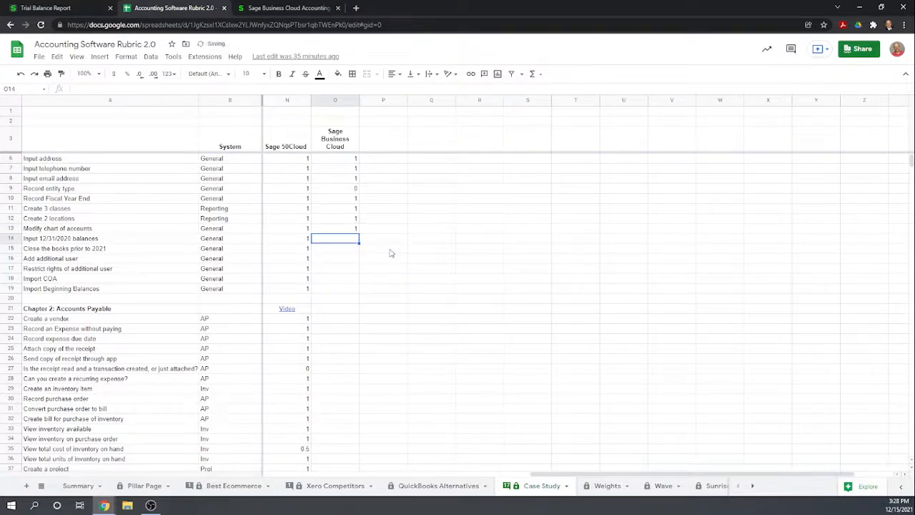
pyautogui.write('1')
pyautogui.press('Return')
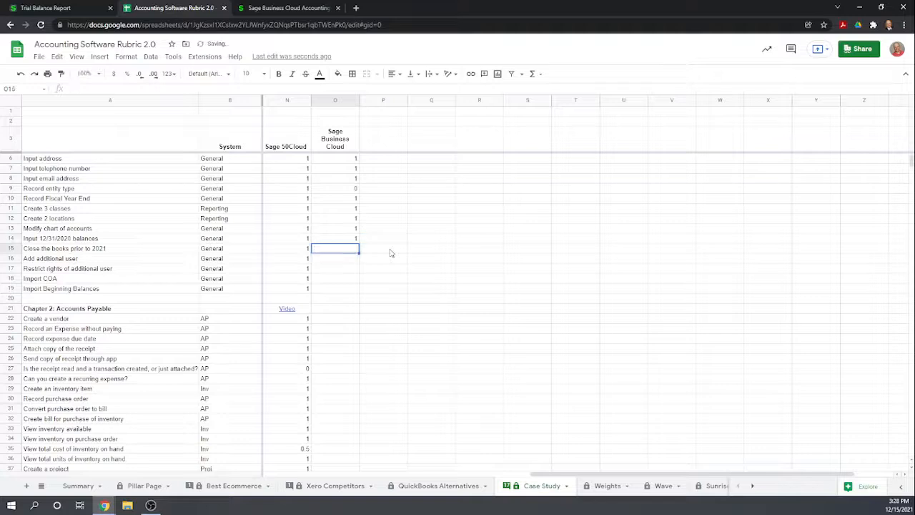
pyautogui.write('1')
pyautogui.press('Return')
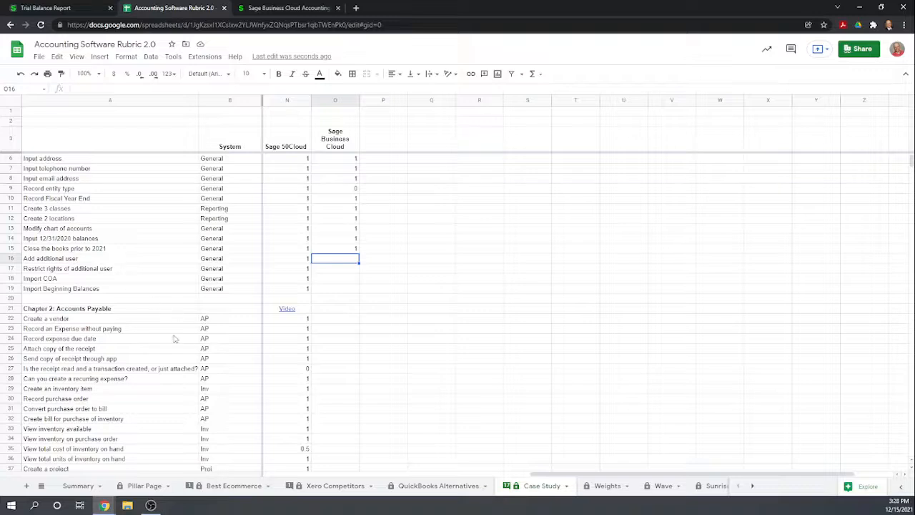
pyautogui.click(57, 8)
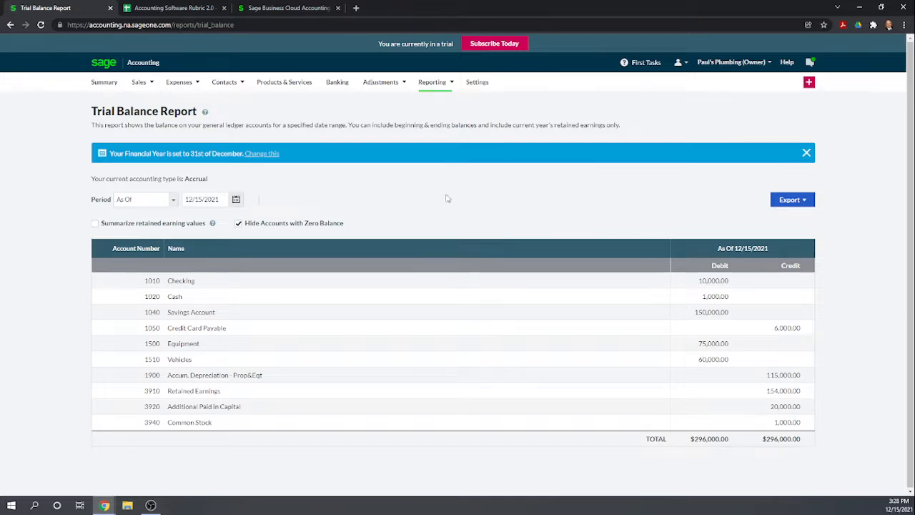
# - Open User Management in the settings, start a new user invitation and enter the invitee's email address
pyautogui.click(477, 85)
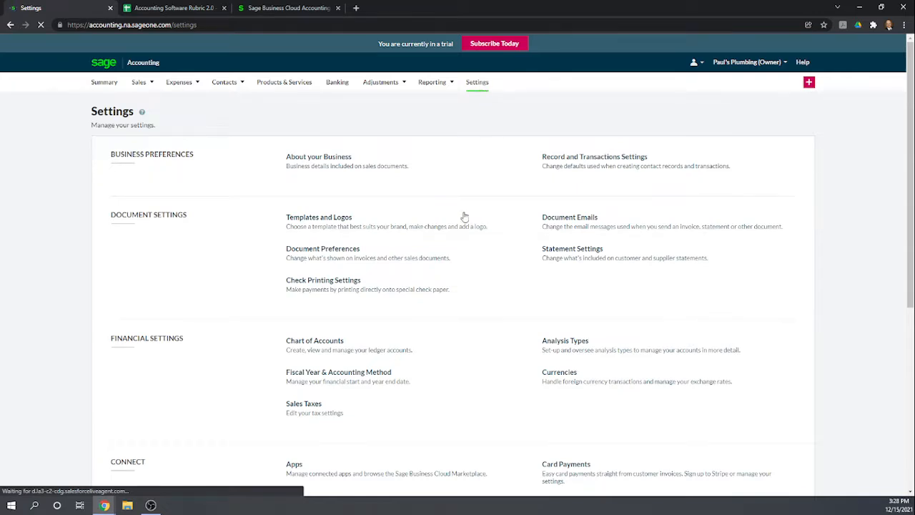
pyautogui.scroll(-2, 470, 193)
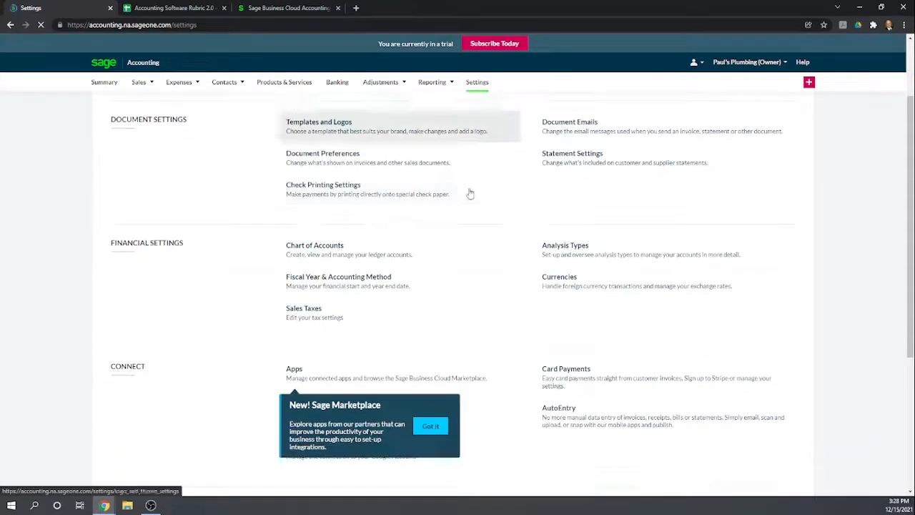
pyautogui.scroll(-2, 239, 286)
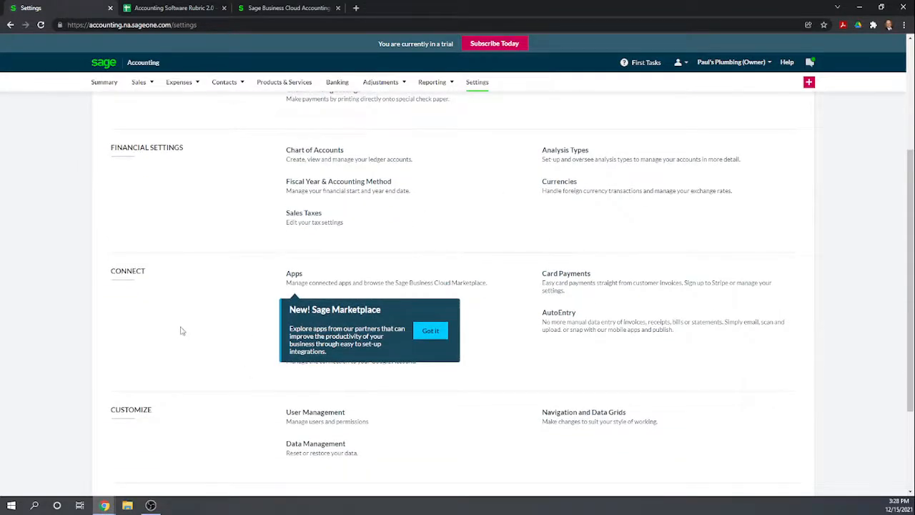
pyautogui.scroll(-1, 178, 329)
pyautogui.scroll(-1, 188, 326)
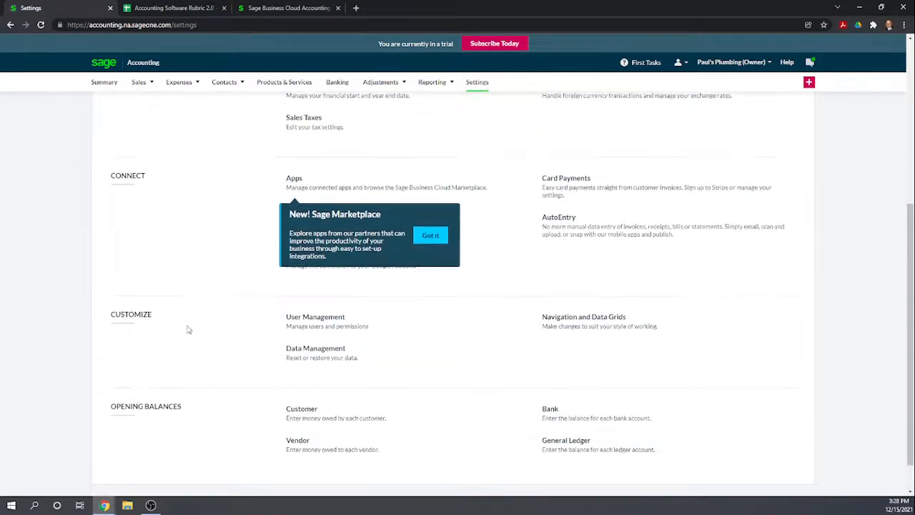
pyautogui.click(321, 322)
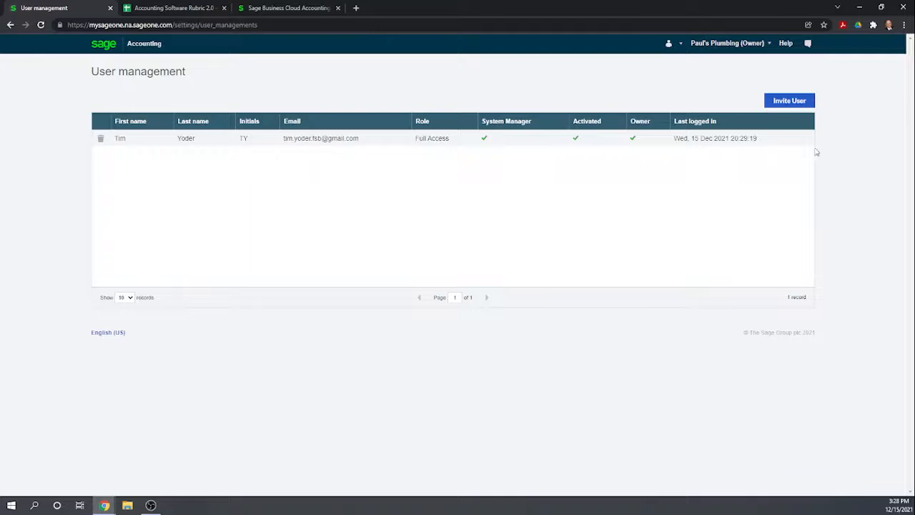
pyautogui.click(780, 99)
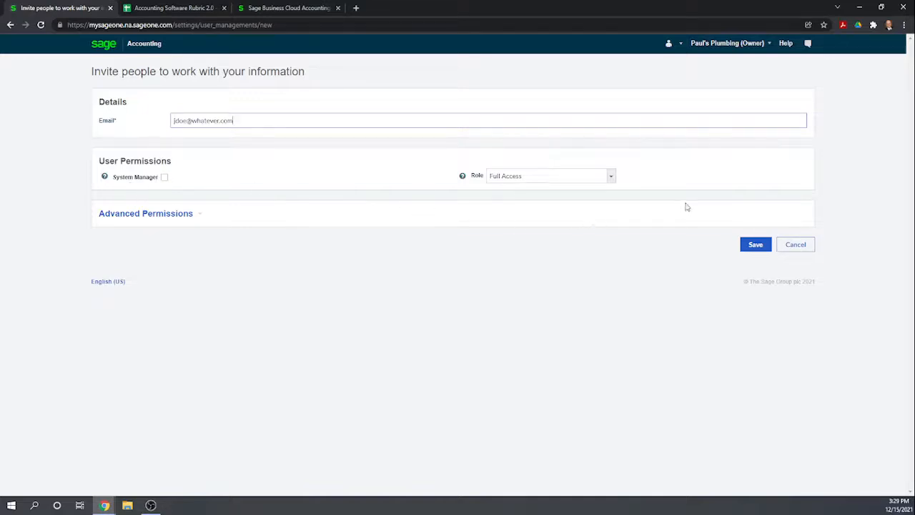
# - Set the invited user's role to Custom and expand the advanced permissions
pyautogui.click(611, 178)
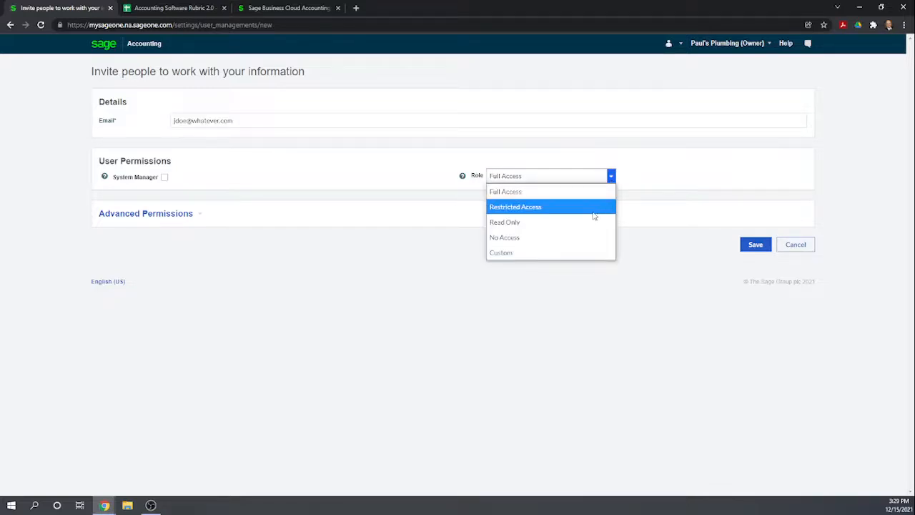
pyautogui.click(573, 251)
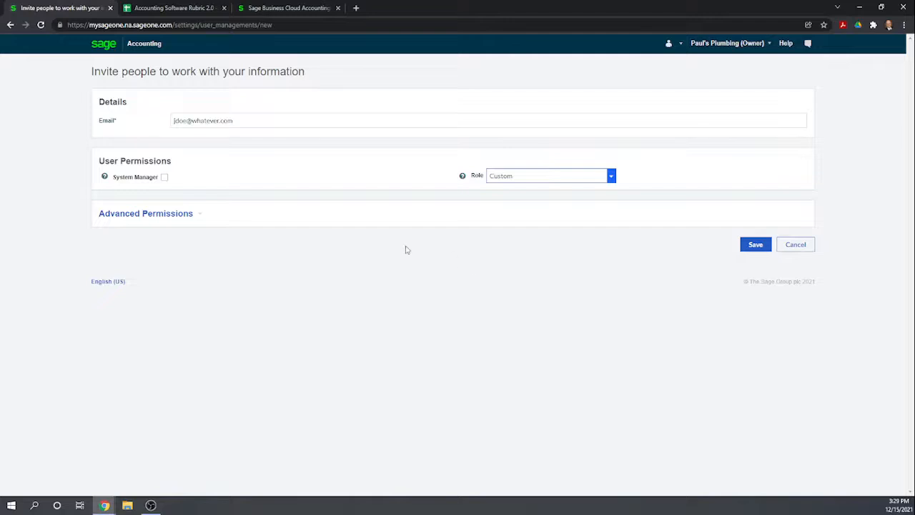
pyautogui.click(201, 216)
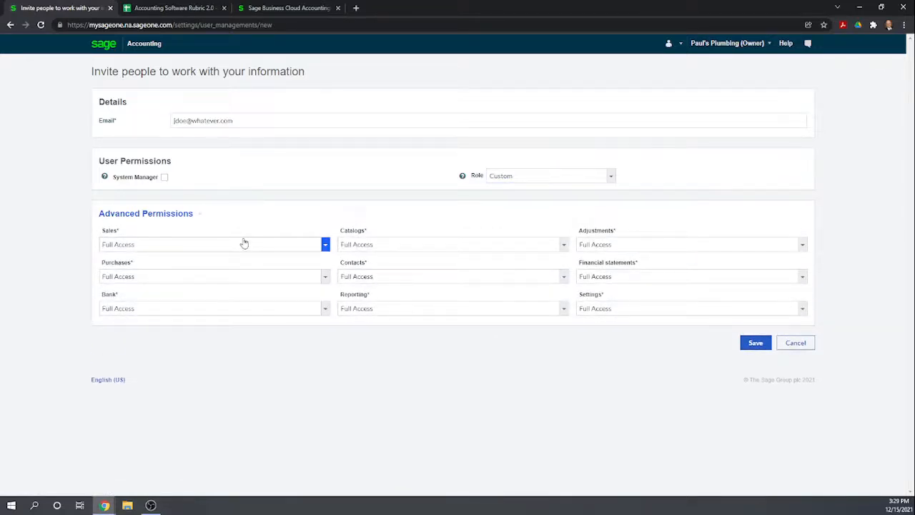
# - Set the invited user's Sales, Catalogs and Adjustments permissions to No Access
pyautogui.click(326, 248)
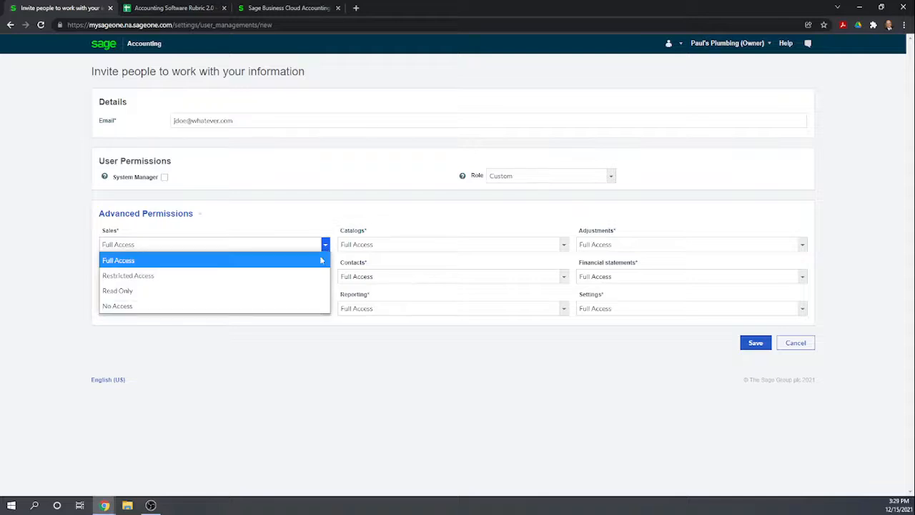
pyautogui.click(284, 305)
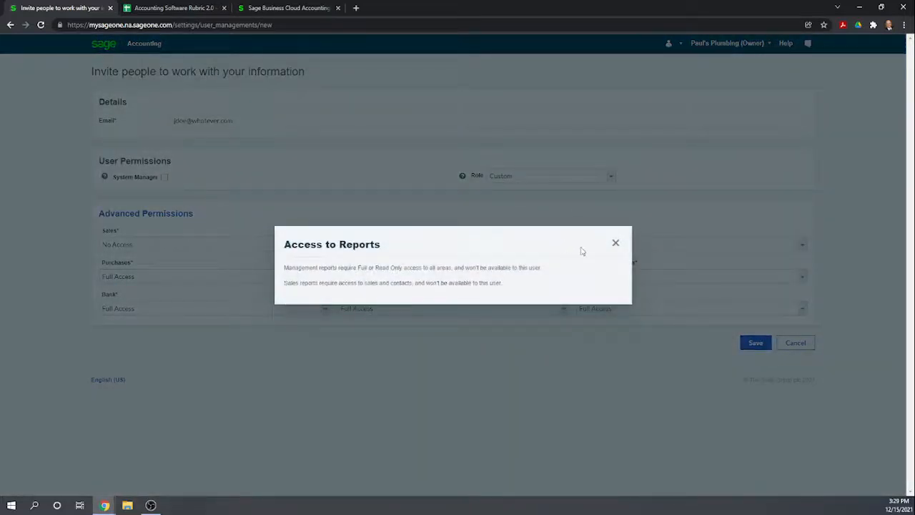
pyautogui.click(618, 245)
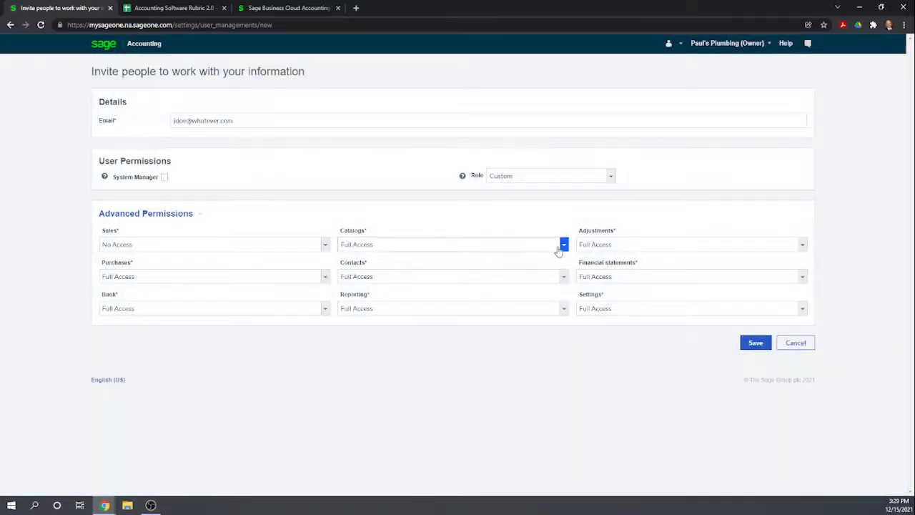
pyautogui.click(563, 245)
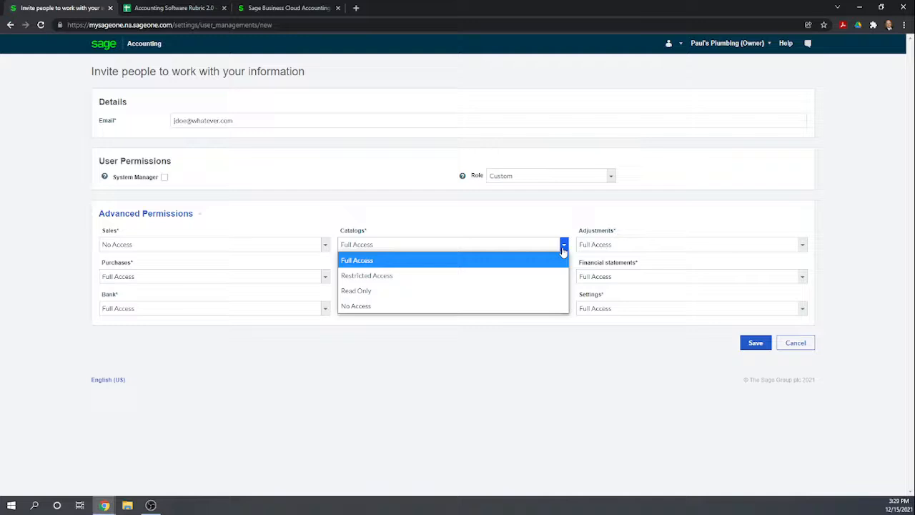
pyautogui.click(509, 307)
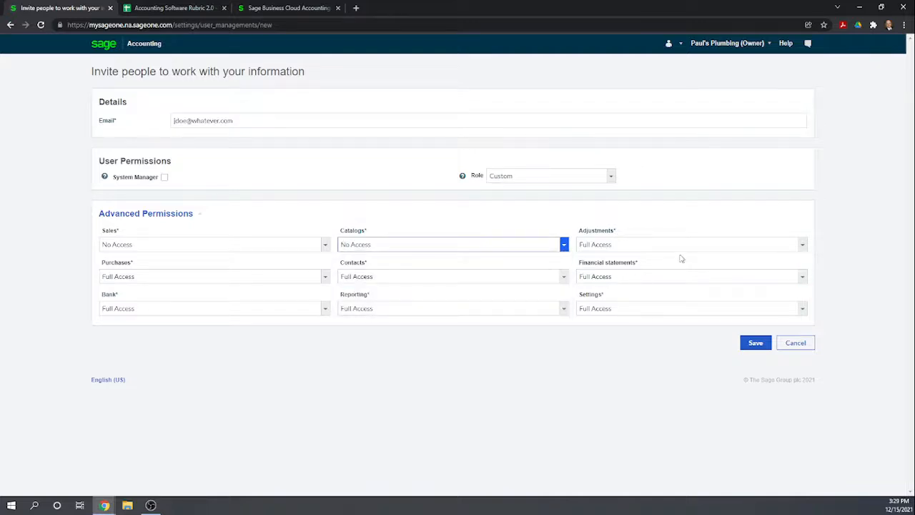
pyautogui.click(802, 246)
pyautogui.click(727, 289)
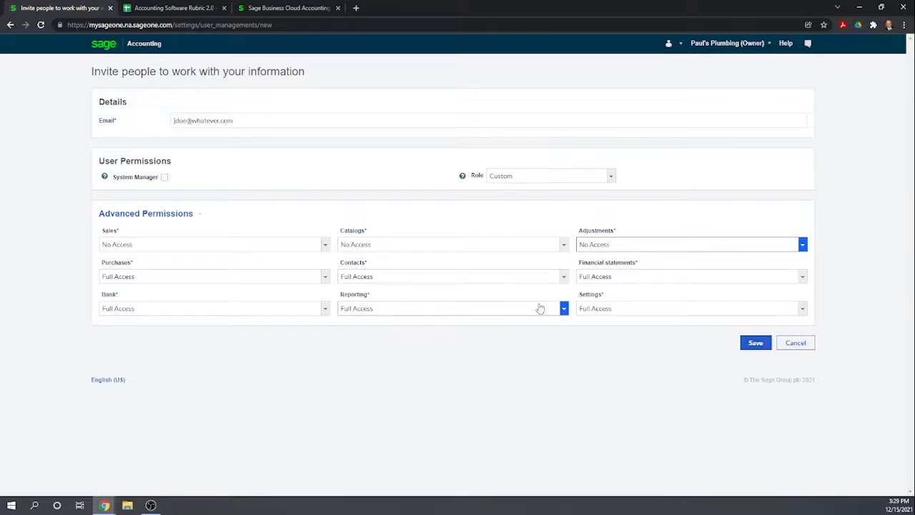
# - Set Reporting to Read Only and Settings to No Access, restrict Financial statements access, and save the user invitation
pyautogui.click(563, 309)
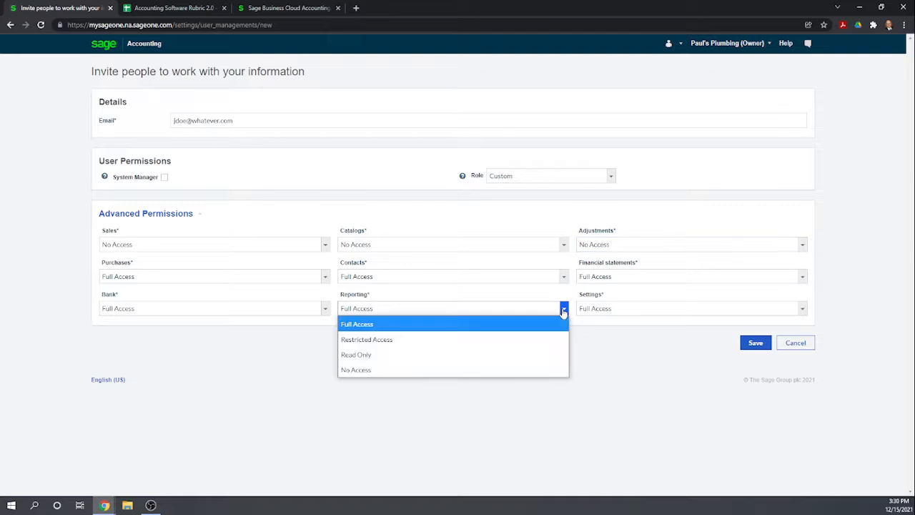
pyautogui.click(520, 353)
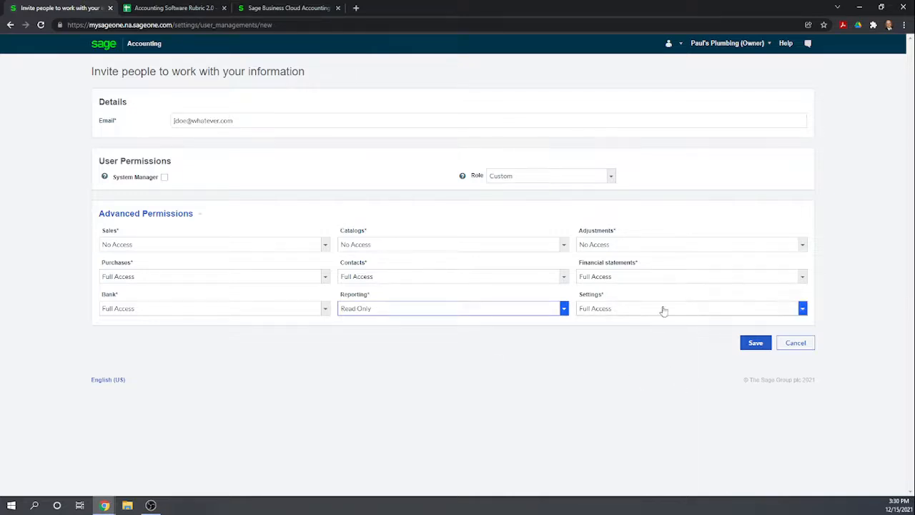
pyautogui.click(803, 310)
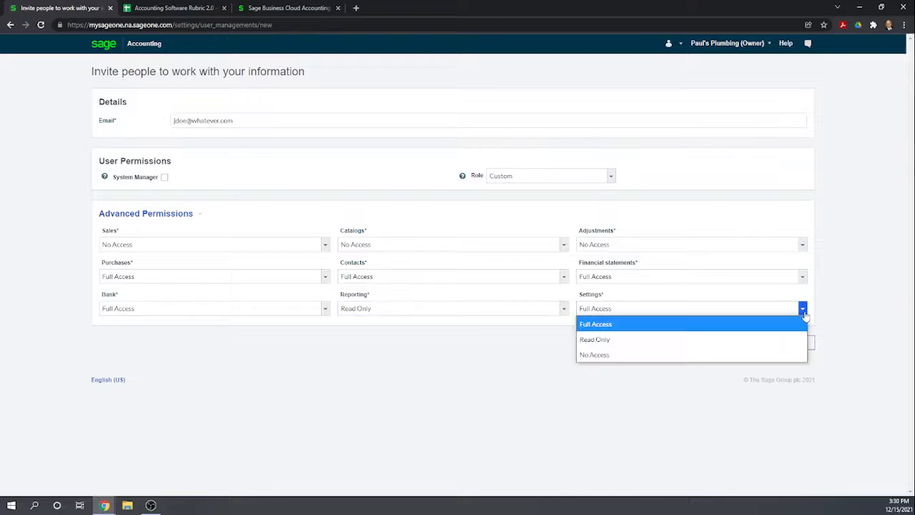
pyautogui.click(646, 361)
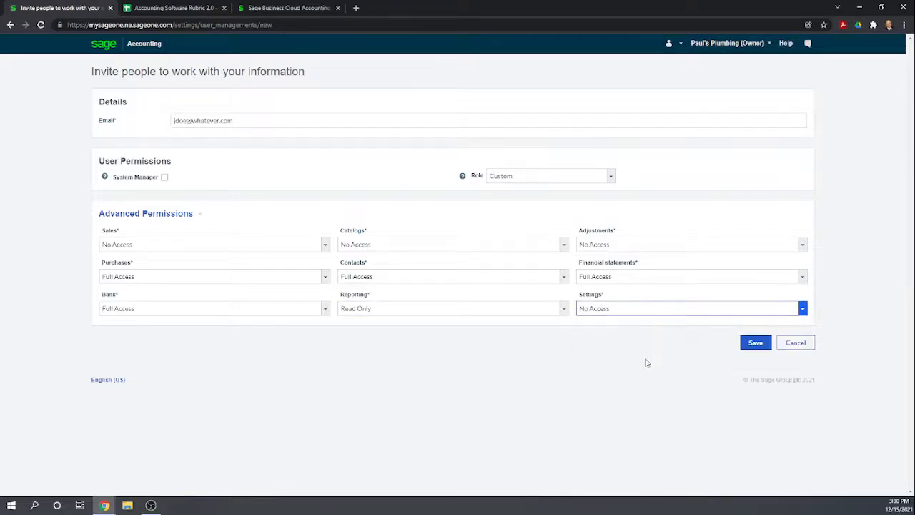
pyautogui.click(799, 276)
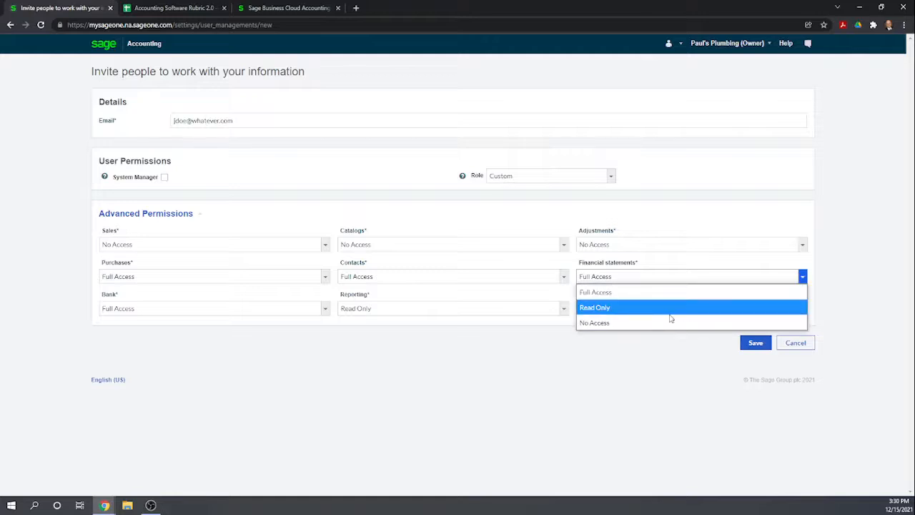
pyautogui.click(670, 314)
pyautogui.click(755, 344)
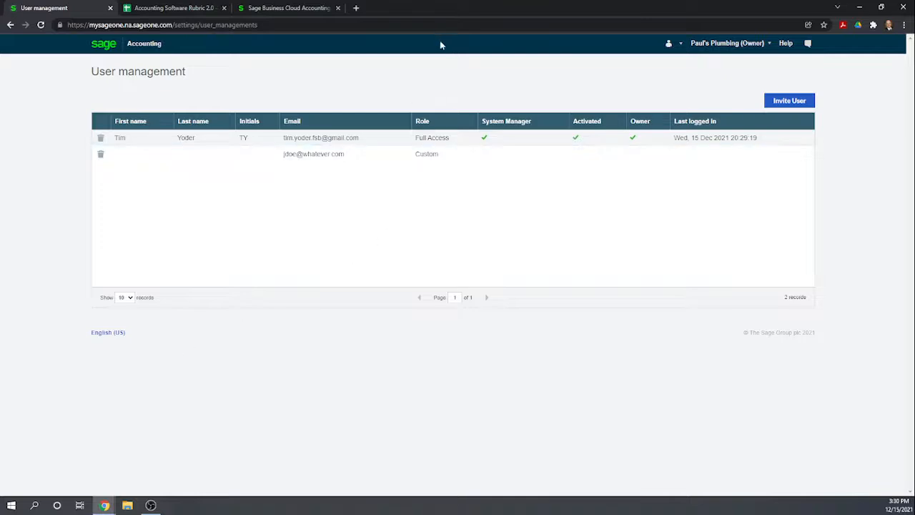
# - In the Accounting Software Rubric sheet, score Sage Business Cloud 1 for adding an additional user and restricting that user's rights
pyautogui.click(175, 9)
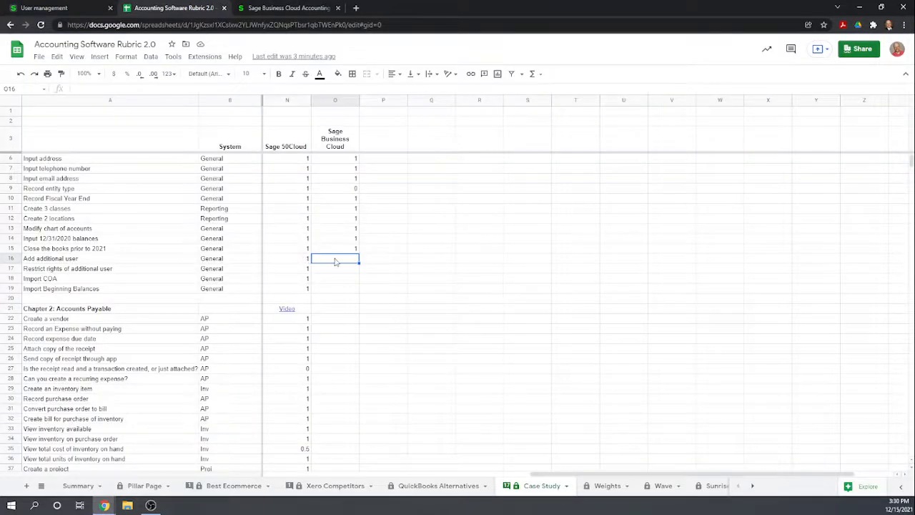
pyautogui.write('1')
pyautogui.press('Return')
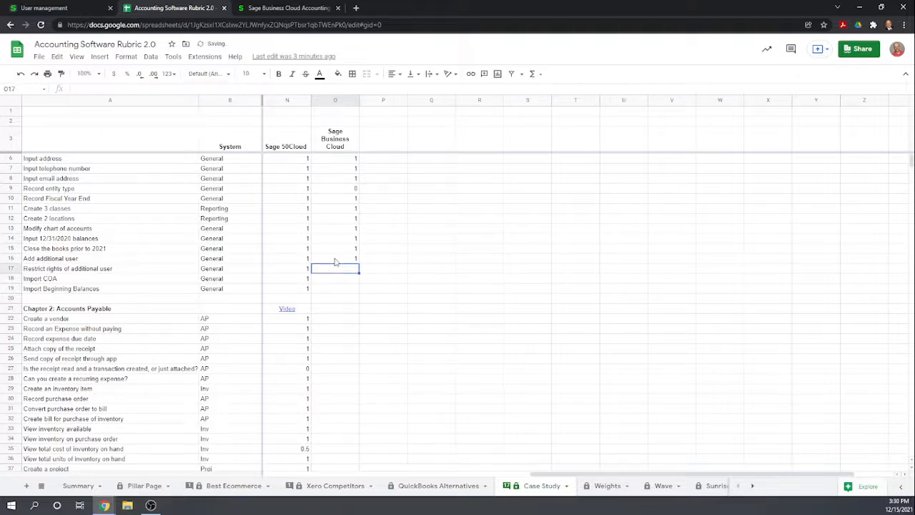
pyautogui.write('1')
pyautogui.press('Return')
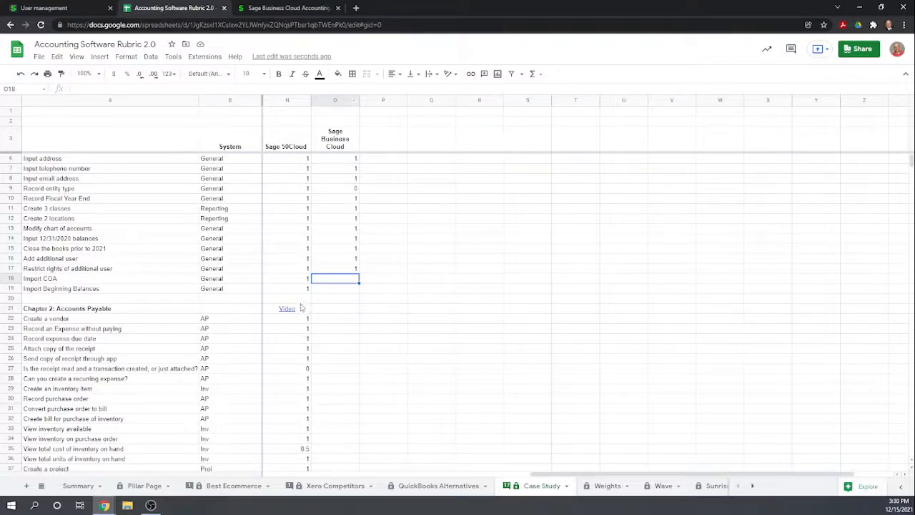
# - Score Sage Business Cloud 0 for Import Beginning Balances, select its empty Import COA score, and return to Sage Accounting
pyautogui.click(329, 292)
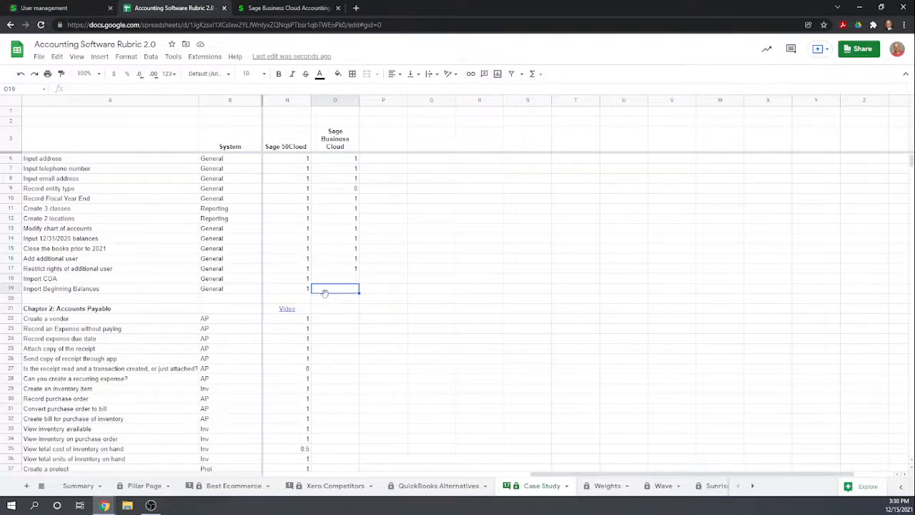
pyautogui.write('0')
pyautogui.press('Return')
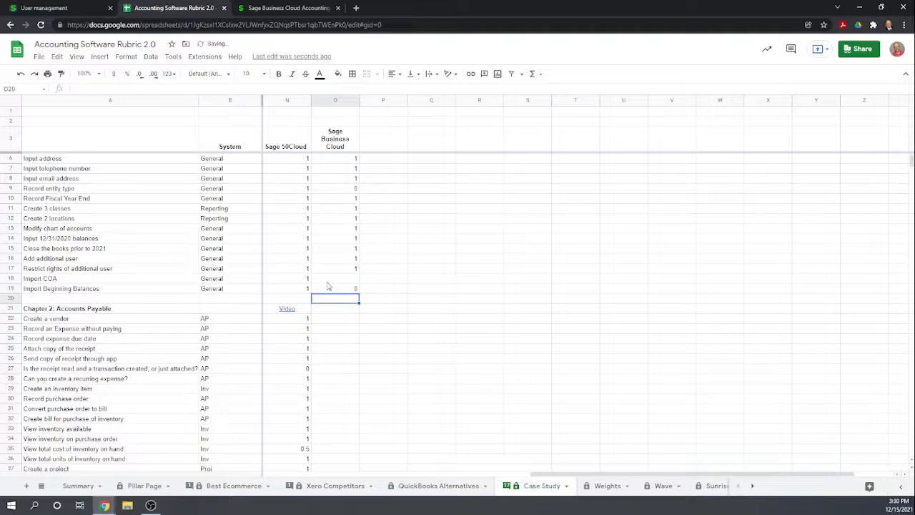
pyautogui.press('Up')
pyautogui.press('Up')
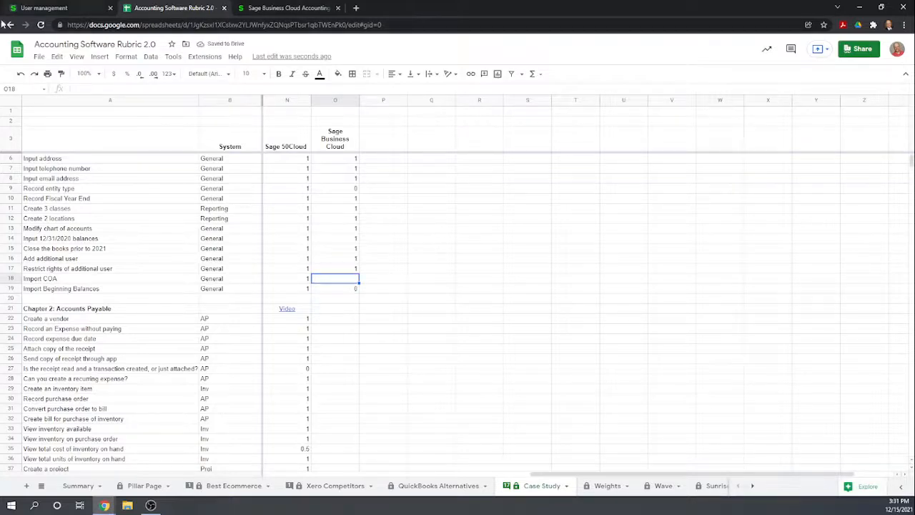
pyautogui.click(36, 10)
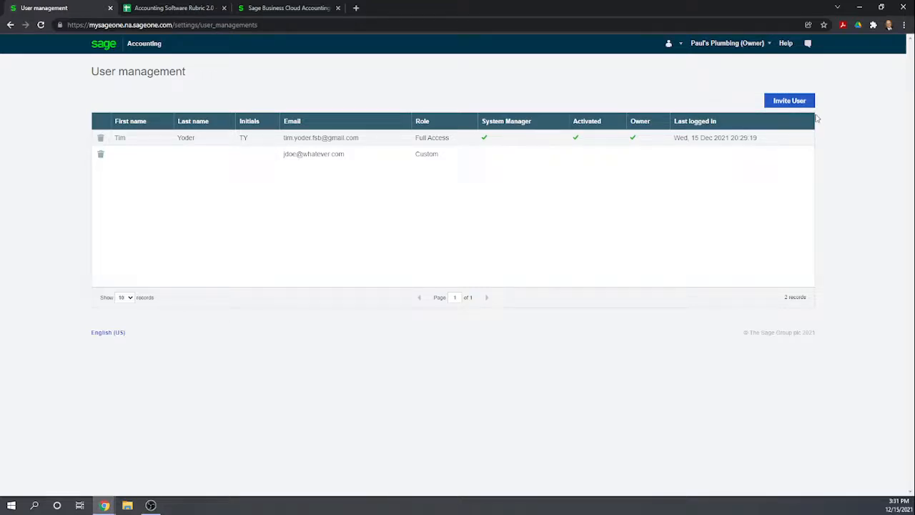
# - Leave user management without inviting another user and open the Chart of Accounts from the settings
pyautogui.click(791, 104)
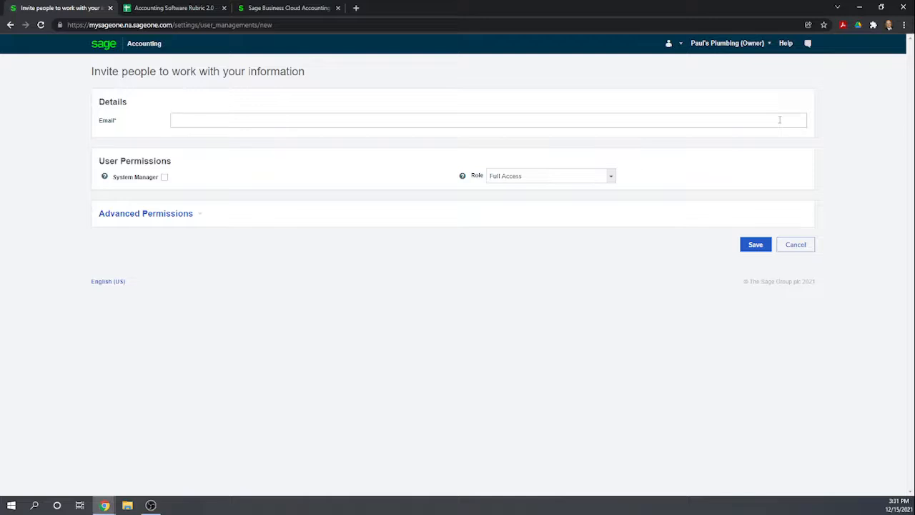
pyautogui.click(794, 245)
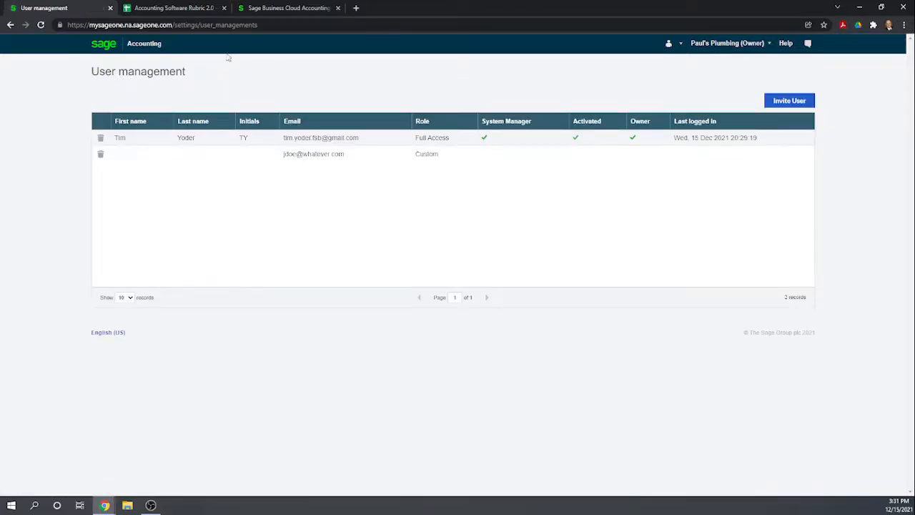
pyautogui.click(139, 43)
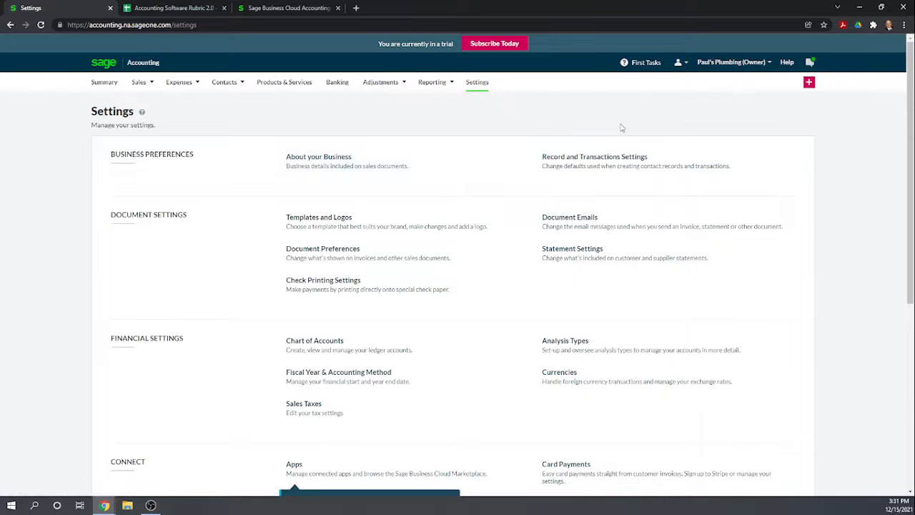
pyautogui.scroll(-3, 636, 135)
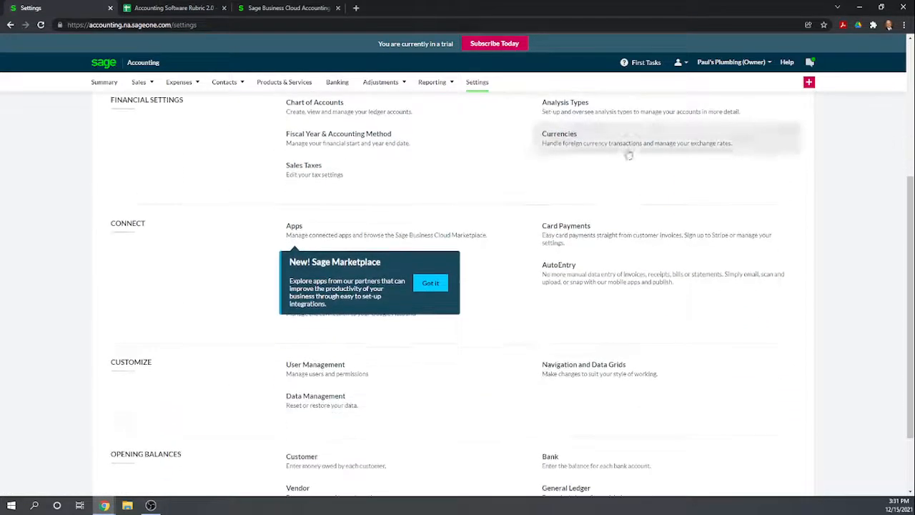
pyautogui.scroll(-1, 600, 190)
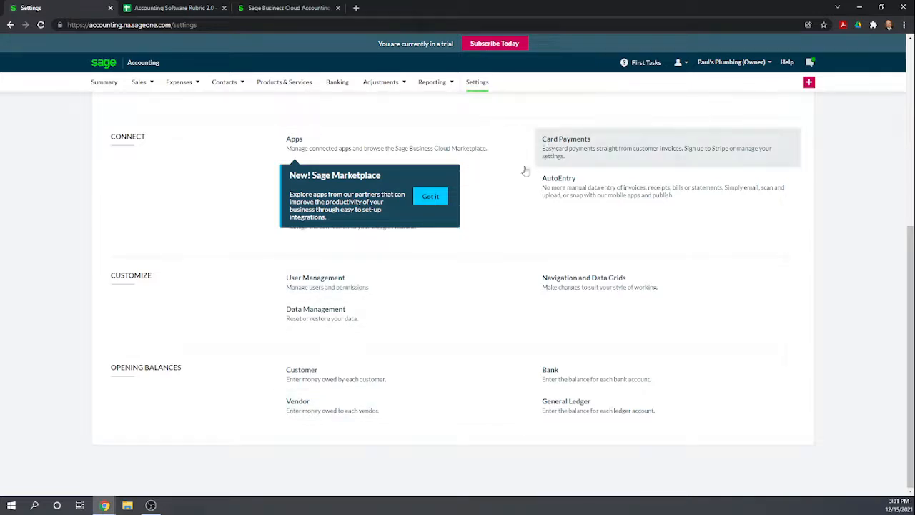
pyautogui.scroll(2, 454, 189)
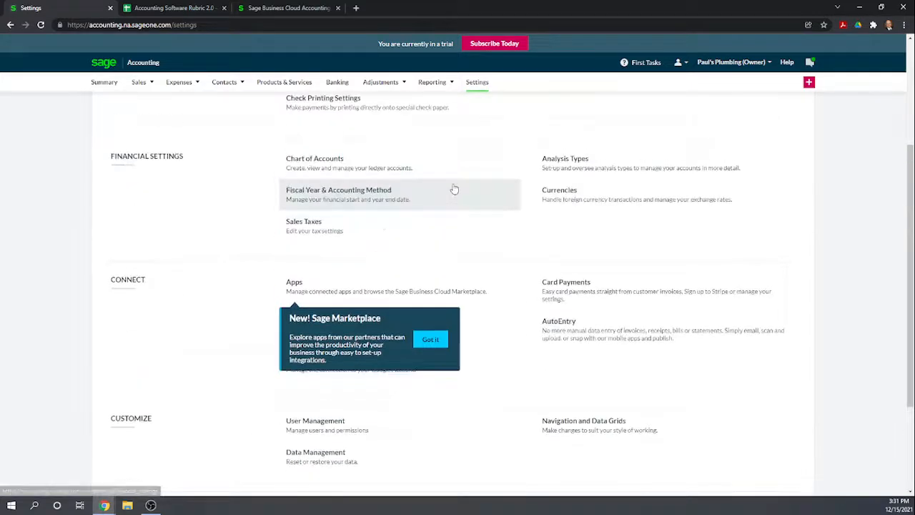
pyautogui.click(336, 166)
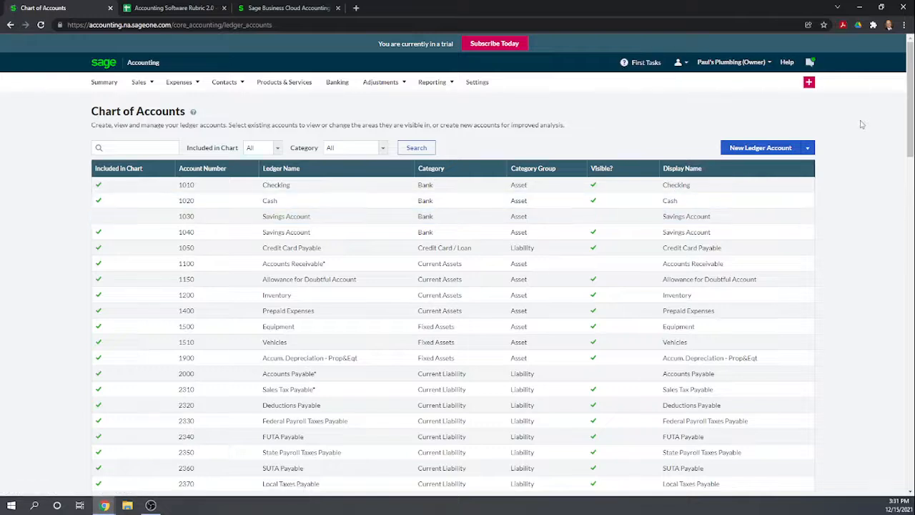
# - Check the additional ledger account actions and the Chart of Accounts page for an option to import accounts
pyautogui.click(807, 150)
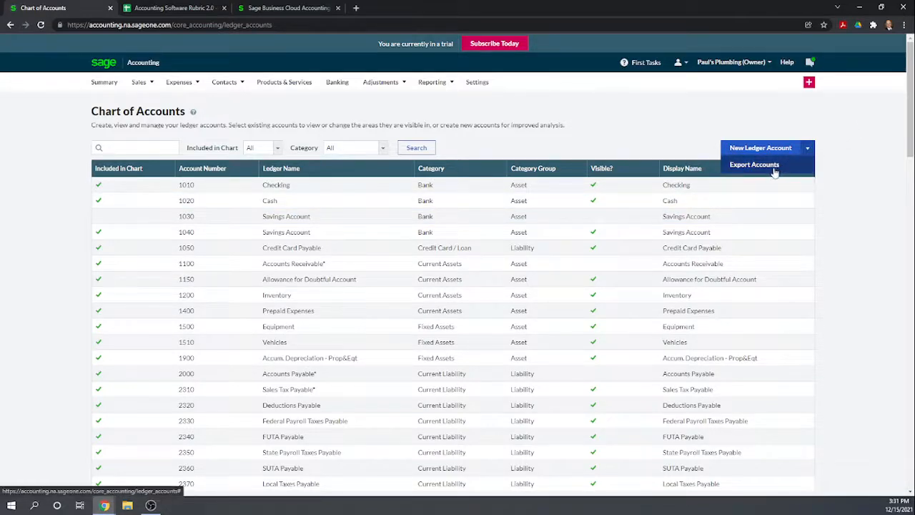
pyautogui.click(778, 169)
pyautogui.scroll(-2, 673, 129)
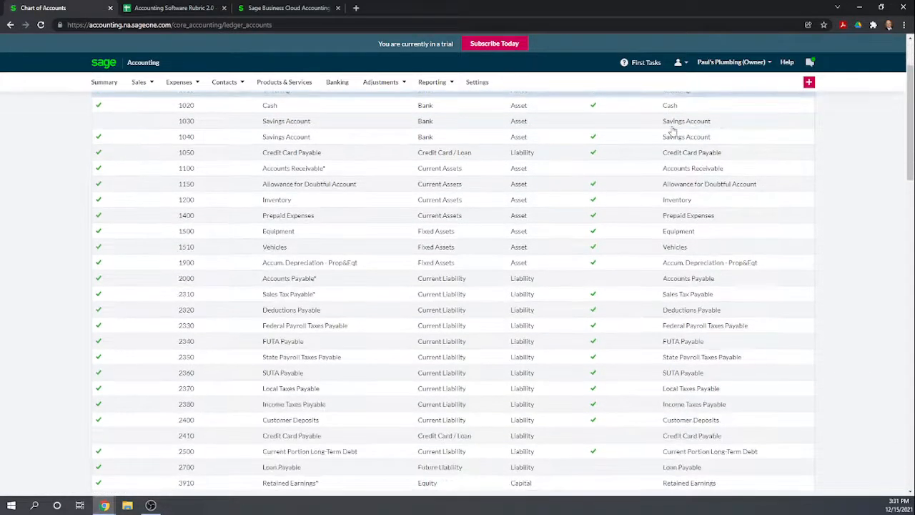
pyautogui.scroll(2, 672, 130)
pyautogui.scroll(-6, 673, 131)
pyautogui.scroll(6, 670, 130)
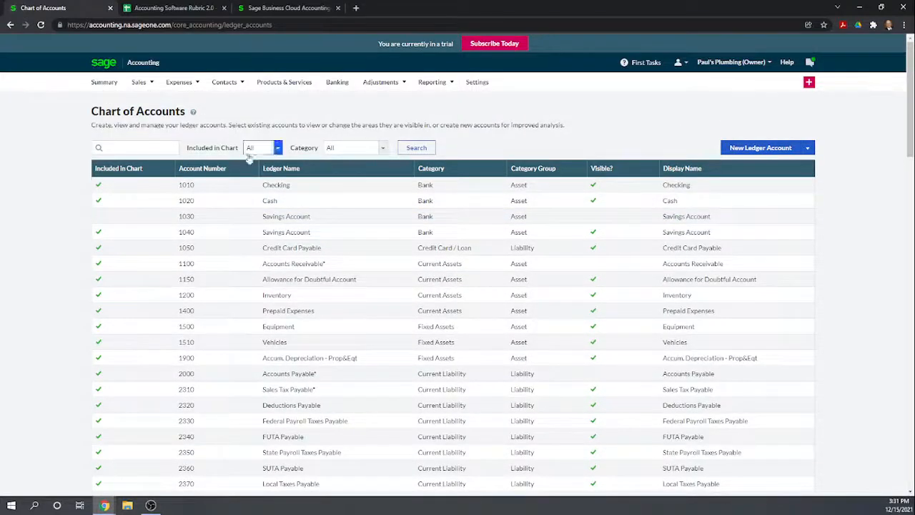
# - Open the business Summary and examine the Getting Started tasks and optional extras for chart of accounts import options
pyautogui.click(104, 83)
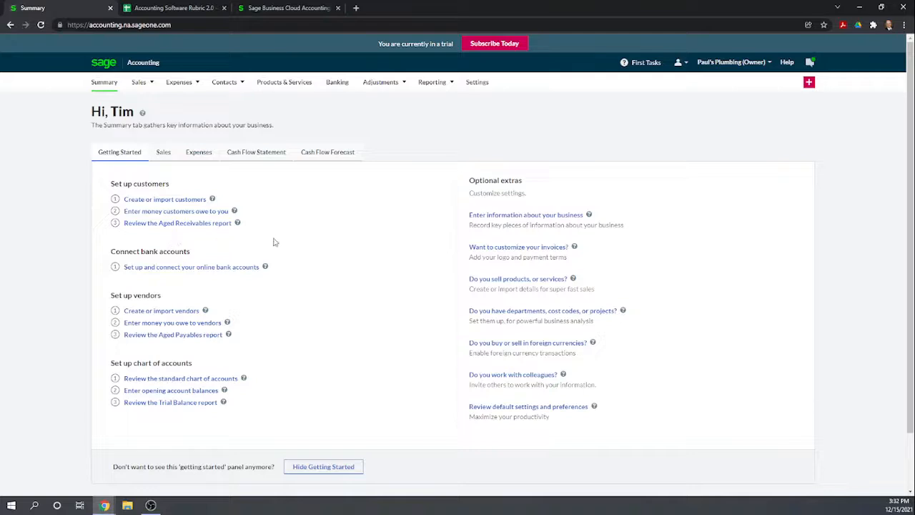
pyautogui.scroll(-1, 273, 247)
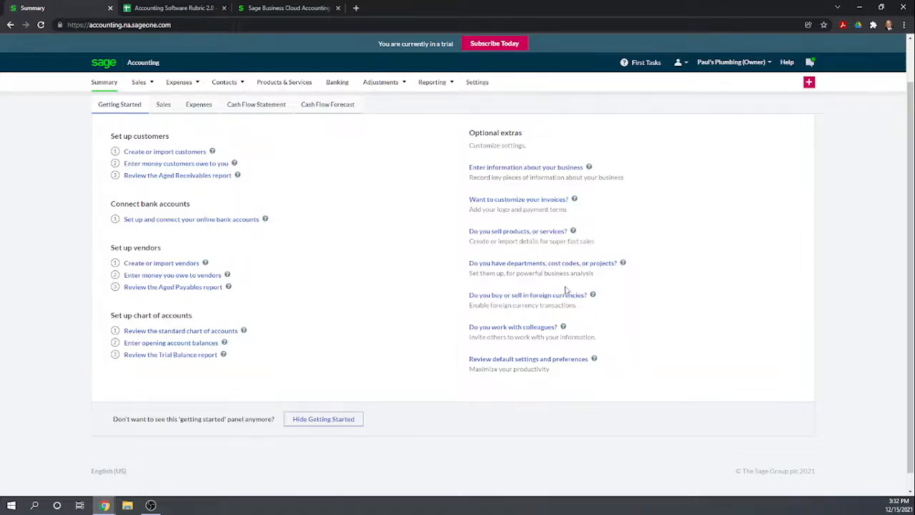
pyautogui.scroll(-1, 684, 333)
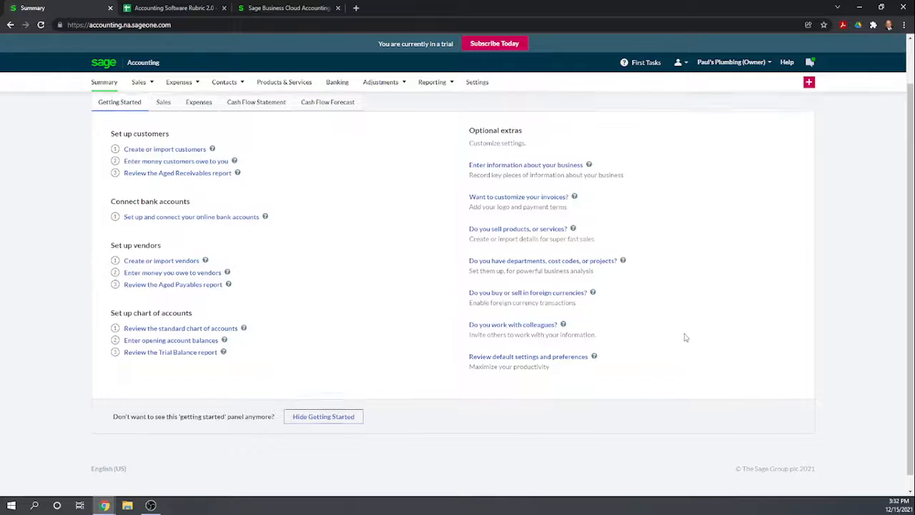
pyautogui.scroll(1, 684, 337)
pyautogui.scroll(-1, 286, 184)
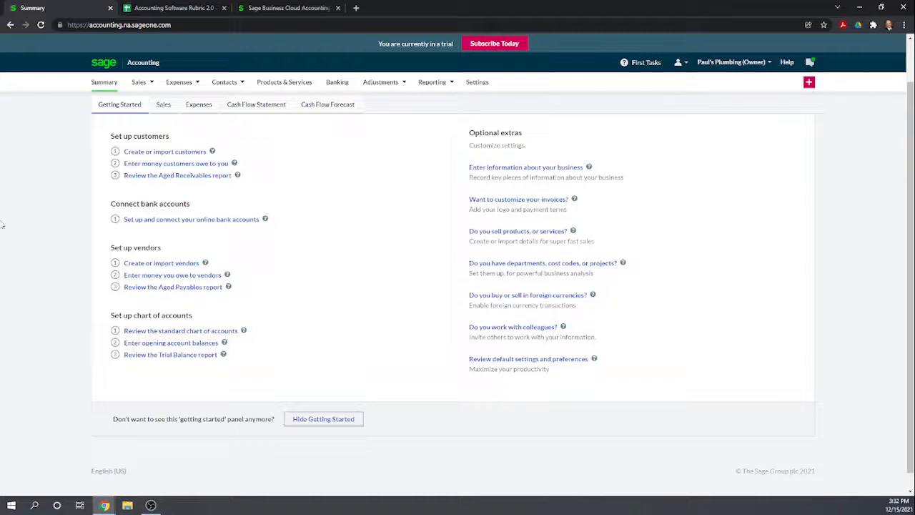
# - In the Accounting Software Rubric sheet, score Sage Business Cloud 0 for Import COA and for Import Beginning Balances
pyautogui.click(194, 7)
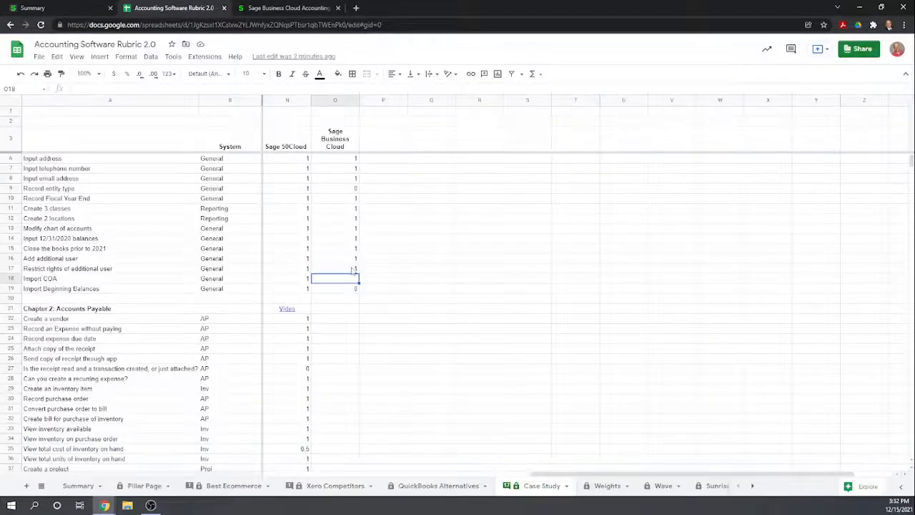
pyautogui.write('0')
pyautogui.press('Return')
pyautogui.write('0')
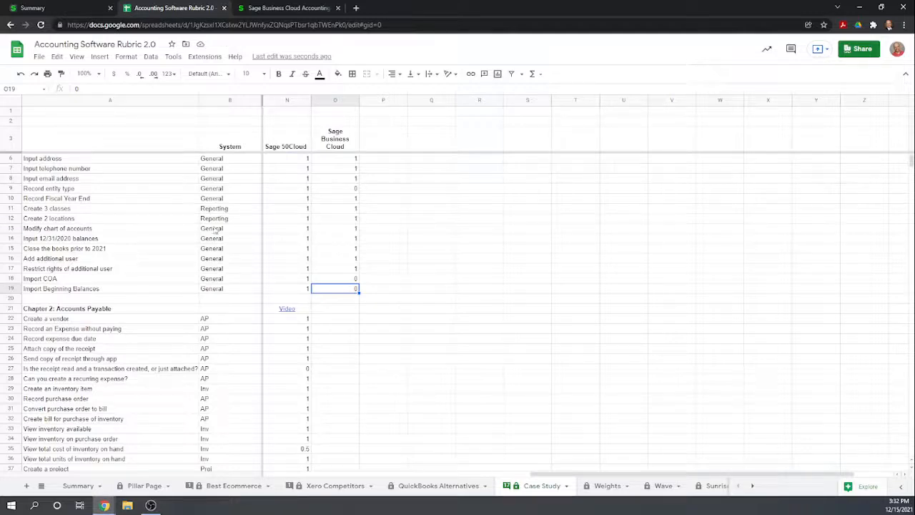
pyautogui.scroll(1, 543, 256)
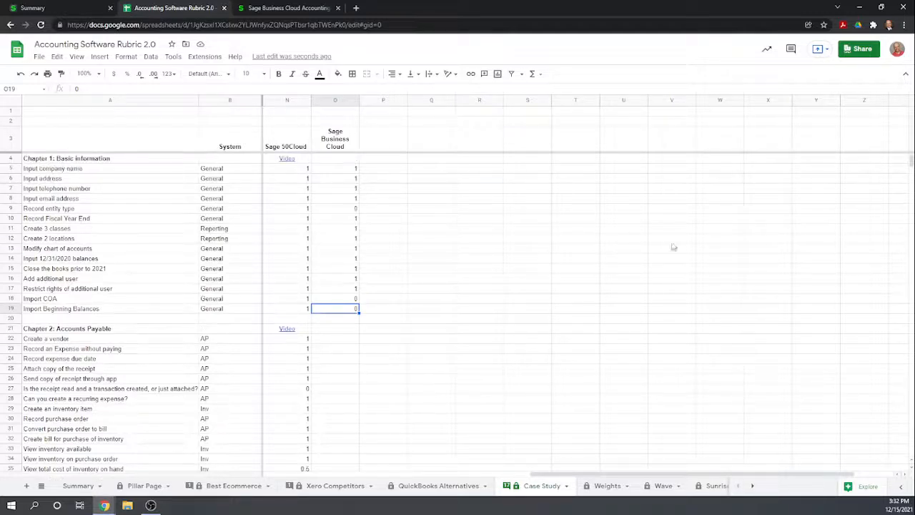